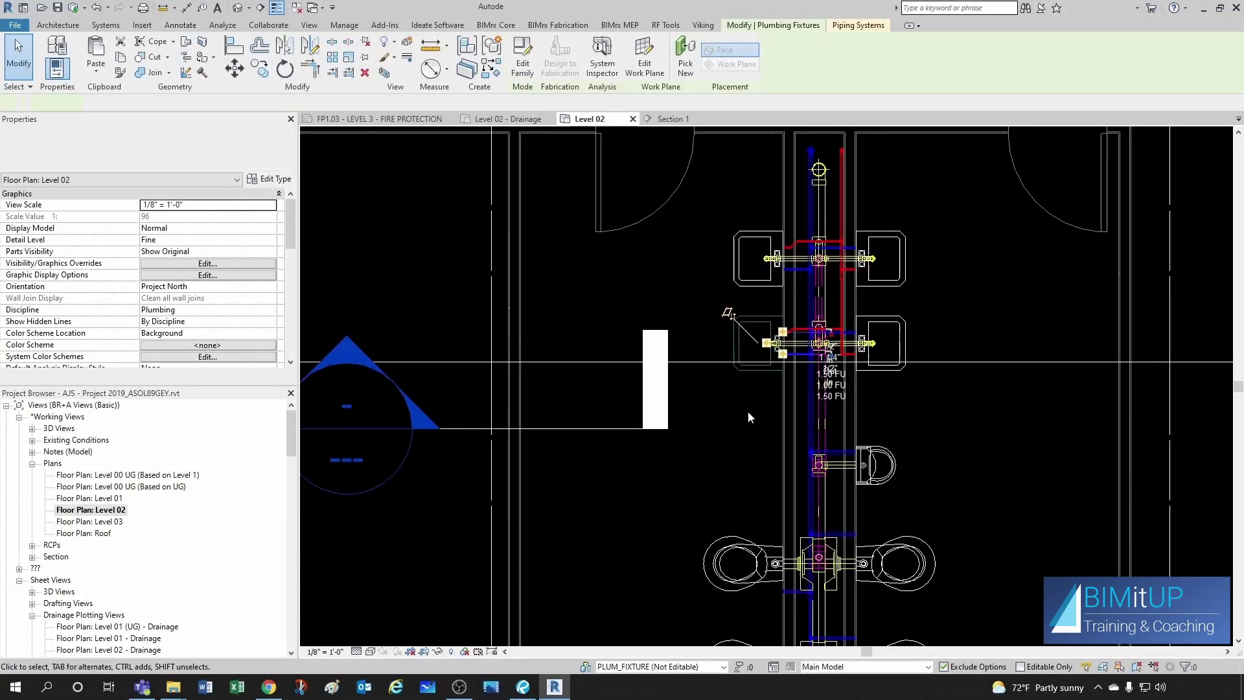
# Step: Place another lavatory like the selected one on the wall opposite the fixture group, next to the section marker in the Level 02 plan
pyautogui.press('c')
pyautogui.press('s')
pyautogui.scroll(2, 537, 376)
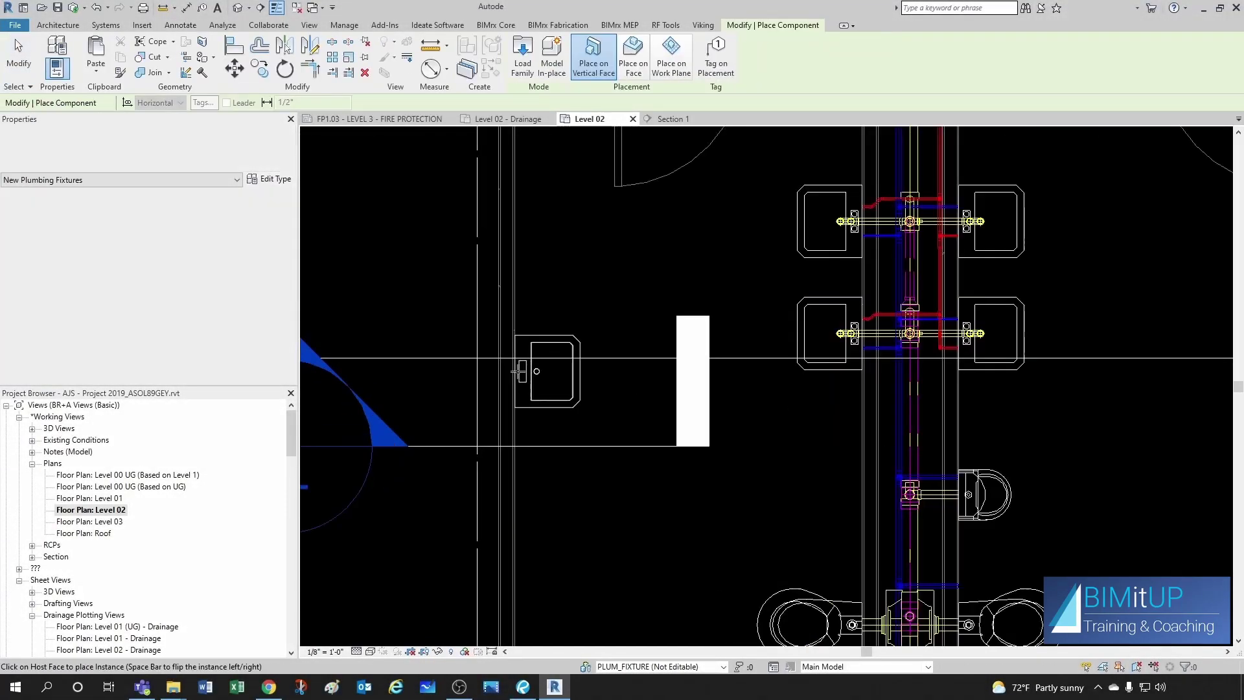
pyautogui.press('Escape')
pyautogui.scroll(-2, 638, 400)
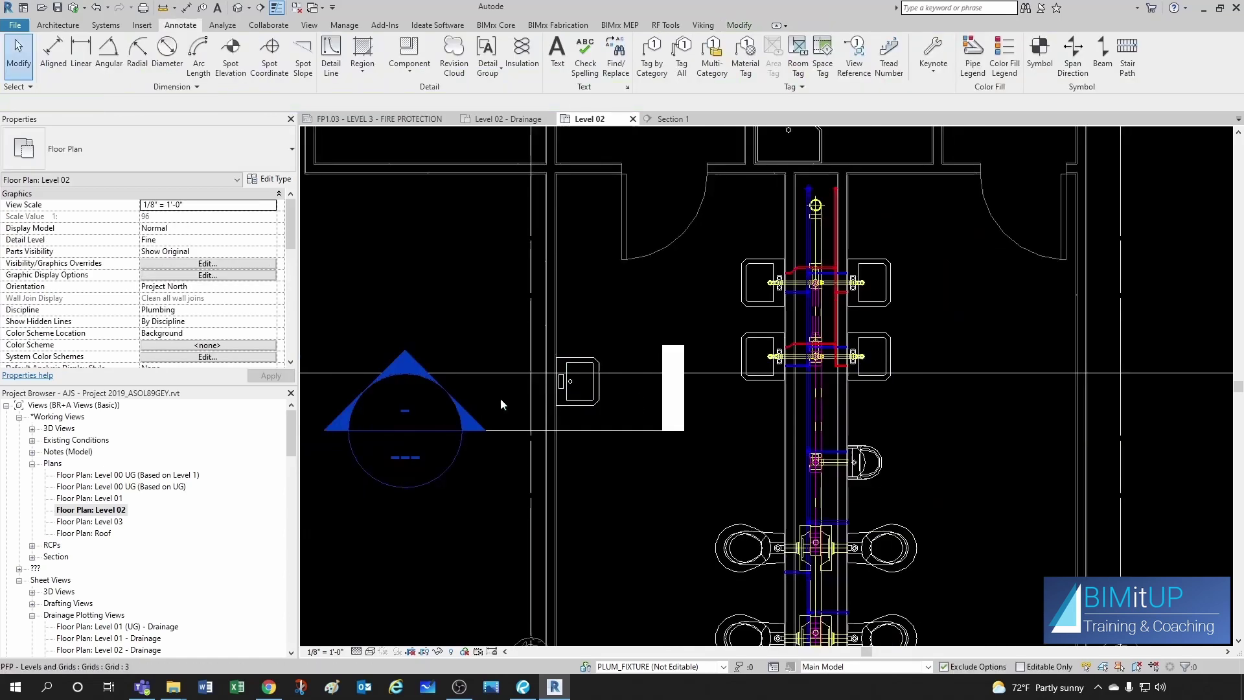
# Step: Open the Section 1 view and set the new lavatory's elevation to 3' 0"
pyautogui.doubleClick(443, 387)
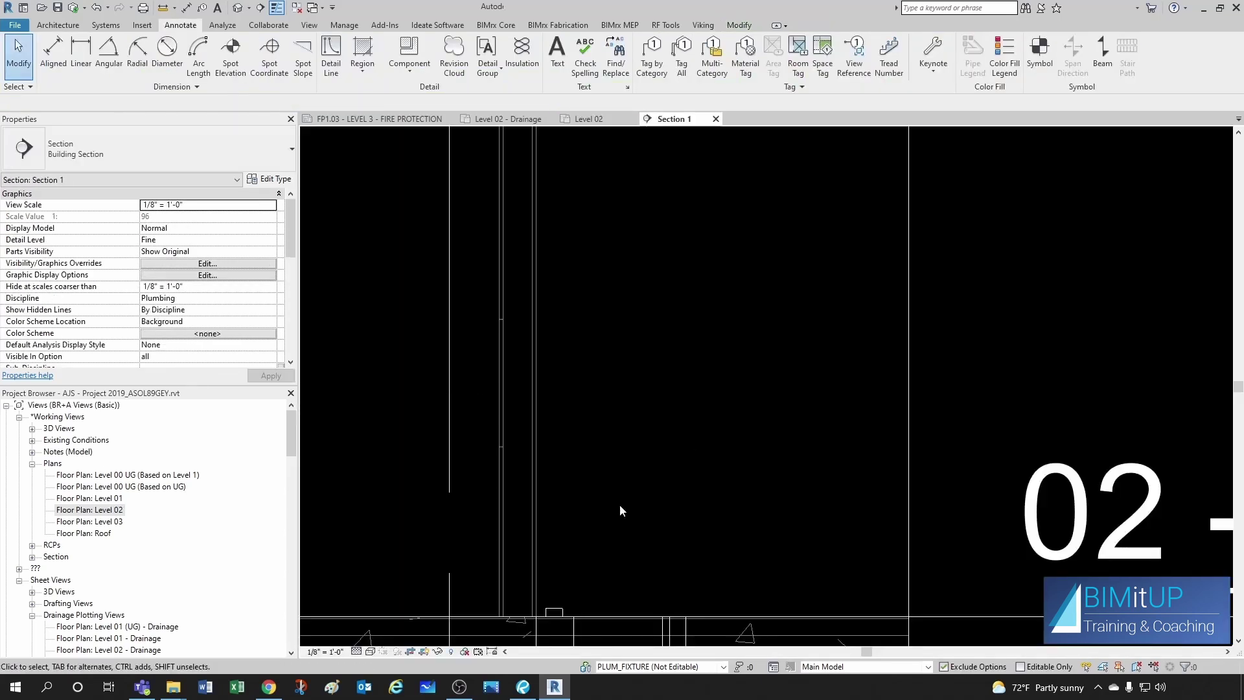
pyautogui.scroll(-2, 620, 510)
pyautogui.click(585, 584)
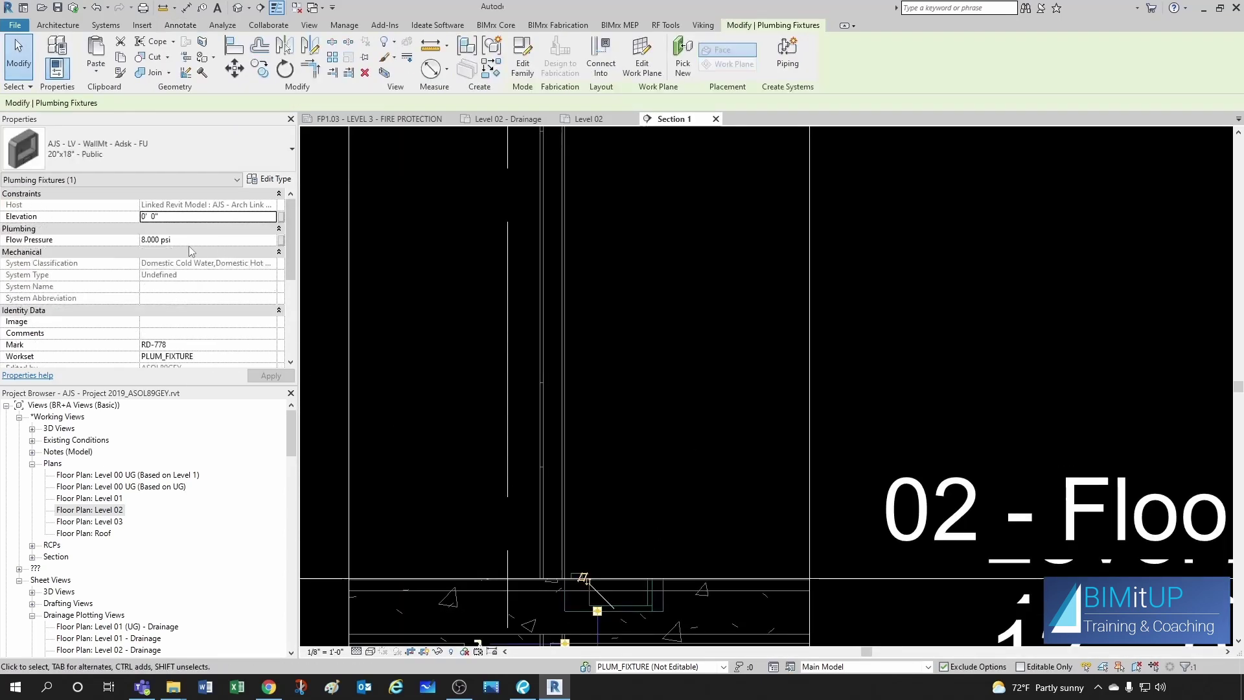
pyautogui.click(186, 217)
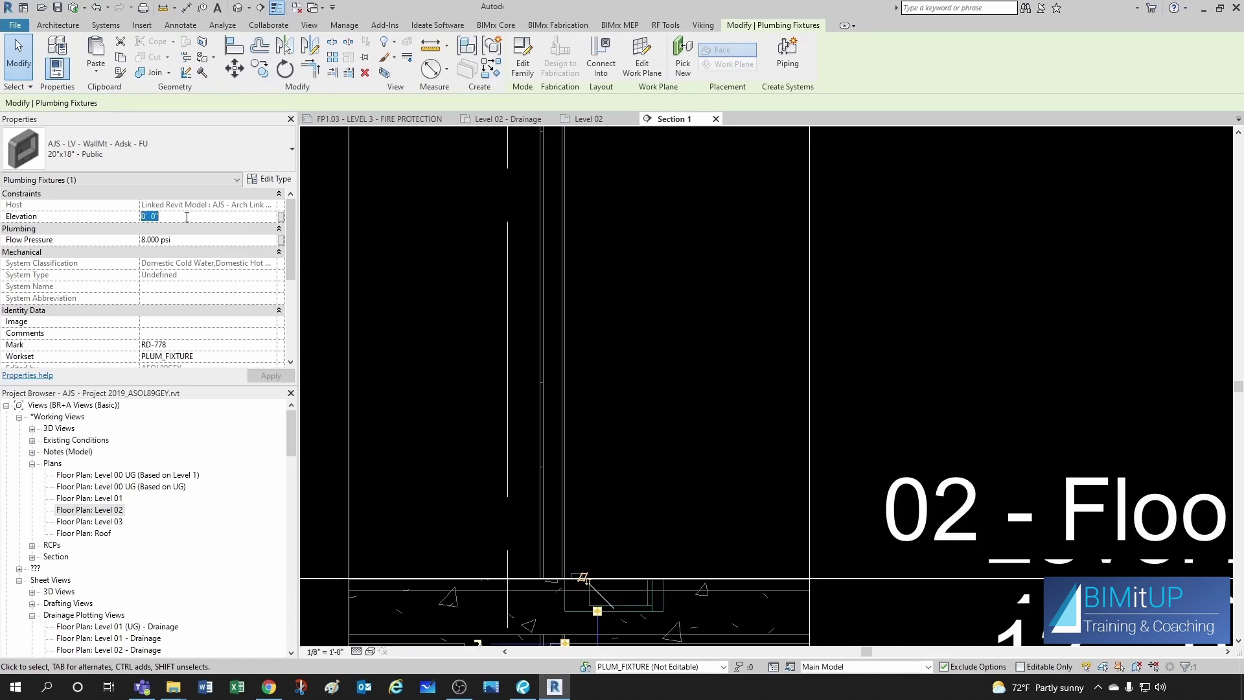
pyautogui.press('Return')
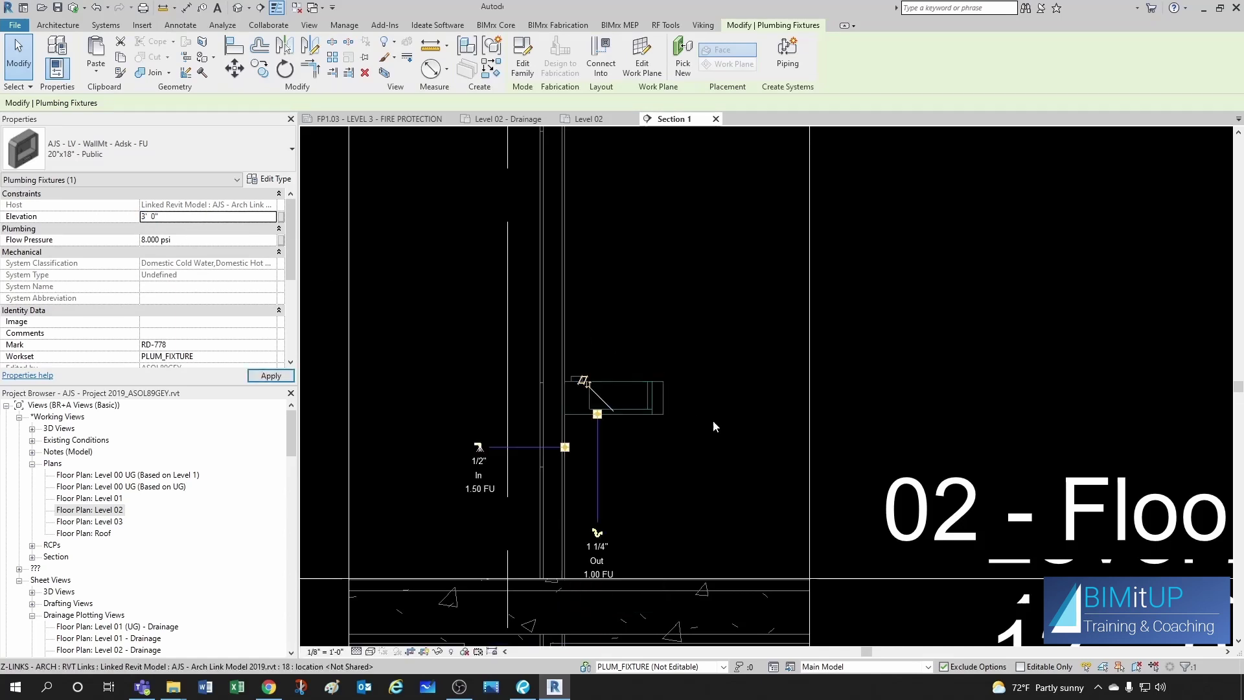
pyautogui.click(712, 420)
# Step: Set the active workset to PLUM_DRAINAGE - SANITARY
pyautogui.scroll(3, 640, 438)
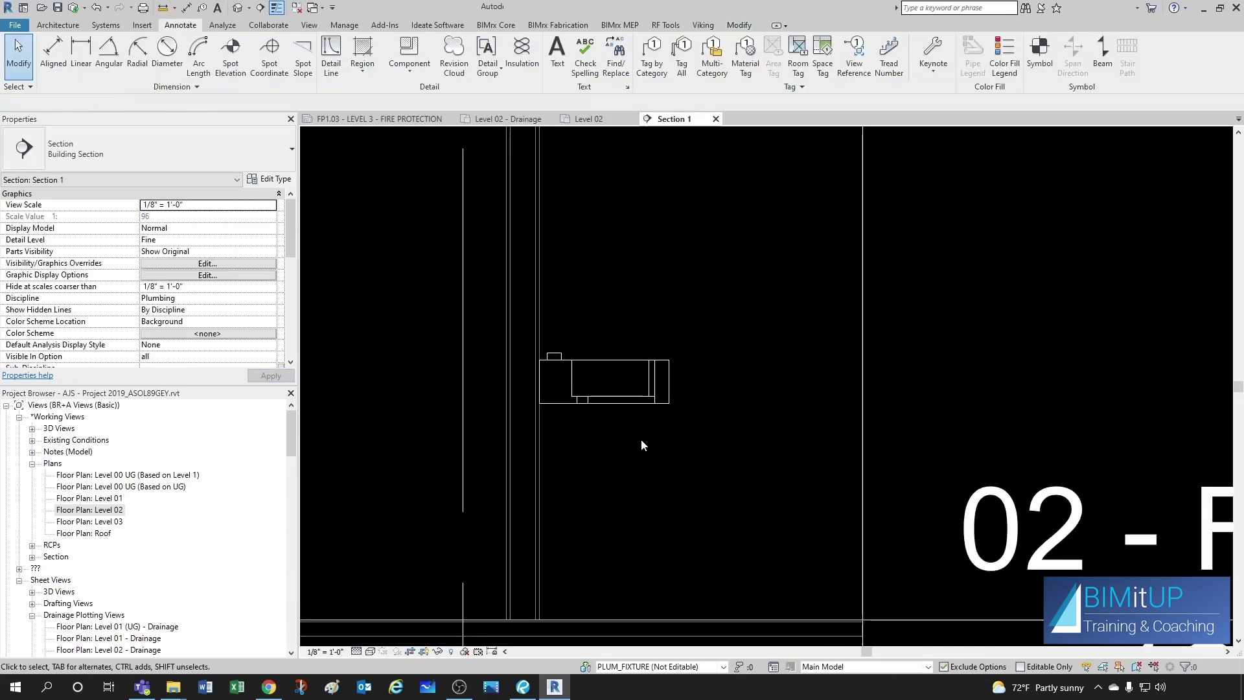
pyautogui.click(711, 663)
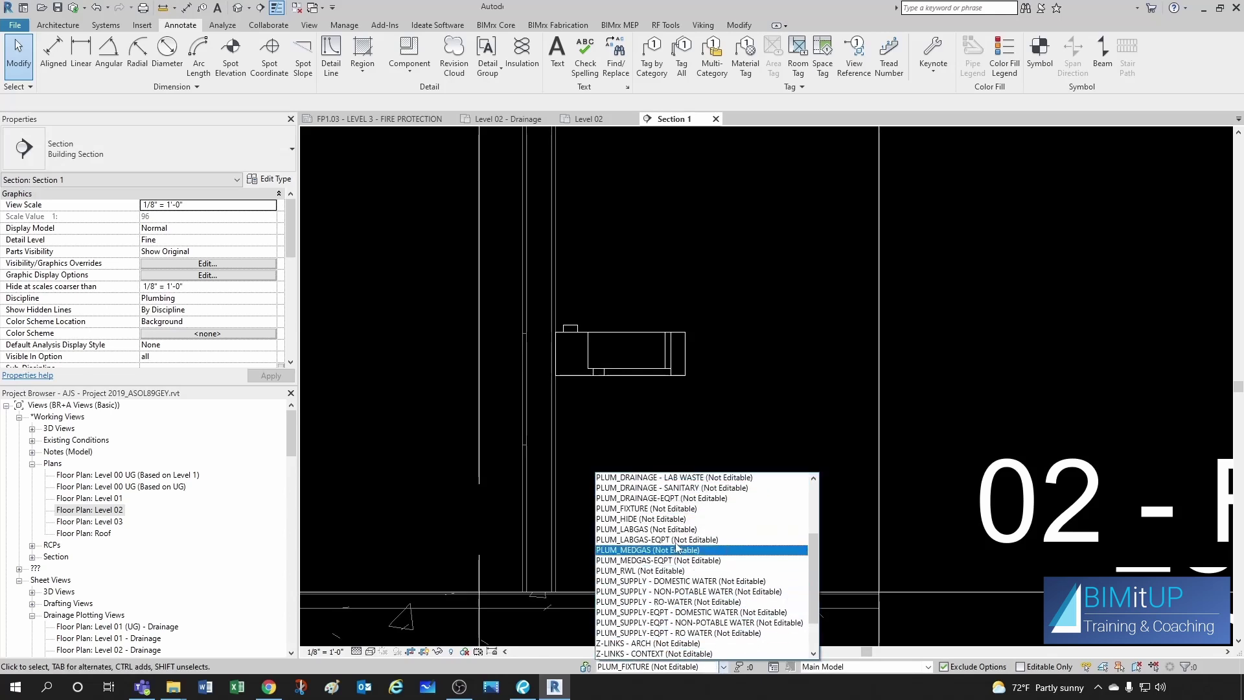
pyautogui.scroll(1, 677, 546)
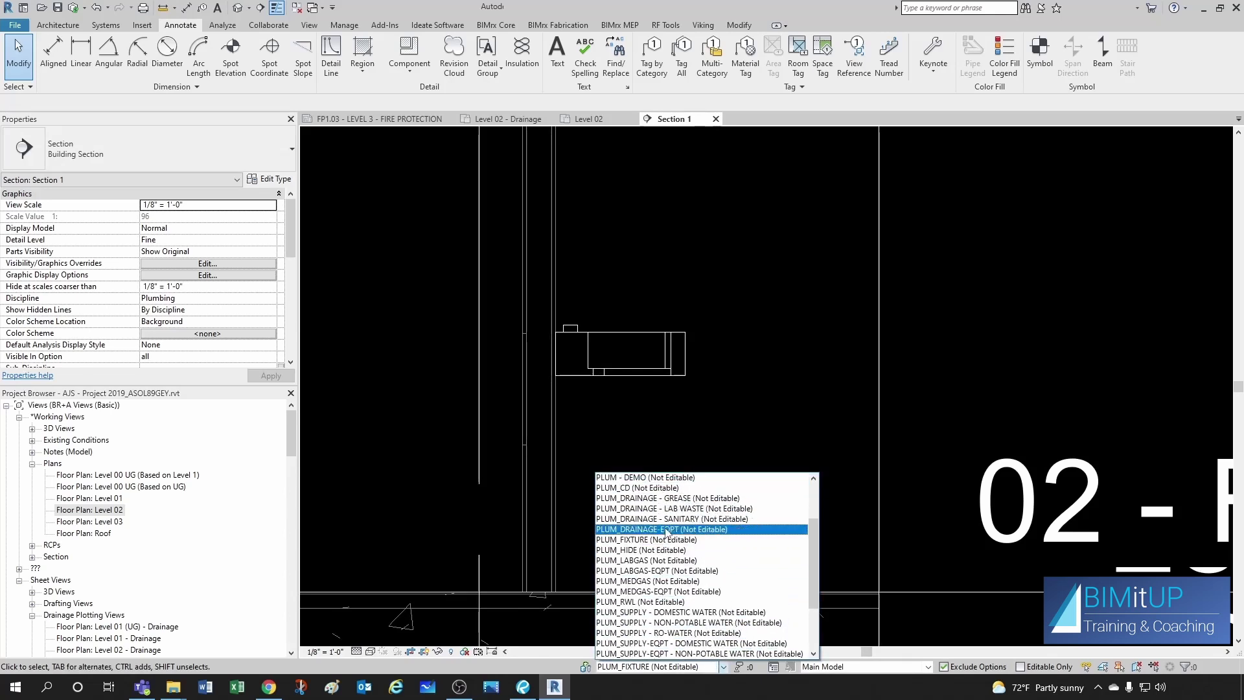
pyautogui.click(666, 519)
# Step: Draw a 1 1/4" waste pipe from the lavatory's drain connector, running down, horizontally into the wall at 1' 9 1/4" offset, and down again
pyautogui.click(642, 372)
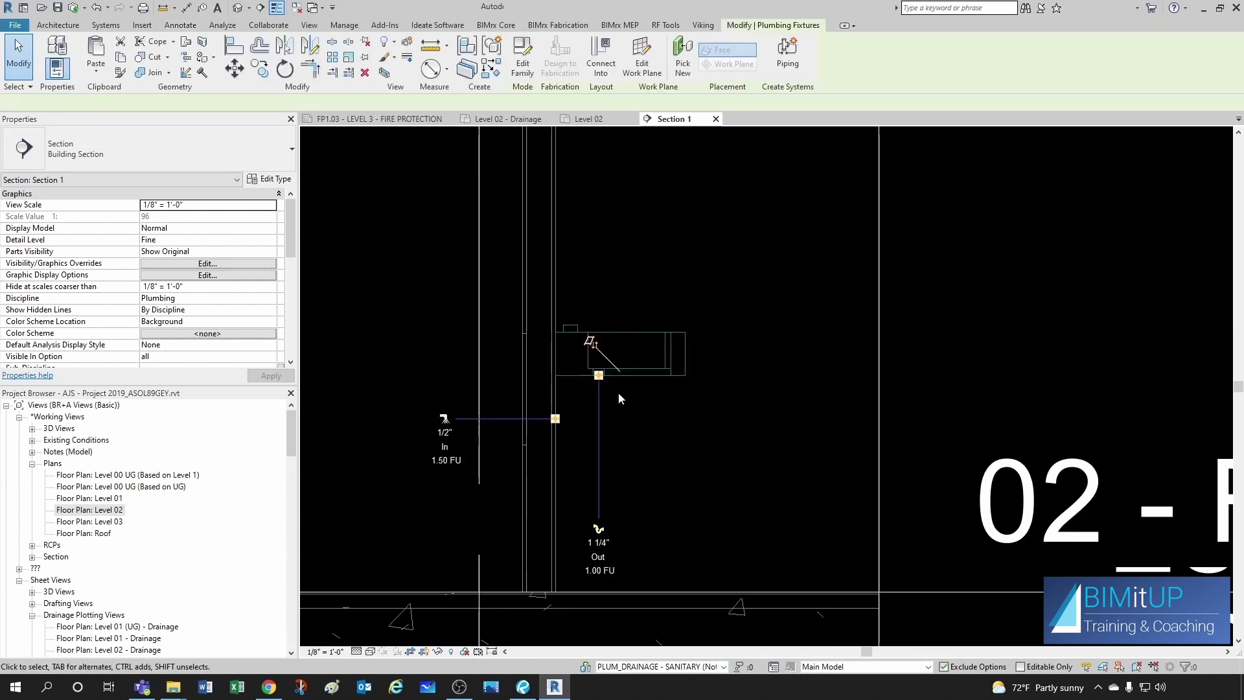
pyautogui.scroll(1, 618, 391)
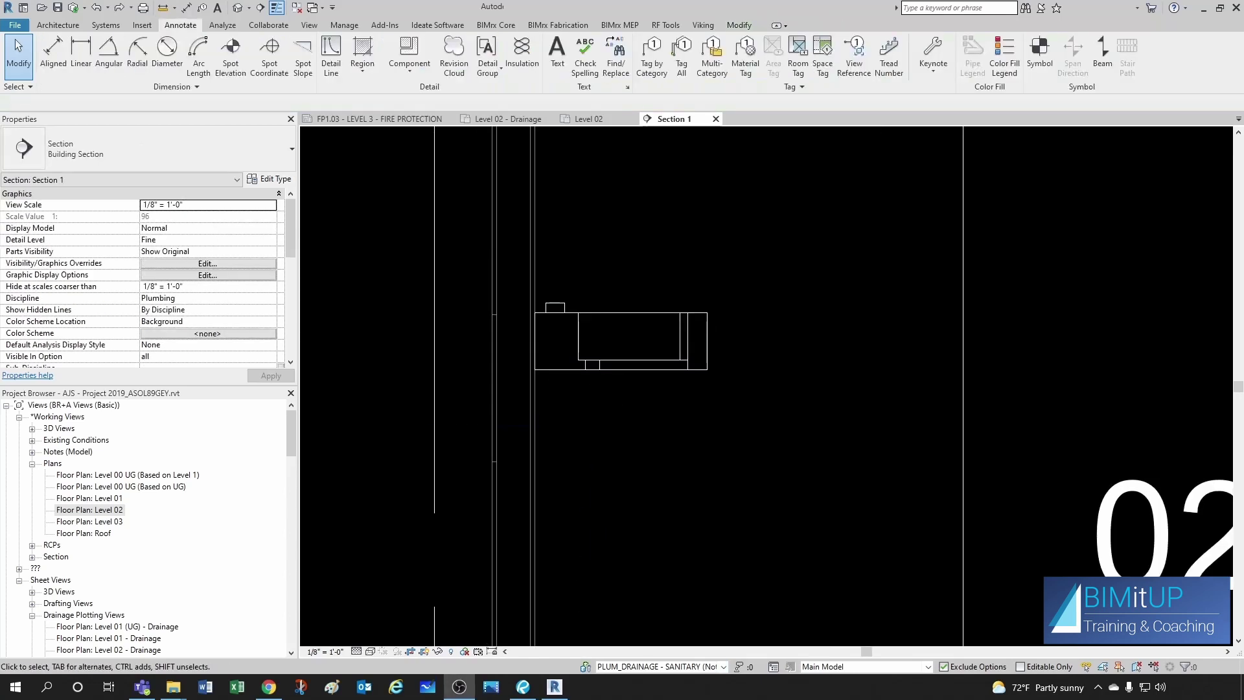
pyautogui.click(648, 371)
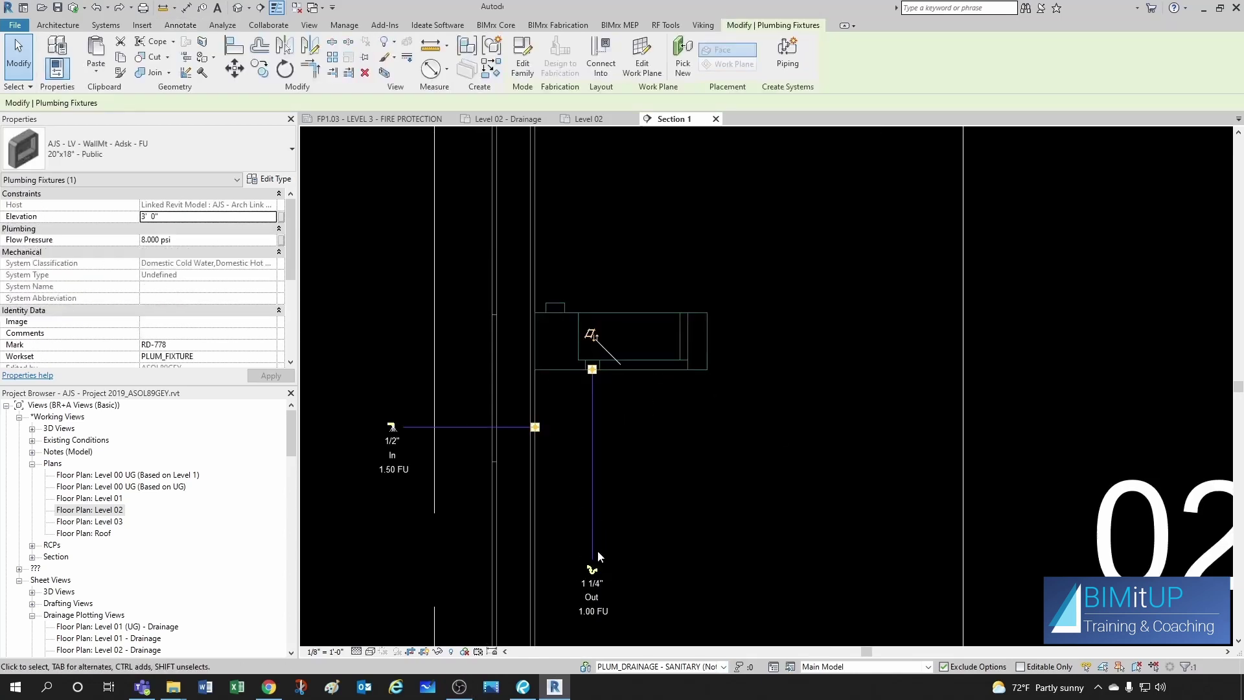
pyautogui.click(592, 570)
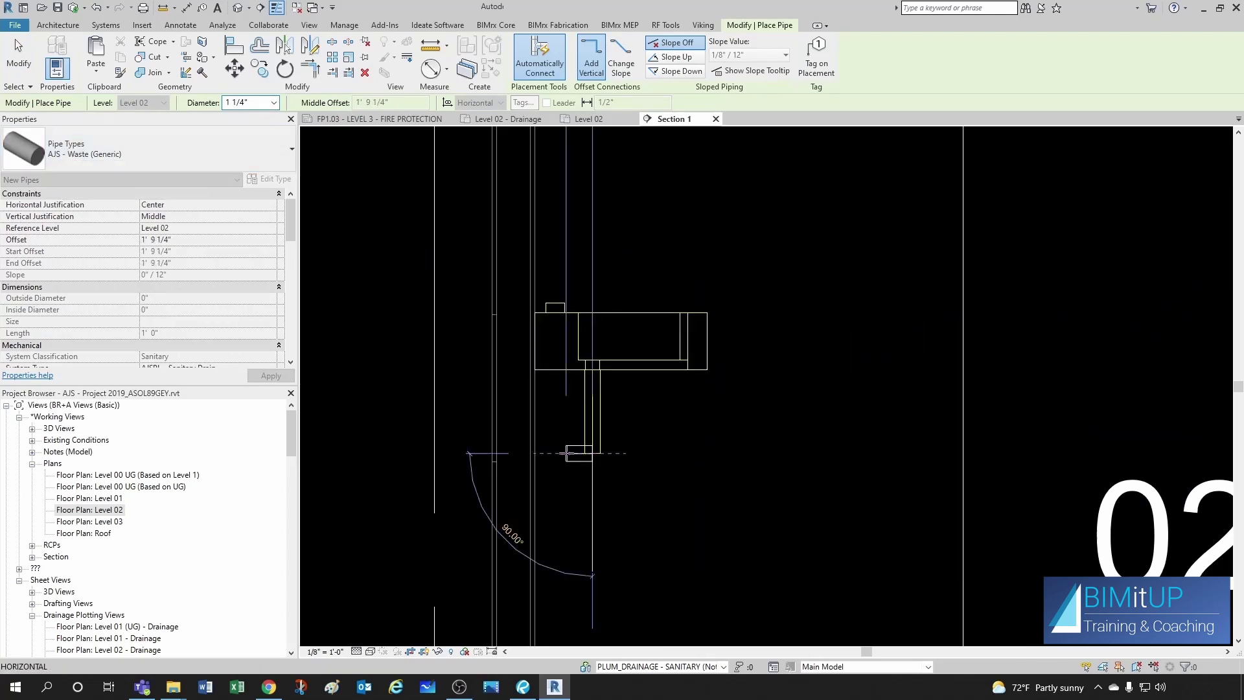
pyautogui.scroll(2, 566, 453)
pyautogui.click(499, 455)
pyautogui.scroll(-1, 499, 469)
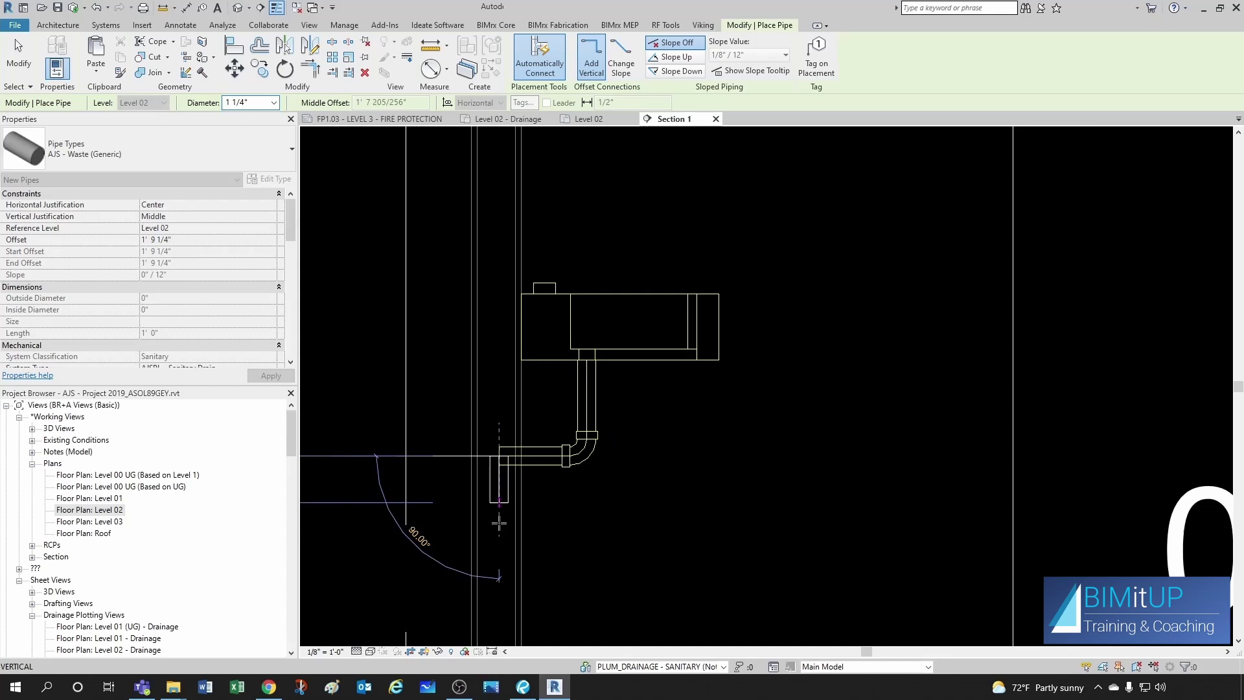
pyautogui.click(499, 522)
pyautogui.press('Escape')
pyautogui.press('Escape')
# Step: Delete the bend inside the wall and extend the vertical pipe up past the level of the horizontal pipe
pyautogui.scroll(1, 447, 427)
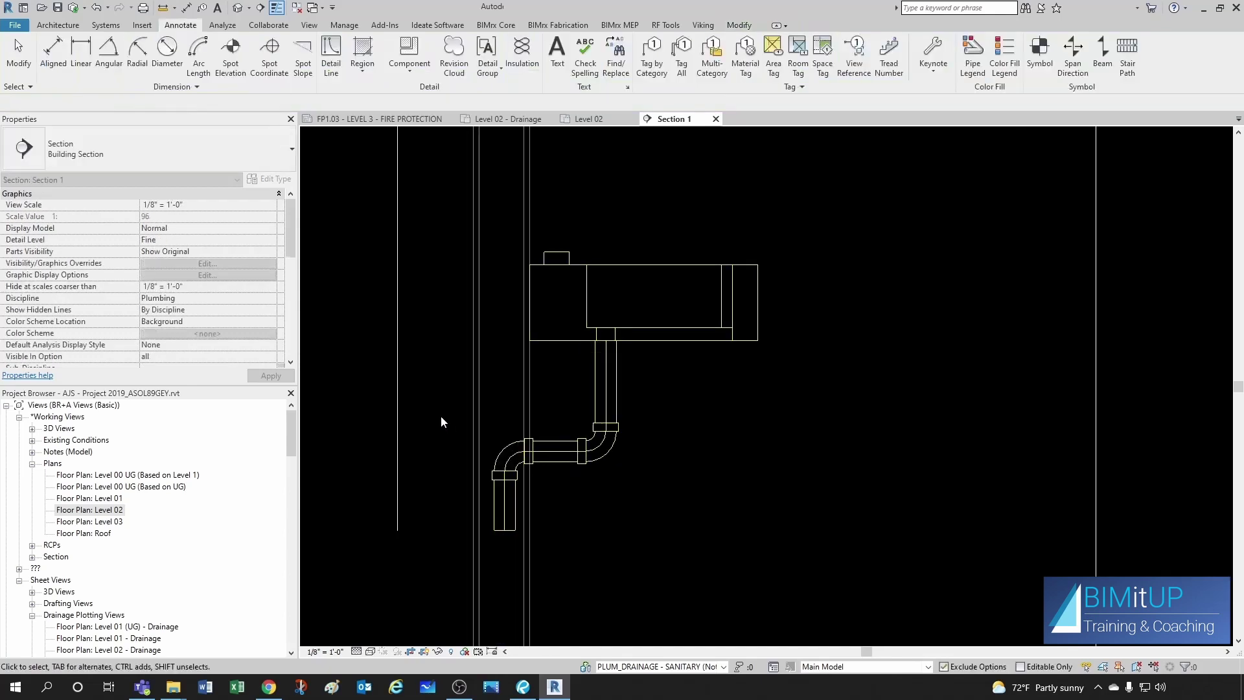
pyautogui.moveTo(441, 417); pyautogui.dragTo(506, 394)
pyautogui.press('Delete')
pyautogui.scroll(1, 495, 485)
# Step: Set the diameter of the vertical pipe inside the wall to 2"
pyautogui.click(506, 487)
pyautogui.click(165, 102)
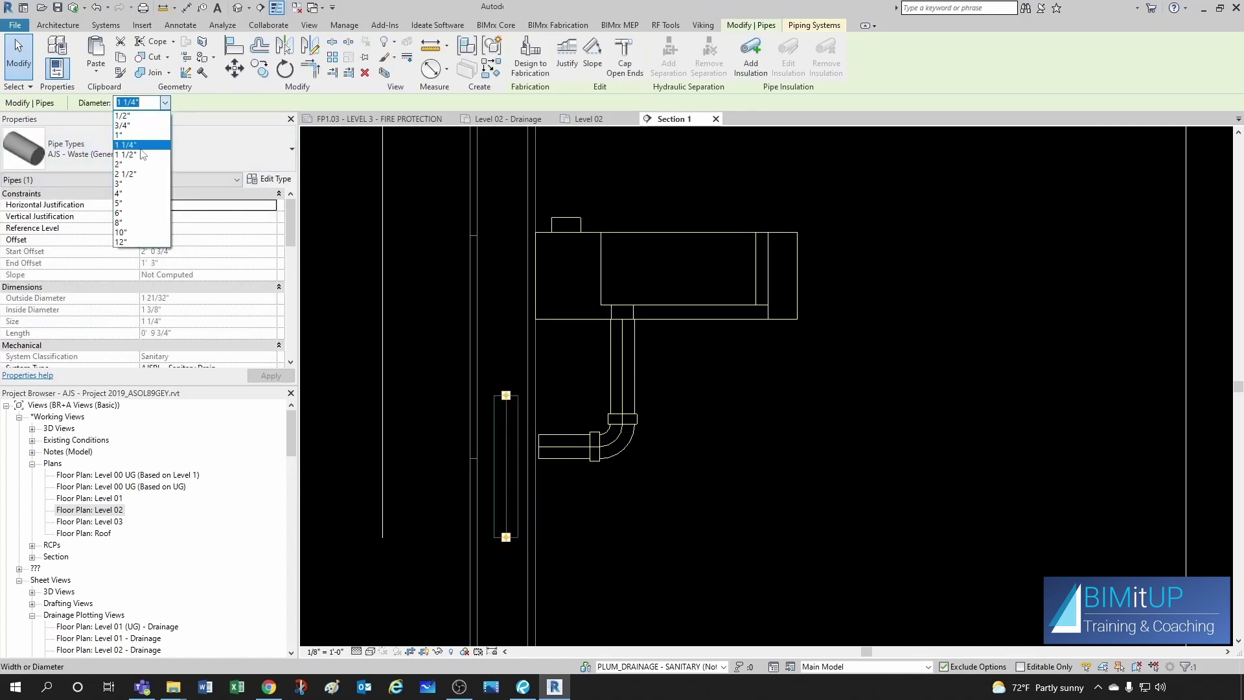
pyautogui.click(132, 165)
pyautogui.click(571, 477)
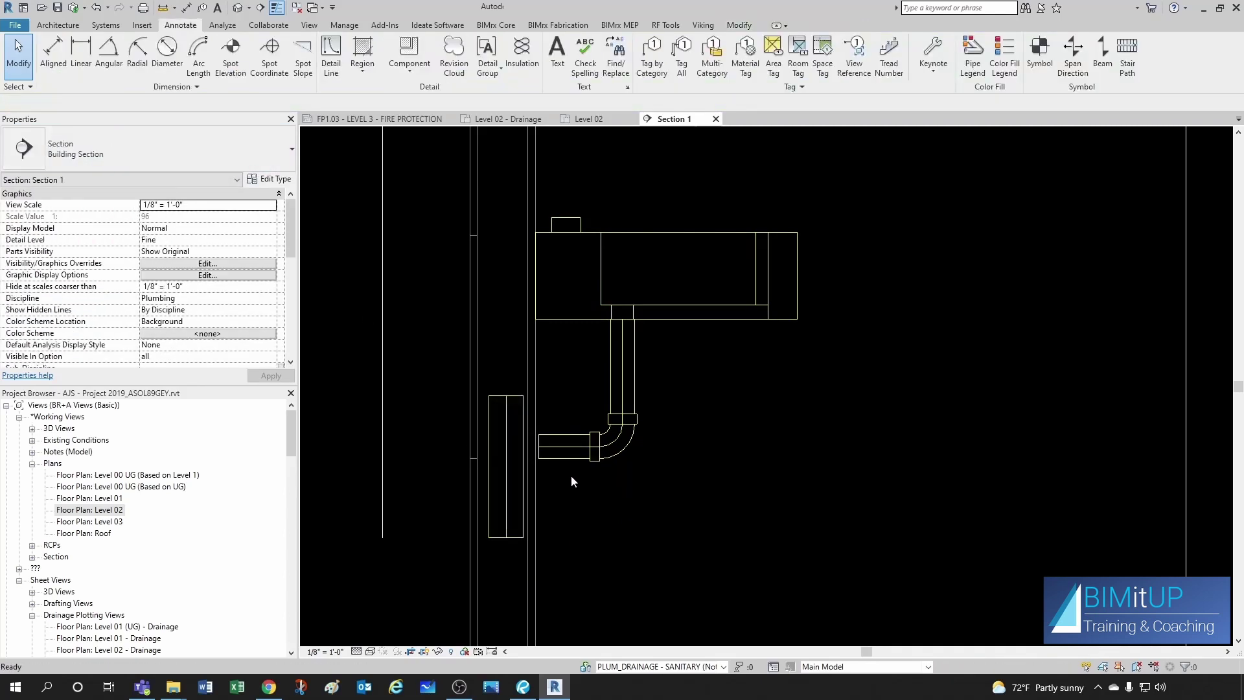
# Step: Change the bend below the lavatory to the AJS - Trap P - Generic - DWV Standard type
pyautogui.click(622, 454)
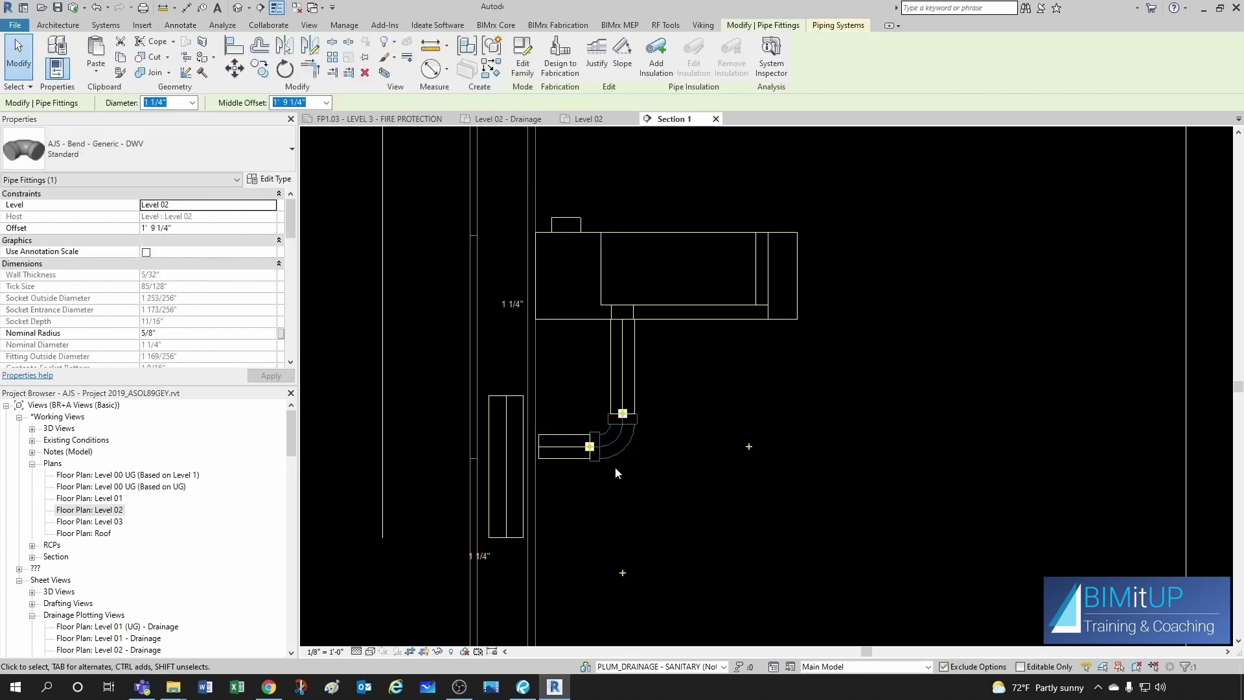
pyautogui.click(173, 158)
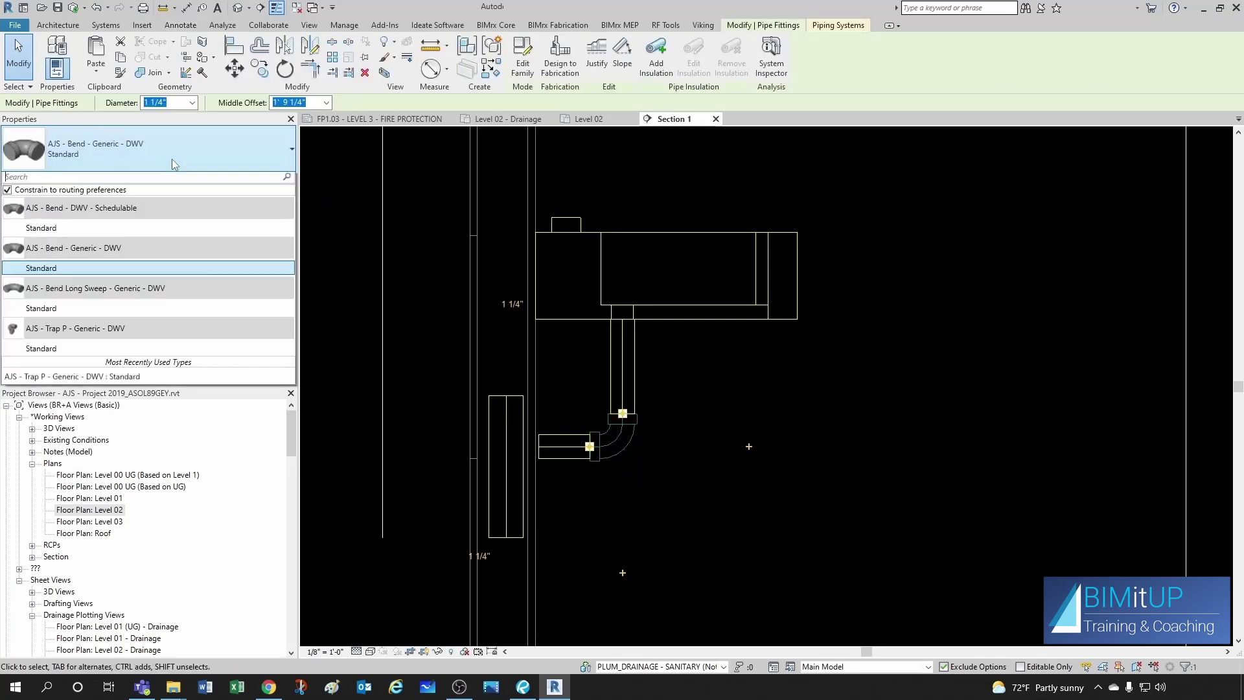
pyautogui.click(46, 354)
pyautogui.press('Escape')
pyautogui.scroll(1, 546, 407)
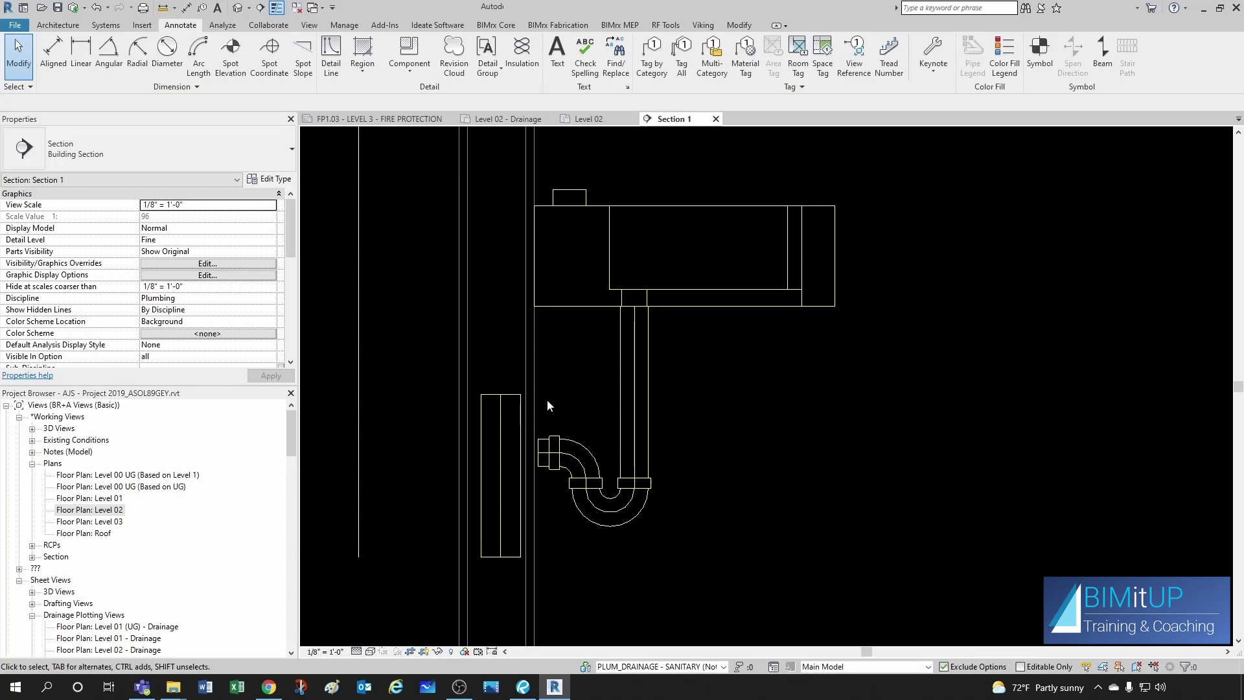
# Step: Extend the trap's outlet pipe to the vertical pipe in the wall with Trim/Extend so a sanitary tee joins them
pyautogui.press('e')
pyautogui.press('x')
pyautogui.scroll(1, 547, 408)
pyautogui.click(508, 420)
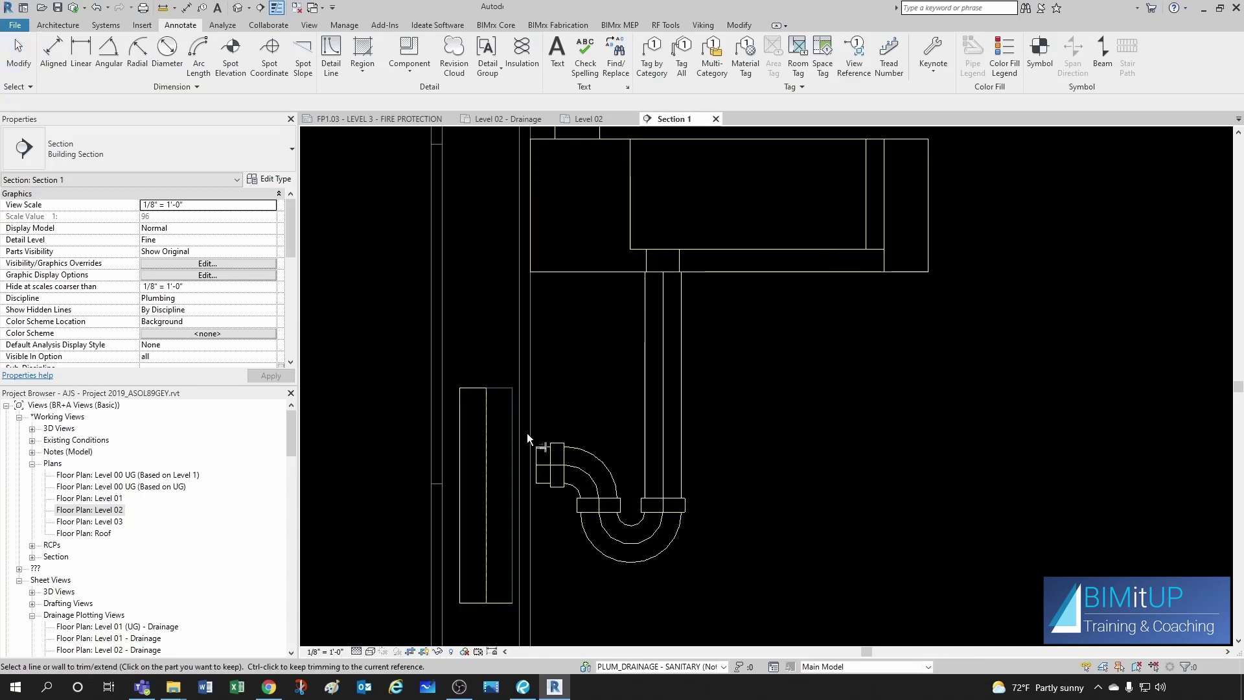
pyautogui.click(536, 444)
pyautogui.press('Escape')
pyautogui.scroll(-2, 554, 371)
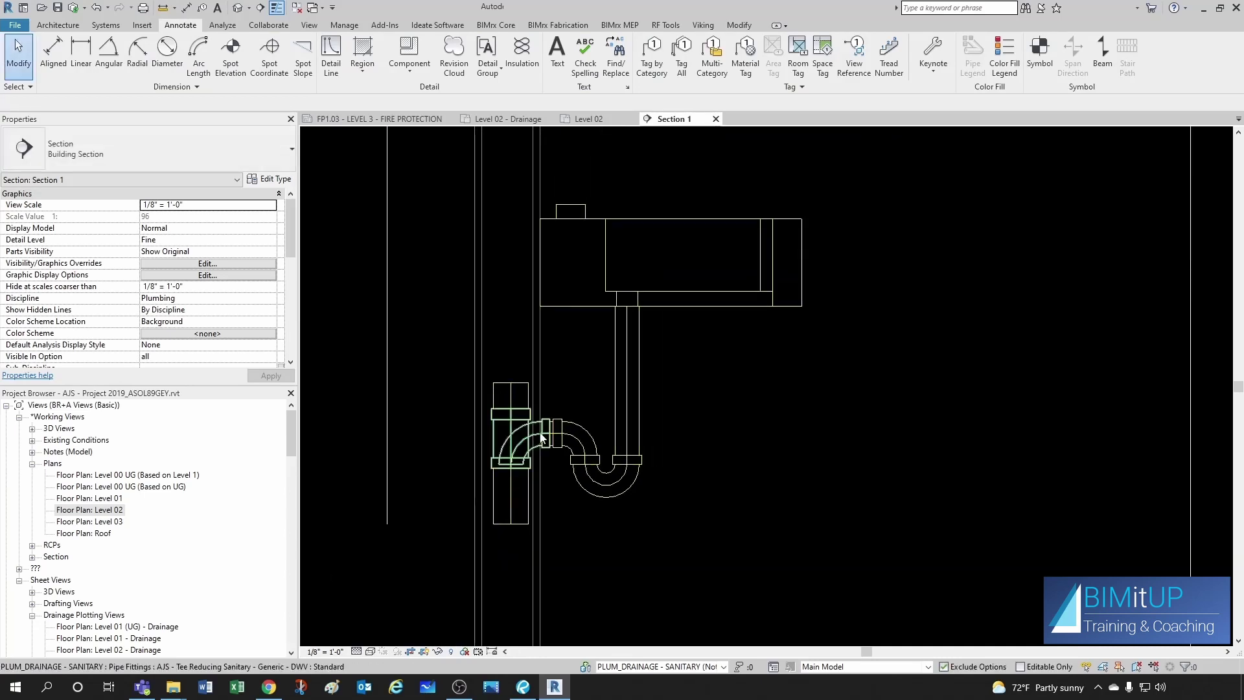
# Step: Copy the vertical waste pipe below the tee straight up to a spot above the tee inside the wall
pyautogui.click(528, 500)
pyautogui.press('c')
pyautogui.press('o')
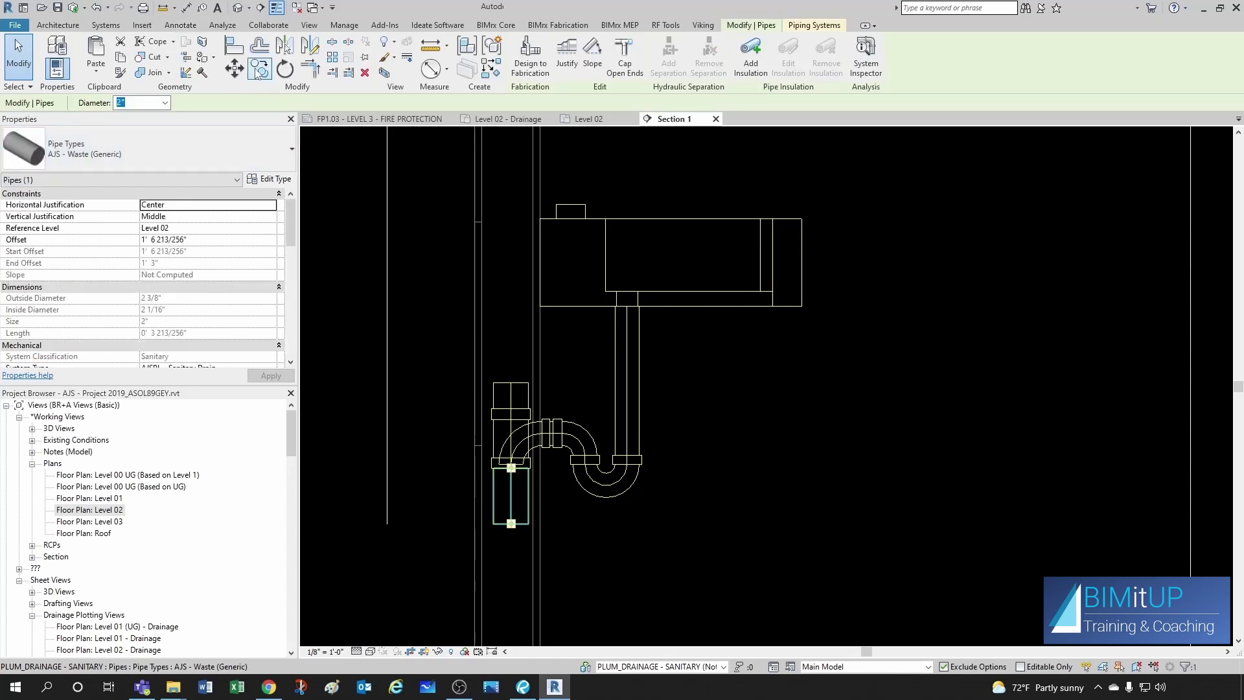
pyautogui.click(417, 277)
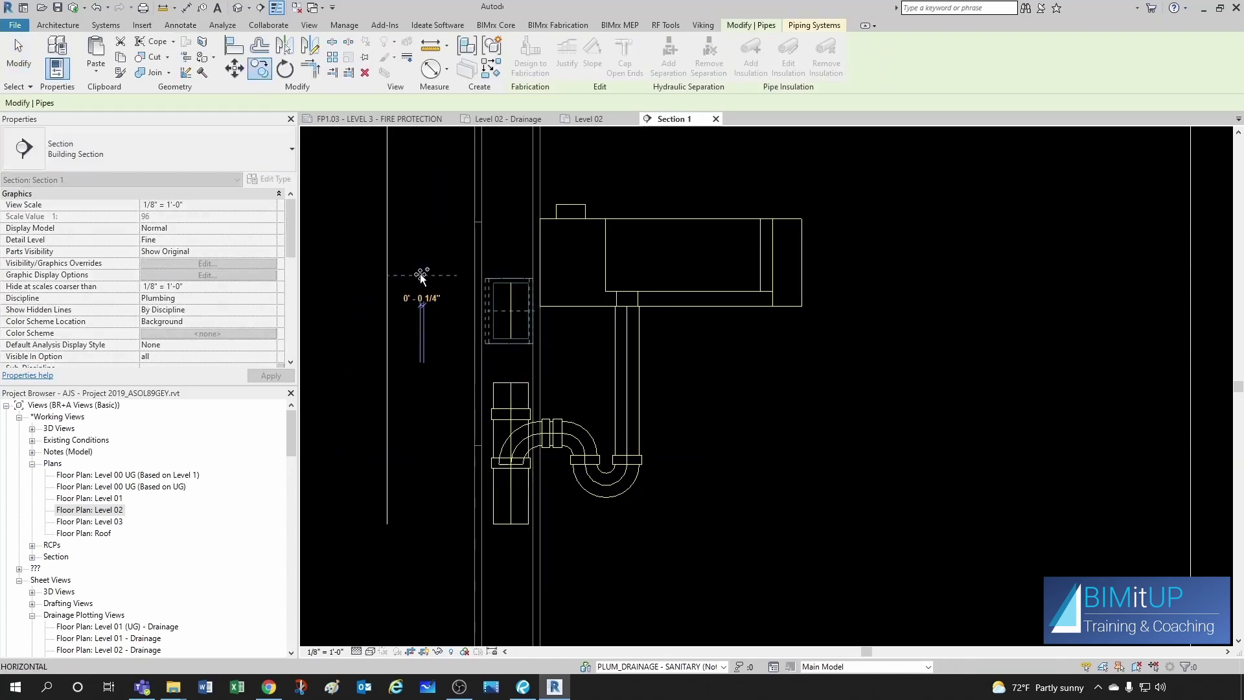
pyautogui.press('Escape')
pyautogui.press('Escape')
# Step: Change the copied pipe's type to AJS - Vent (Generic)
pyautogui.click(508, 343)
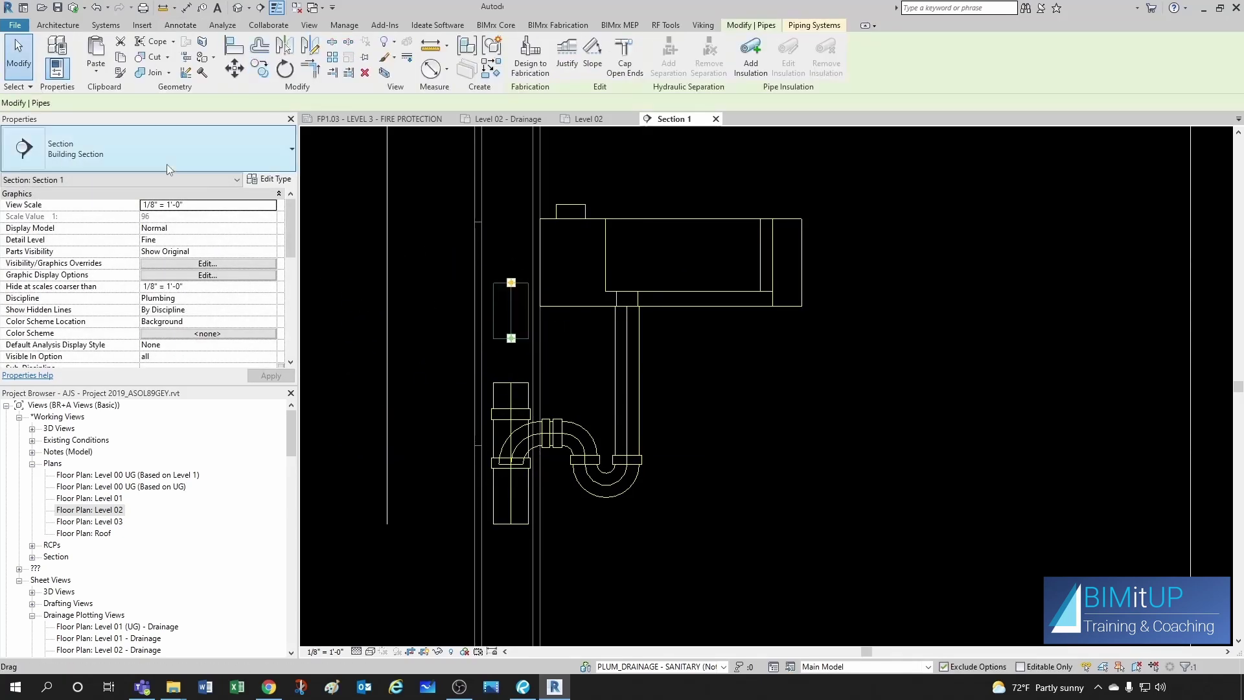
pyautogui.click(161, 157)
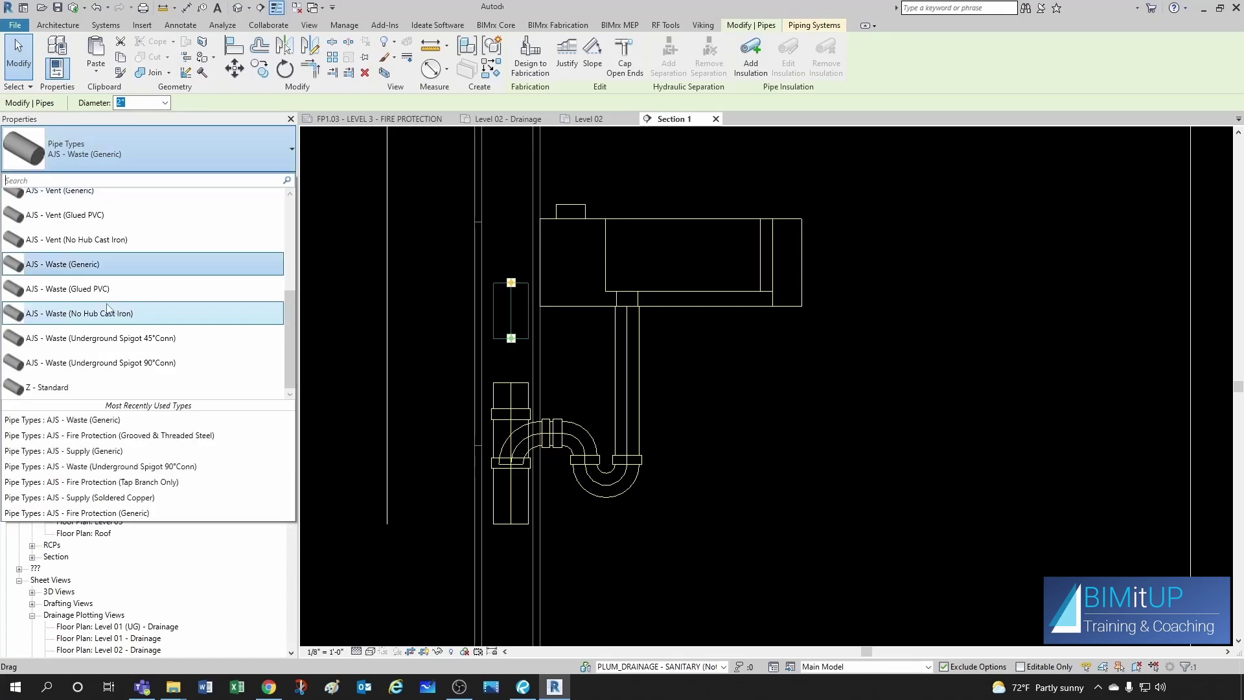
pyautogui.scroll(1, 99, 311)
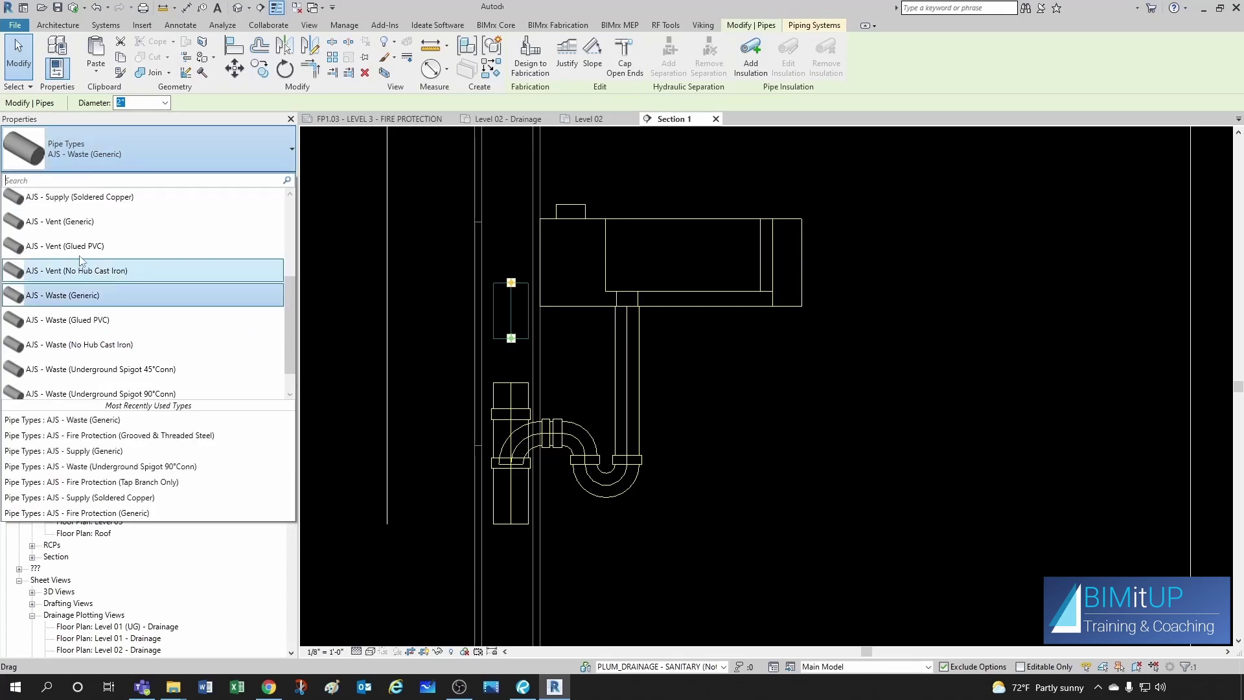
pyautogui.click(77, 222)
pyautogui.click(448, 349)
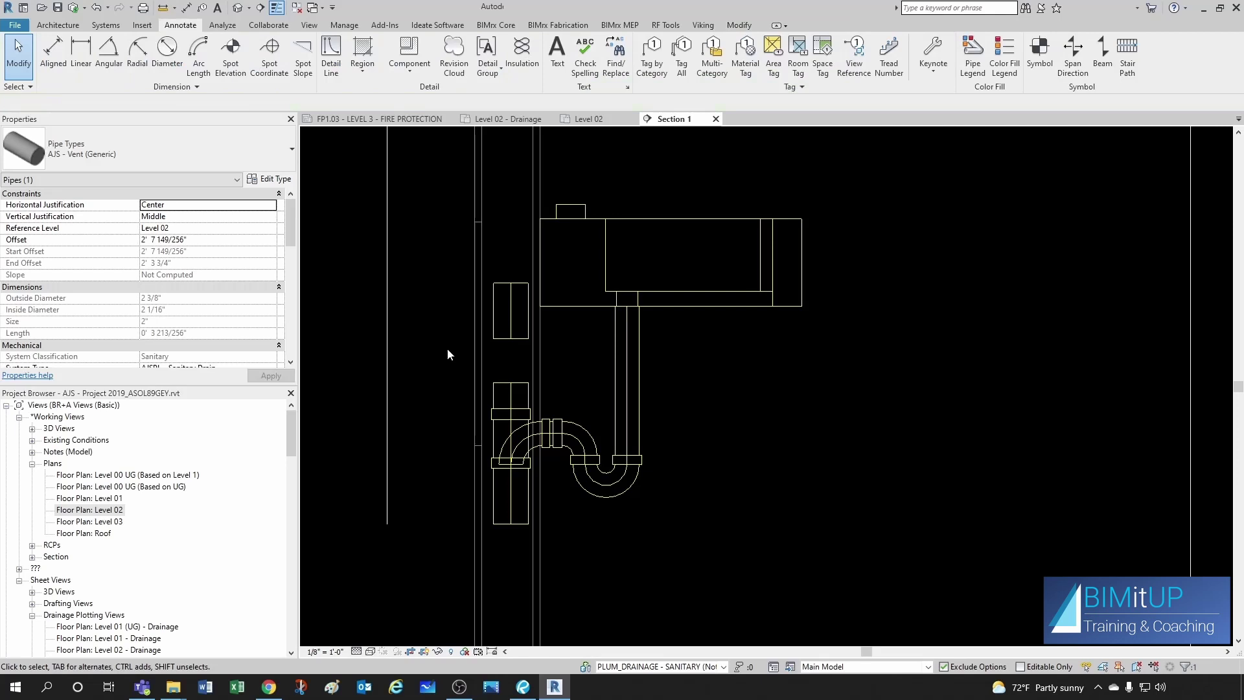
# Step: Set the copied pipe's system type to AJSPL - Vent
pyautogui.scroll(-3, 213, 298)
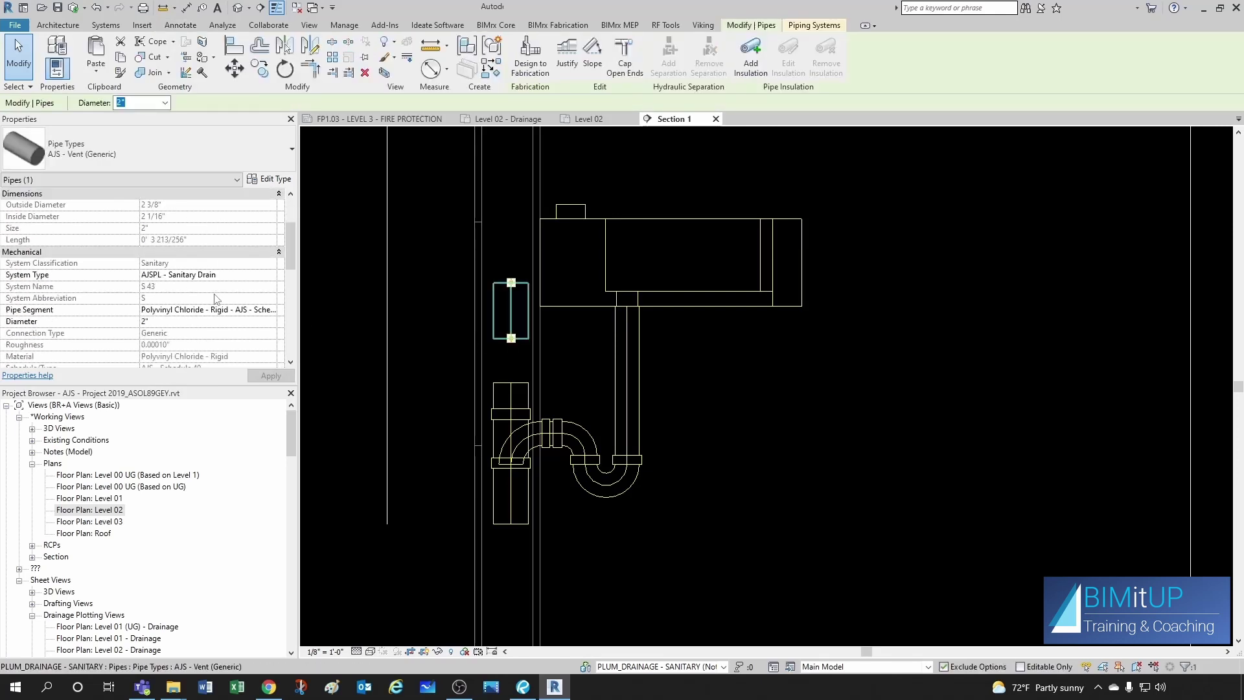
pyautogui.click(265, 277)
pyautogui.click(272, 275)
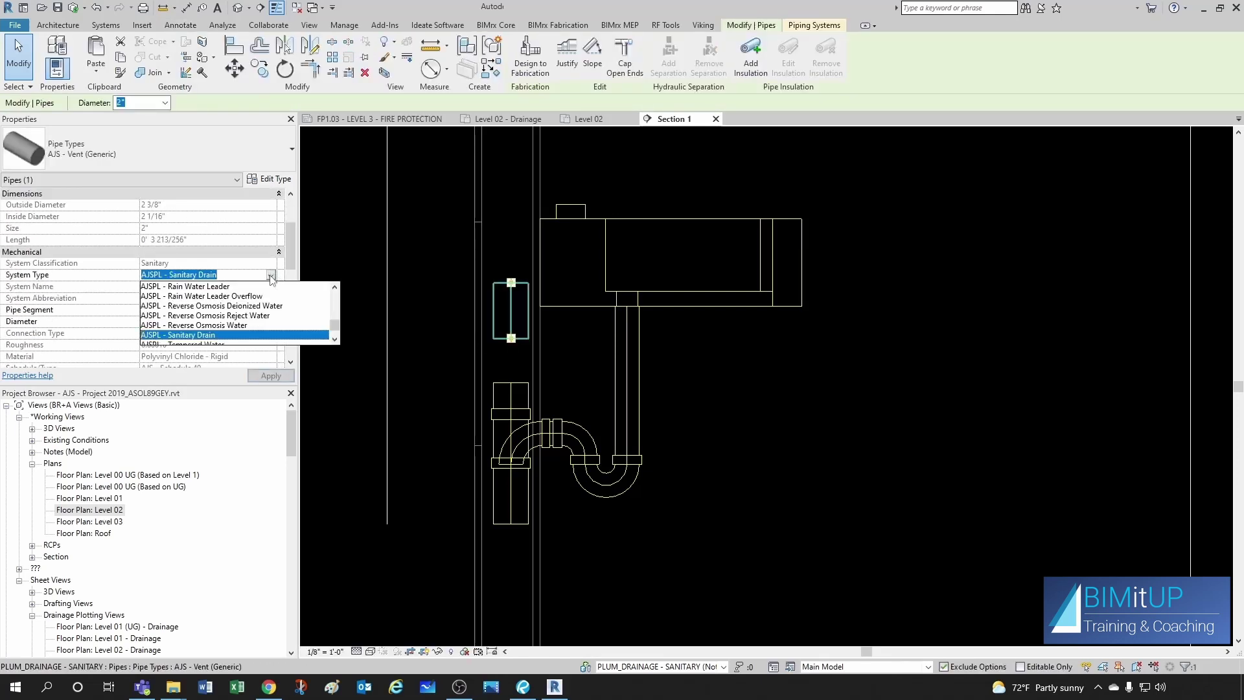
pyautogui.scroll(-6, 252, 305)
pyautogui.scroll(-1, 252, 296)
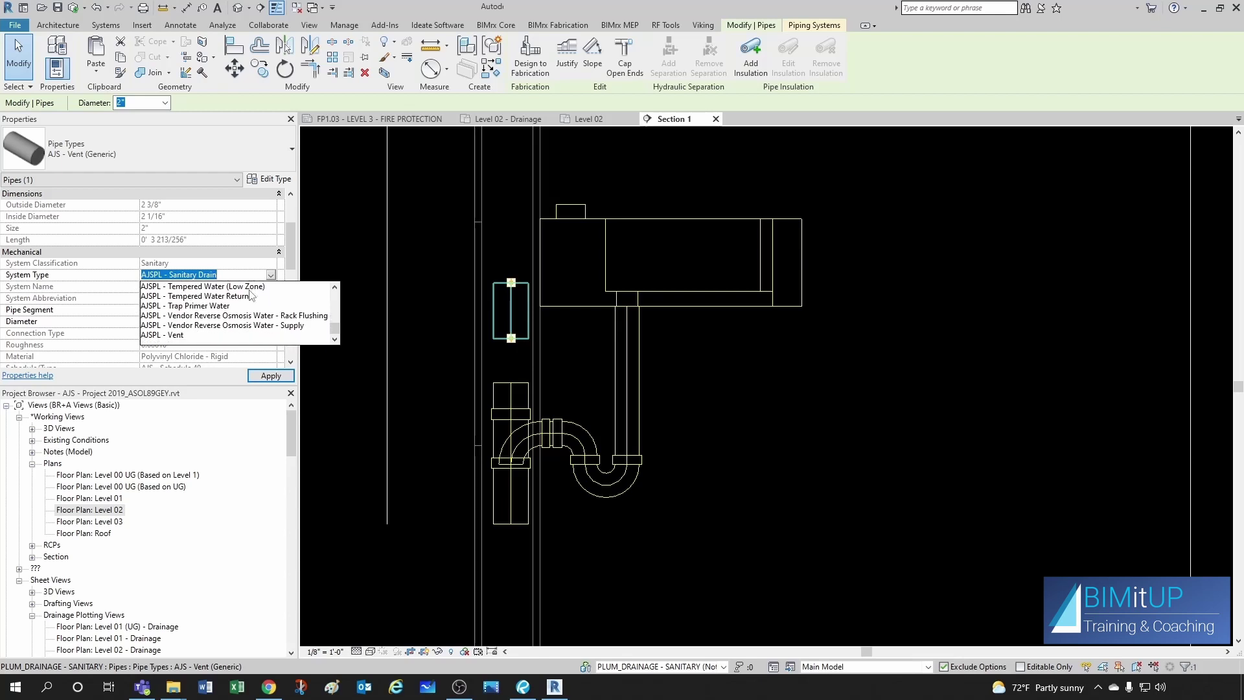
pyautogui.click(173, 335)
pyautogui.click(424, 343)
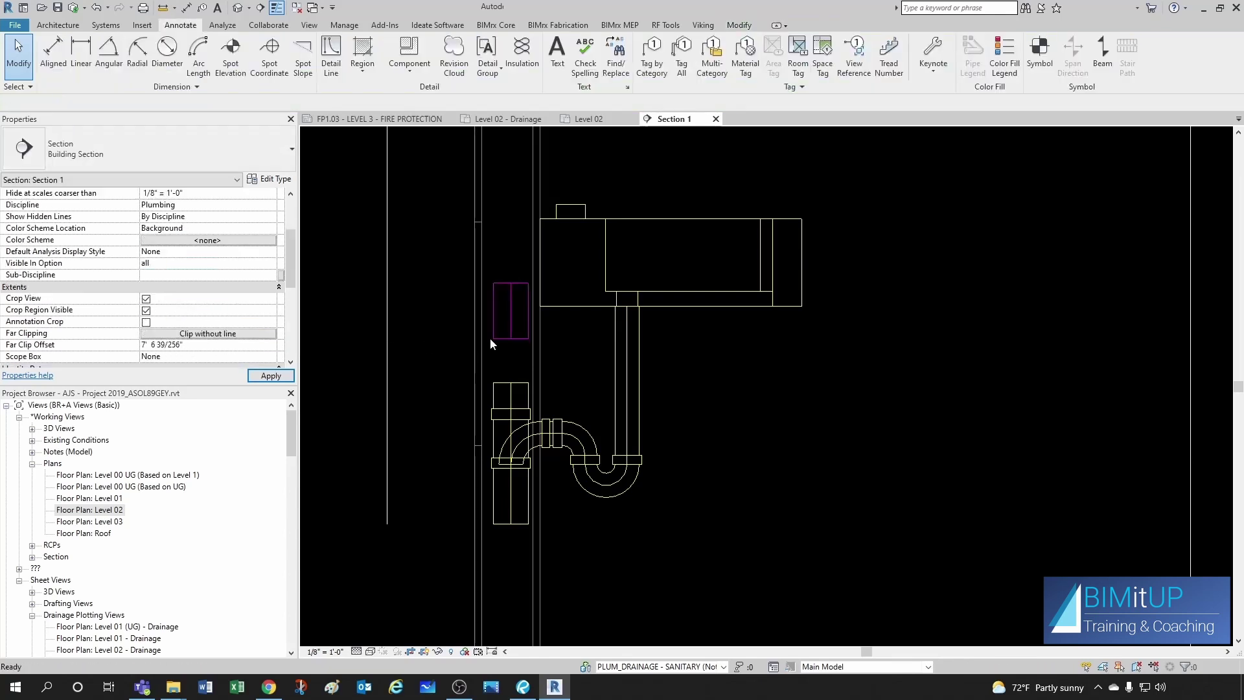
# Step: Delete the short sanitary pipe stub on top of the tee
pyautogui.scroll(2, 494, 340)
pyautogui.click(506, 344)
pyautogui.scroll(1, 507, 345)
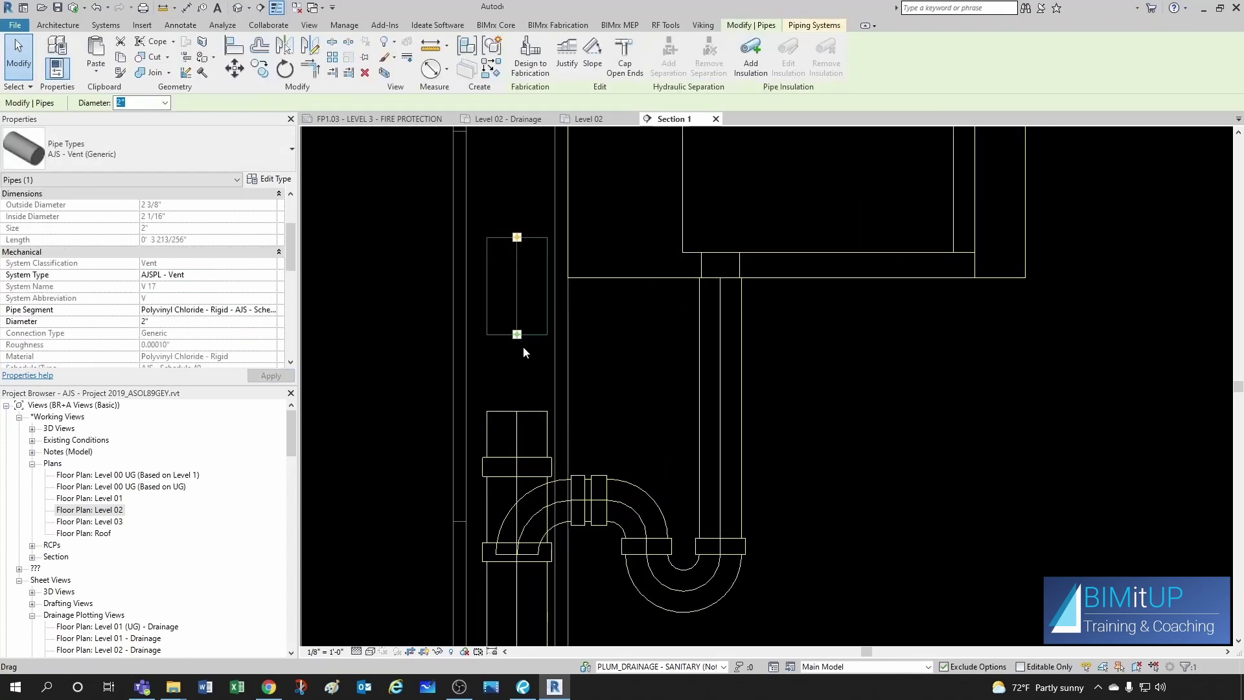
pyautogui.click(523, 346)
pyautogui.click(543, 419)
pyautogui.press('Delete')
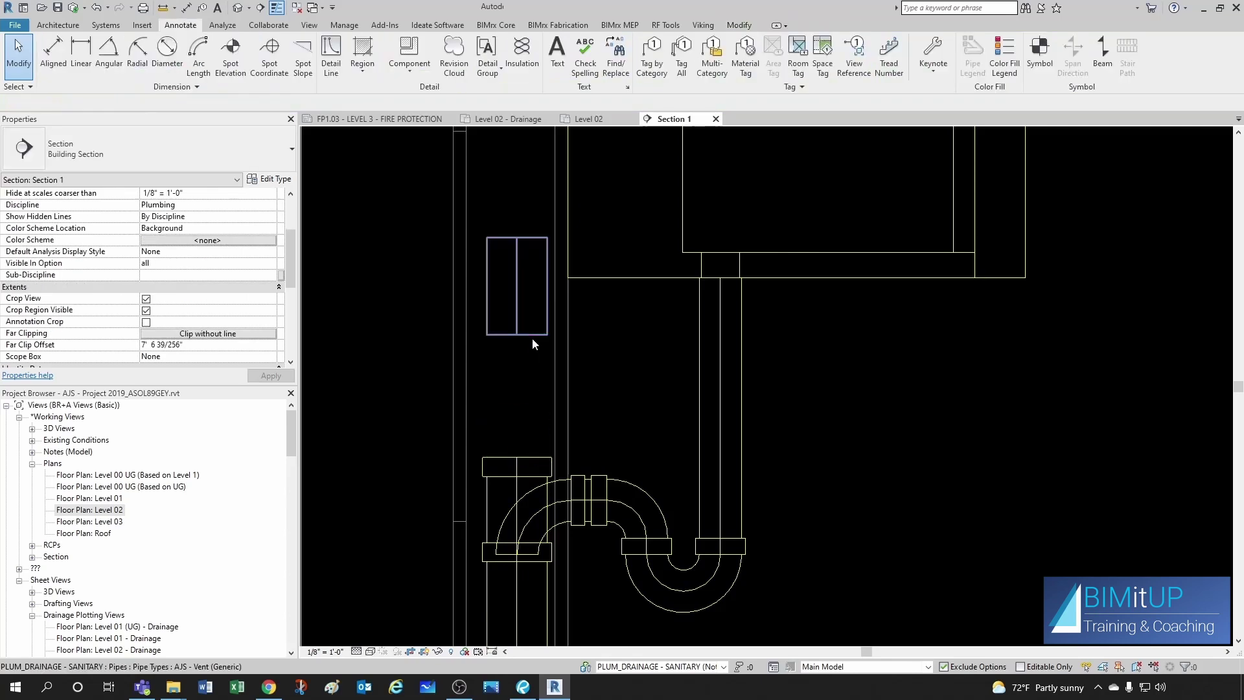
# Step: Extend the vent pipe's lower end down to connect to the open top of the tee
pyautogui.click(517, 336)
pyautogui.moveTo(516, 335)
pyautogui.mouseDown()
pyautogui.moveTo(518, 324)
pyautogui.moveTo(517, 457)
pyautogui.mouseUp()
pyautogui.press('Escape')
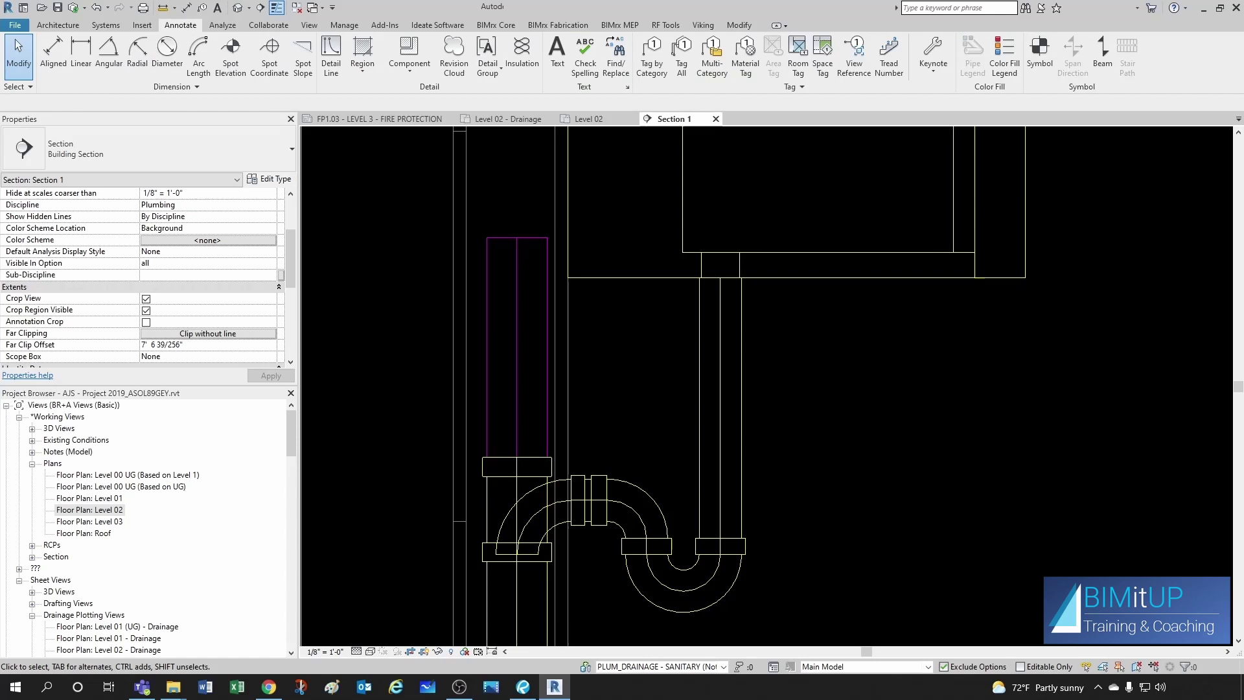
# Step: Copy the sanitary tee straight down, placing the copy below the open end of the drain pipe
pyautogui.click(997, 488)
pyautogui.scroll(-1, 888, 408)
pyautogui.moveTo(824, 502); pyautogui.dragTo(795, 336, button='middle')
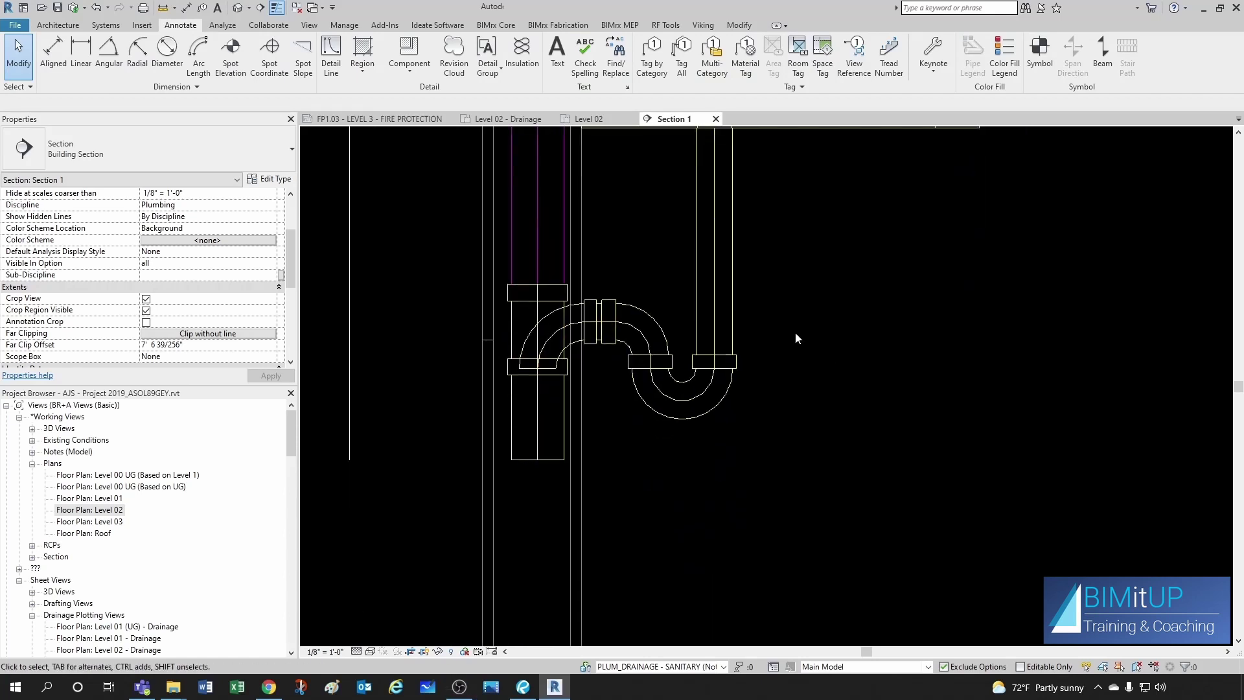
pyautogui.click(541, 339)
pyautogui.press('c')
pyautogui.press('o')
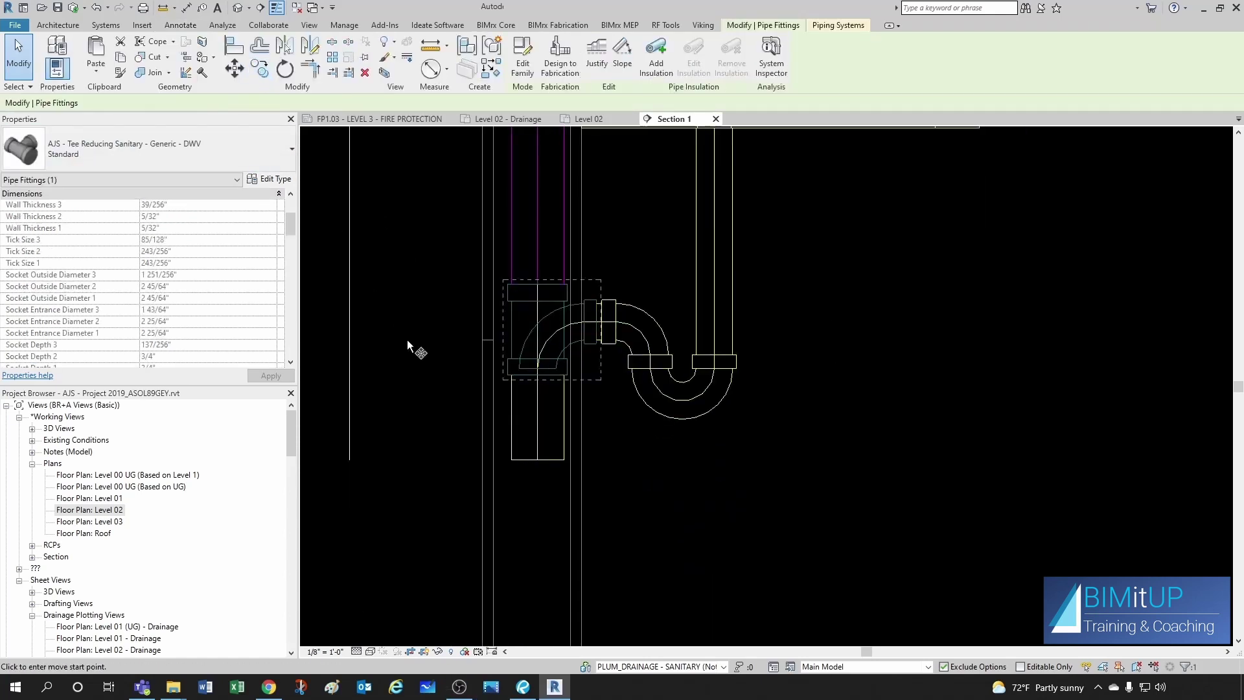
pyautogui.click(410, 347)
pyautogui.scroll(-1, 410, 347)
pyautogui.click(412, 535)
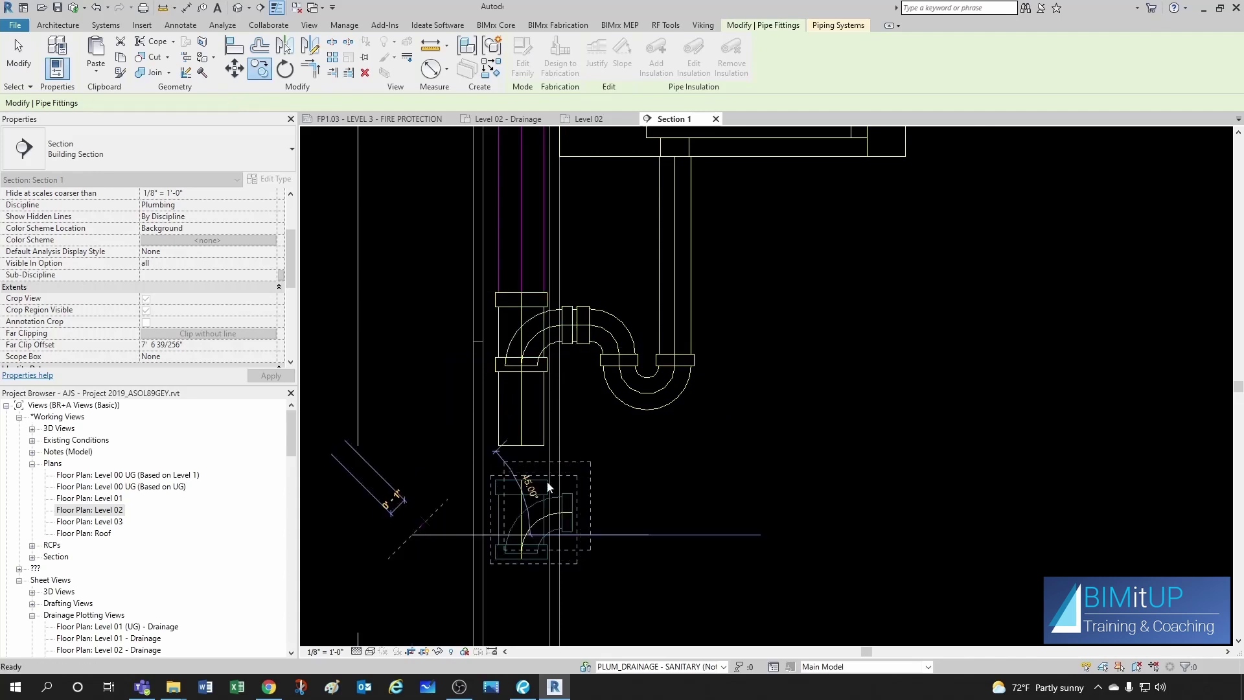
pyautogui.press('Escape')
# Step: Extend the lower end of the drain pipe down to connect to the top of the copied tee
pyautogui.scroll(2, 544, 457)
pyautogui.click(512, 449)
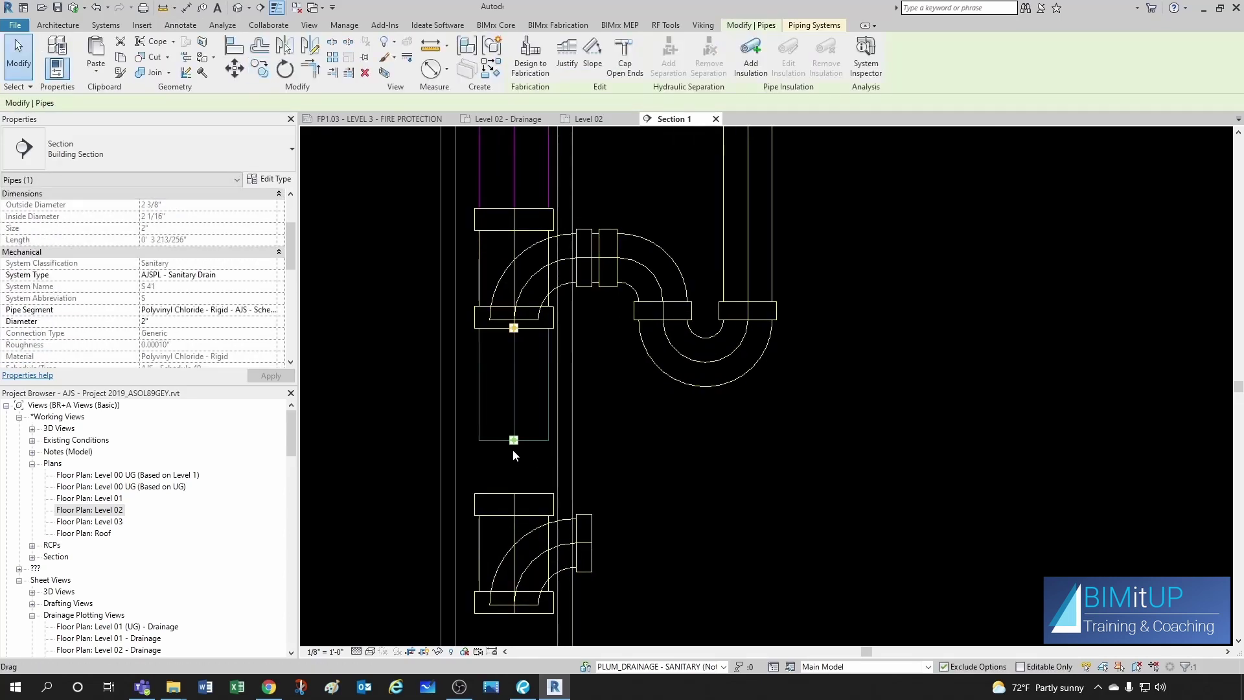
pyautogui.moveTo(514, 446); pyautogui.dragTo(515, 494)
# Step: Draw a short vertical 2" AJS - Waste (Generic) pipe down from the bottom of the lower tee, ending above the floor
pyautogui.click(548, 451)
pyautogui.rightClick(548, 459)
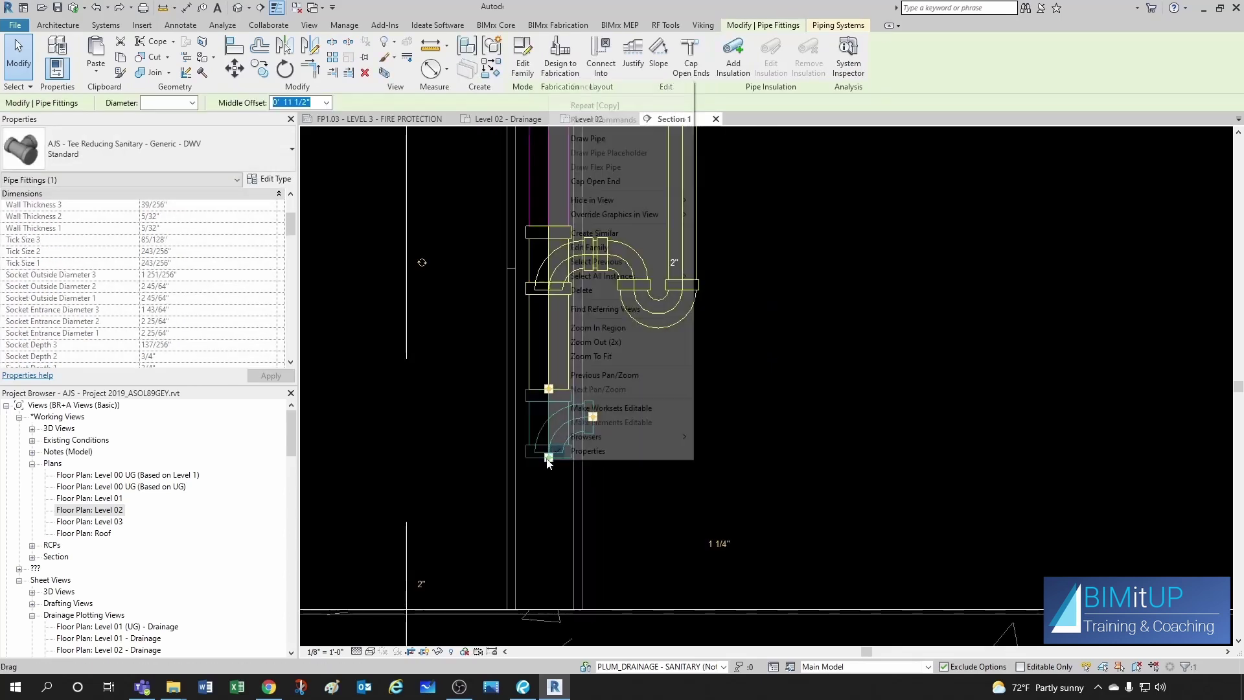
pyautogui.click(587, 139)
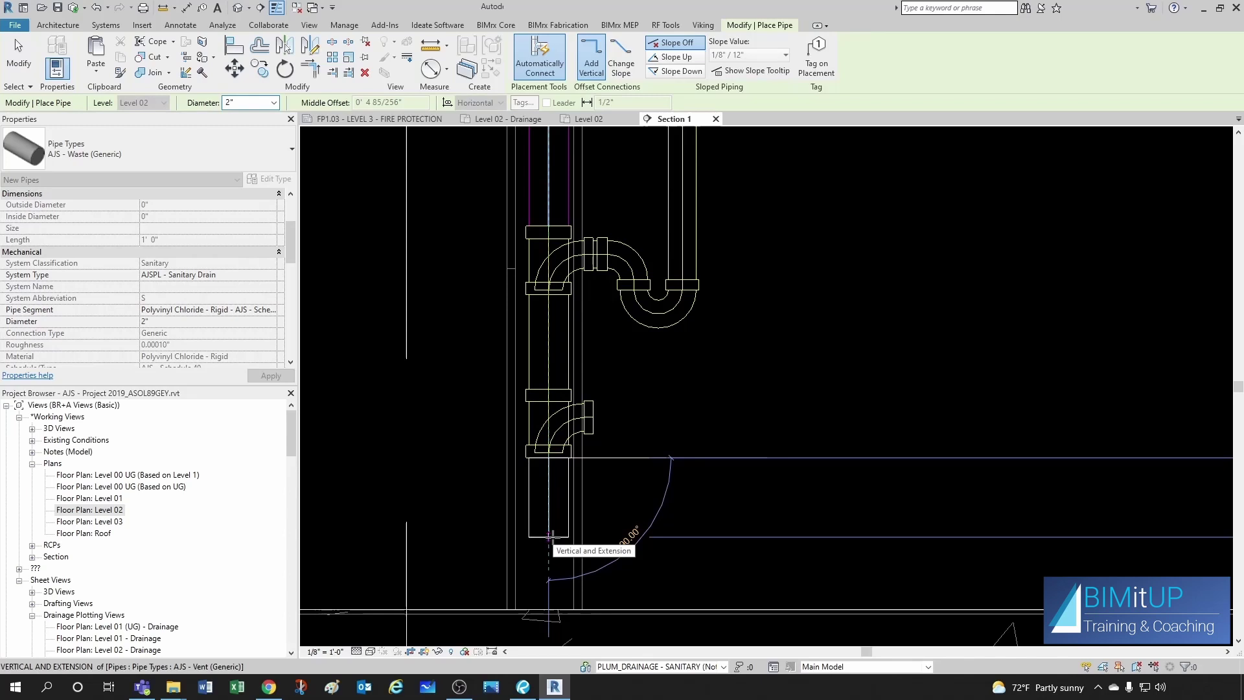
pyautogui.click(554, 537)
pyautogui.press('Escape')
pyautogui.press('Escape')
pyautogui.press('Escape')
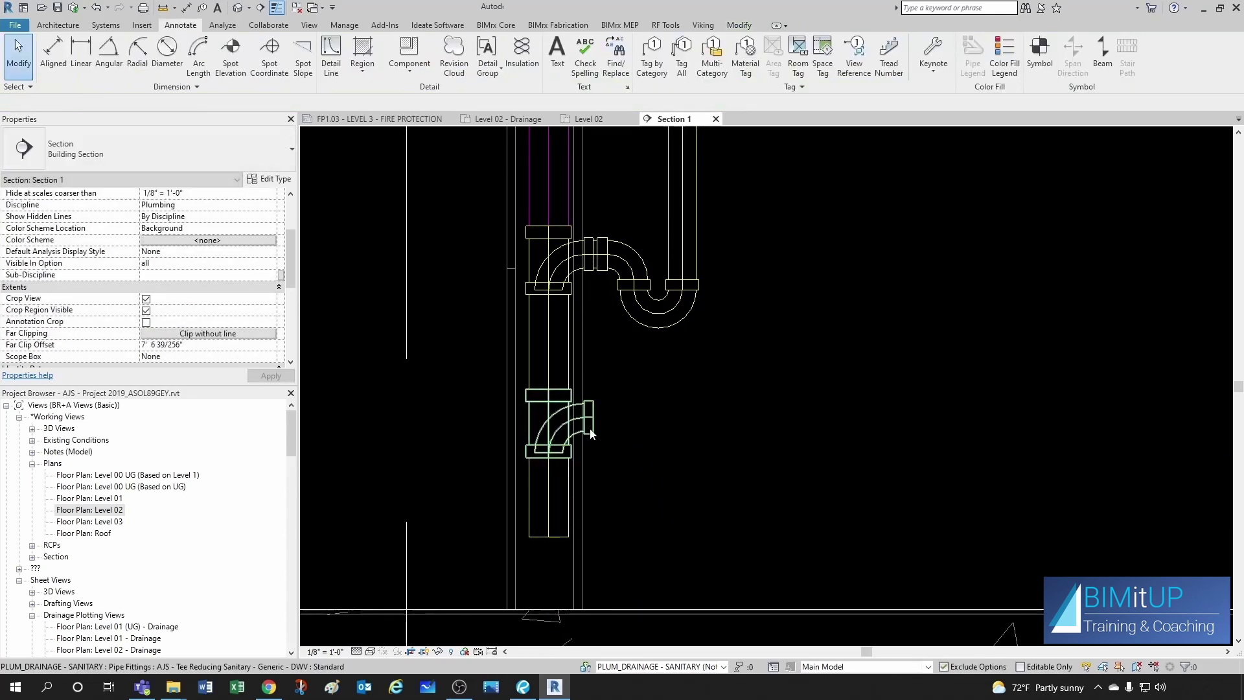
# Step: Cap the open side branch of the lower sanitary tee
pyautogui.click(590, 435)
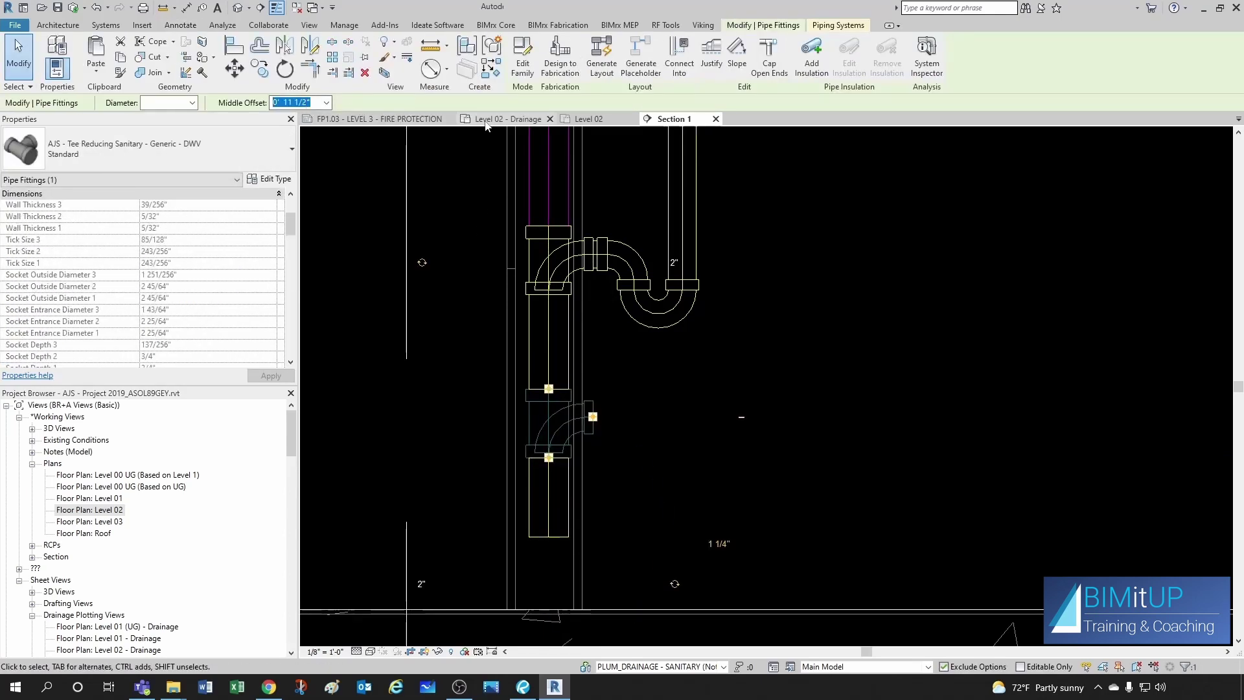
pyautogui.click(669, 460)
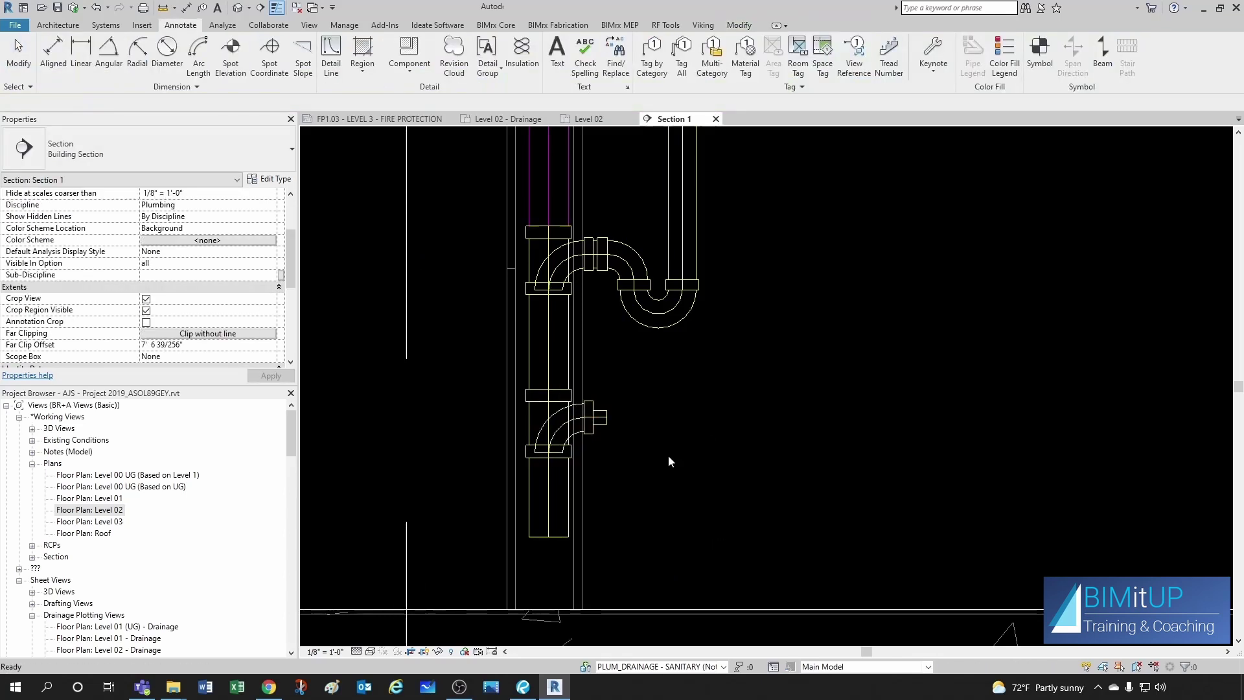
pyautogui.scroll(-2, 668, 454)
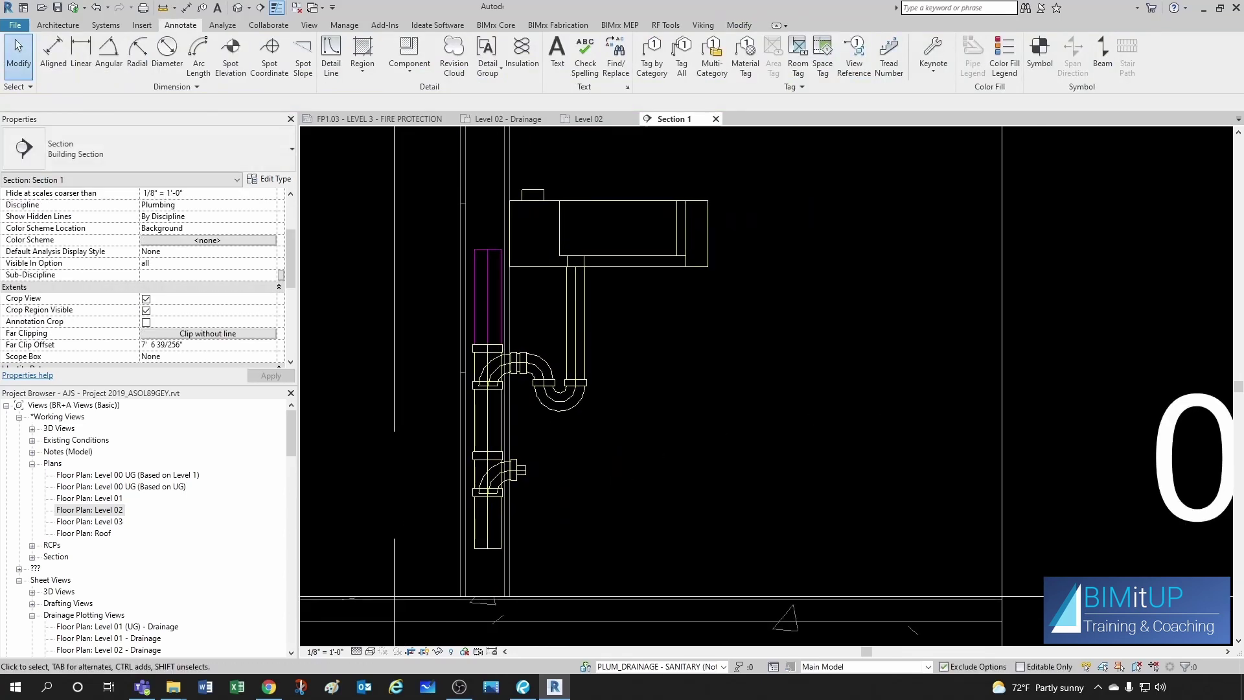
# Step: Nudge the P-trap, both tees, the cap and the connected drain pipes upward together, closer to the lavatory
pyautogui.moveTo(419, 301); pyautogui.dragTo(681, 563)
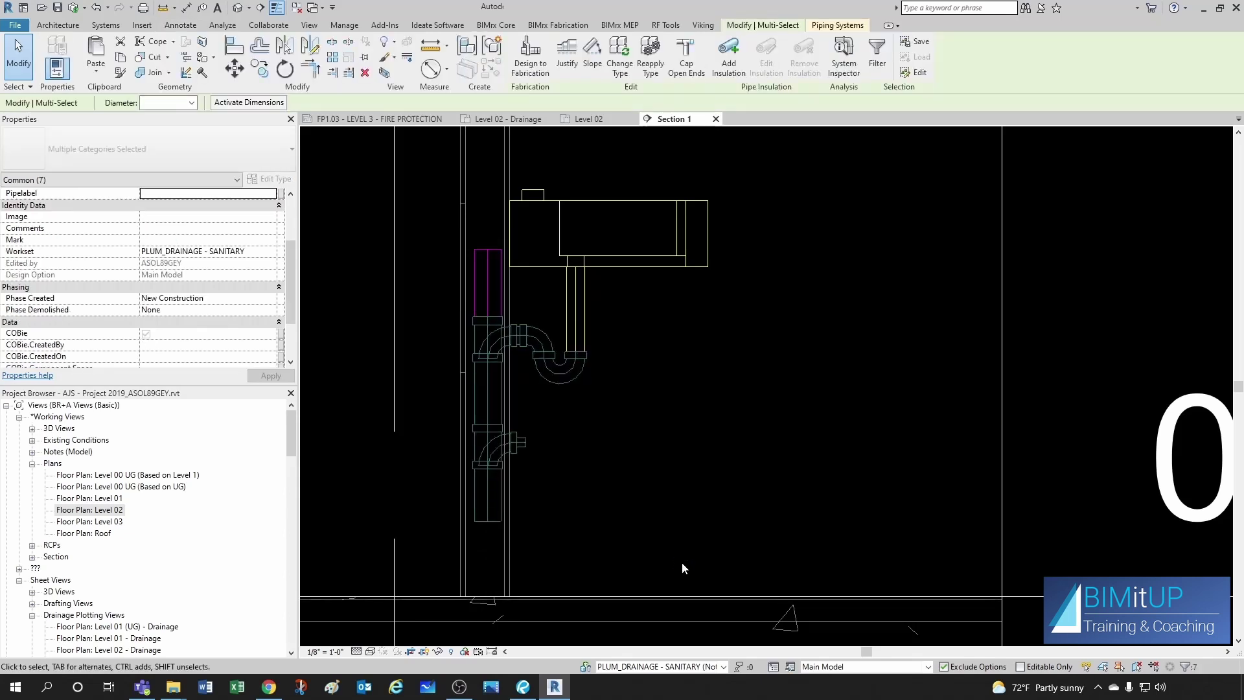
pyautogui.press('Escape')
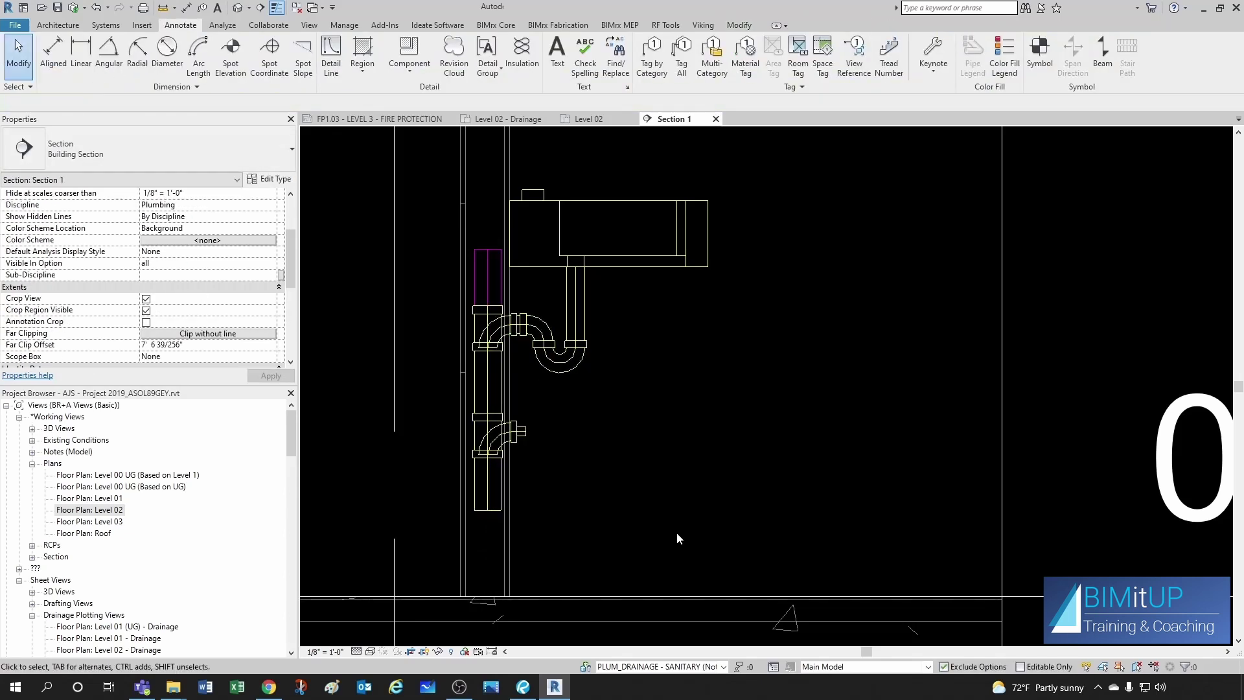
pyautogui.moveTo(676, 533); pyautogui.dragTo(704, 629, button='middle')
pyautogui.scroll(-1, 691, 519)
# Step: In the Level 02 plan, draw a 1/2" AJS - Supply (Generic) pipe from the lavatory's hot water connector into the wall
pyautogui.scroll(1, 691, 525)
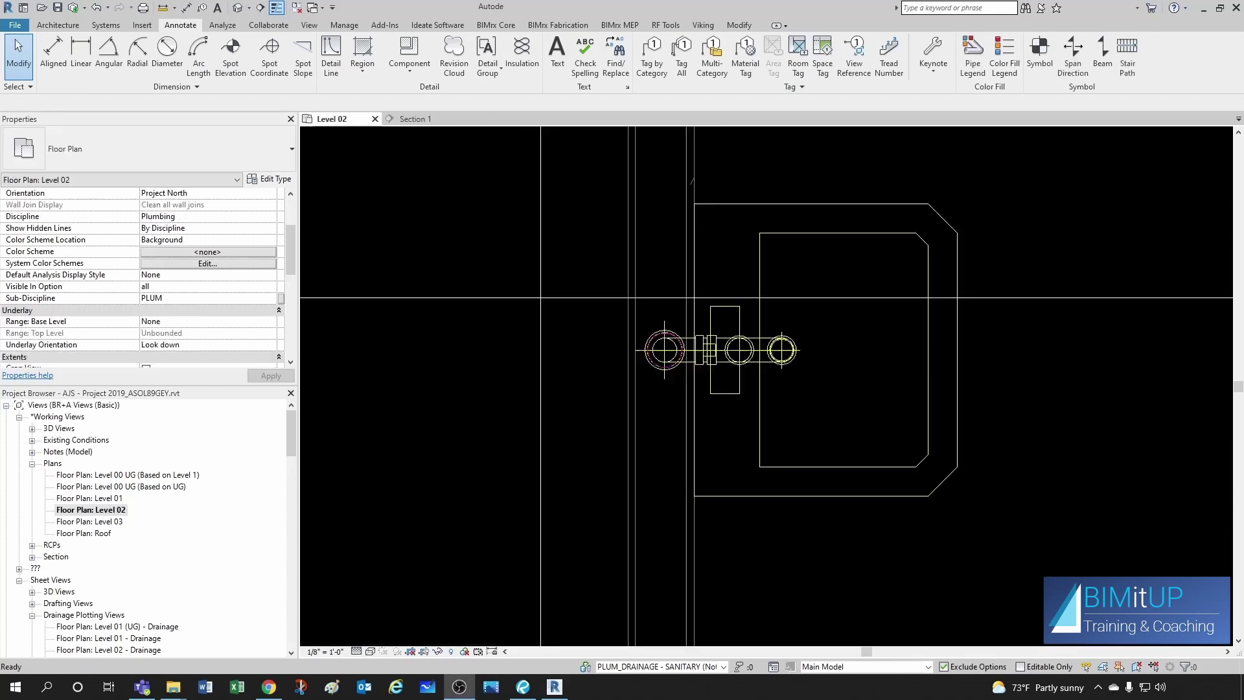
pyautogui.scroll(1, 697, 427)
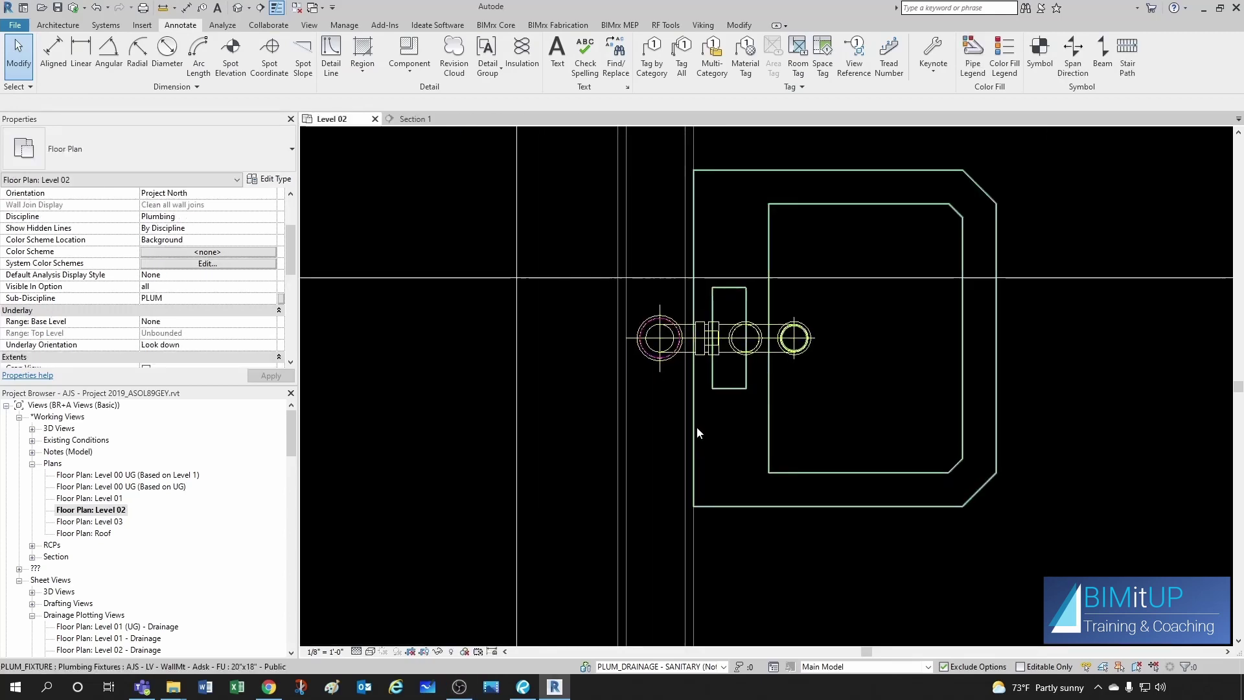
pyautogui.click(695, 445)
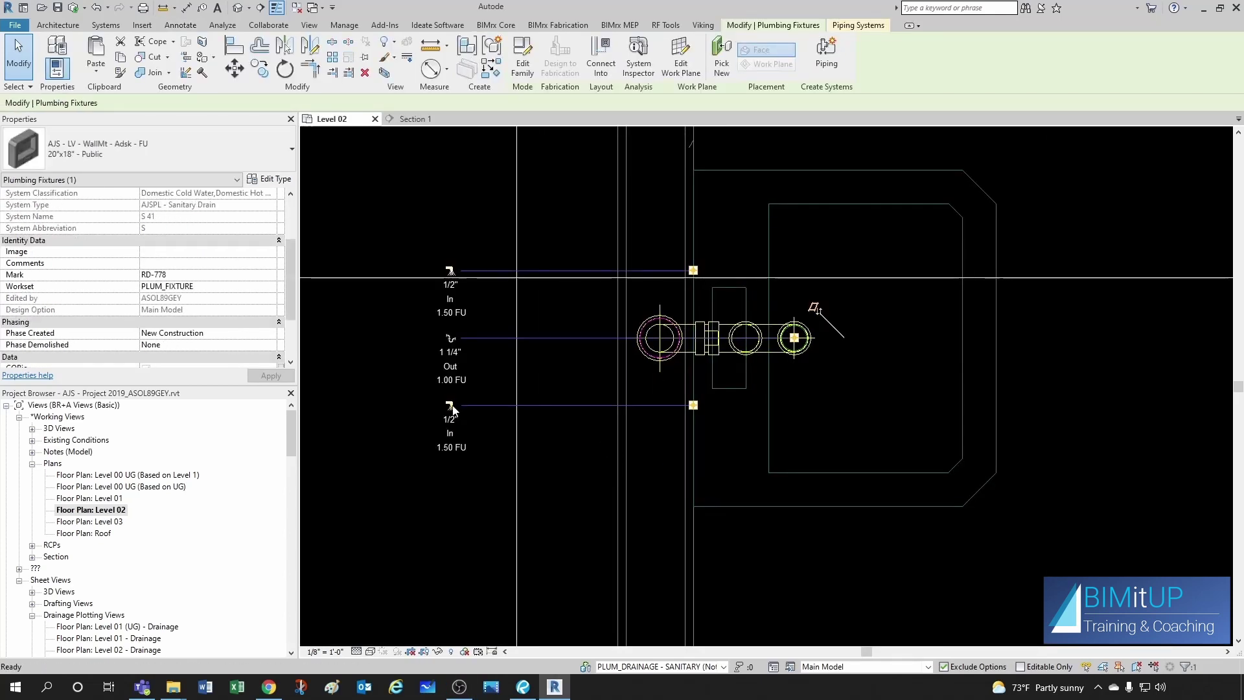
pyautogui.click(693, 405)
pyautogui.click(177, 167)
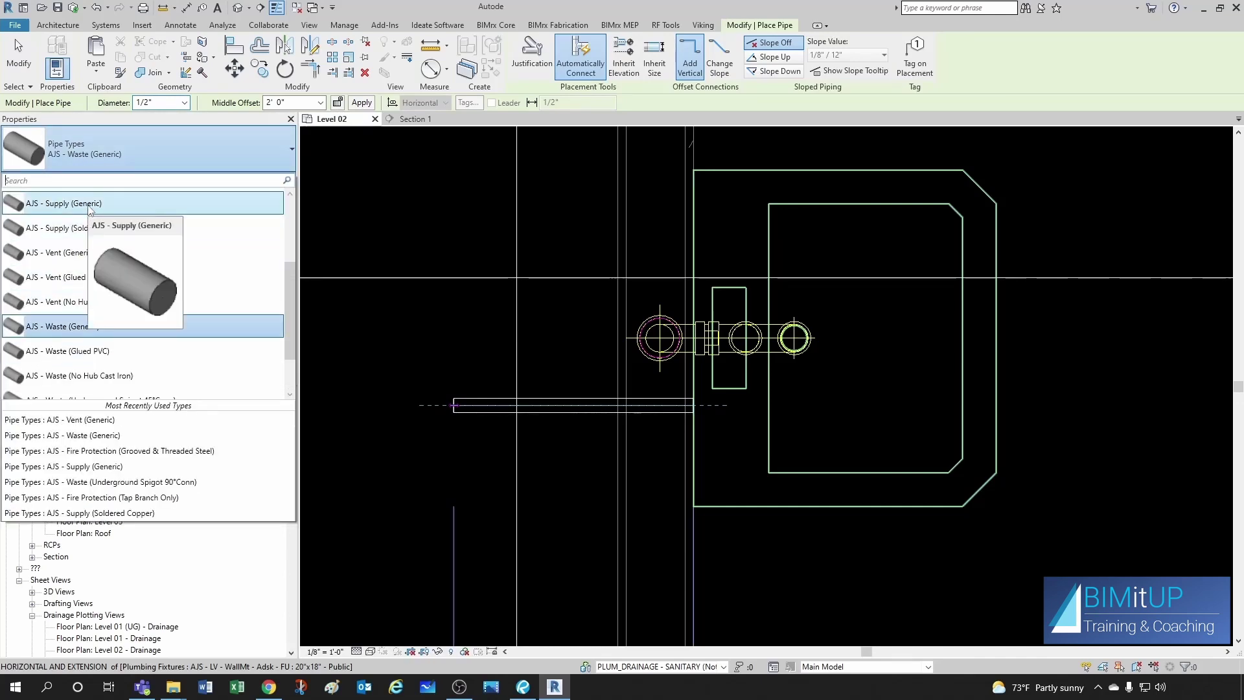
pyautogui.click(88, 203)
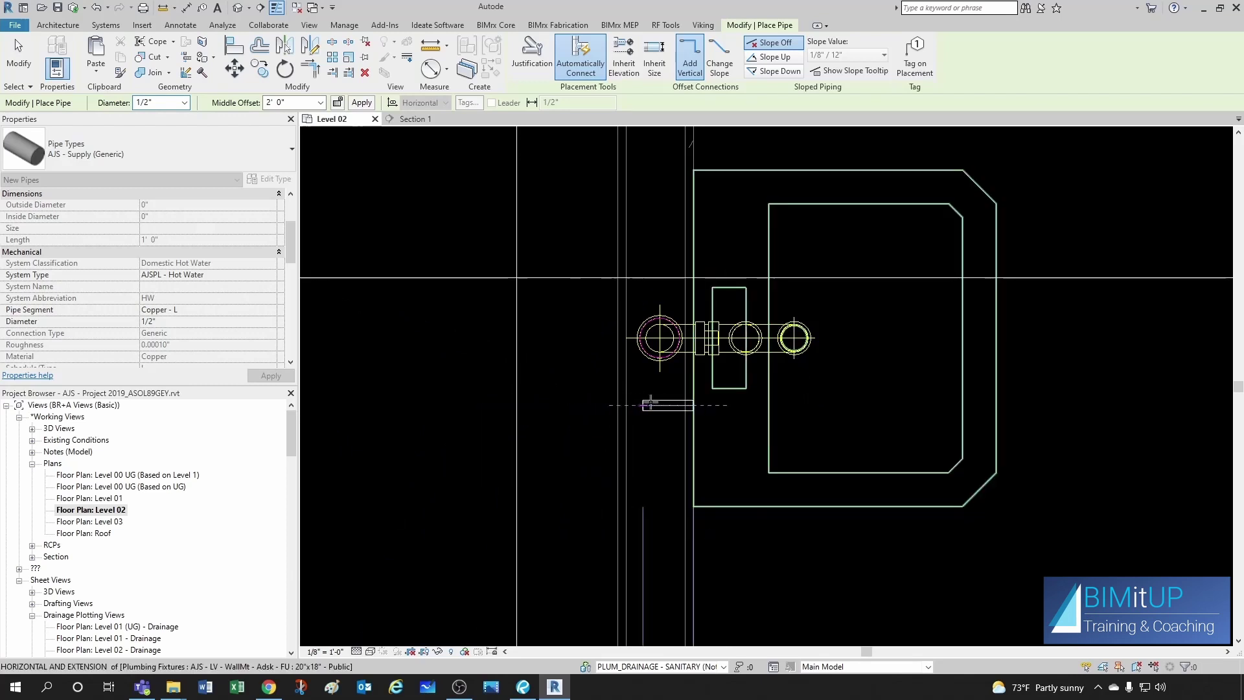
pyautogui.click(650, 404)
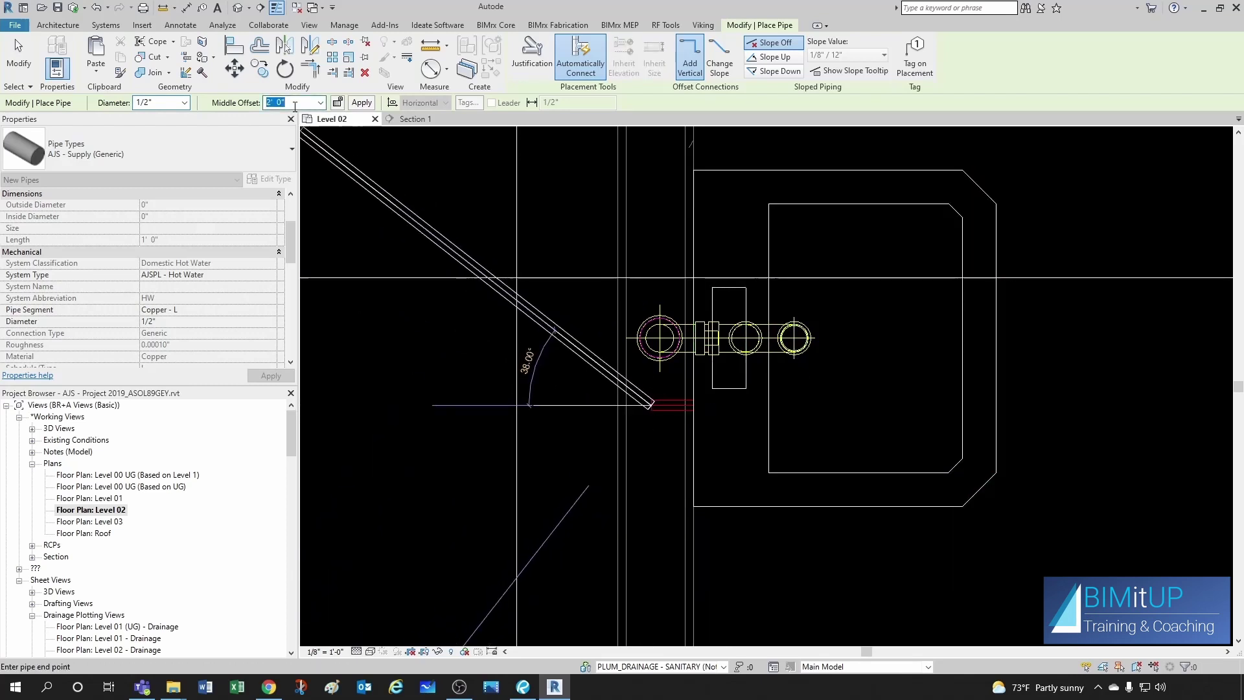
# Step: Raise the hot water pipe to a 9' 0" offset and run it horizontally out past the far side of the wall
pyautogui.write('9')
pyautogui.press('Return')
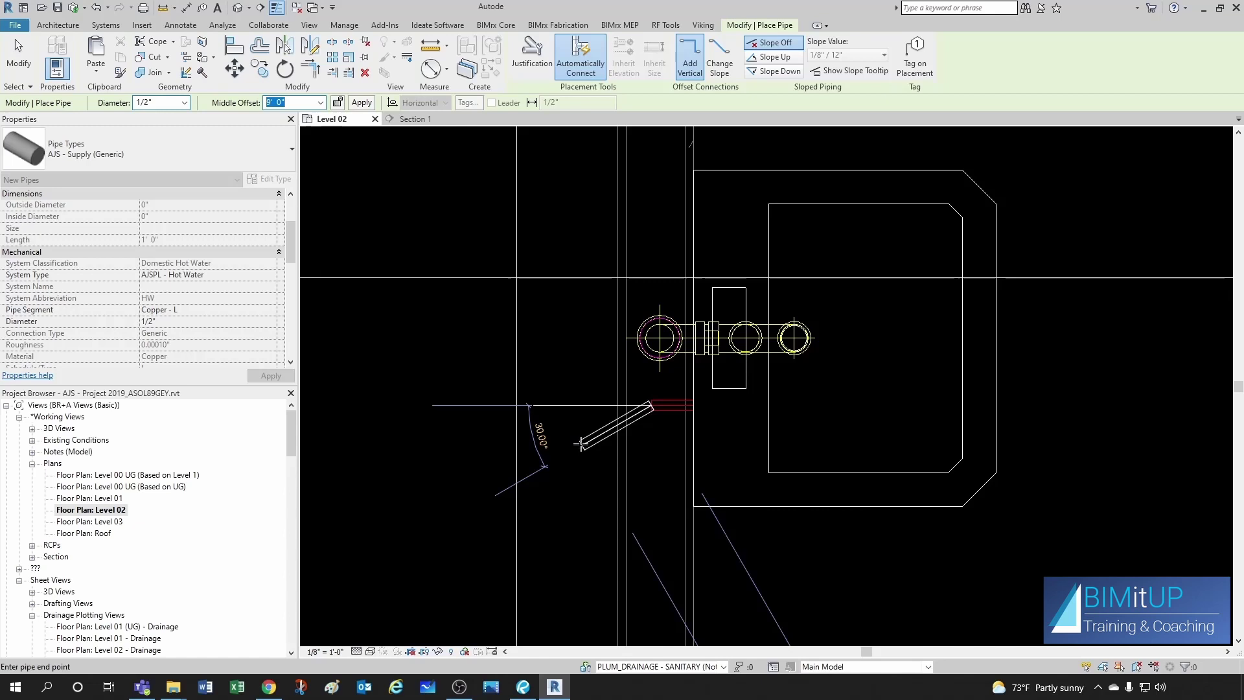
pyautogui.click(545, 405)
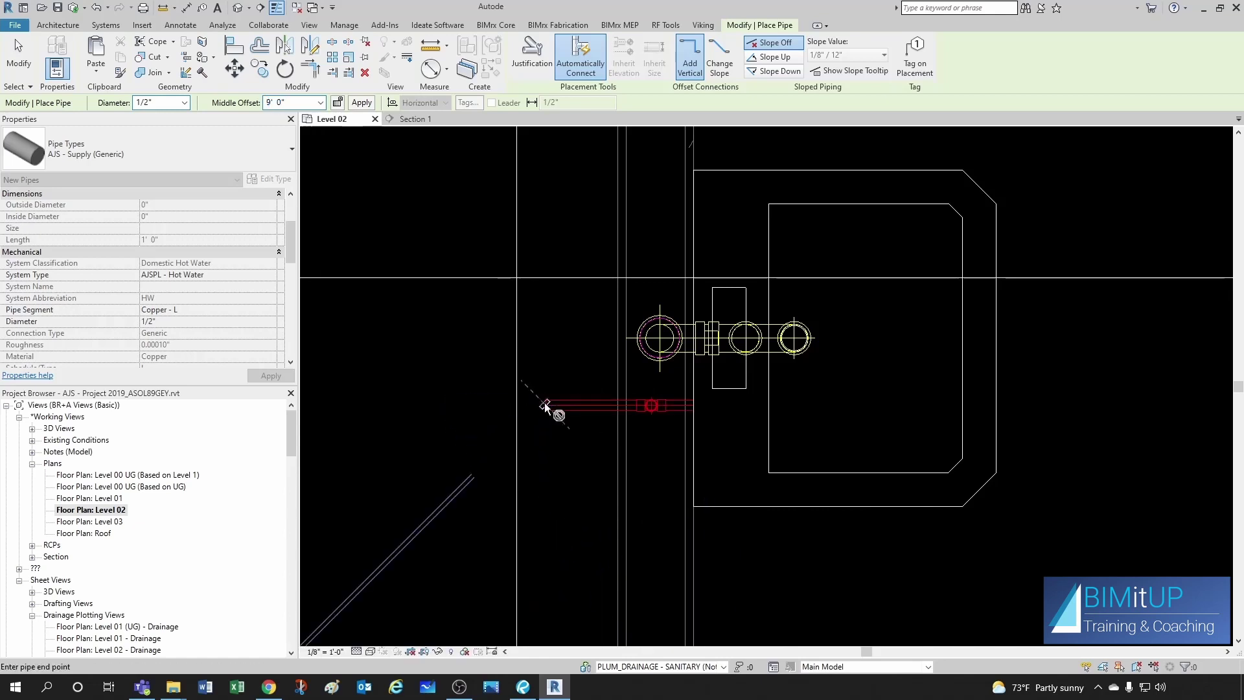
pyautogui.press('Escape')
pyautogui.press('Escape')
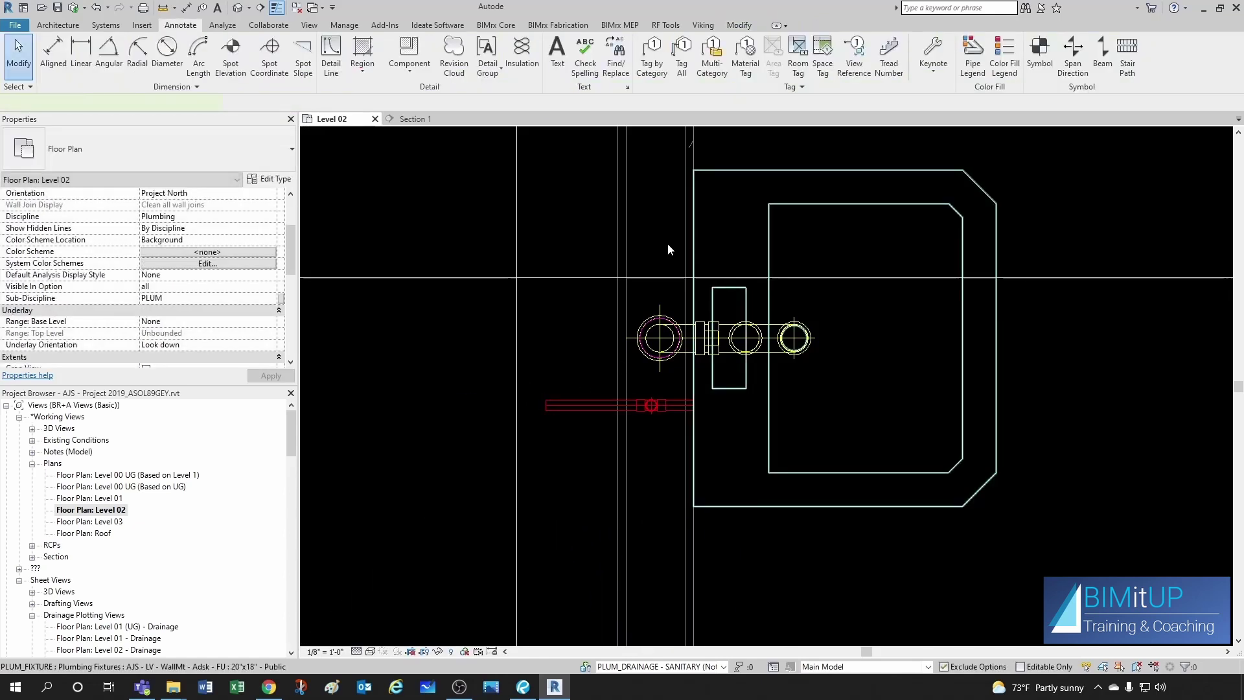
# Step: Draw a 1/2" cold water pipe from the lavatory's cold connector into the wall, raise it to 9', and run it past the wall
pyautogui.click(693, 245)
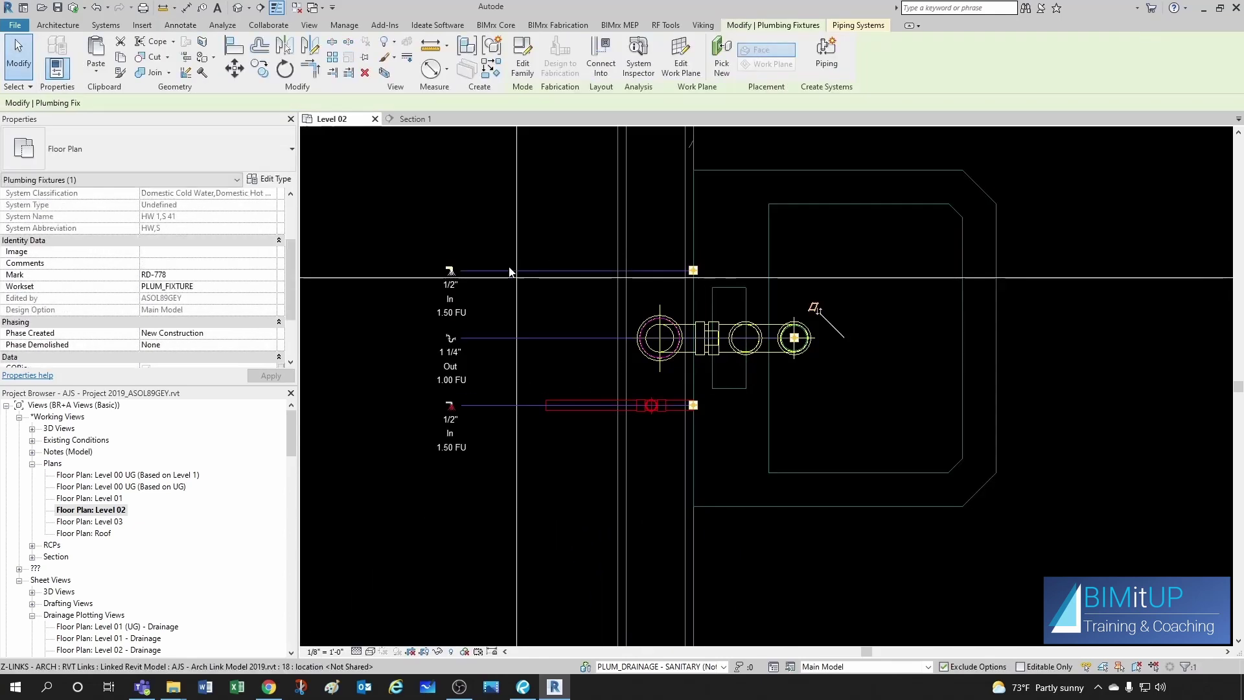
pyautogui.click(450, 271)
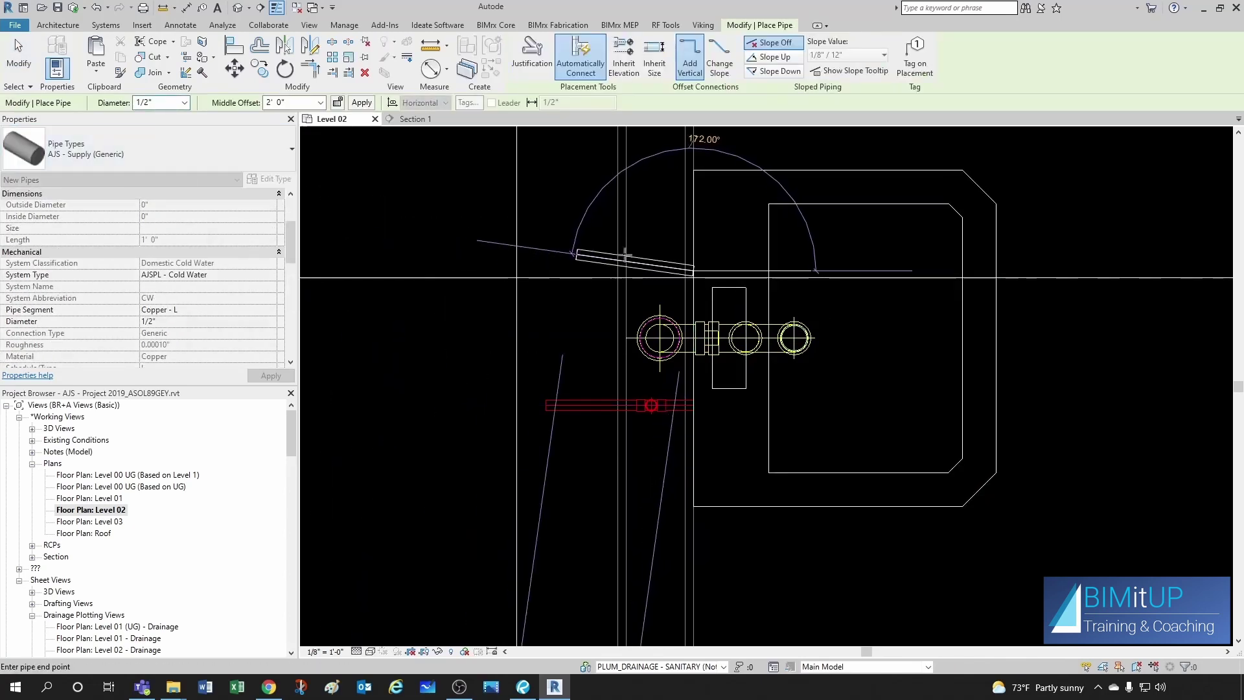
pyautogui.click(658, 271)
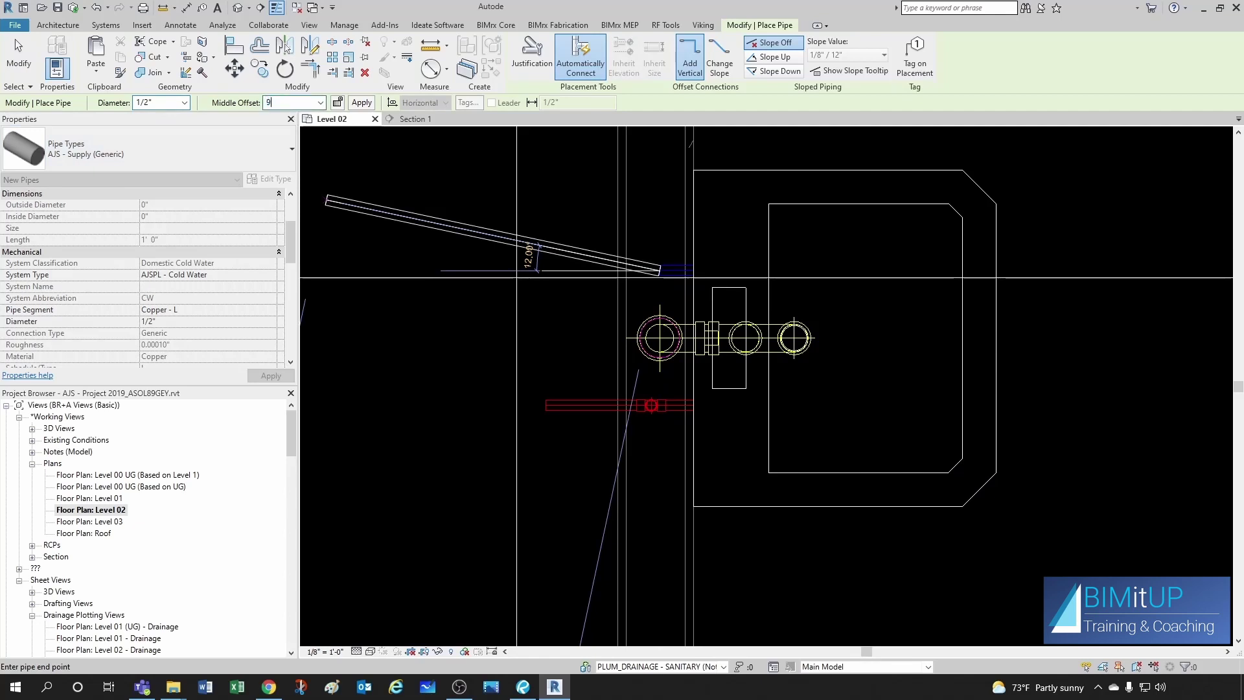
pyautogui.click(549, 271)
pyautogui.press('Escape')
pyautogui.press('Escape')
pyautogui.scroll(-1, 624, 388)
pyautogui.moveTo(624, 389); pyautogui.dragTo(496, 384, button='middle')
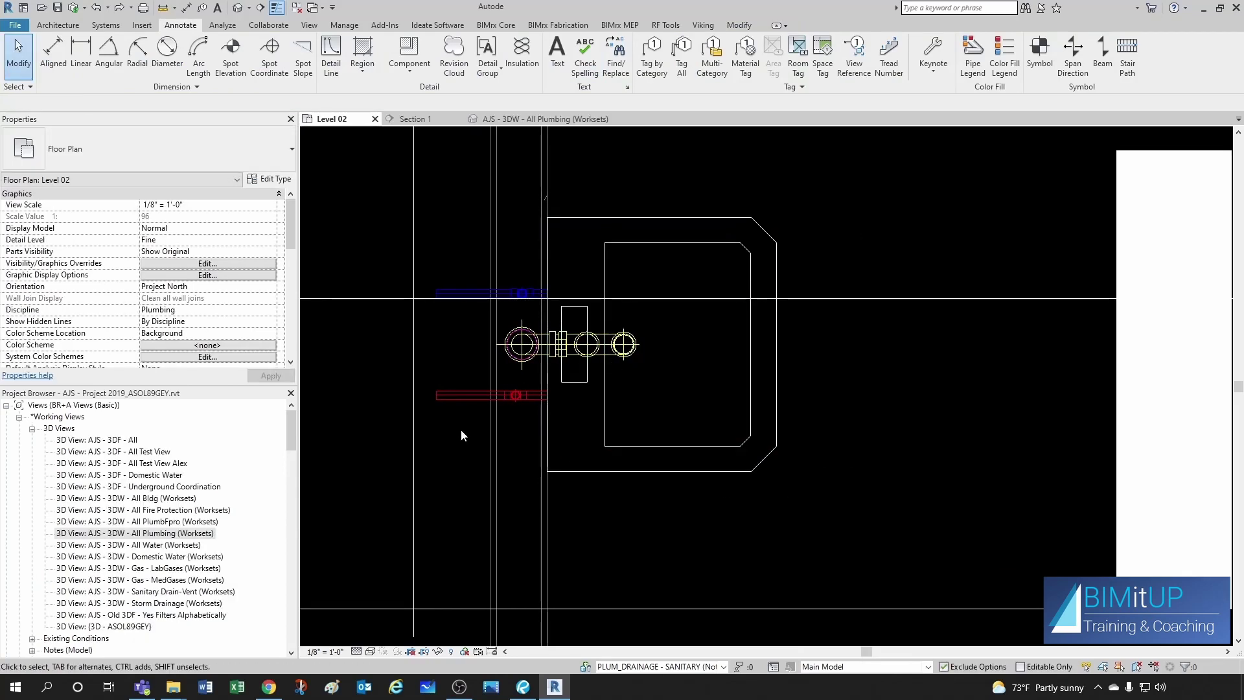
# Step: Add a vertical 1/2" hot water pipe rising from the horizontal hot water run to a 10' 0" offset
pyautogui.scroll(1, 461, 429)
pyautogui.click(461, 394)
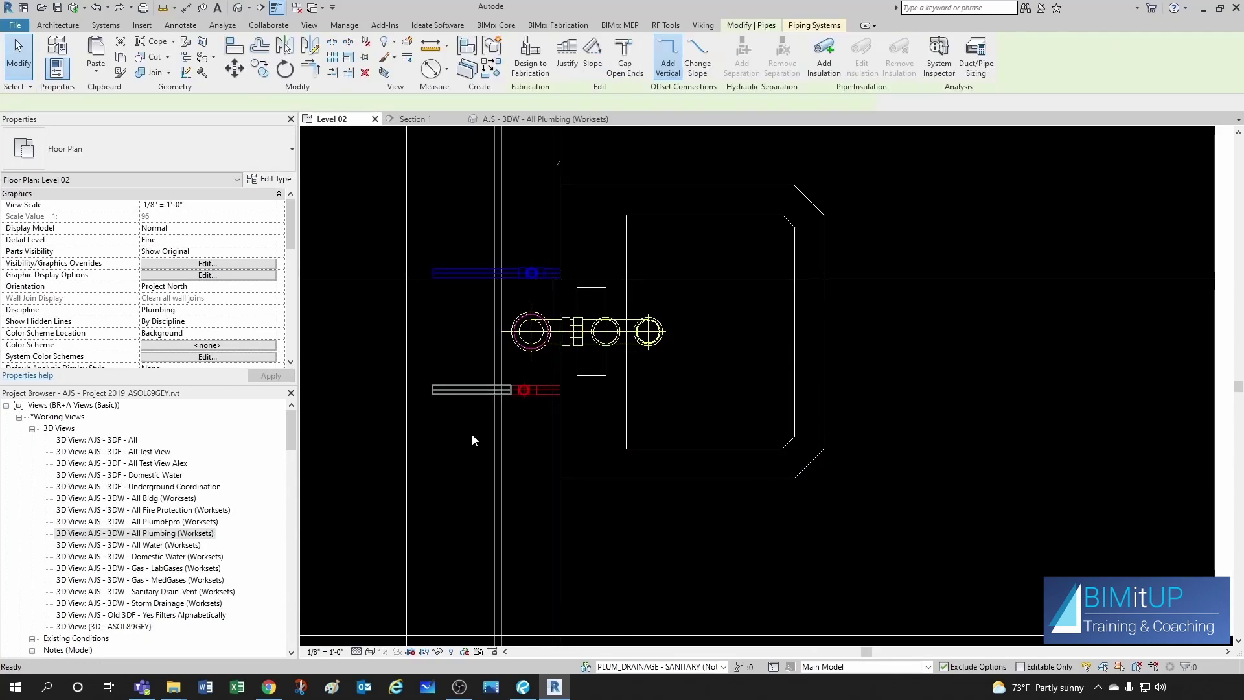
pyautogui.press('c')
pyautogui.press('s')
pyautogui.click(297, 102)
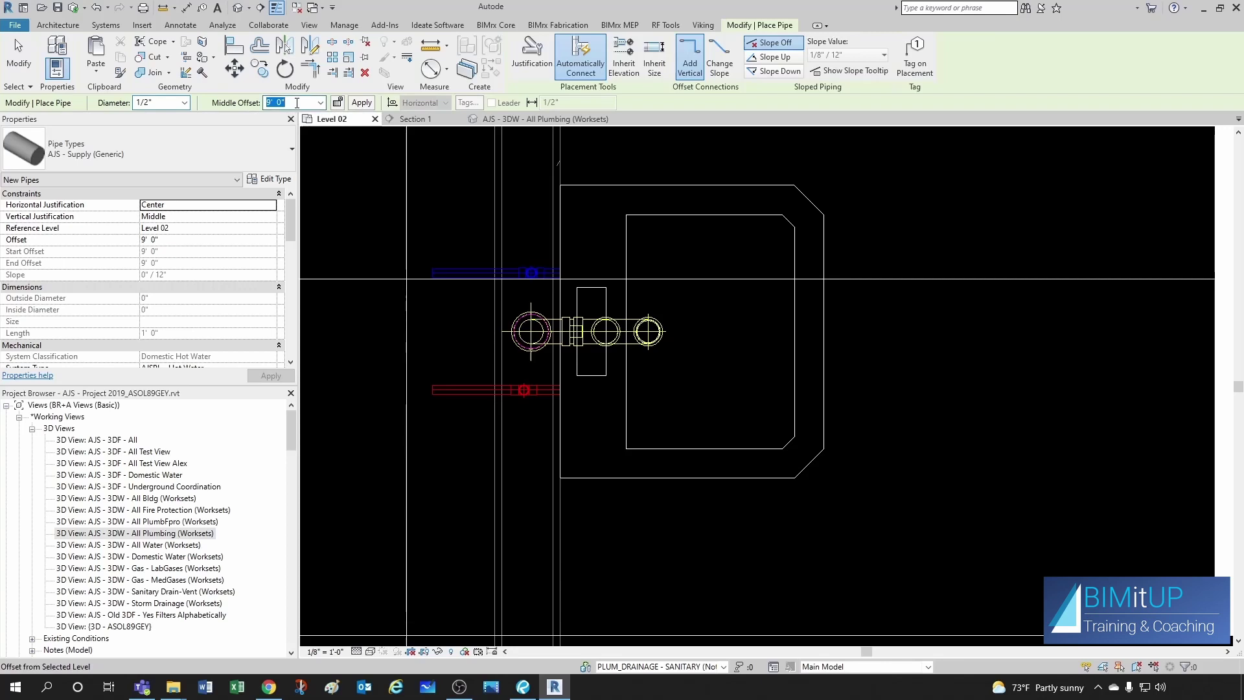
pyautogui.write("10'")
pyautogui.press('Return')
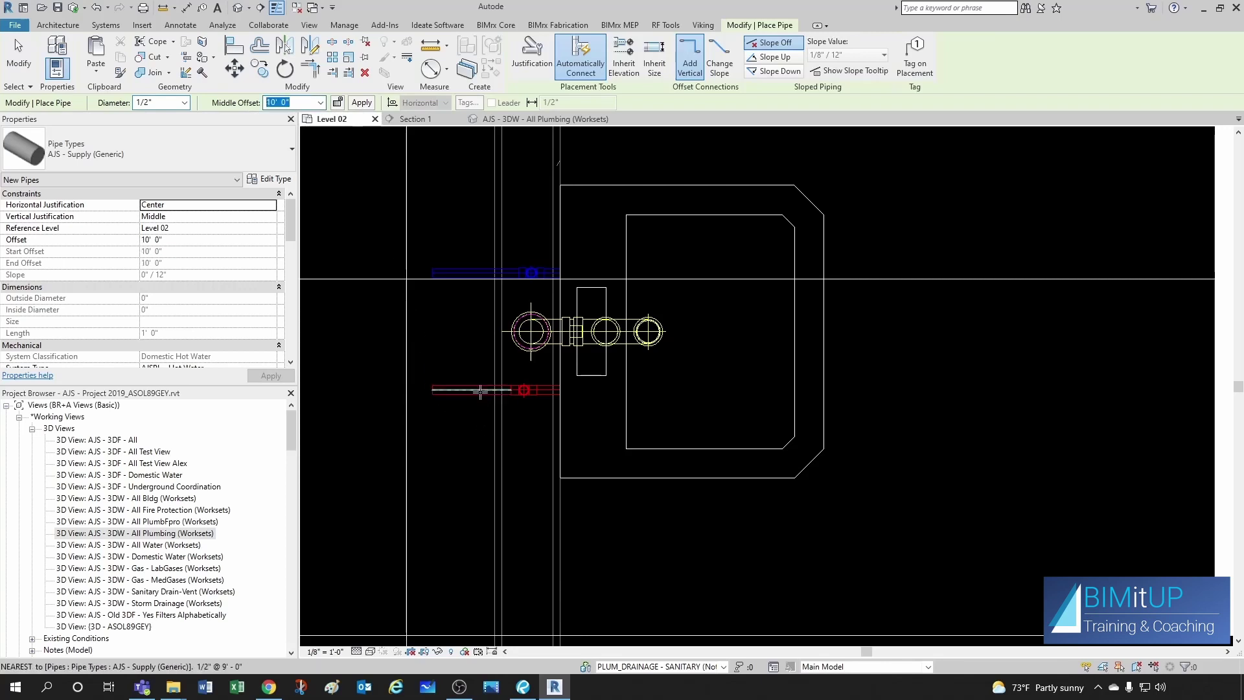
pyautogui.click(480, 390)
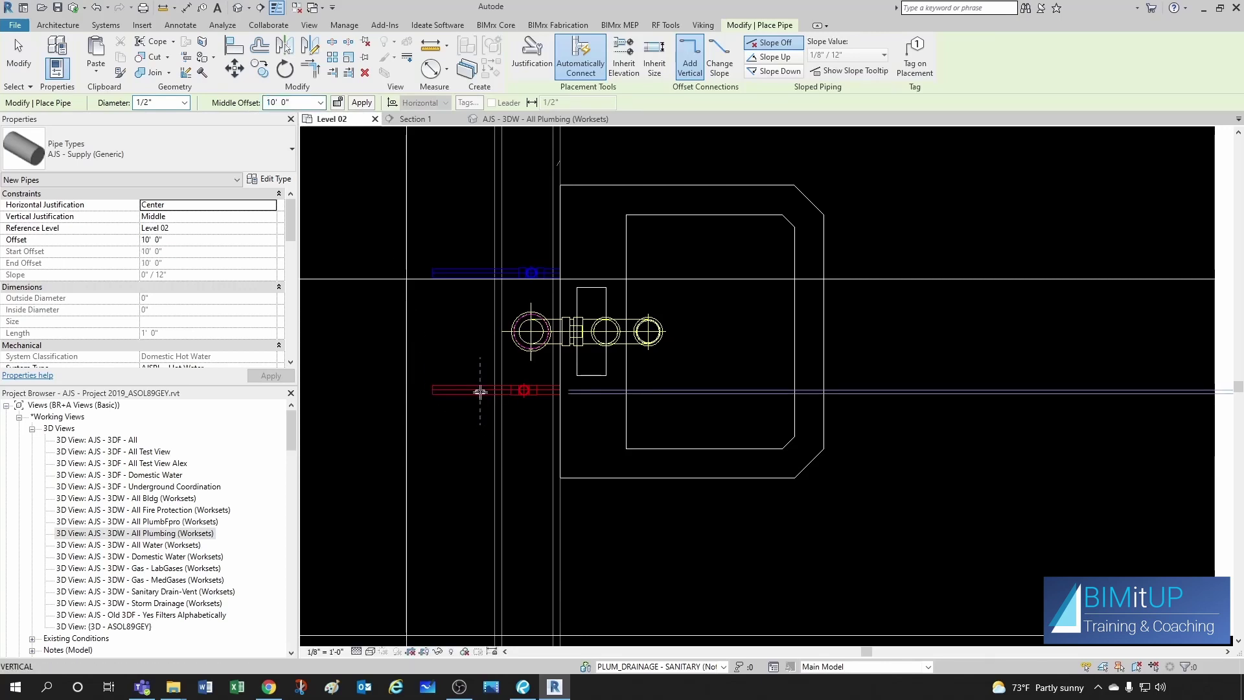
pyautogui.click(360, 103)
pyautogui.press('Escape')
pyautogui.press('Escape')
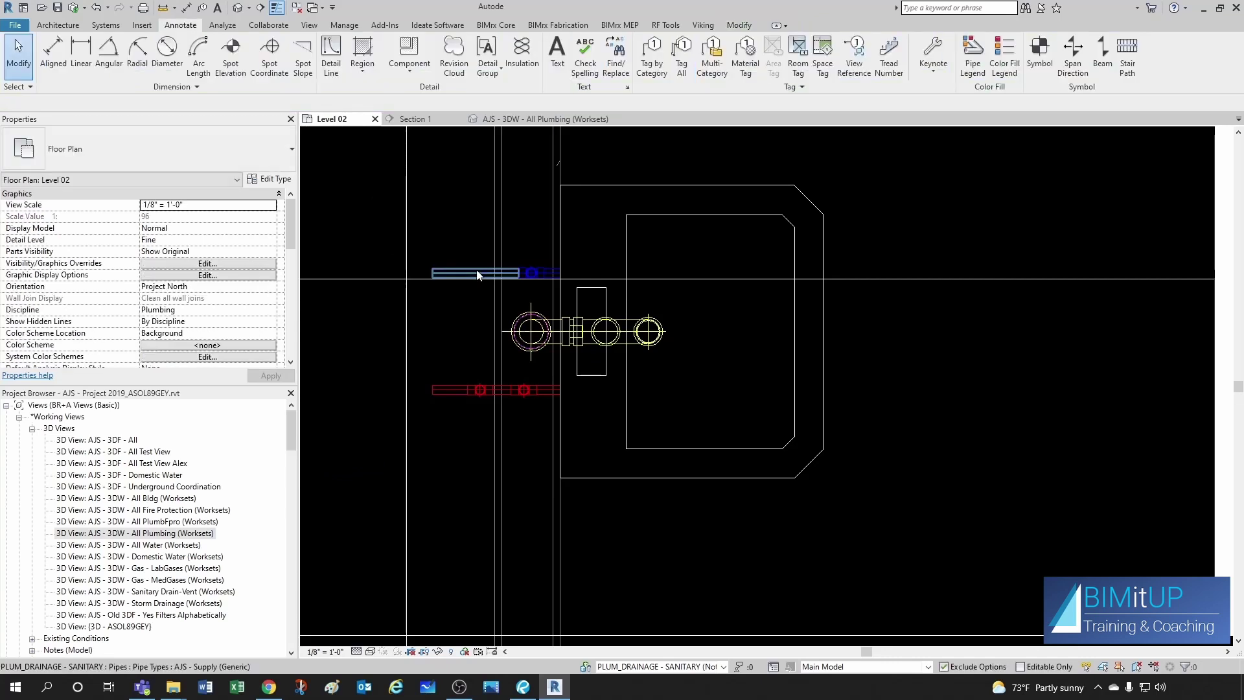
# Step: Add a vertical 1/2" cold water pipe rising from the horizontal cold water run to a 10' 0" offset
pyautogui.click(477, 275)
pyautogui.press('c')
pyautogui.press('s')
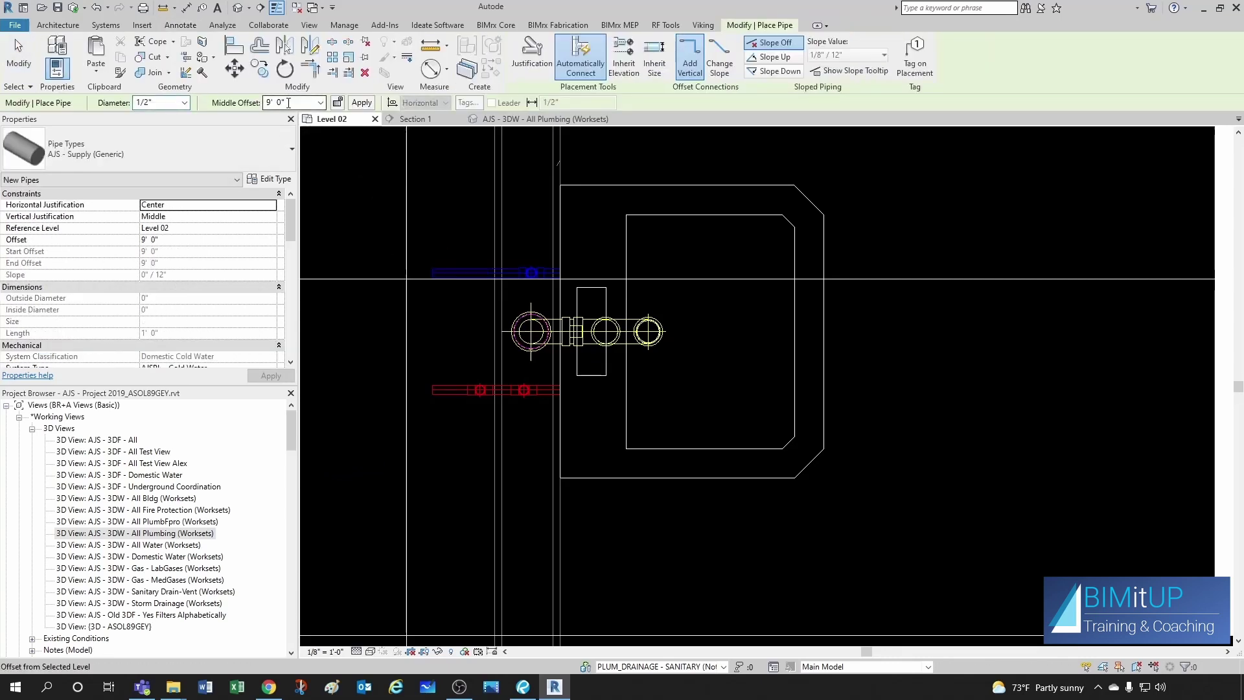
pyautogui.click(288, 103)
pyautogui.write('10')
pyautogui.press('Return')
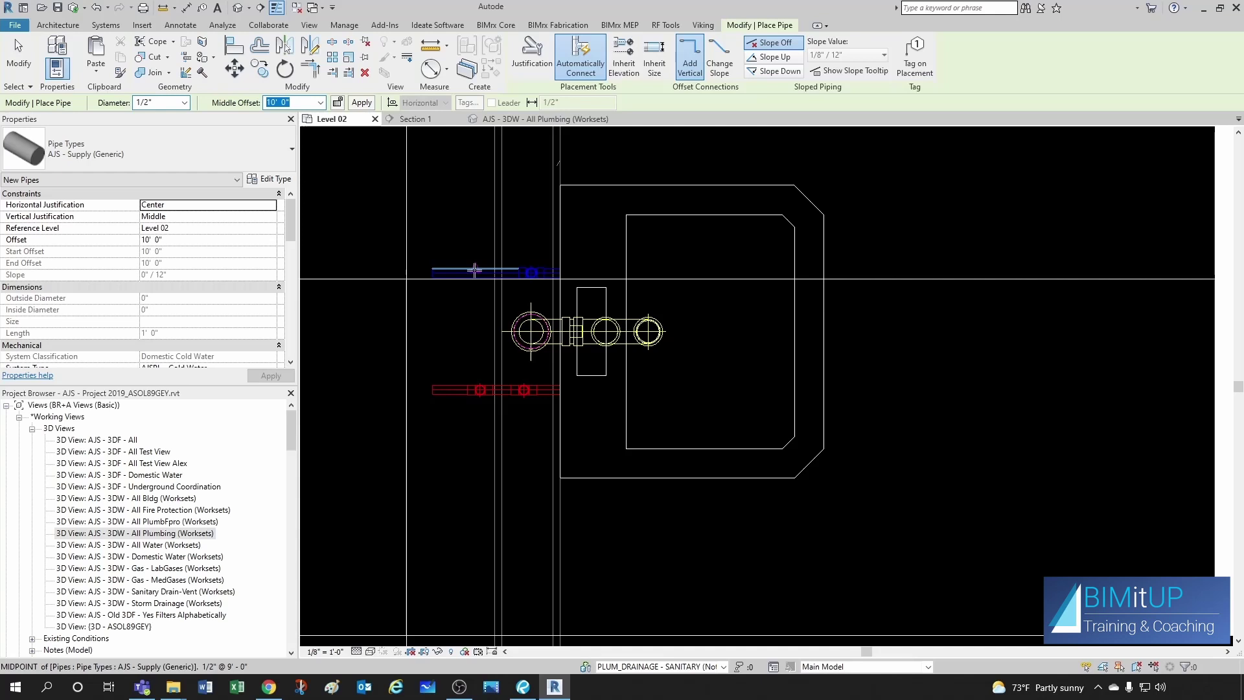
pyautogui.click(476, 275)
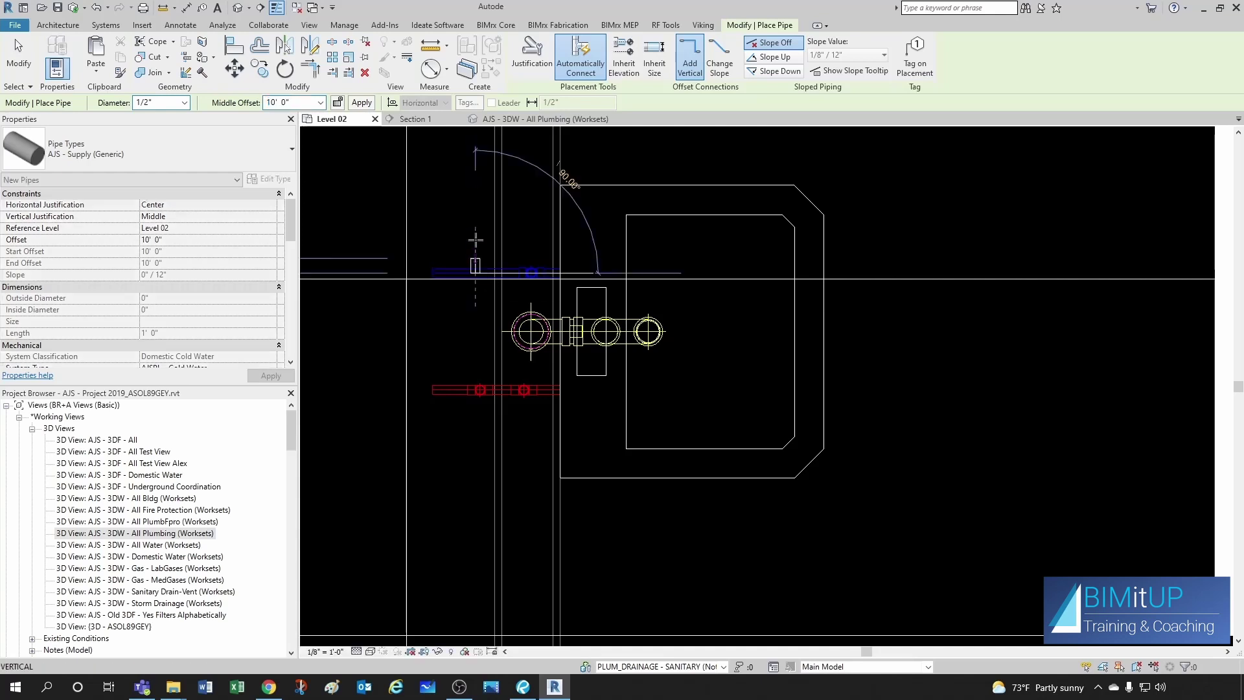
pyautogui.click(363, 107)
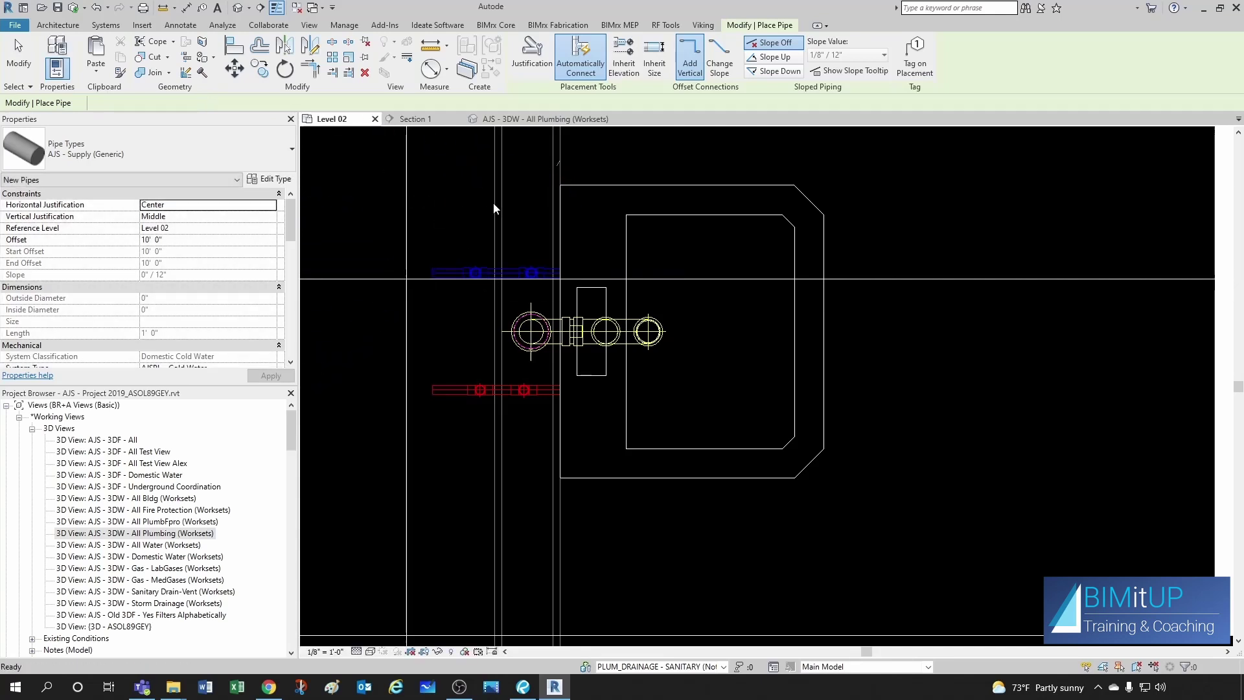
pyautogui.press('Escape')
pyautogui.press('Escape')
# Step: In the All Plumbing 3D view, delete the two vertical riser pipes above the lavatory's hot and cold water tees
pyautogui.click(517, 119)
pyautogui.keyDown('shift'); pyautogui.moveTo(507, 206); pyautogui.dragTo(684, 312, button='middle'); pyautogui.keyUp('shift')
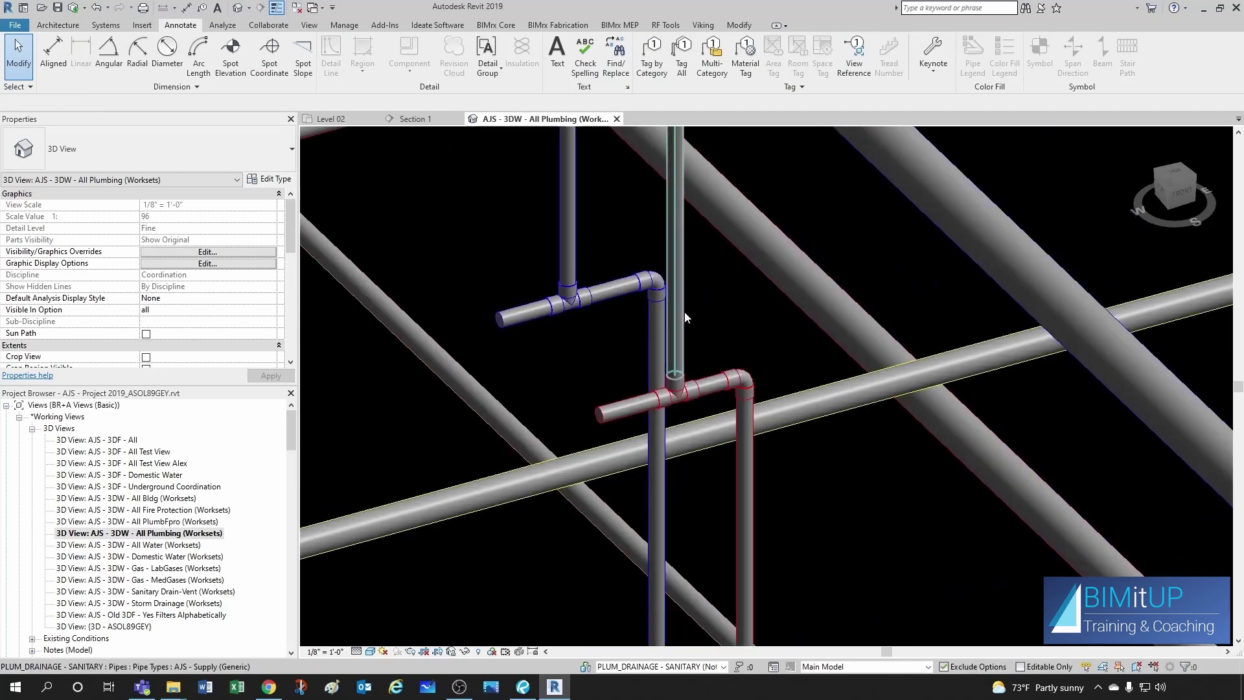
pyautogui.click(681, 374)
pyautogui.press('Delete')
pyautogui.click(600, 267)
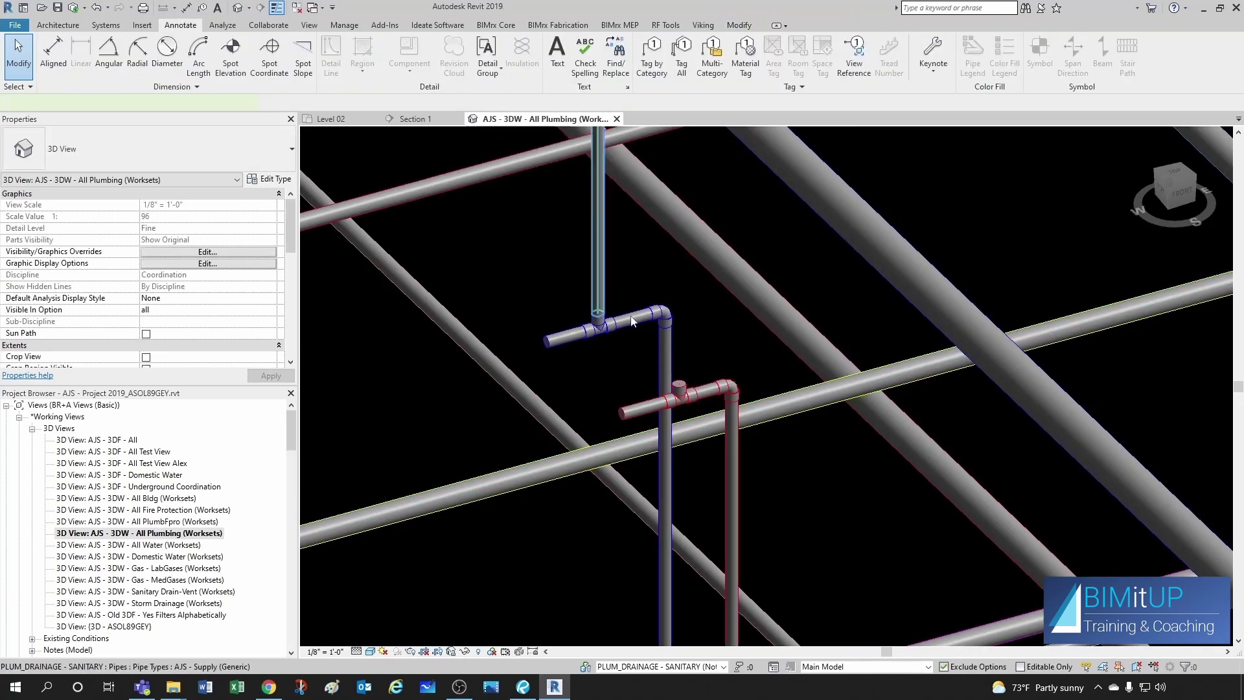
pyautogui.press('Delete')
pyautogui.moveTo(641, 325); pyautogui.dragTo(604, 349, button='middle')
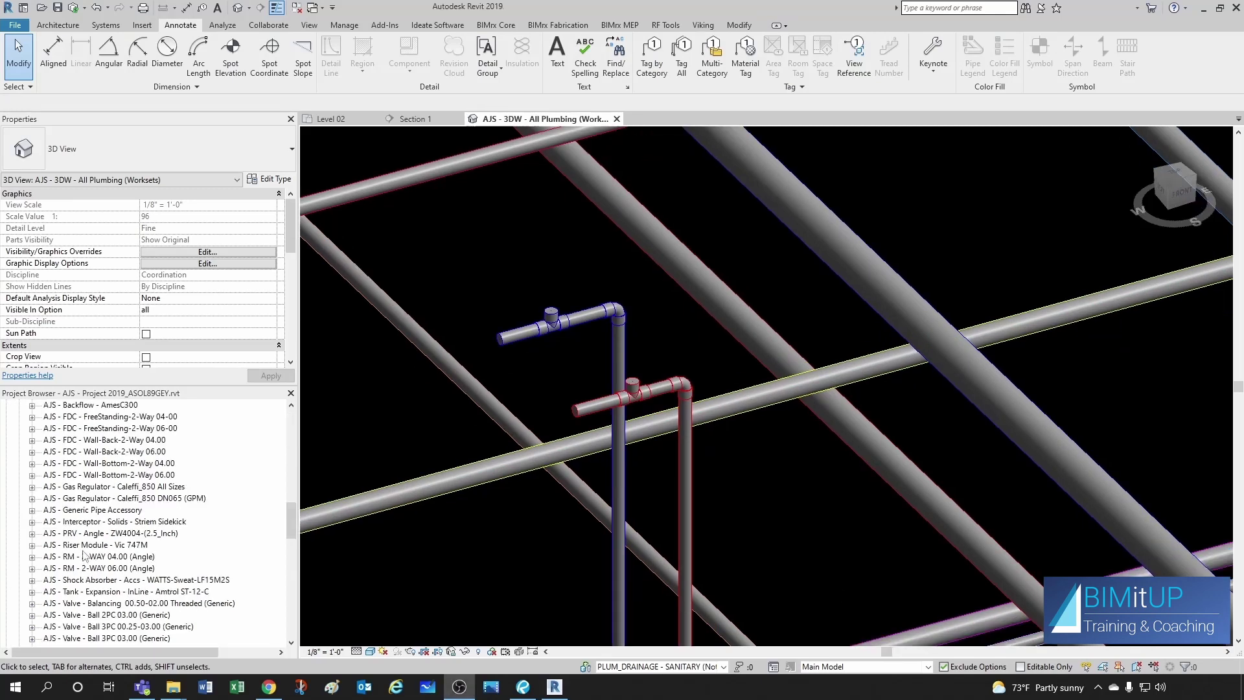
# Step: Place WATTS-Sweat-LF15M2S shock absorbers, type A - 1-11 - 1/2", on the open outlets of the cold and hot water tees
pyautogui.scroll(-1, 73, 579)
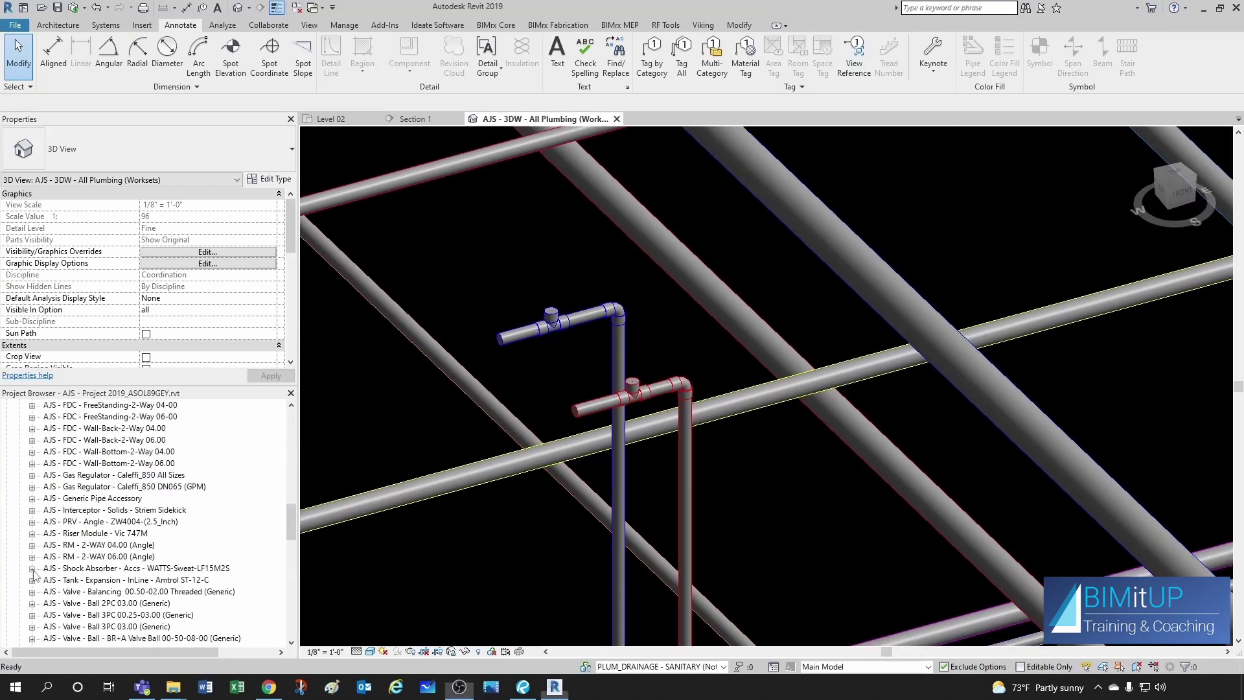
pyautogui.click(33, 568)
pyautogui.scroll(-1, 64, 595)
pyautogui.click(81, 568)
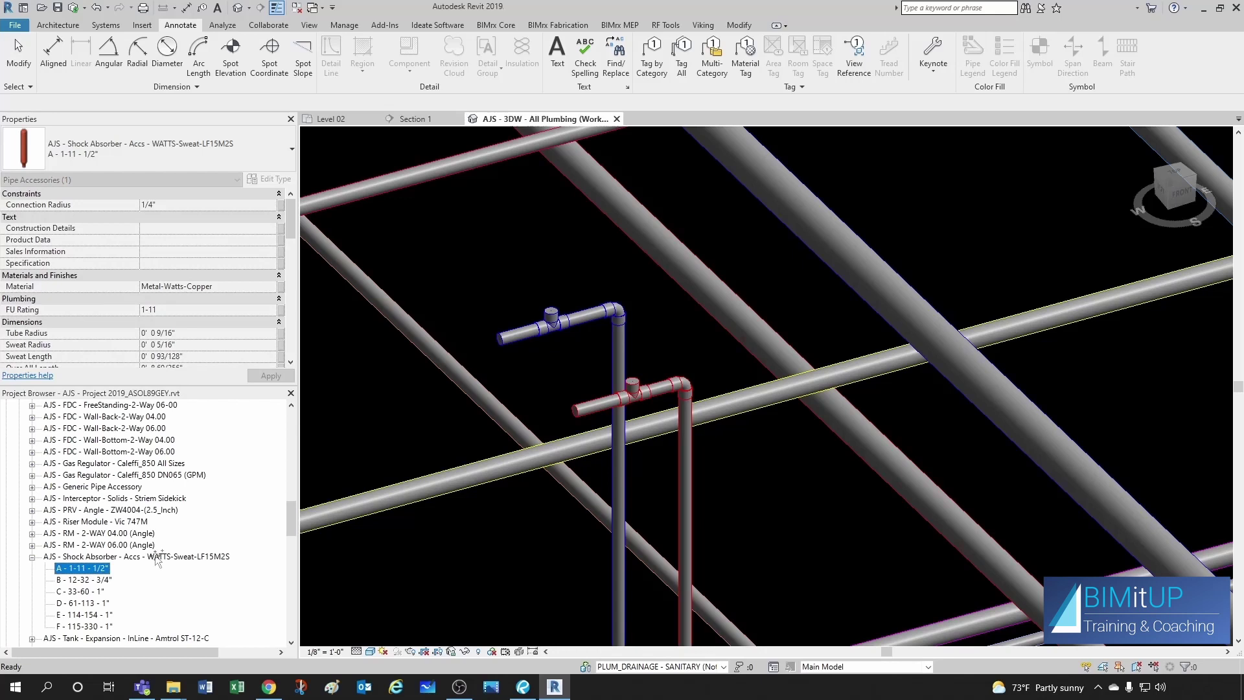
pyautogui.moveTo(462, 326); pyautogui.dragTo(506, 301)
pyautogui.scroll(4, 529, 305)
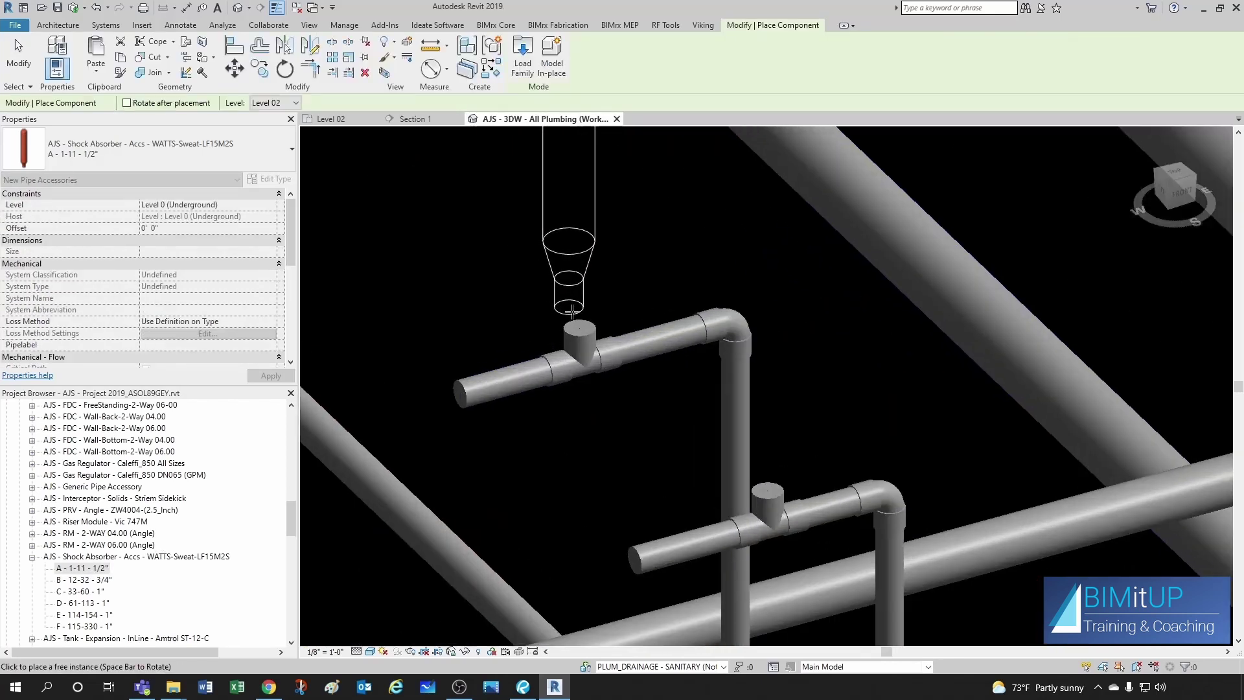
pyautogui.click(580, 328)
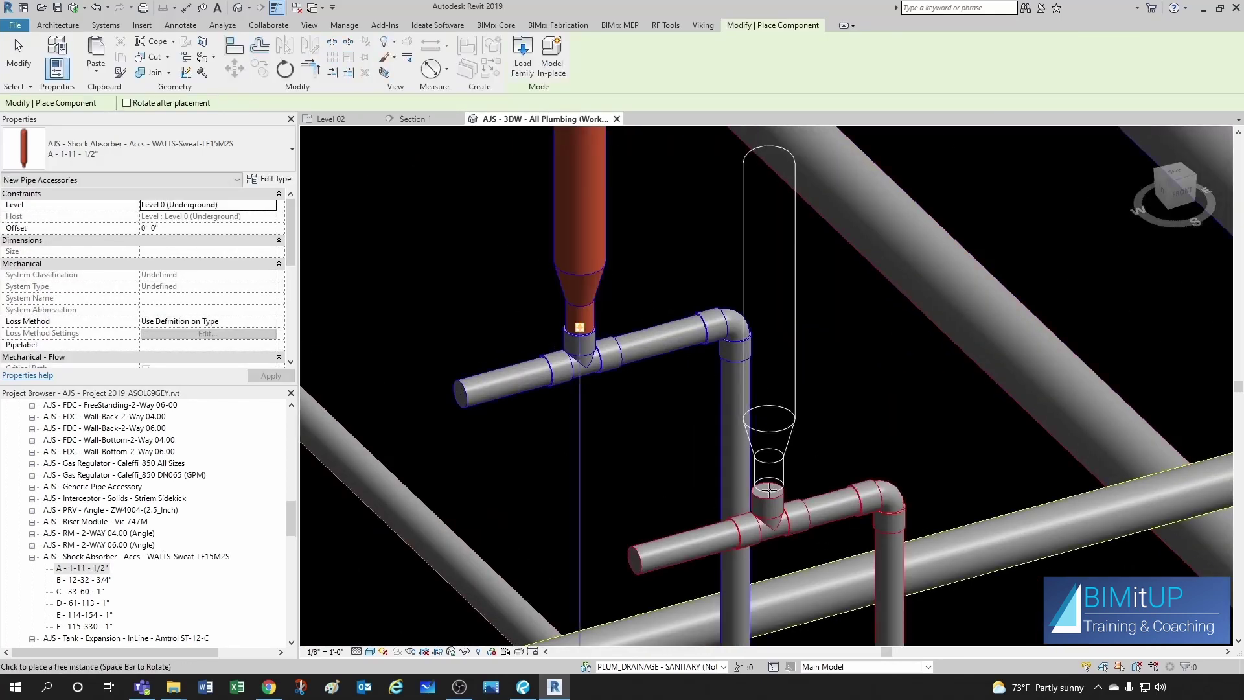
pyautogui.click(767, 489)
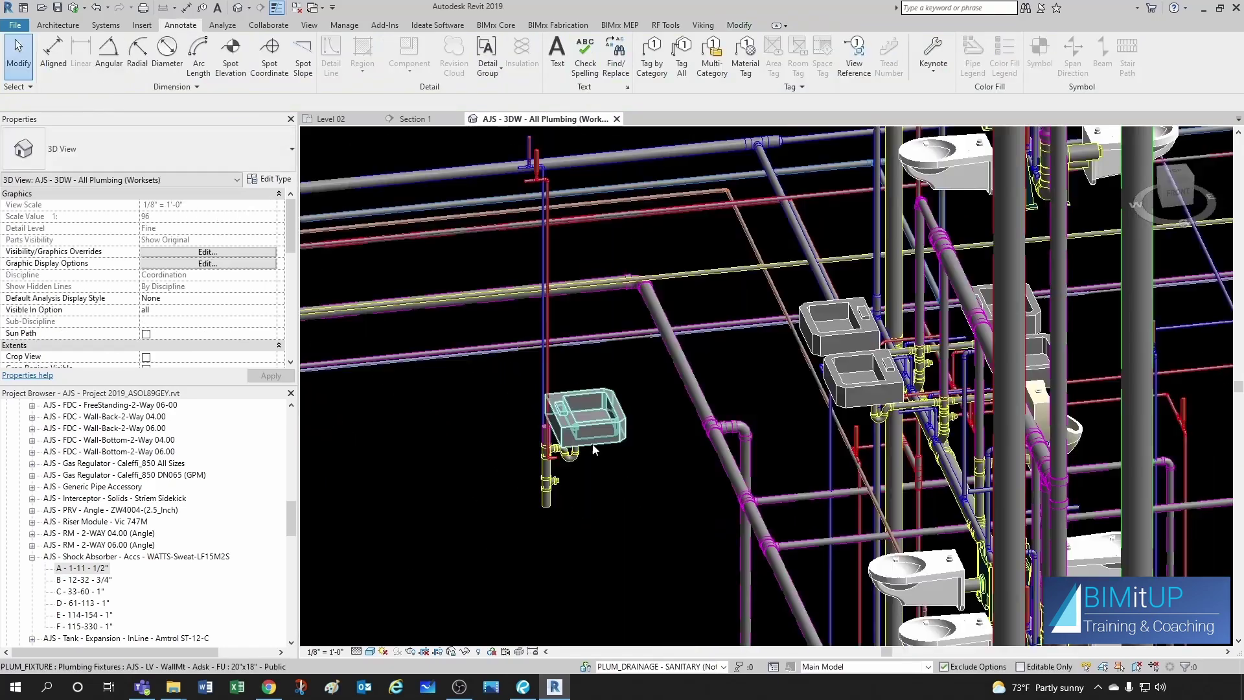
pyautogui.click(592, 453)
pyautogui.moveTo(592, 452)
pyautogui.keyDown('shift'); pyautogui.mouseDown(button='middle')
pyautogui.moveTo(611, 452)
pyautogui.moveTo(624, 502)
pyautogui.moveTo(630, 489)
pyautogui.mouseUp(button='middle'); pyautogui.keyUp('shift')
pyautogui.click(601, 464)
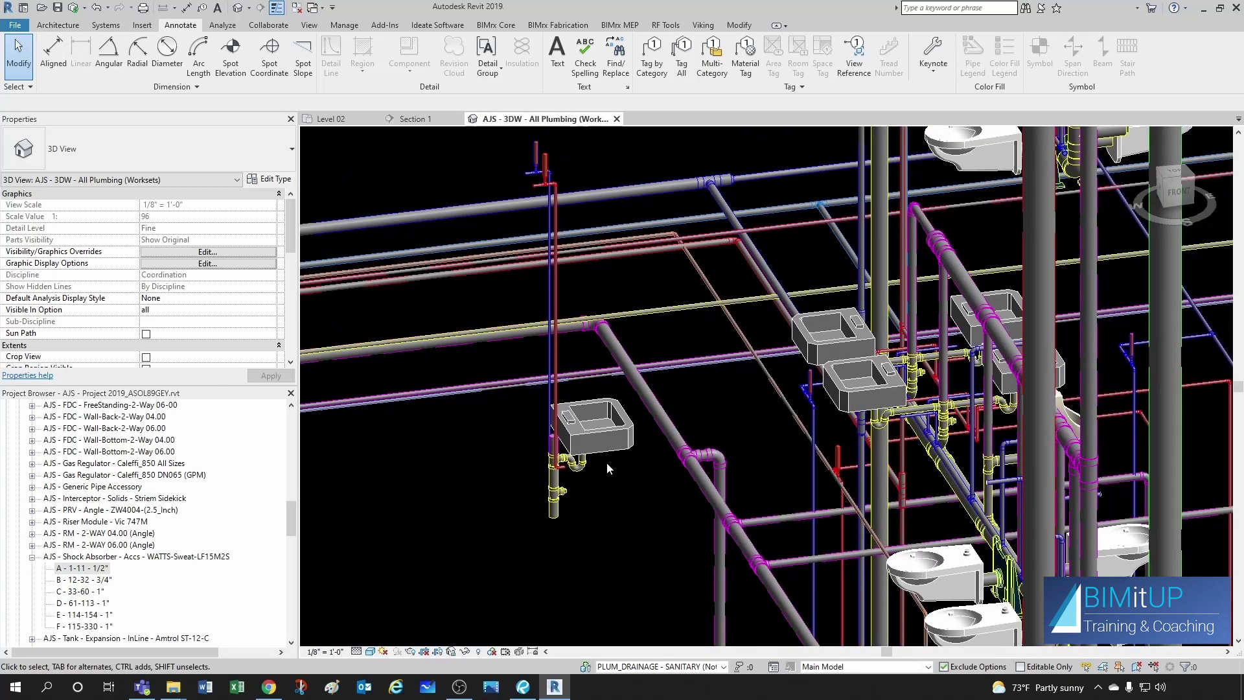
pyautogui.moveTo(607, 461); pyautogui.dragTo(622, 467, button='middle')
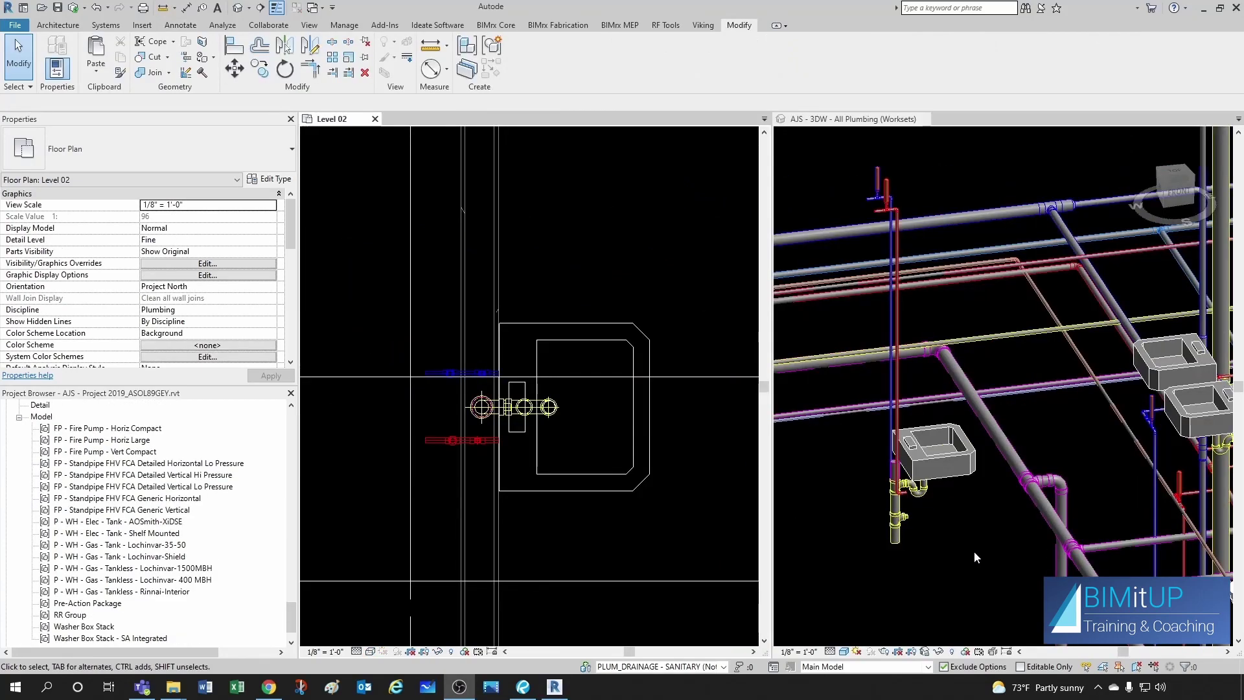
pyautogui.click(974, 551)
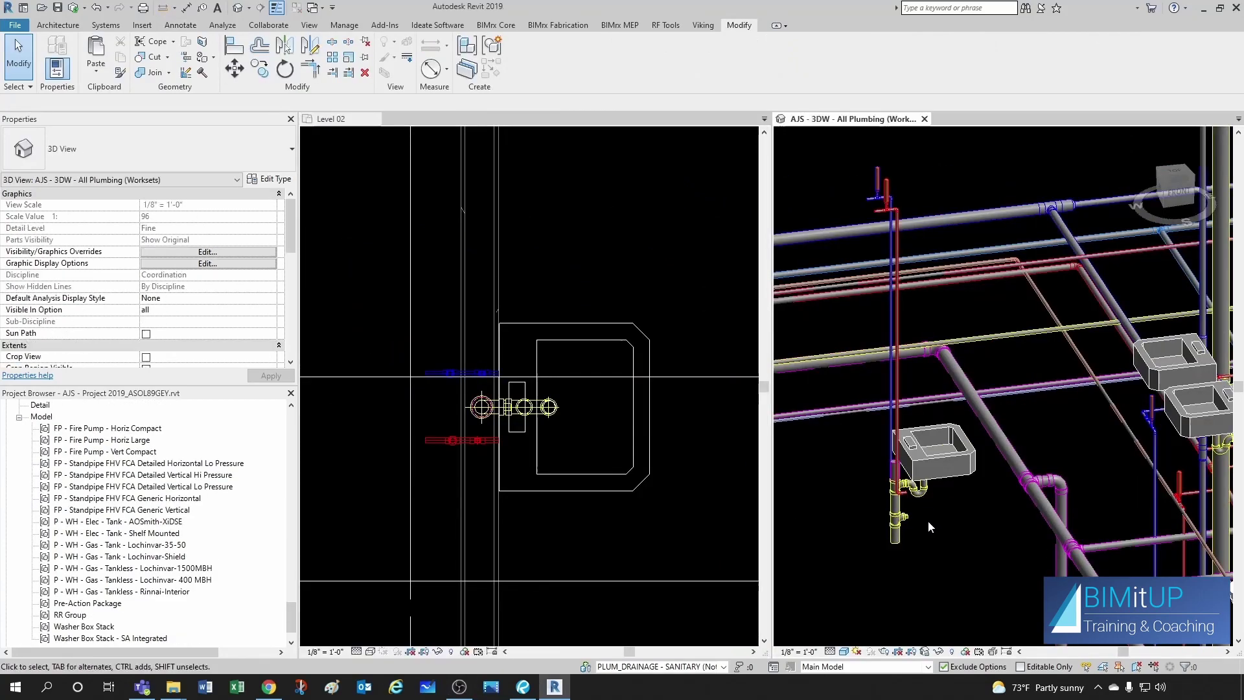
pyautogui.moveTo(924, 538); pyautogui.dragTo(924, 542, button='middle')
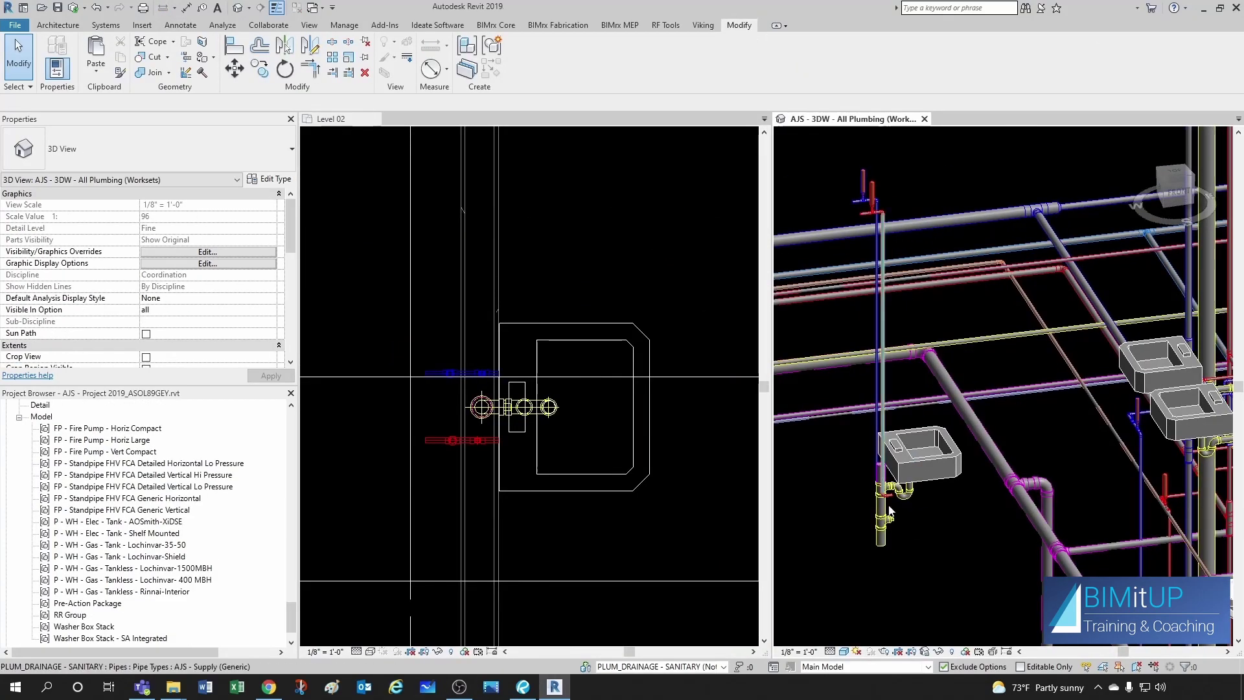
# Step: Group the lavatory with all its drain, vent and water piping as a model group named P - LV - CW,HW,S,V
pyautogui.click(693, 472)
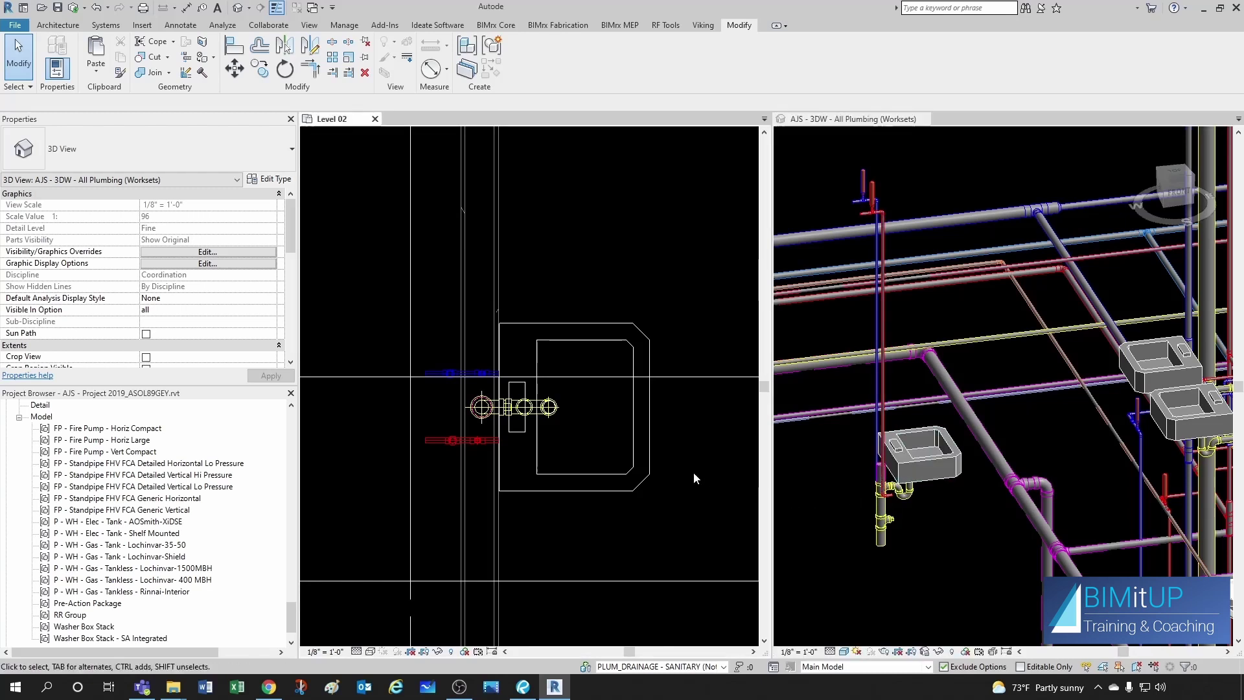
pyautogui.moveTo(354, 254); pyautogui.dragTo(672, 523)
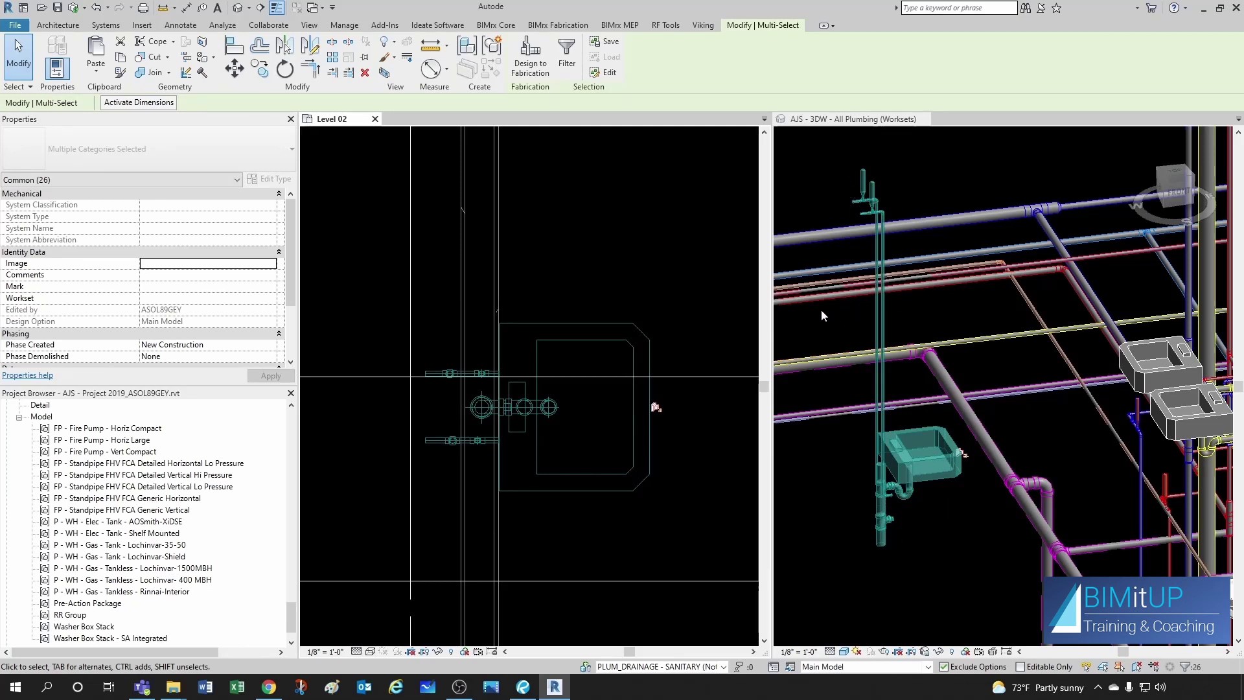
pyautogui.click(584, 248)
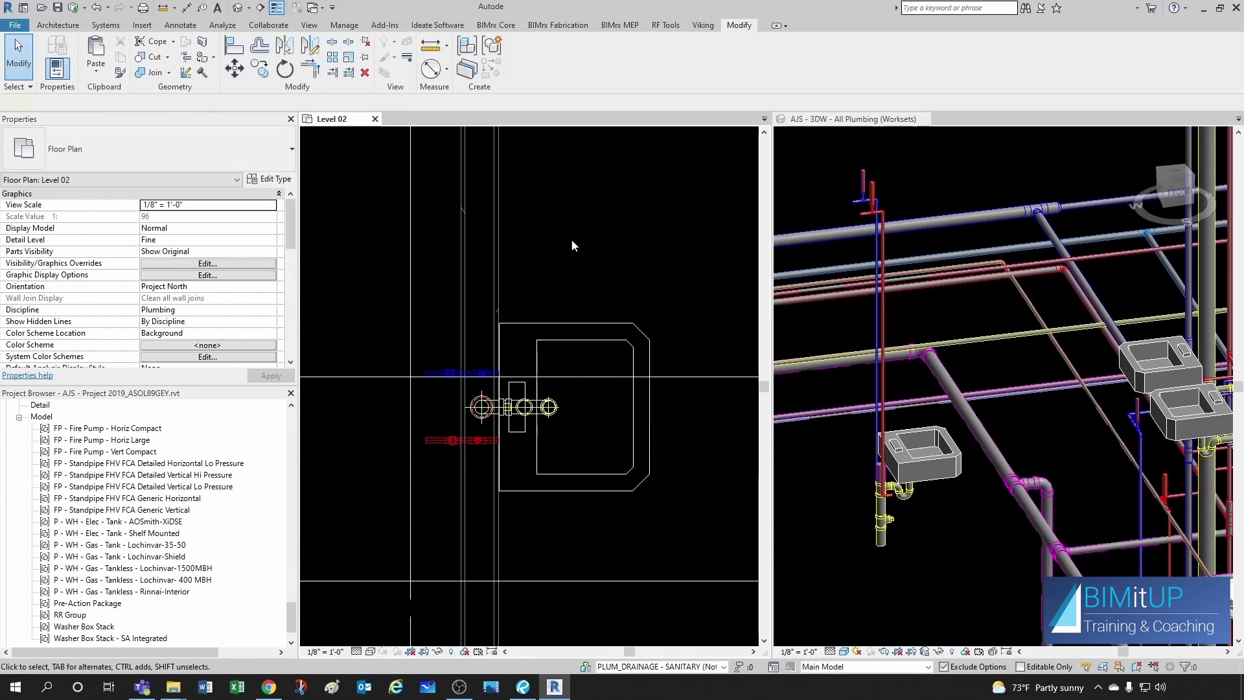
pyautogui.moveTo(361, 228); pyautogui.dragTo(677, 531)
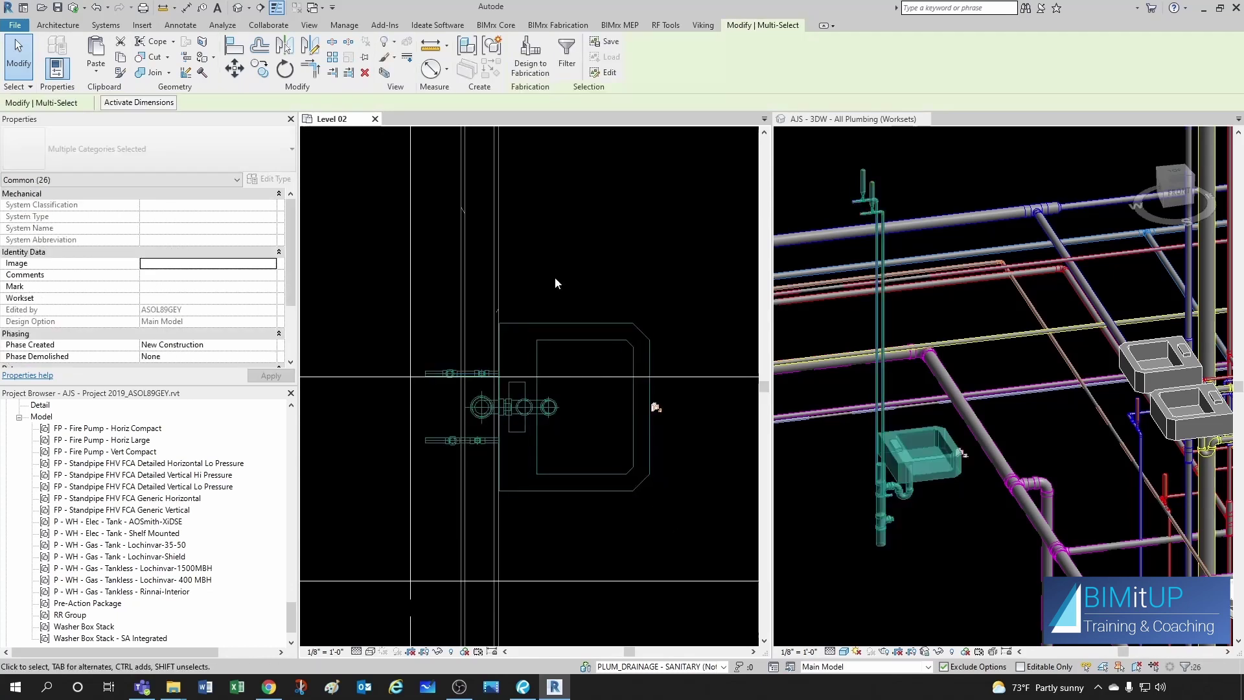
pyautogui.click(493, 47)
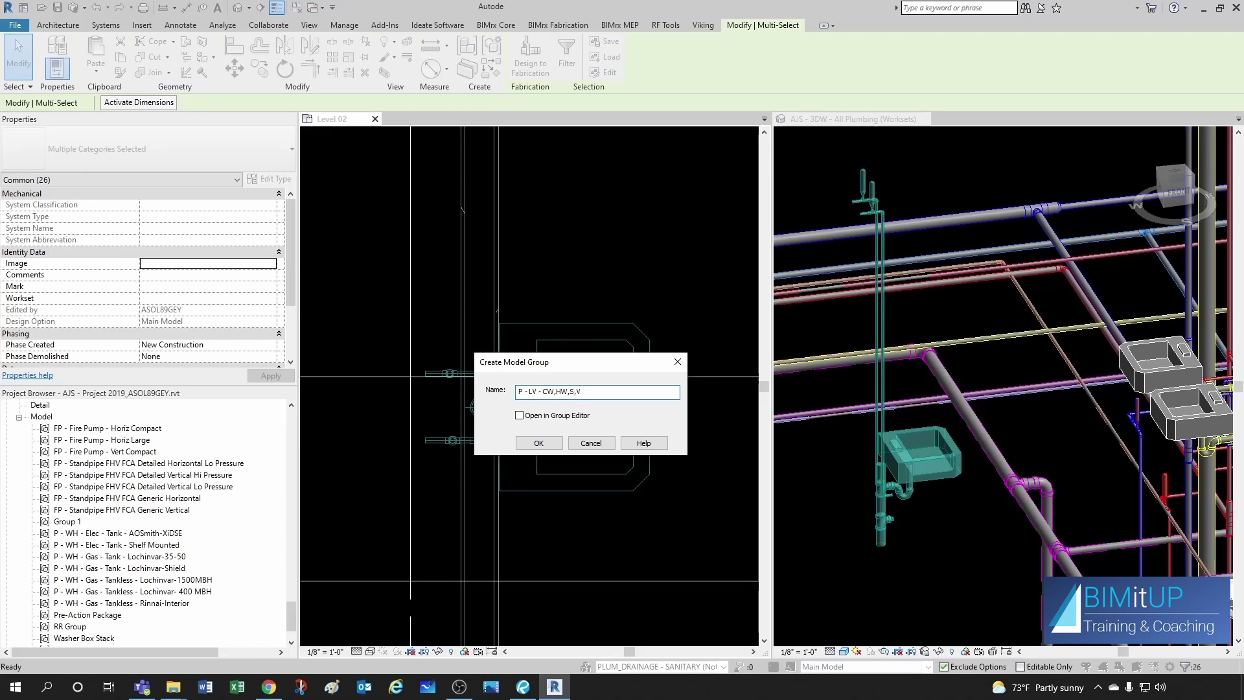
pyautogui.click(538, 443)
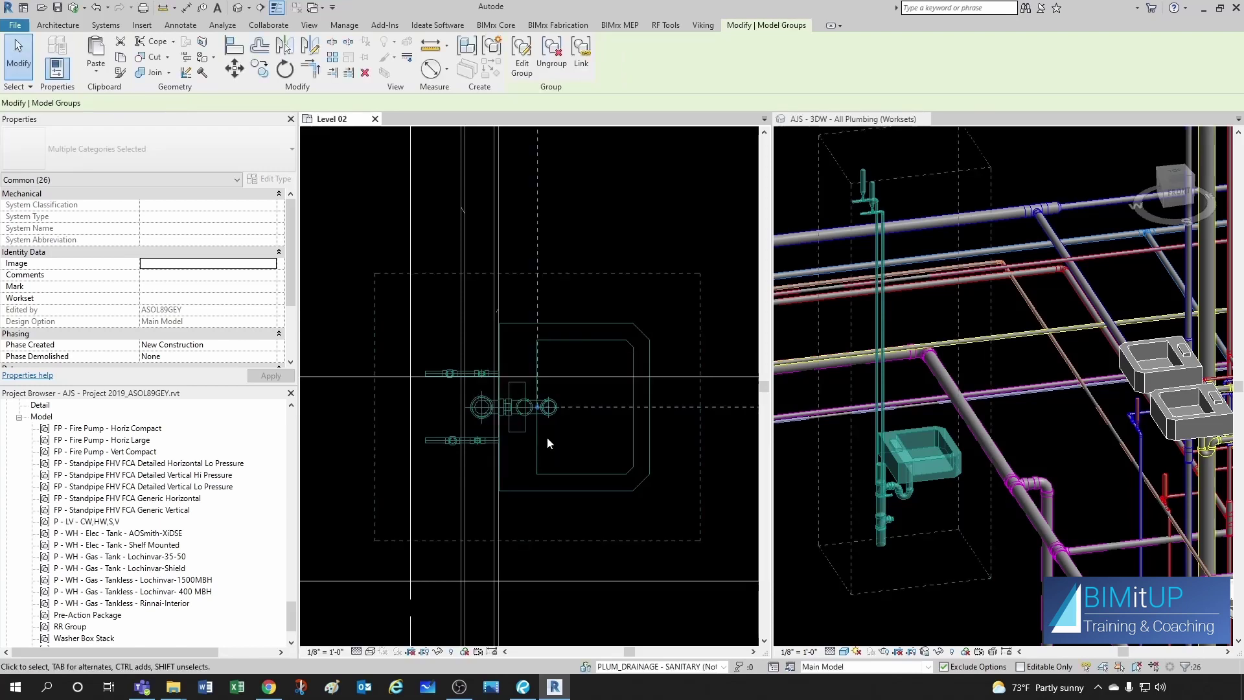
# Step: Examine the P - LV - CW,HW,S,V model group in the project's group list and as placed on the Level 02 plan
pyautogui.click(89, 522)
pyautogui.click(531, 540)
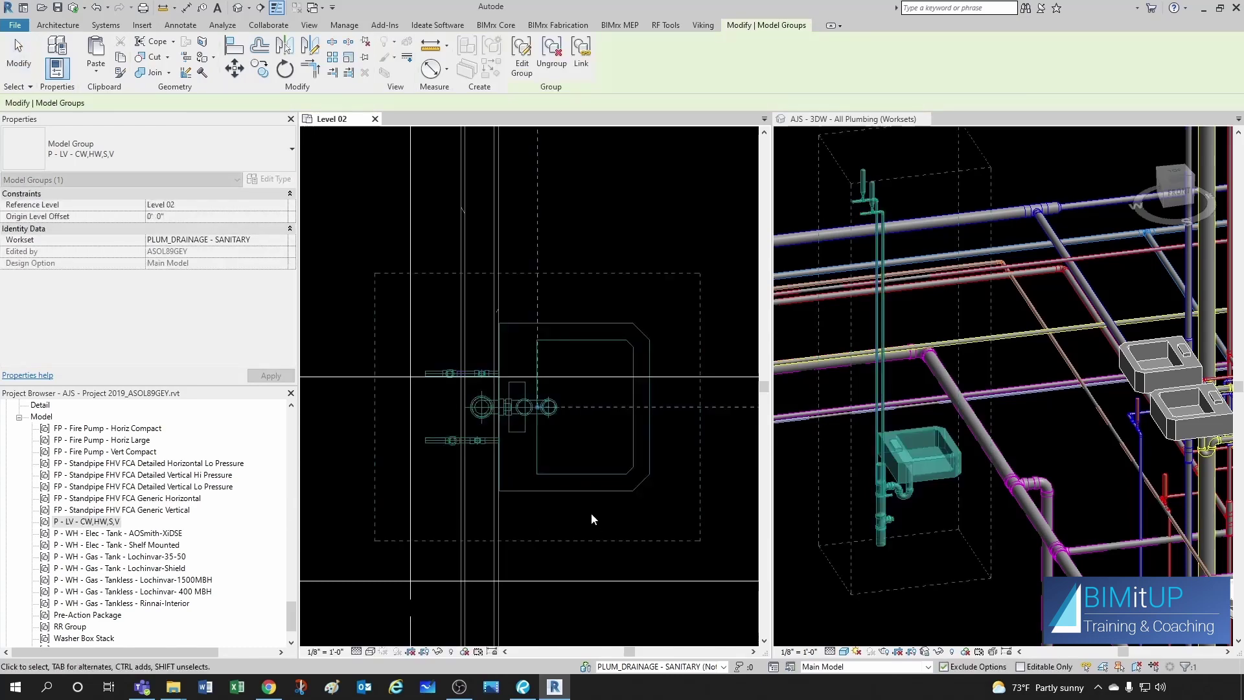
pyautogui.scroll(-1, 591, 512)
pyautogui.click(707, 503)
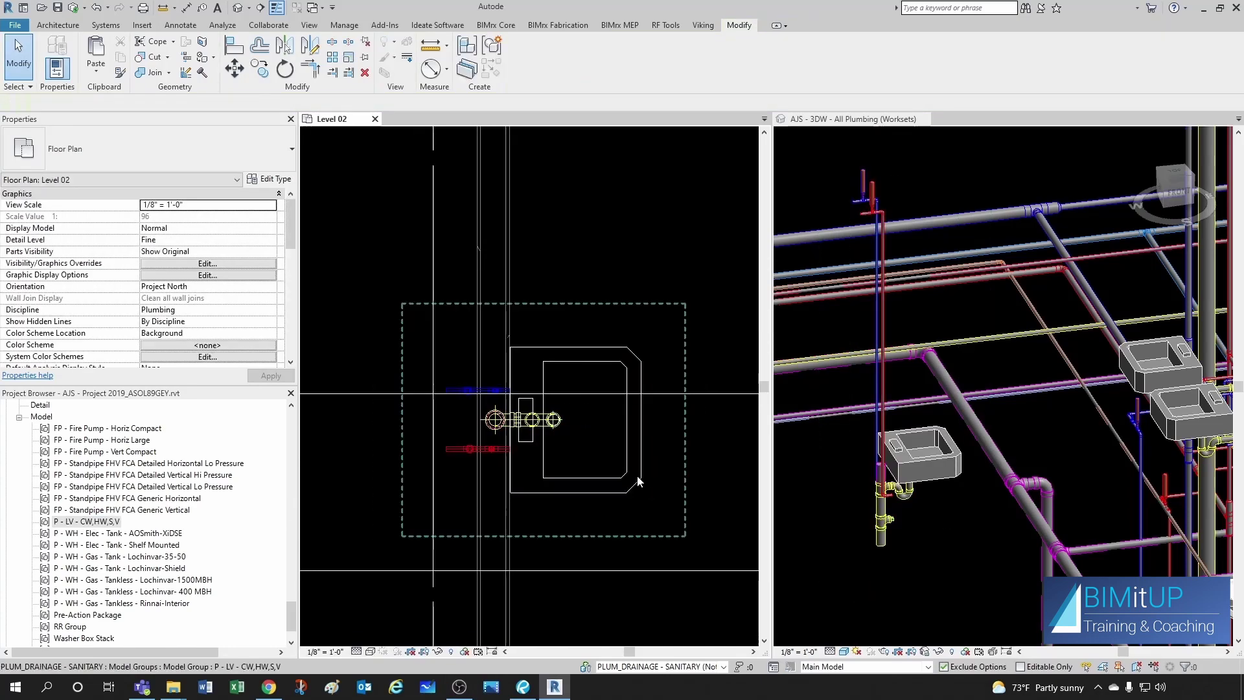
pyautogui.scroll(-1, 652, 476)
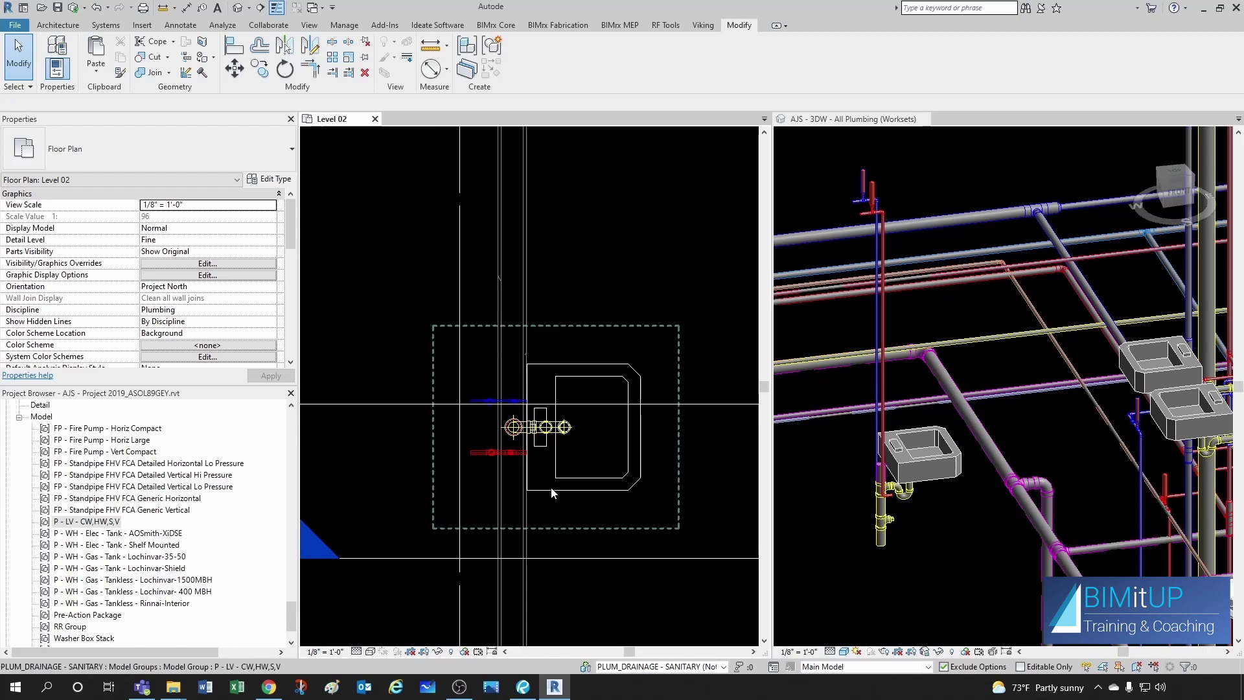
pyautogui.click(603, 469)
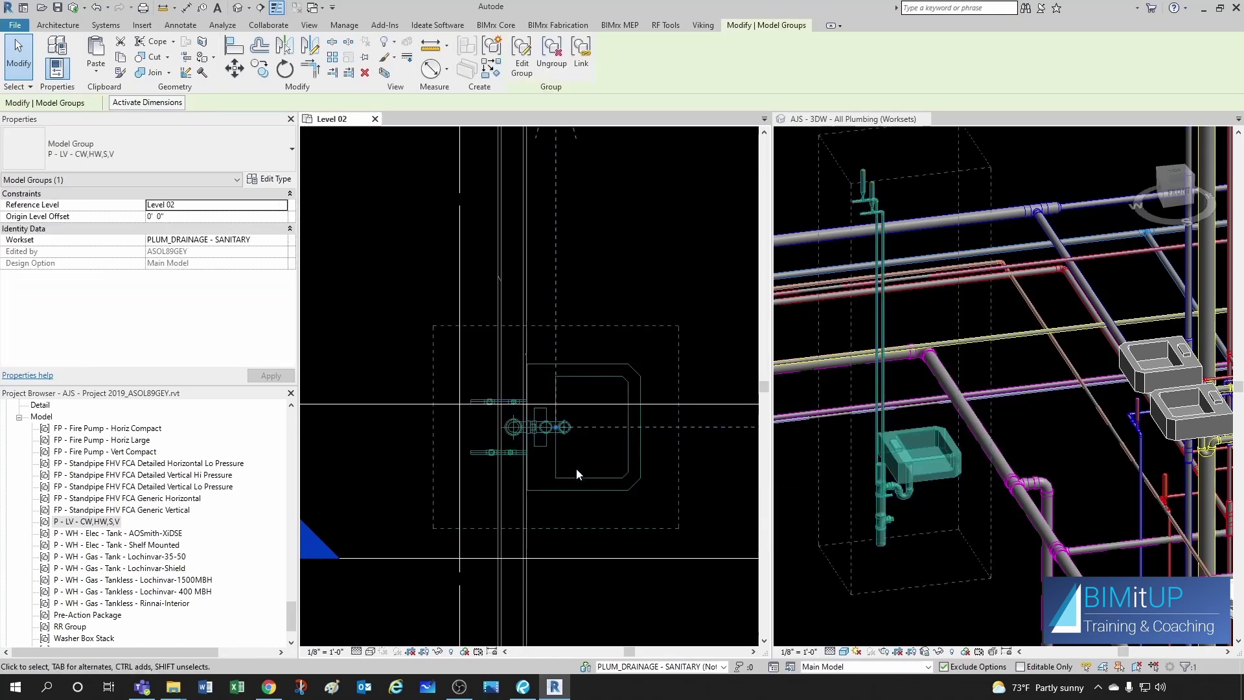
pyautogui.click(576, 469)
pyautogui.click(578, 474)
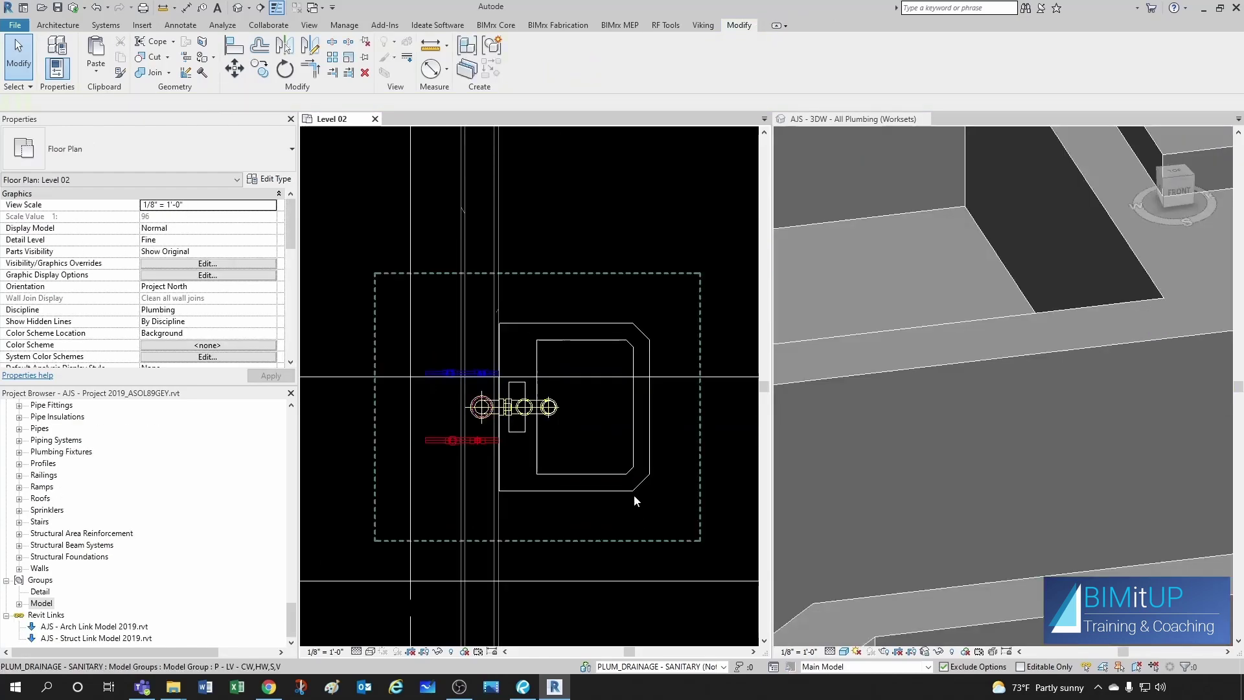
# Step: Find the lavatory's P - LV - CW,HW,S,V group among the project's model groups and select its entry
pyautogui.click(633, 495)
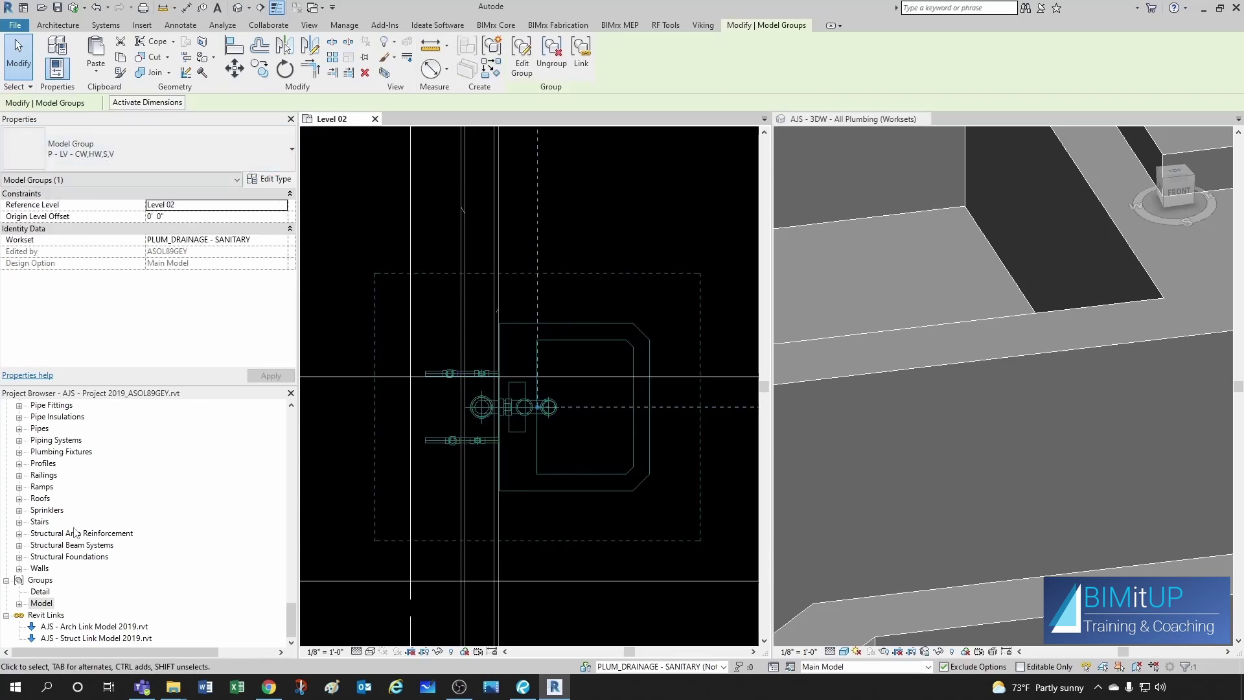
pyautogui.click(328, 515)
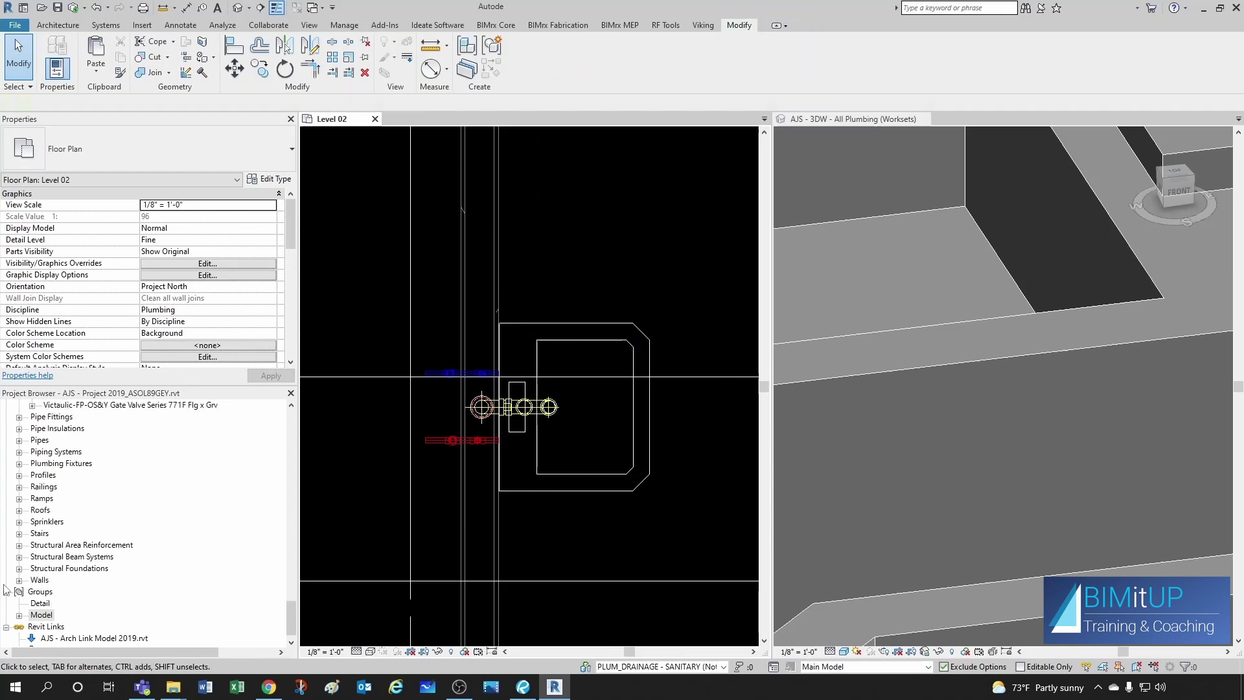
pyautogui.scroll(-1, 21, 604)
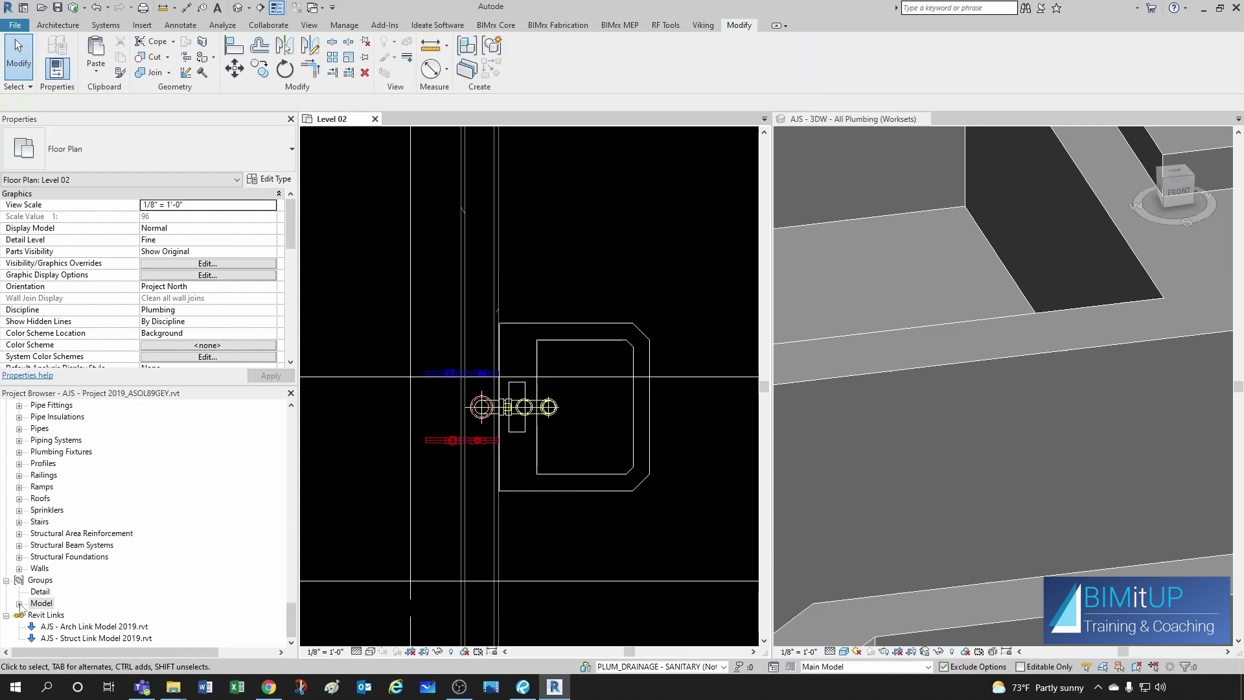
pyautogui.click(19, 604)
pyautogui.scroll(-2, 91, 536)
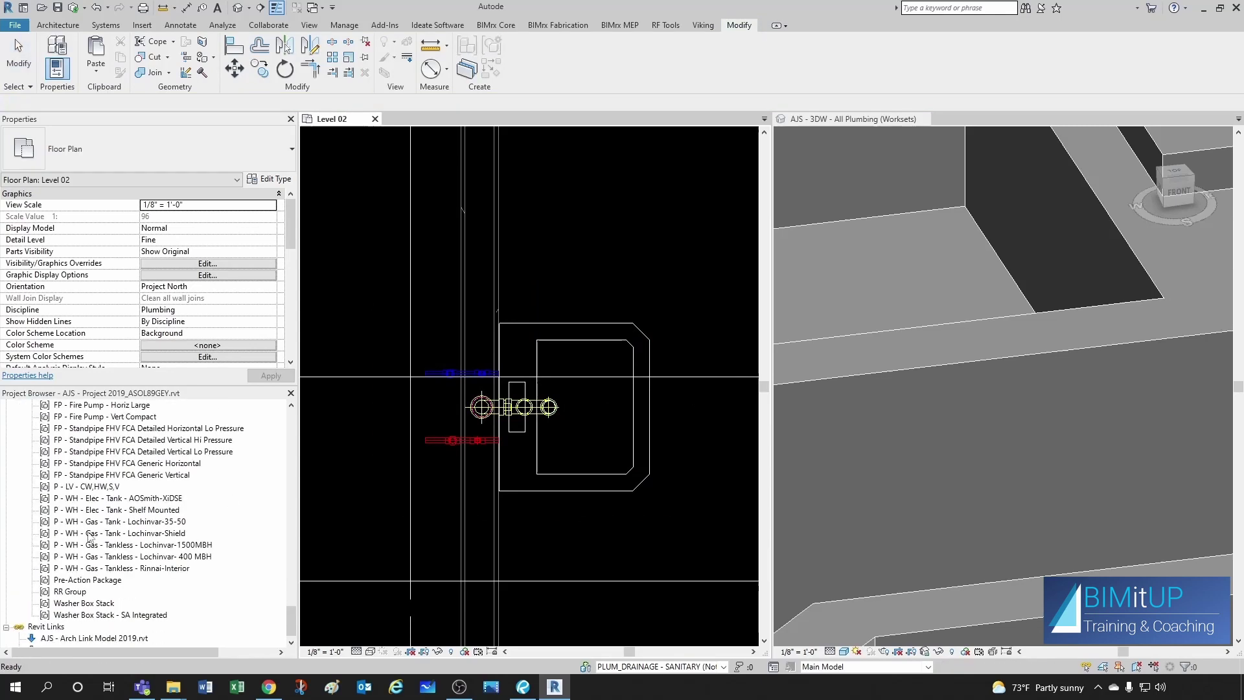
pyautogui.click(88, 487)
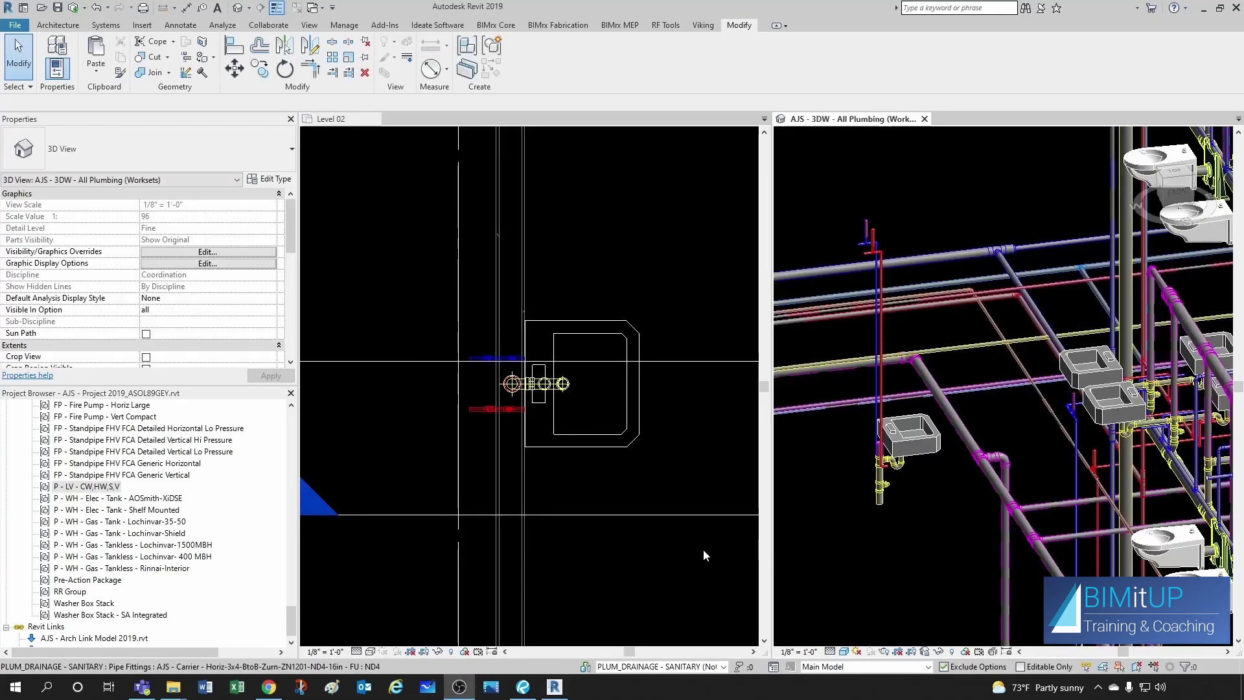
# Step: Open the lavatory's P - LV - CW,HW,S,V model group on the Level 02 plan for group editing
pyautogui.click(706, 556)
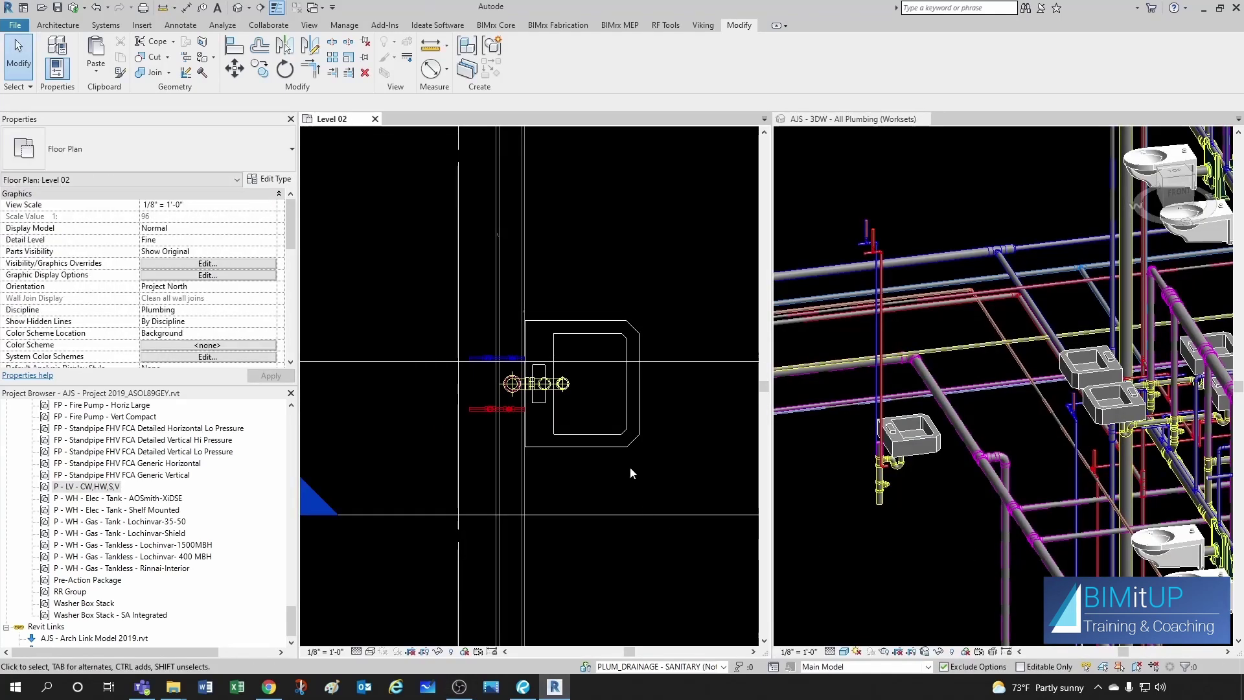
pyautogui.click(601, 435)
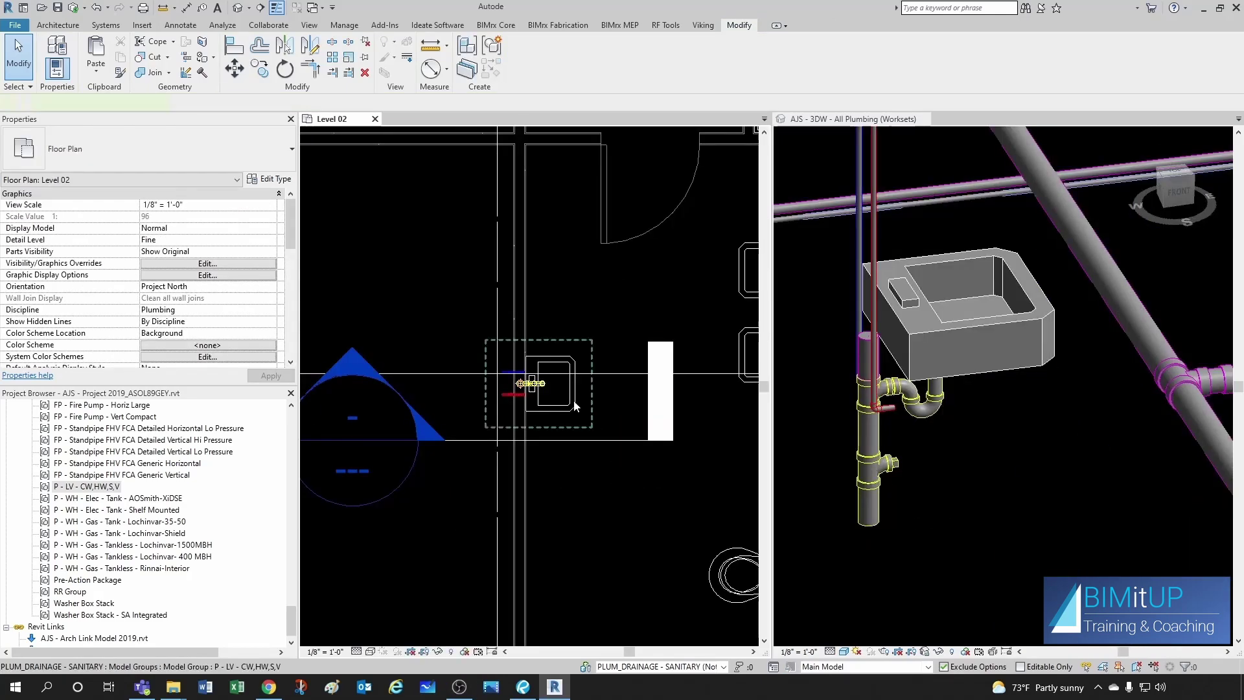
pyautogui.click(585, 402)
pyautogui.scroll(3, 505, 327)
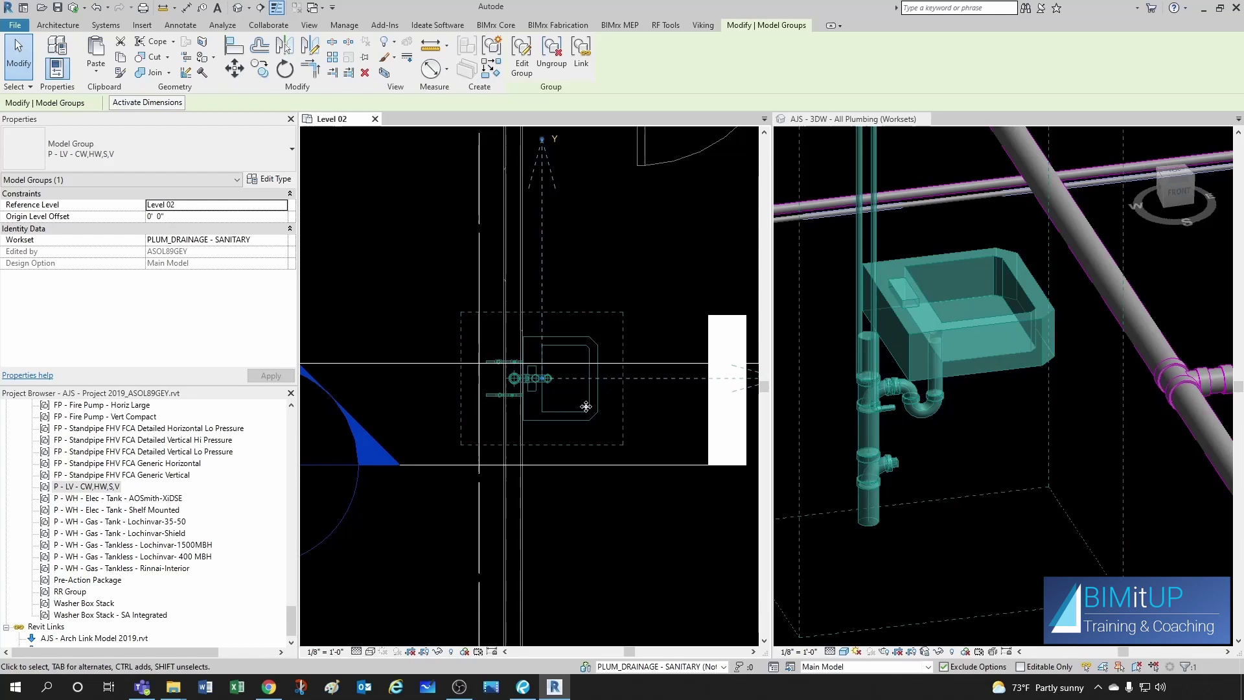
pyautogui.click(522, 62)
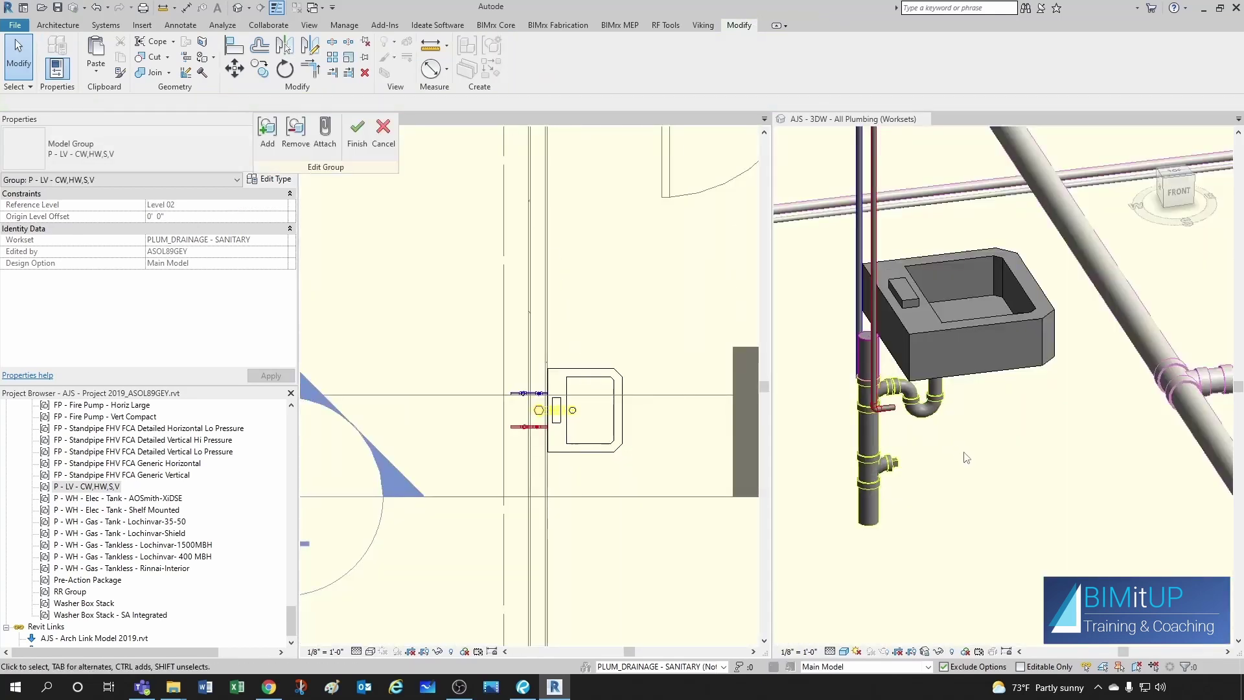
# Step: Examine the lavatory, its drain and vent piping, and the hot and cold water risers inside the opened group in 3D
pyautogui.keyDown('shift'); pyautogui.moveTo(966, 458); pyautogui.dragTo(928, 464, button='middle'); pyautogui.keyUp('shift')
pyautogui.scroll(2, 932, 472)
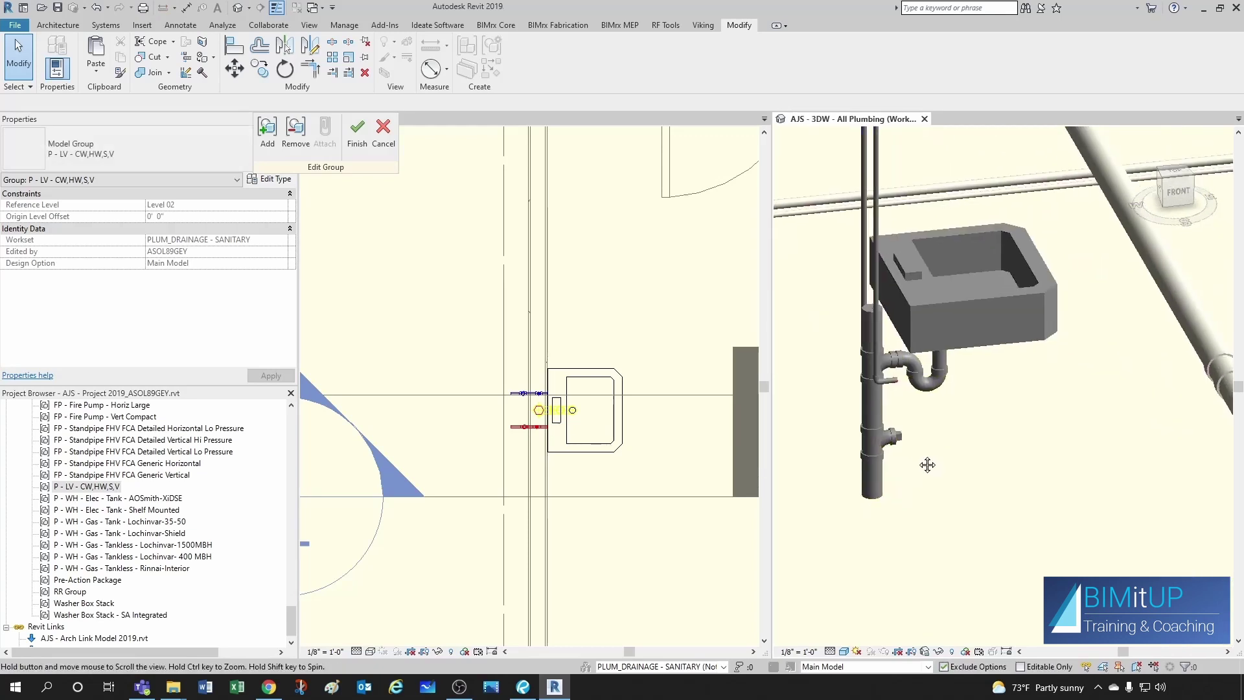
pyautogui.scroll(-5, 928, 464)
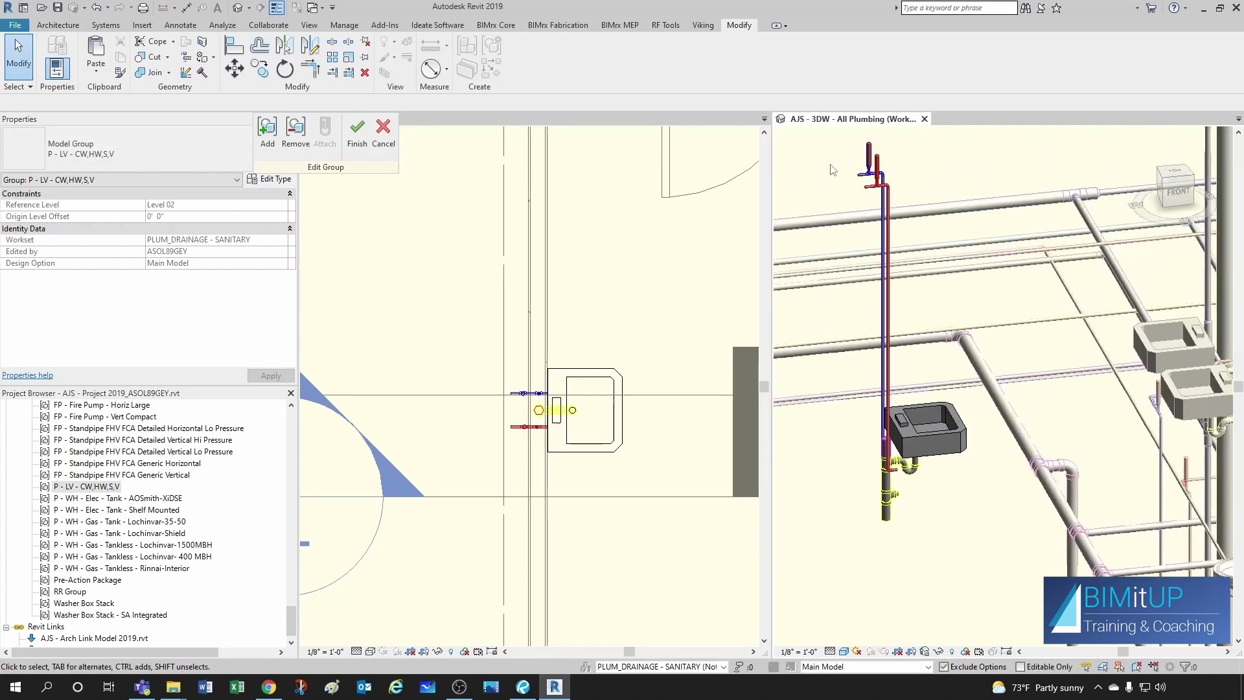
pyautogui.scroll(5, 897, 496)
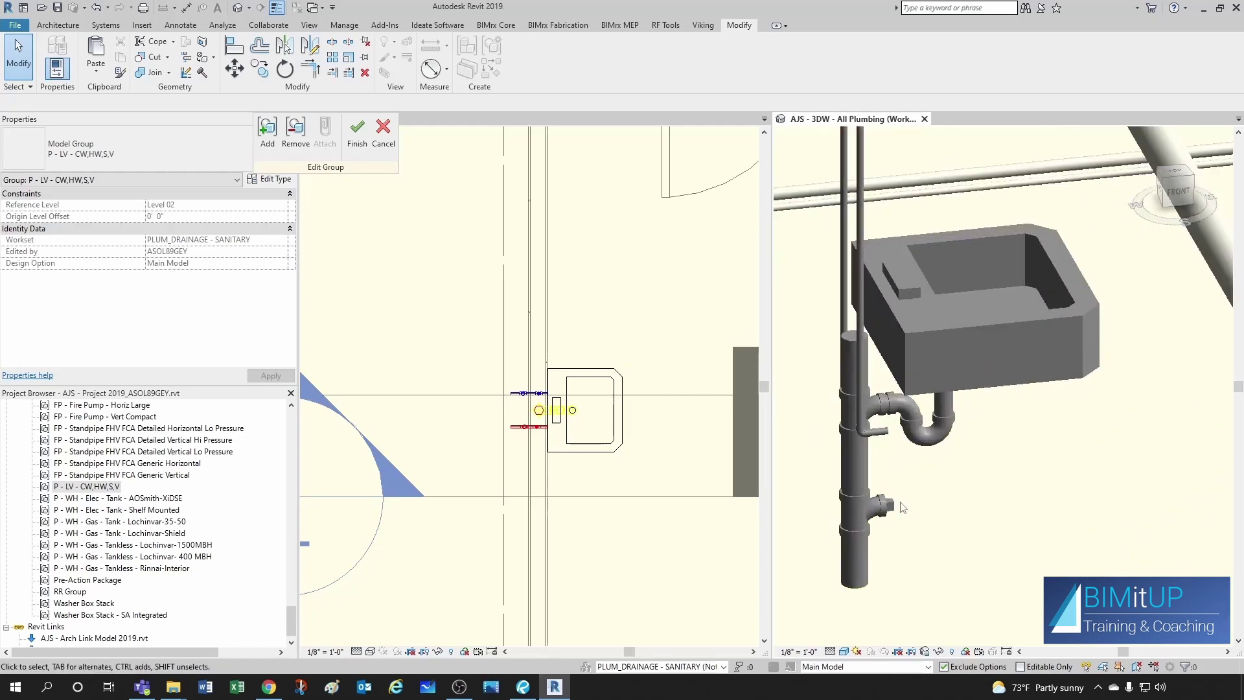
pyautogui.scroll(-4, 903, 507)
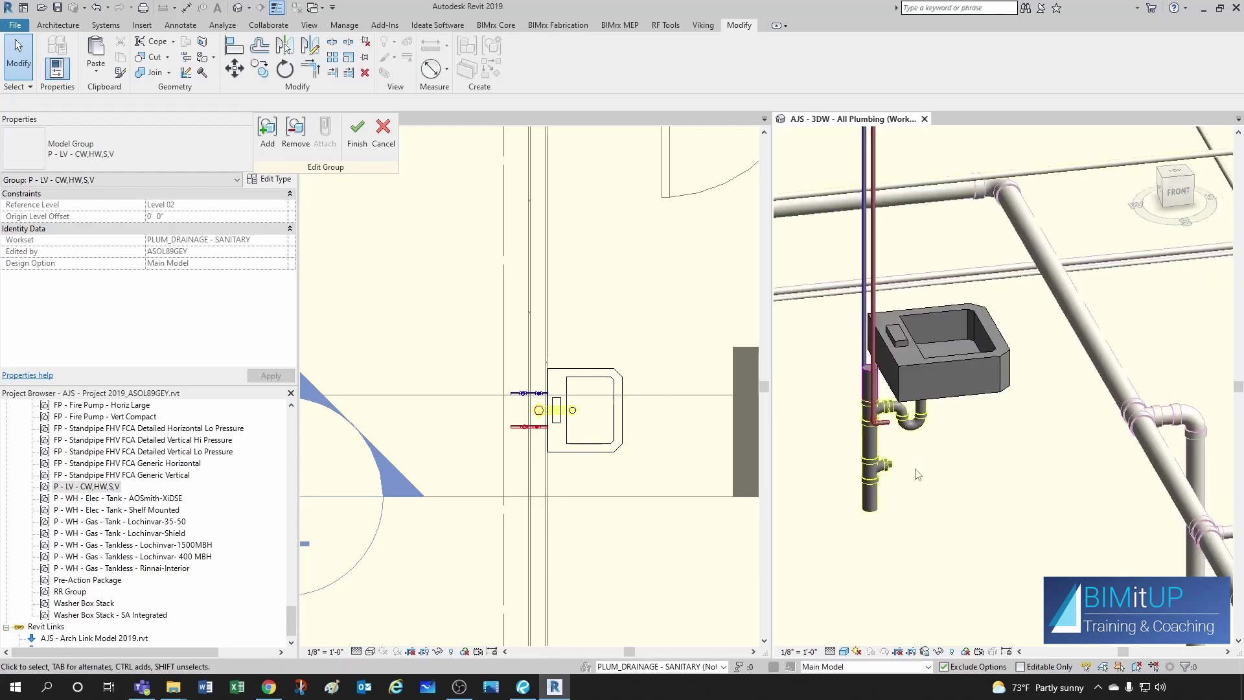
pyautogui.scroll(2, 918, 473)
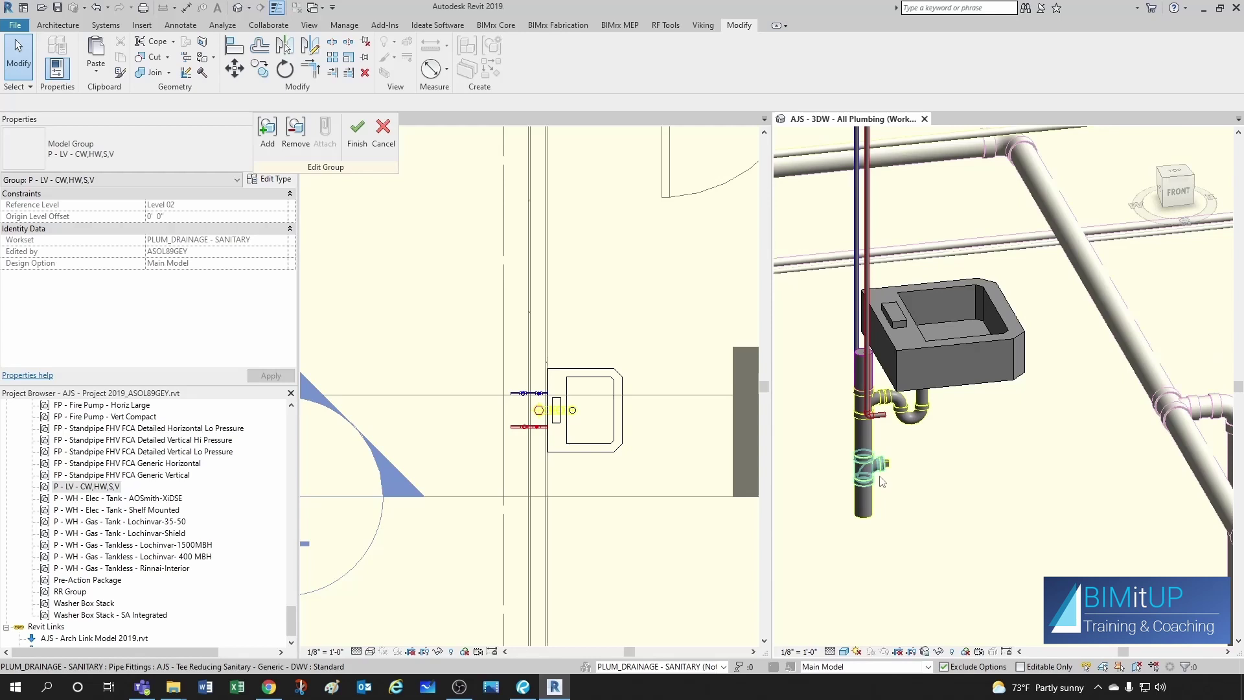
pyautogui.scroll(1, 883, 480)
pyautogui.scroll(-2, 933, 457)
pyautogui.scroll(1, 943, 450)
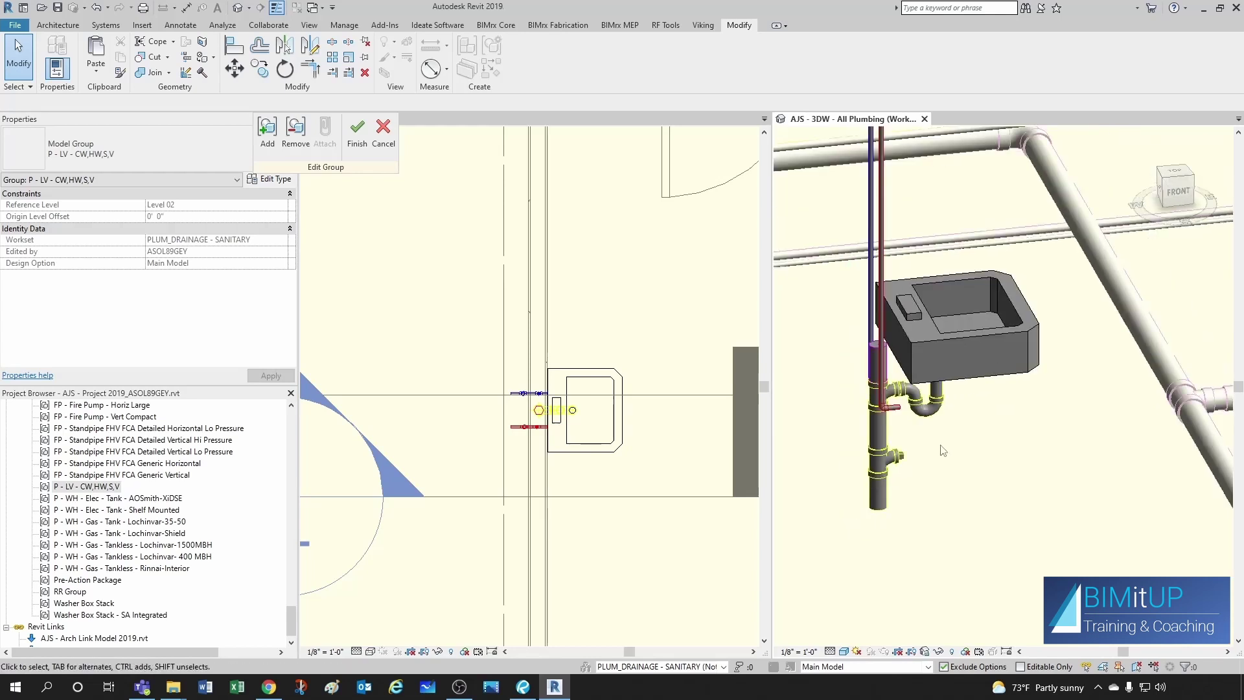
pyautogui.scroll(2, 944, 450)
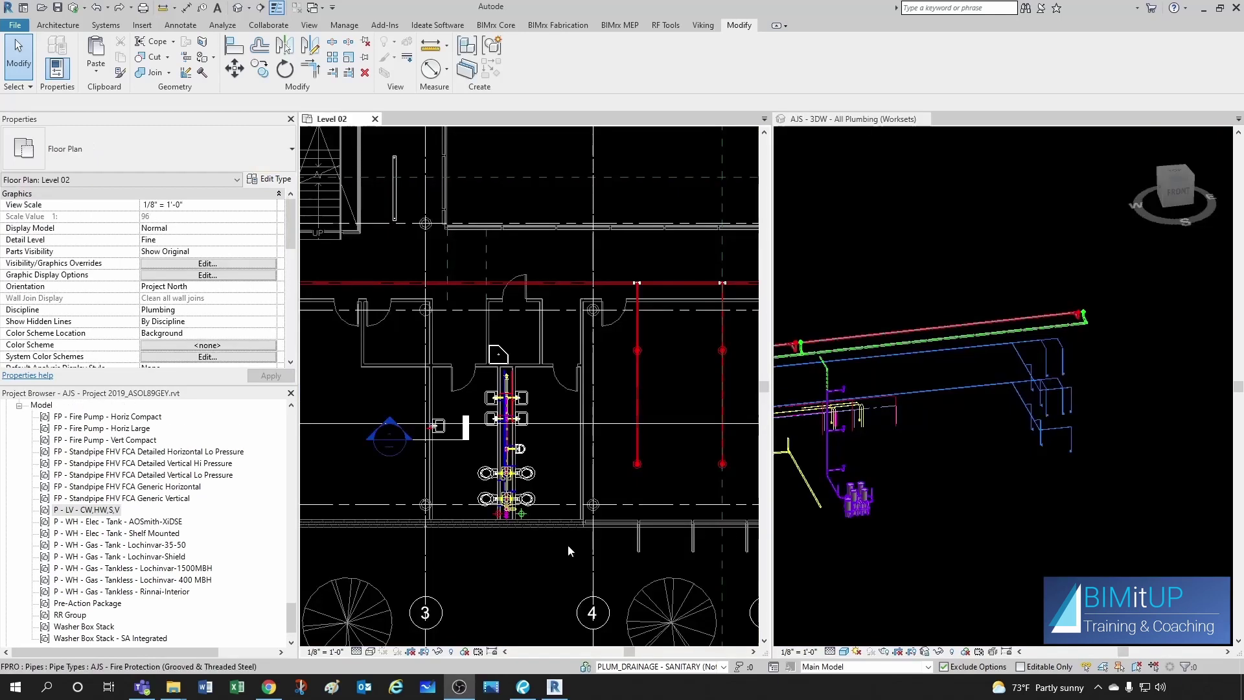
# Step: Copy the P - LV - CW,HW,S,V group from the wall near grid 3 to the open area outside the building beyond grid 10
pyautogui.scroll(1, 438, 442)
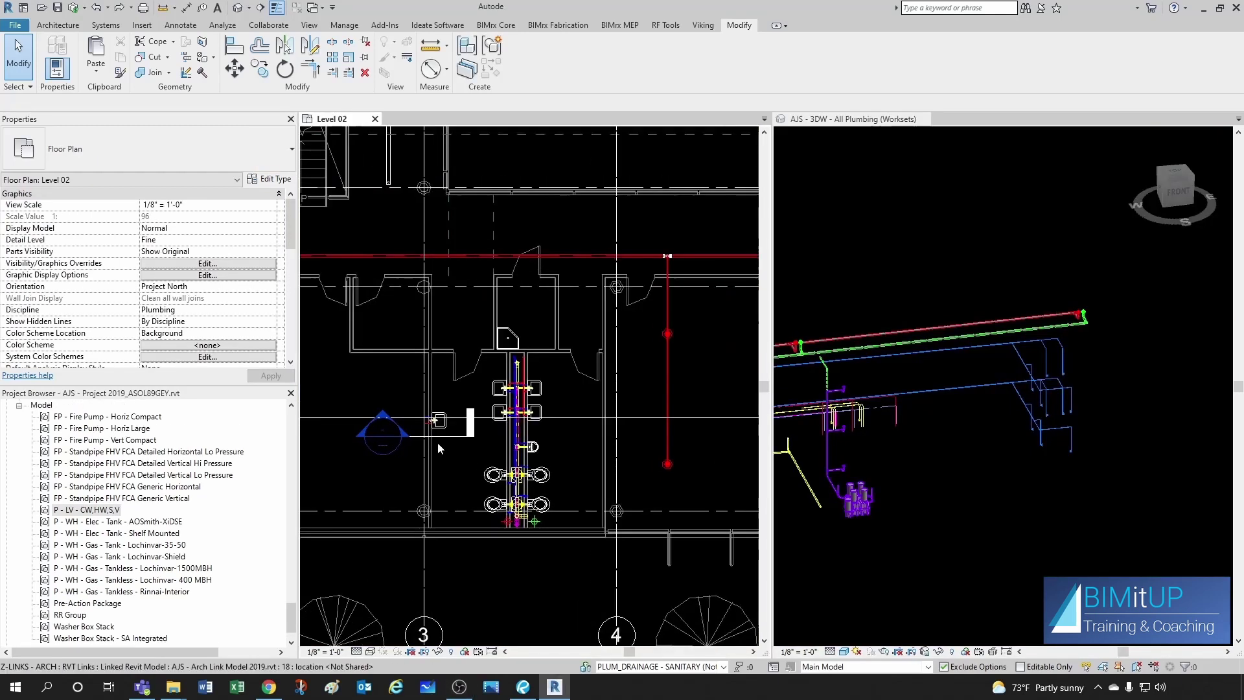
pyautogui.scroll(2, 437, 447)
pyautogui.click(439, 421)
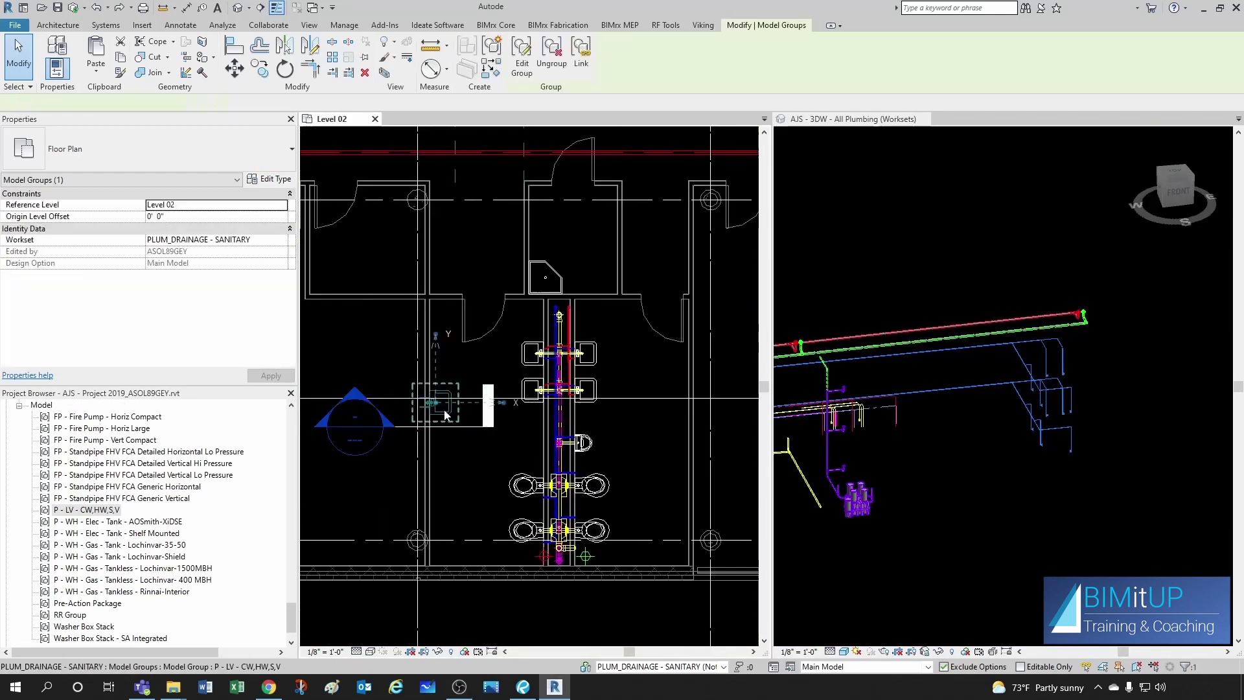
pyautogui.click(259, 73)
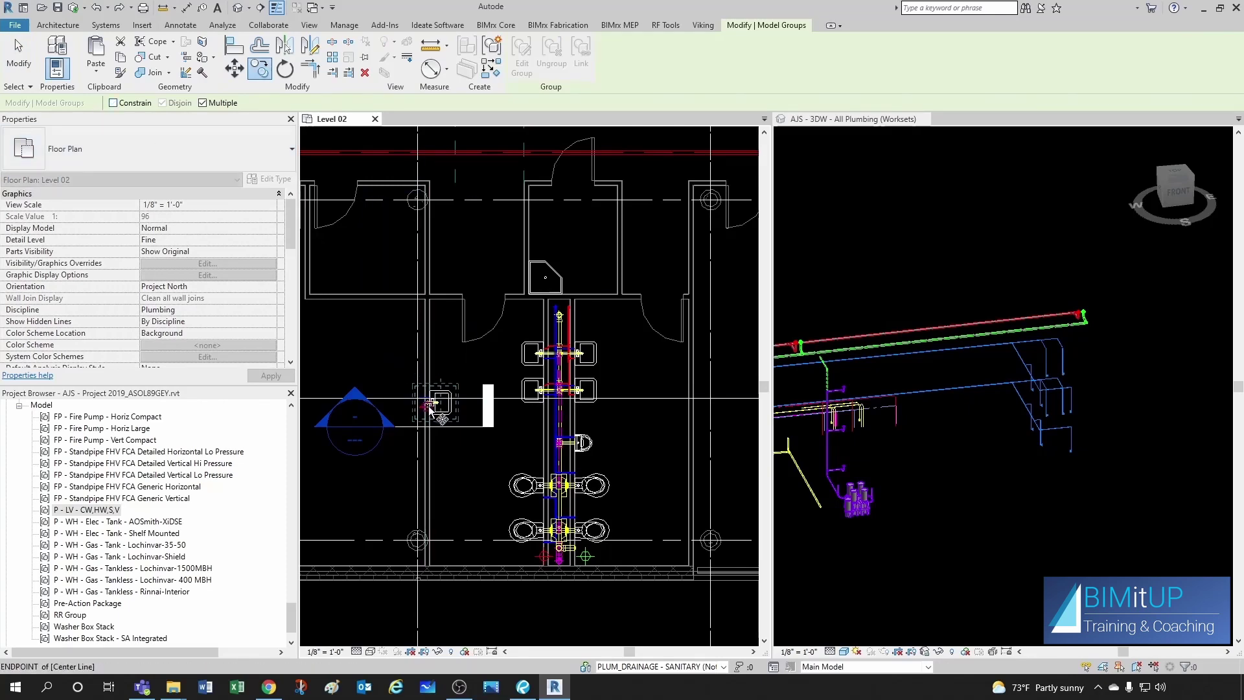
pyautogui.click(428, 406)
pyautogui.scroll(-6, 432, 407)
pyautogui.moveTo(624, 432); pyautogui.dragTo(468, 452, button='middle')
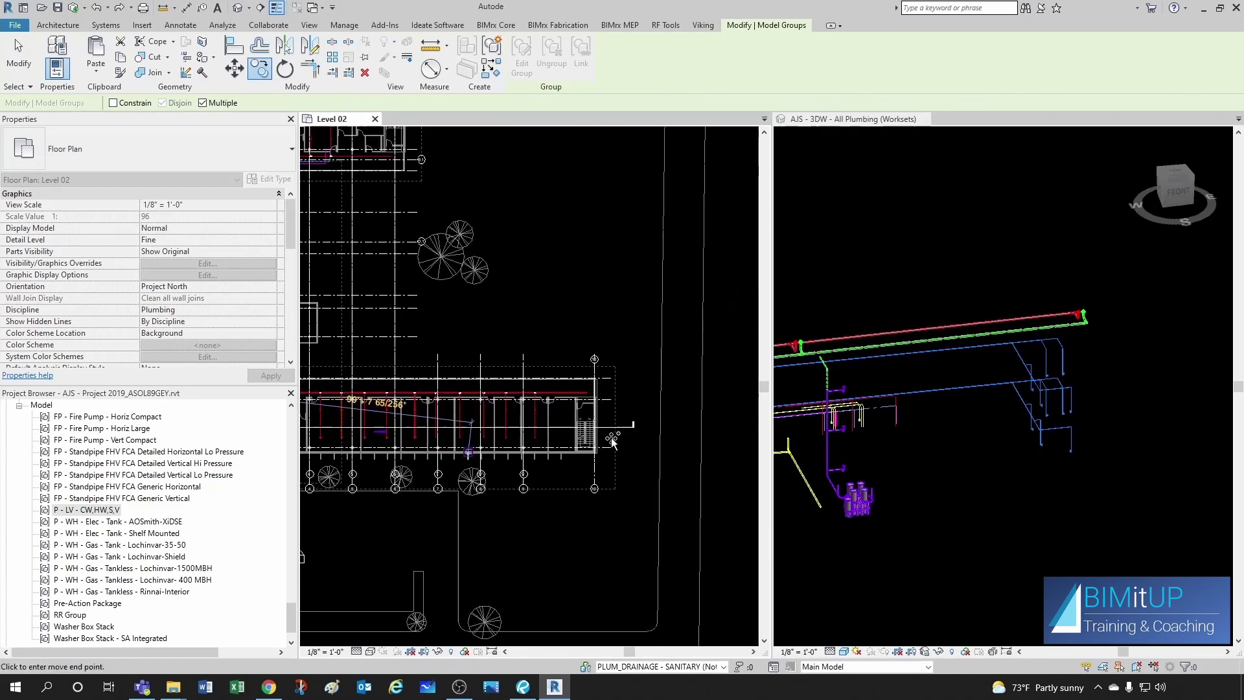
pyautogui.scroll(6, 615, 436)
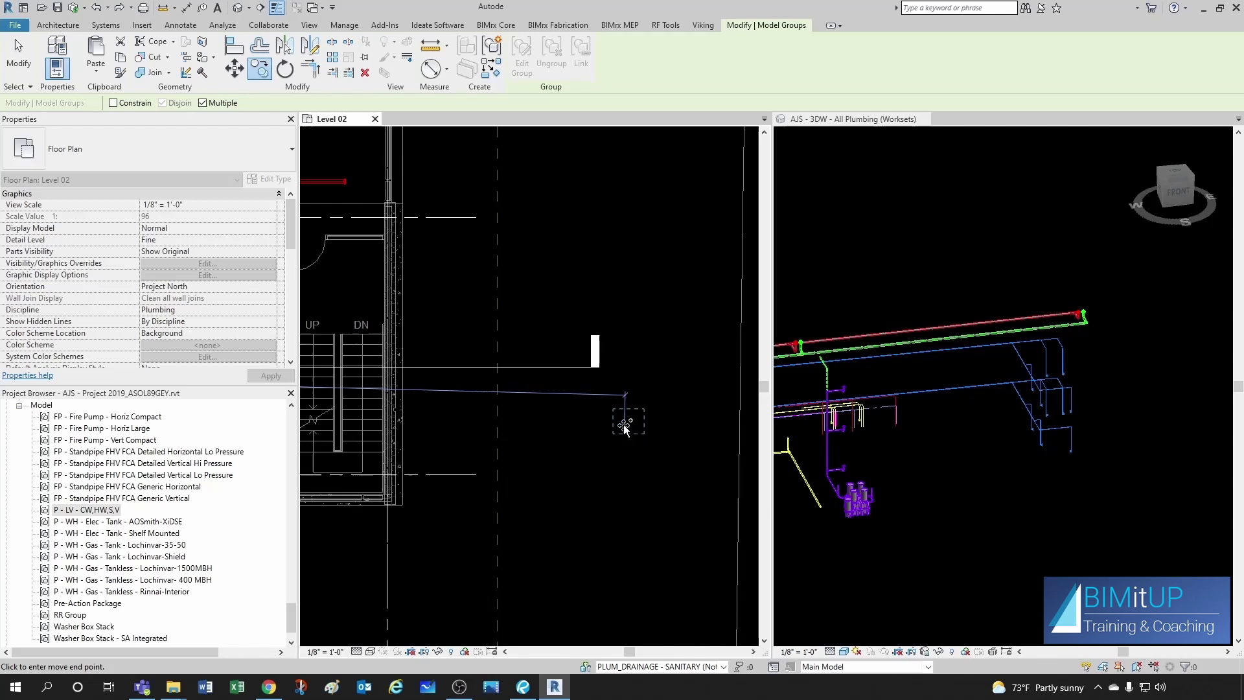
pyautogui.click(623, 425)
pyautogui.press('Escape')
# Step: Copy the lavatory group outside the building three times in a straight column below it, using multiple copy
pyautogui.click(966, 464)
pyautogui.scroll(-4, 957, 470)
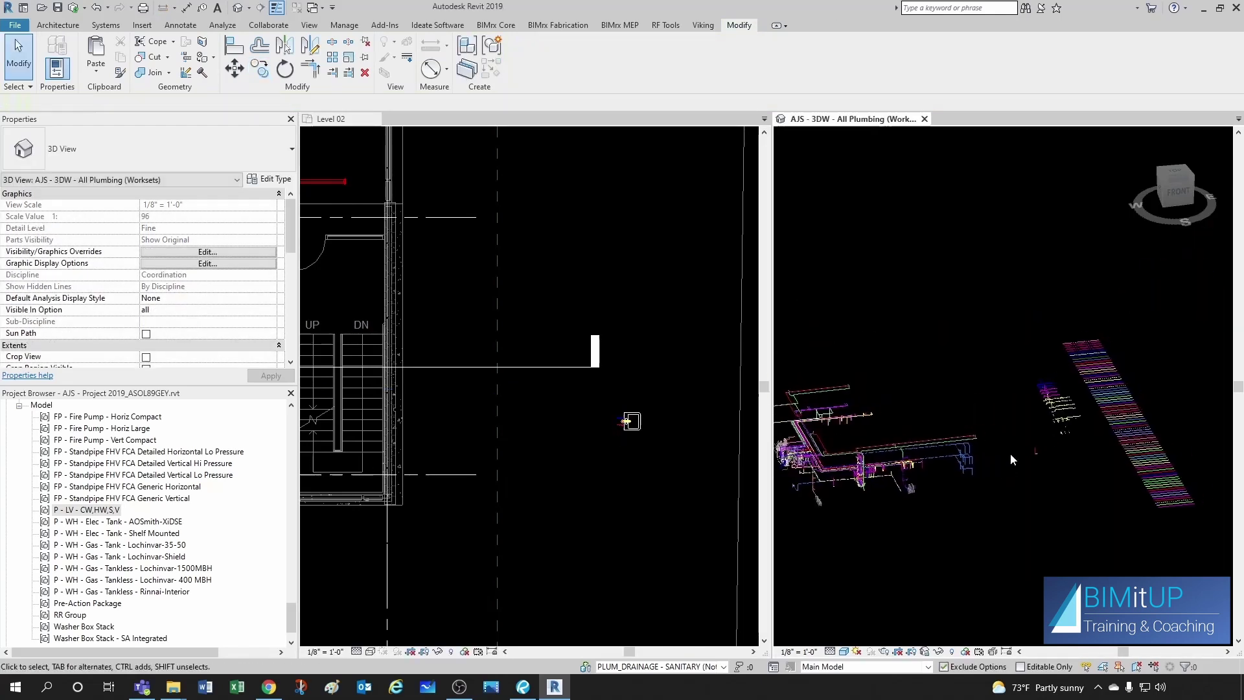
pyautogui.scroll(10, 1026, 452)
pyautogui.moveTo(1072, 494); pyautogui.dragTo(999, 498, button='middle')
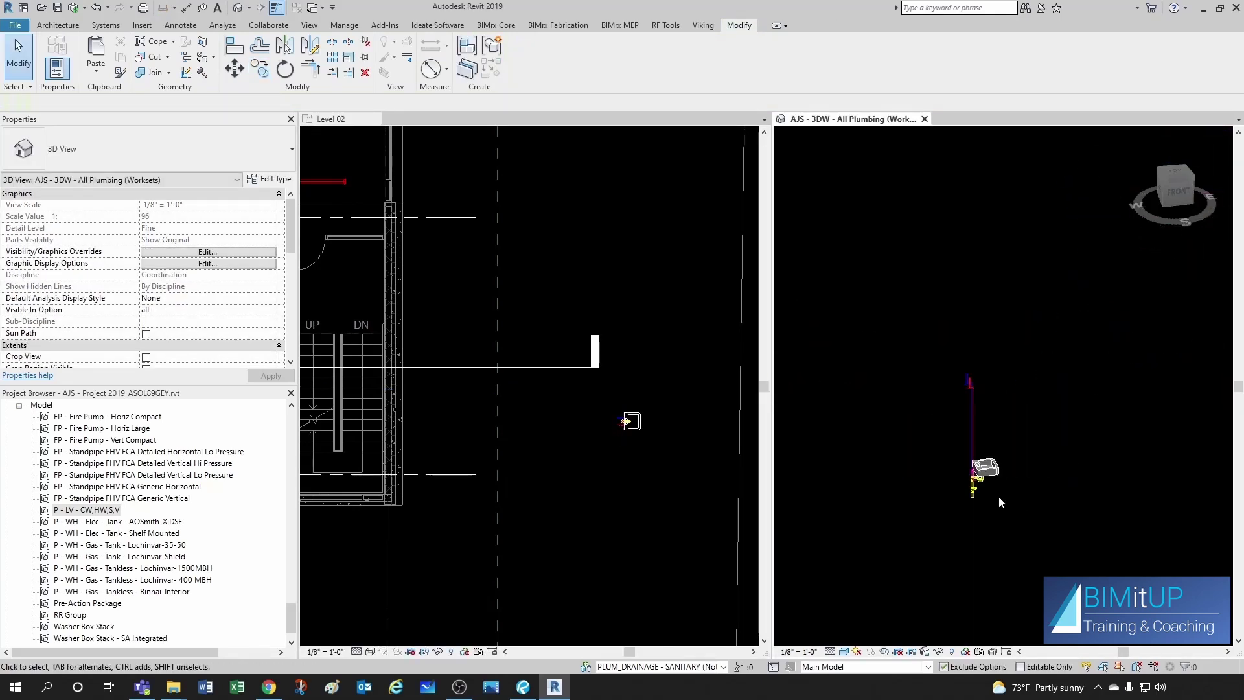
pyautogui.scroll(2, 641, 428)
pyautogui.click(640, 422)
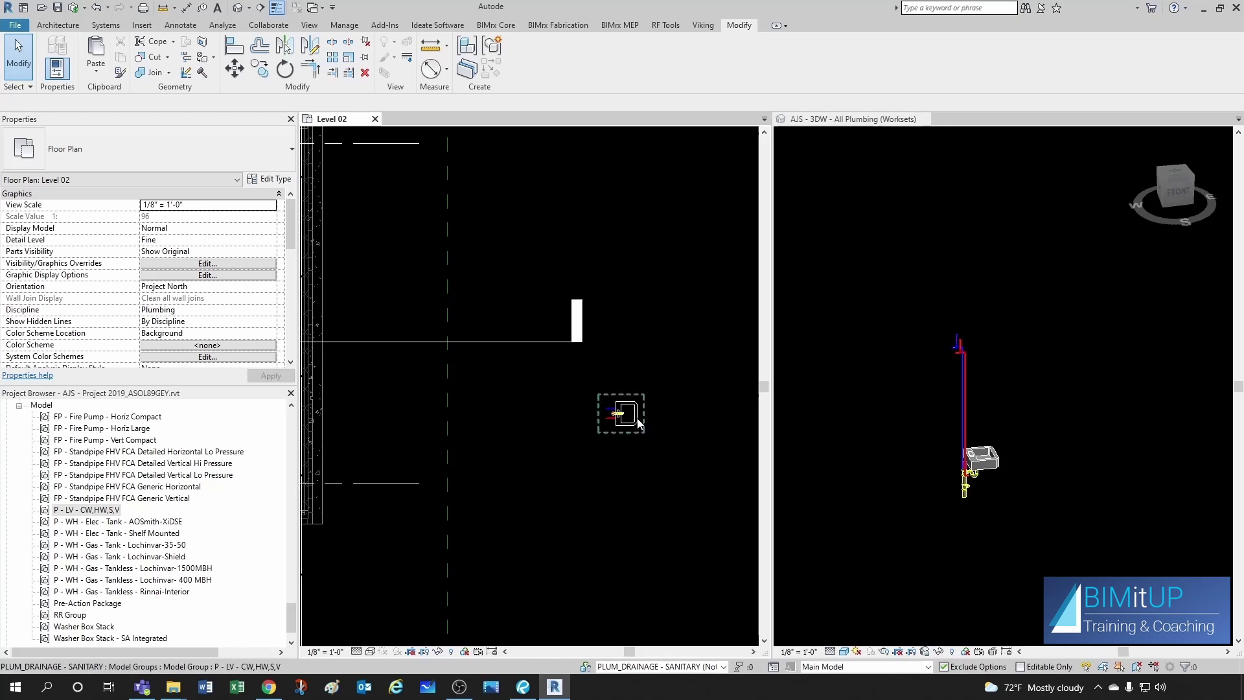
pyautogui.click(260, 68)
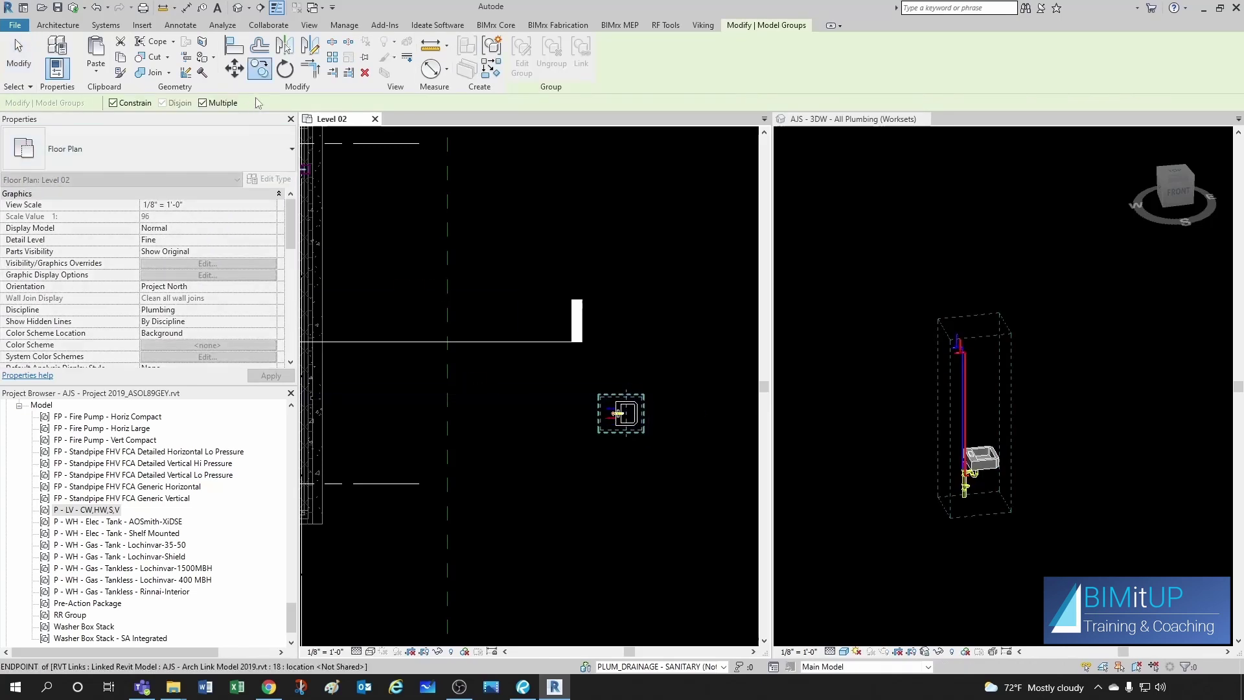
pyautogui.click(113, 103)
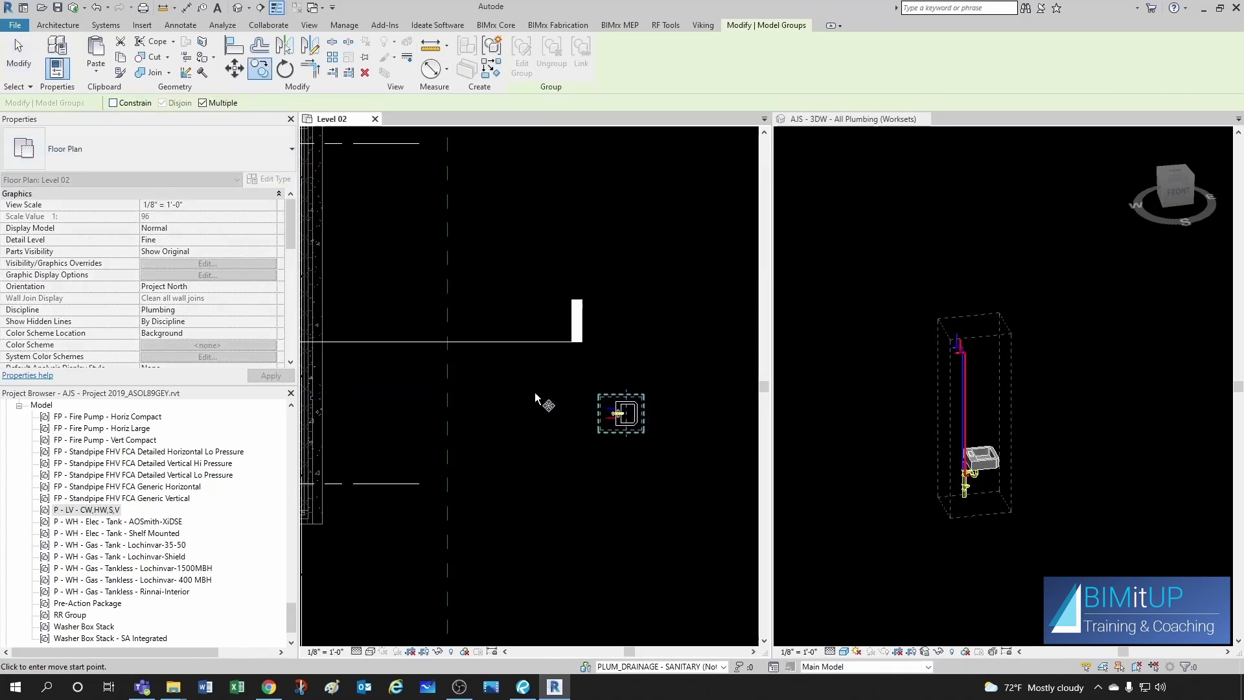
pyautogui.click(570, 395)
pyautogui.scroll(-1, 573, 399)
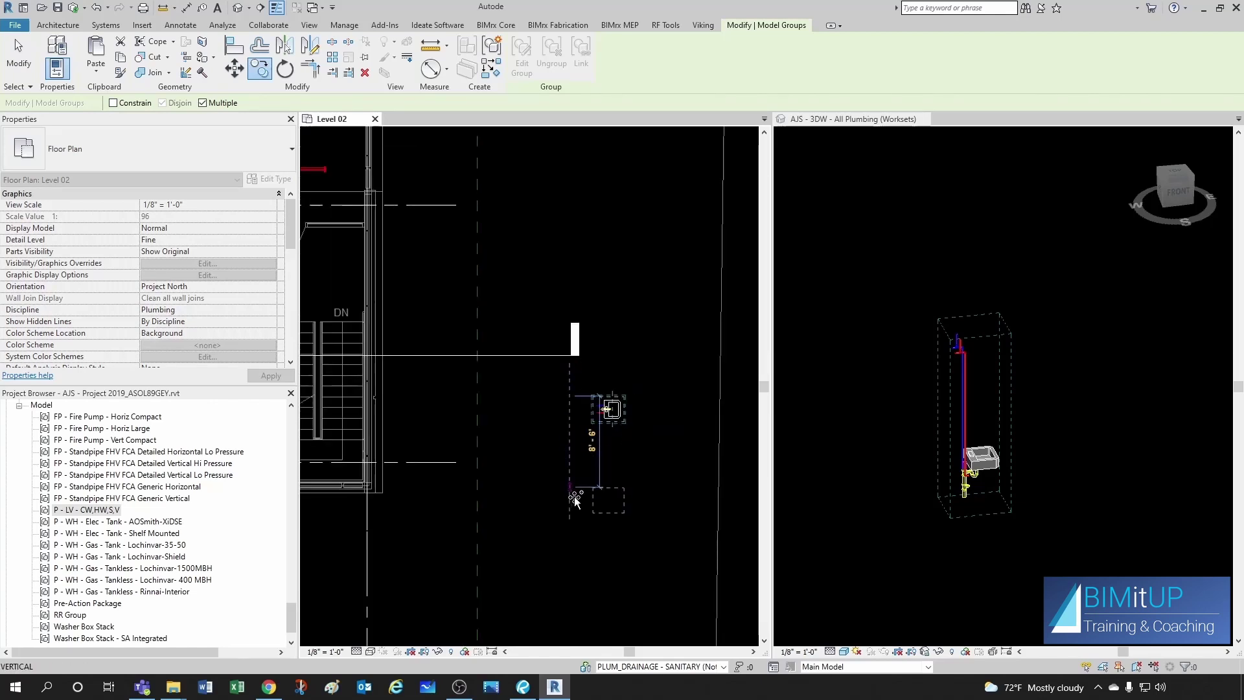
pyautogui.click(567, 521)
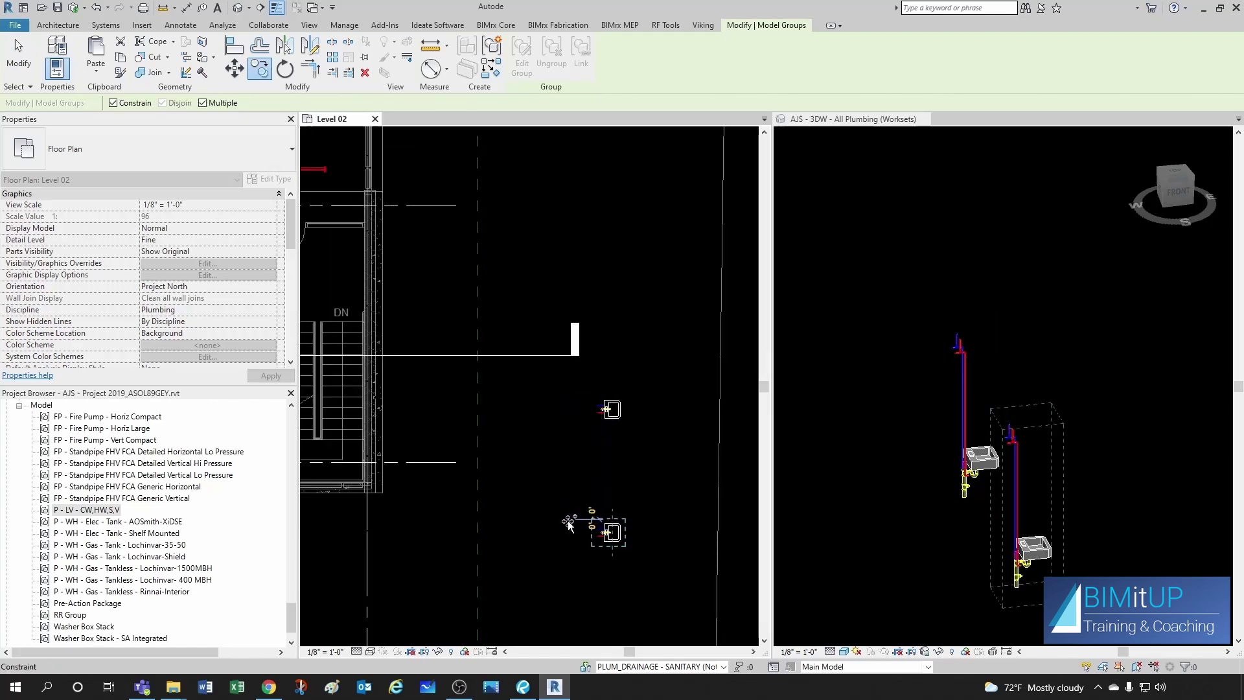
pyautogui.moveTo(586, 518); pyautogui.dragTo(567, 388, button='middle')
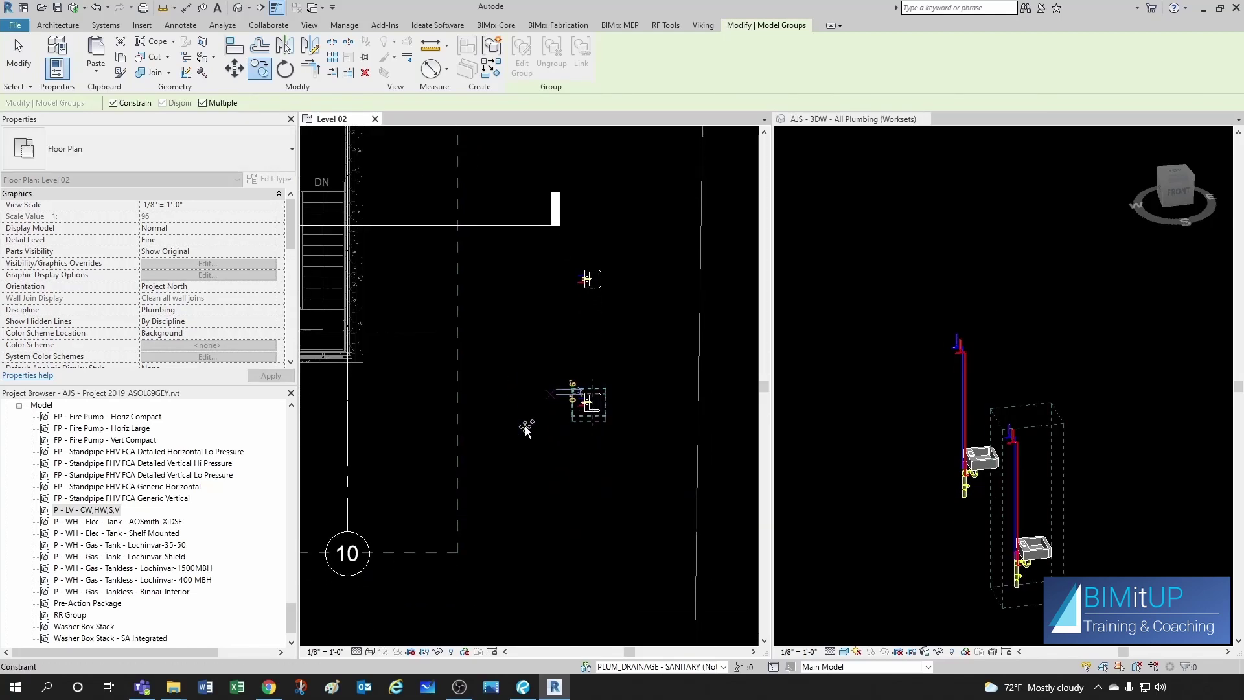
pyautogui.click(525, 508)
pyautogui.moveTo(536, 536); pyautogui.dragTo(499, 422, button='middle')
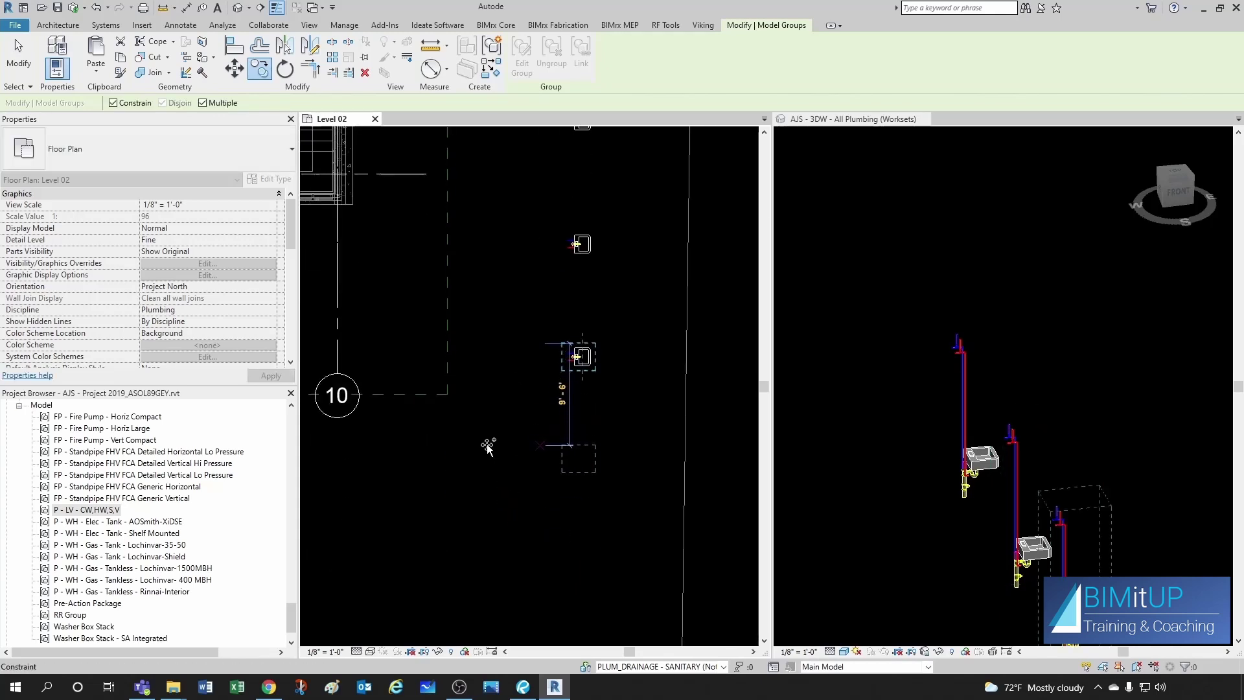
pyautogui.click(486, 439)
# Step: Place one more copy of the lavatory group beside the column, across the long site line, and end the Copy command
pyautogui.moveTo(527, 388); pyautogui.dragTo(491, 444, button='middle')
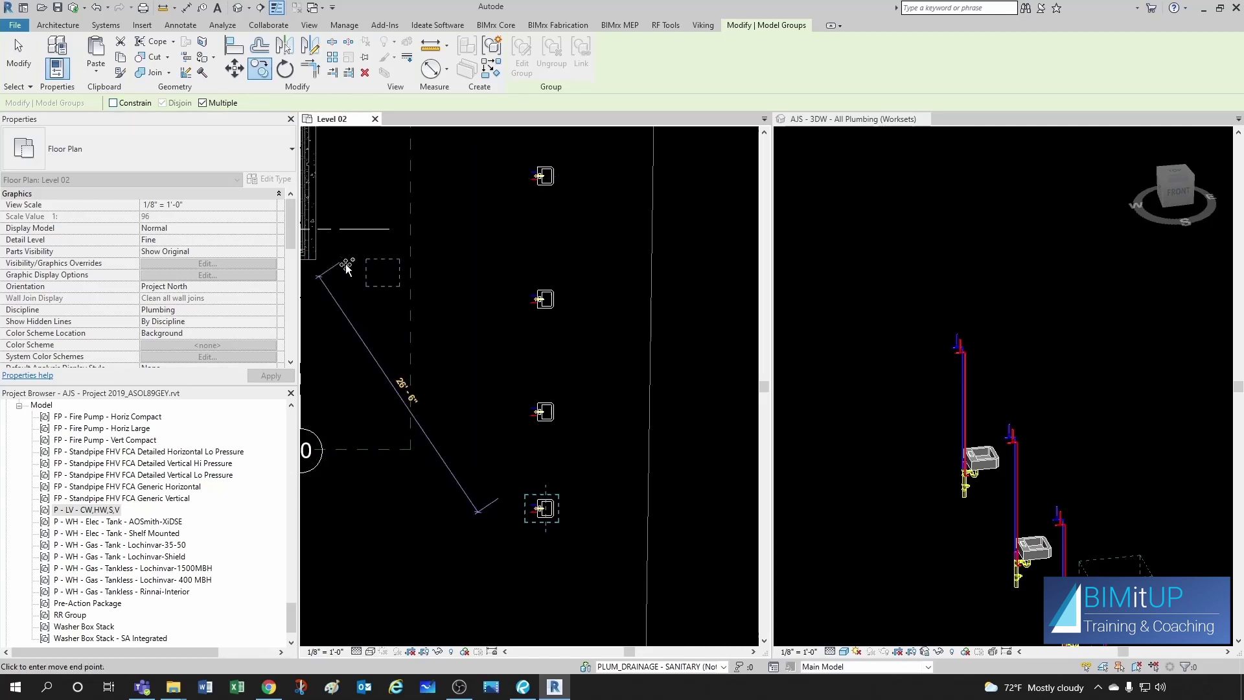
pyautogui.scroll(1, 603, 329)
pyautogui.click(646, 350)
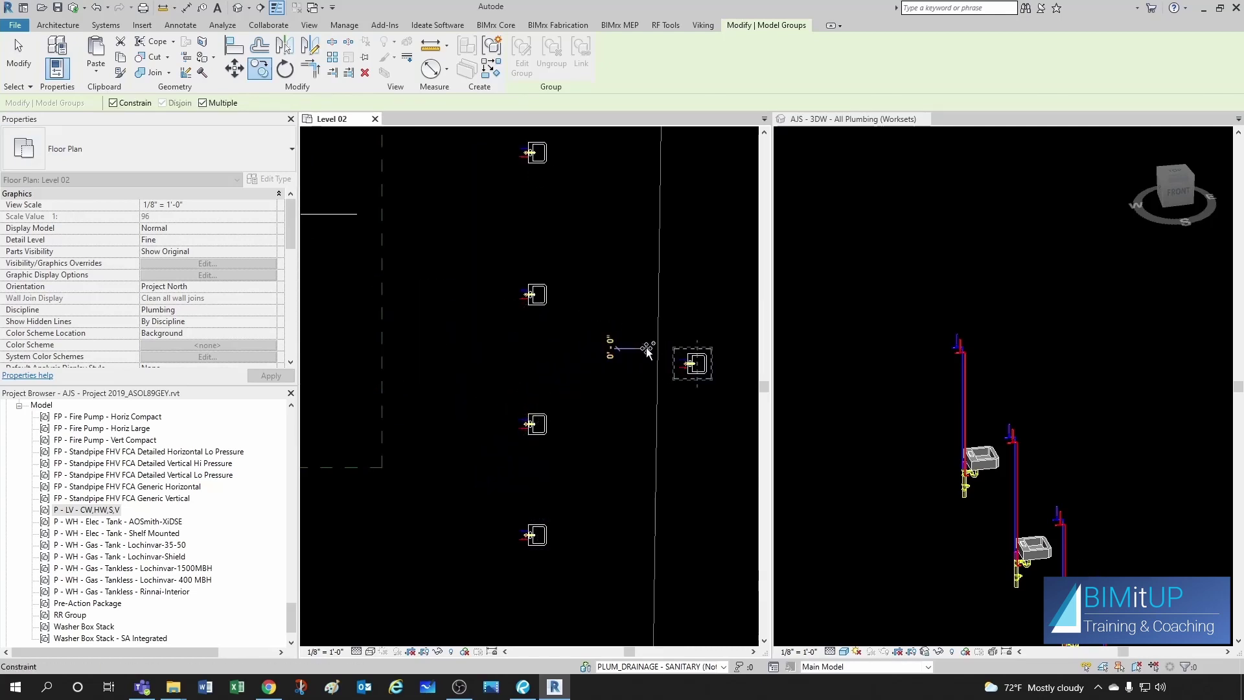
pyautogui.press('Escape')
pyautogui.press('Escape')
# Step: Review the P - LV - CW,HW,S,V entry in the model group list and its placed copies in the Level 02 plan and 3D view
pyautogui.scroll(-1, 575, 359)
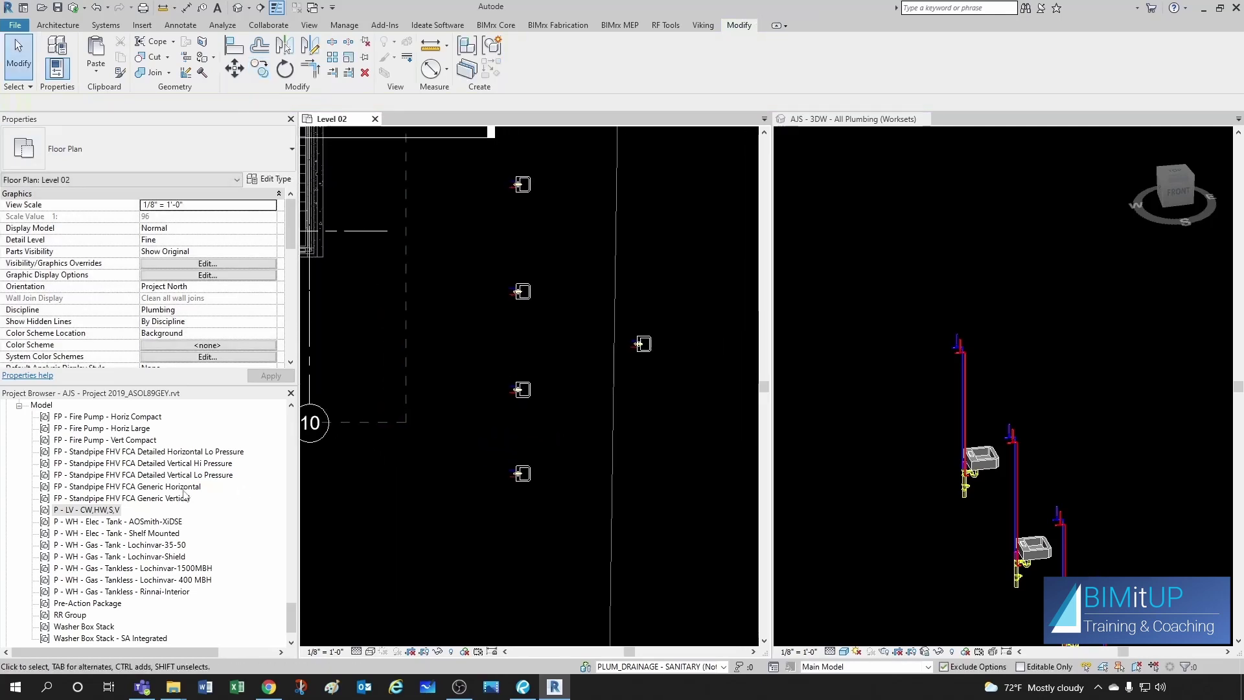
pyautogui.click(65, 509)
pyautogui.scroll(1, 60, 499)
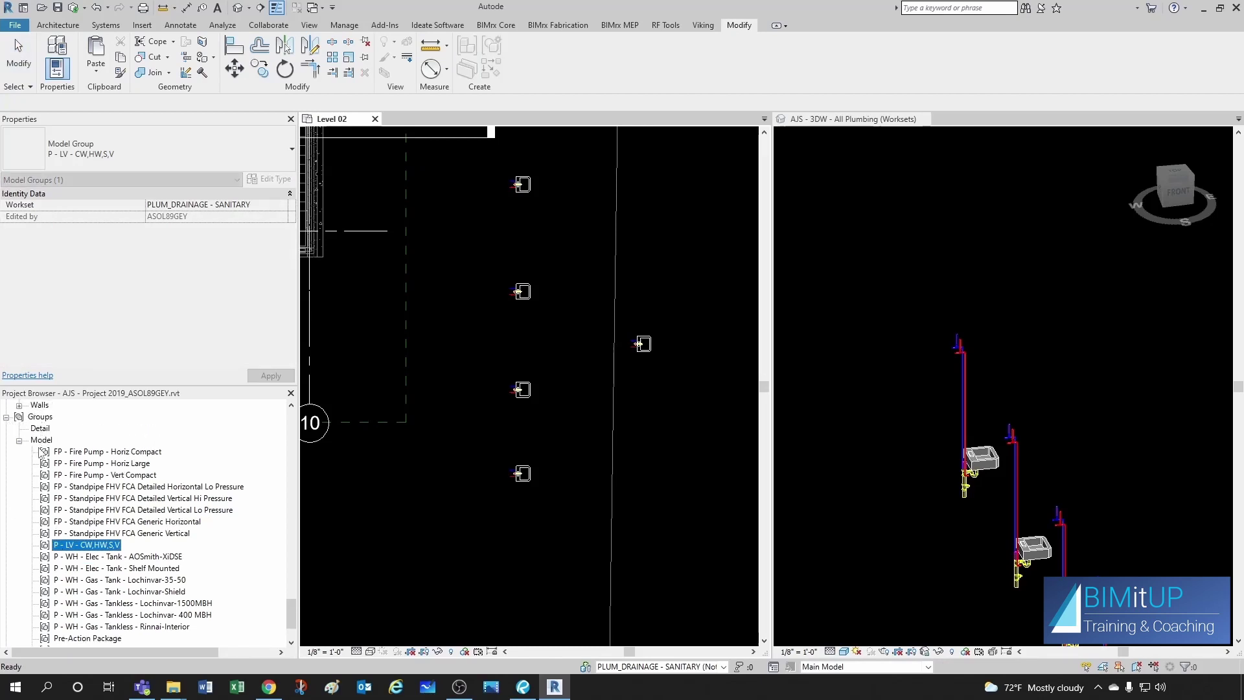
pyautogui.scroll(-1, 82, 524)
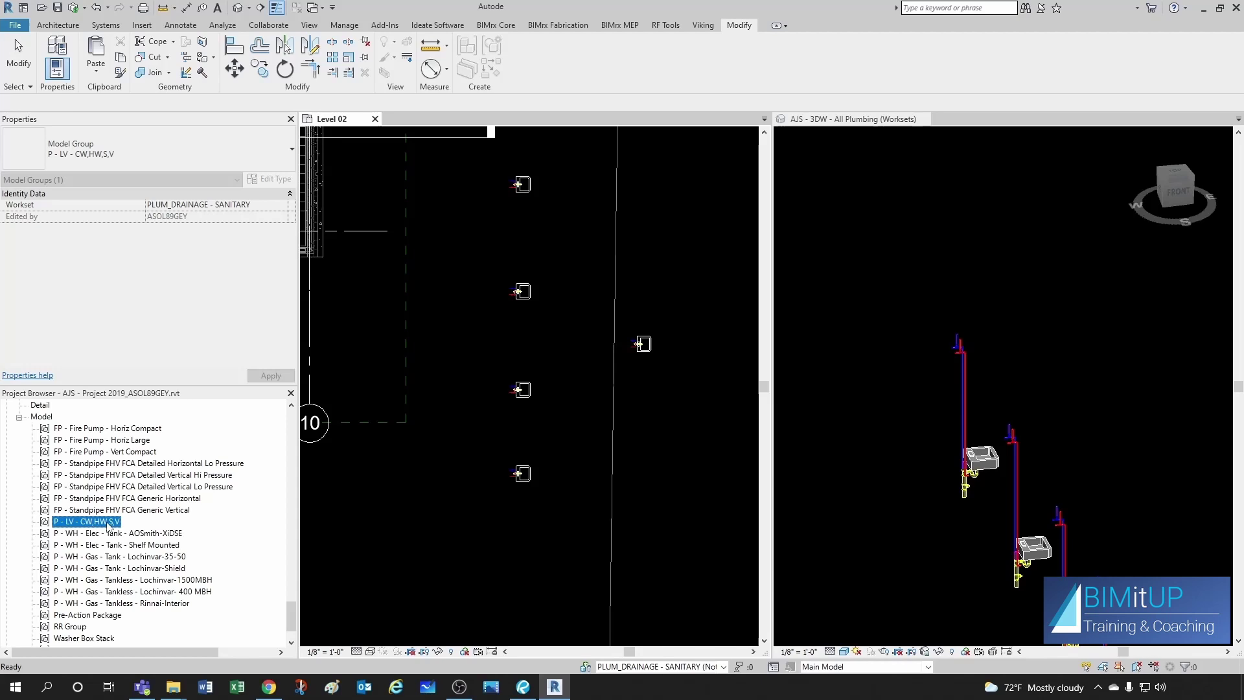
pyautogui.scroll(-2, 96, 526)
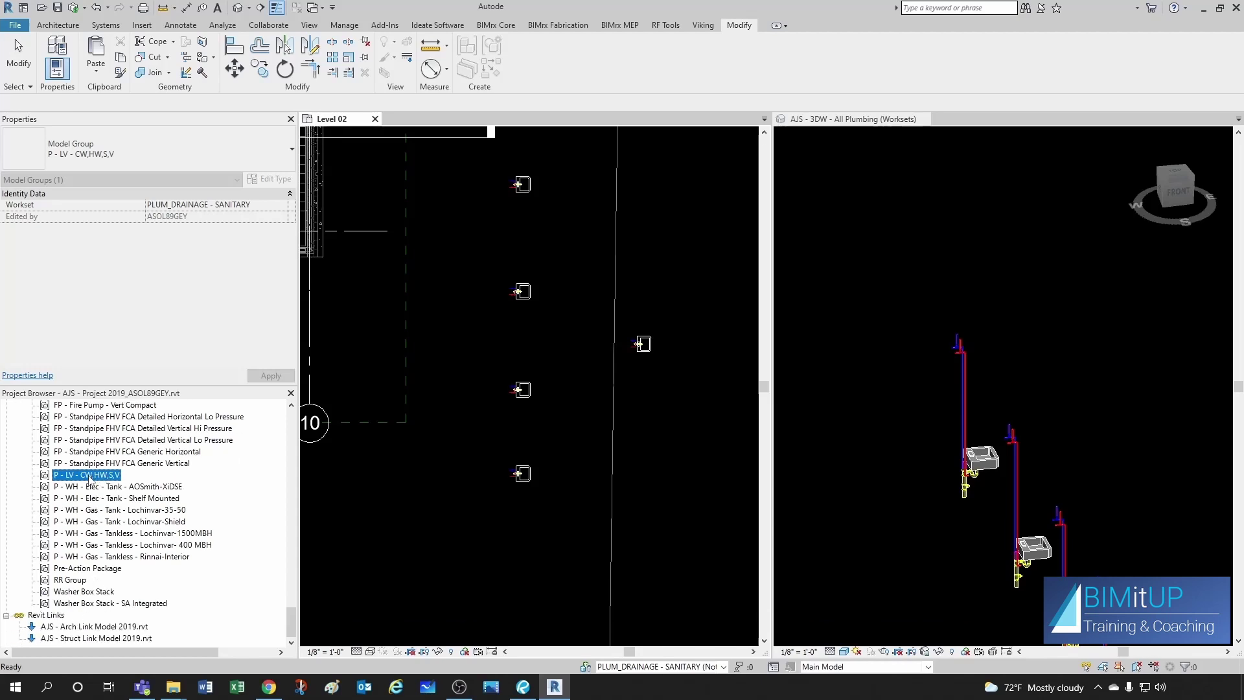
pyautogui.click(385, 455)
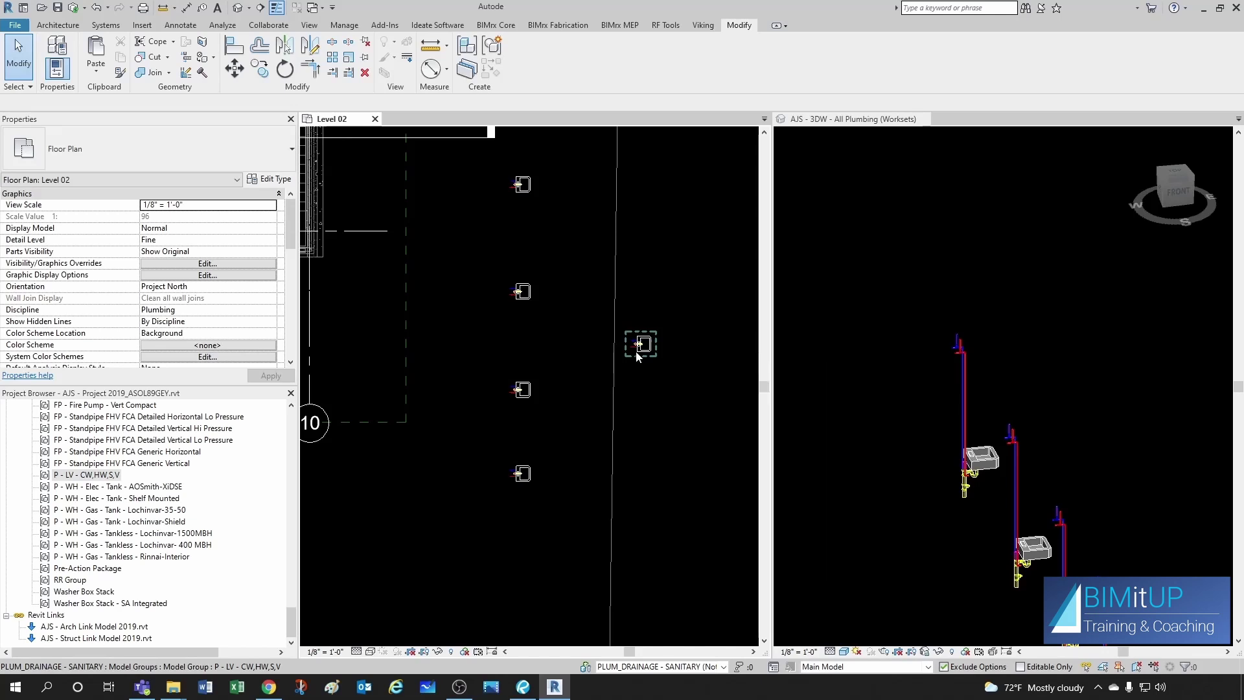
pyautogui.scroll(1, 604, 372)
pyautogui.moveTo(607, 388); pyautogui.dragTo(598, 445, button='middle')
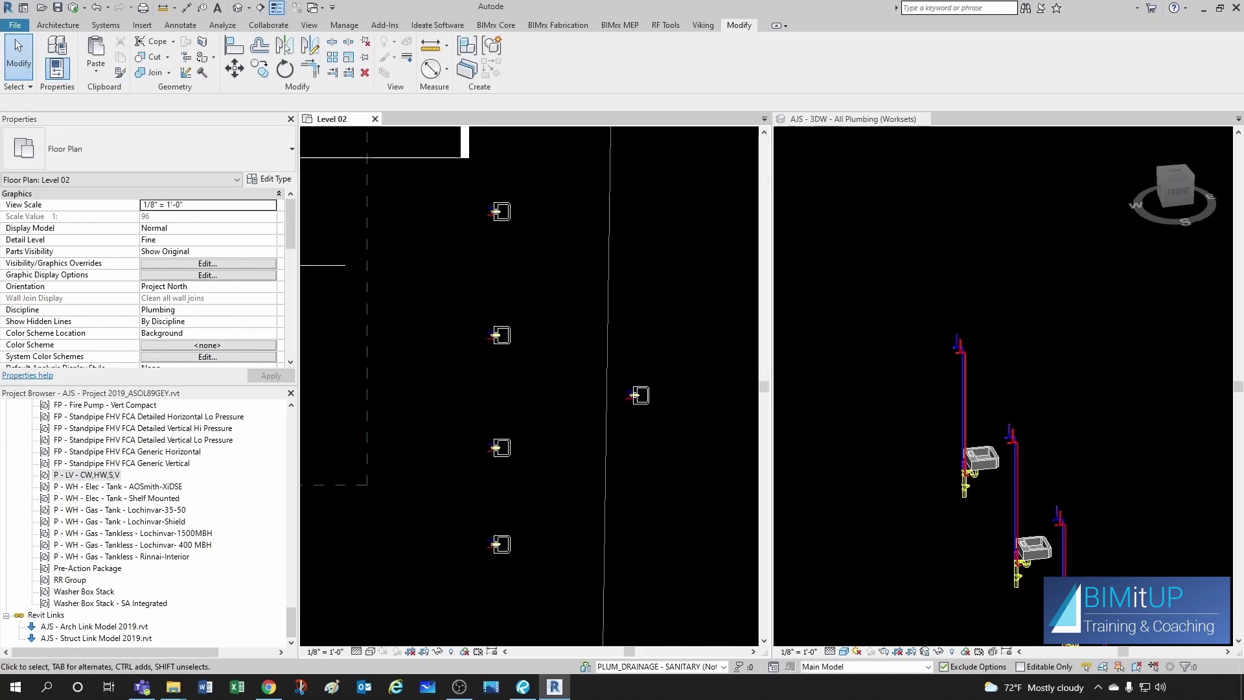
pyautogui.hotkey('alt', 'Tab')
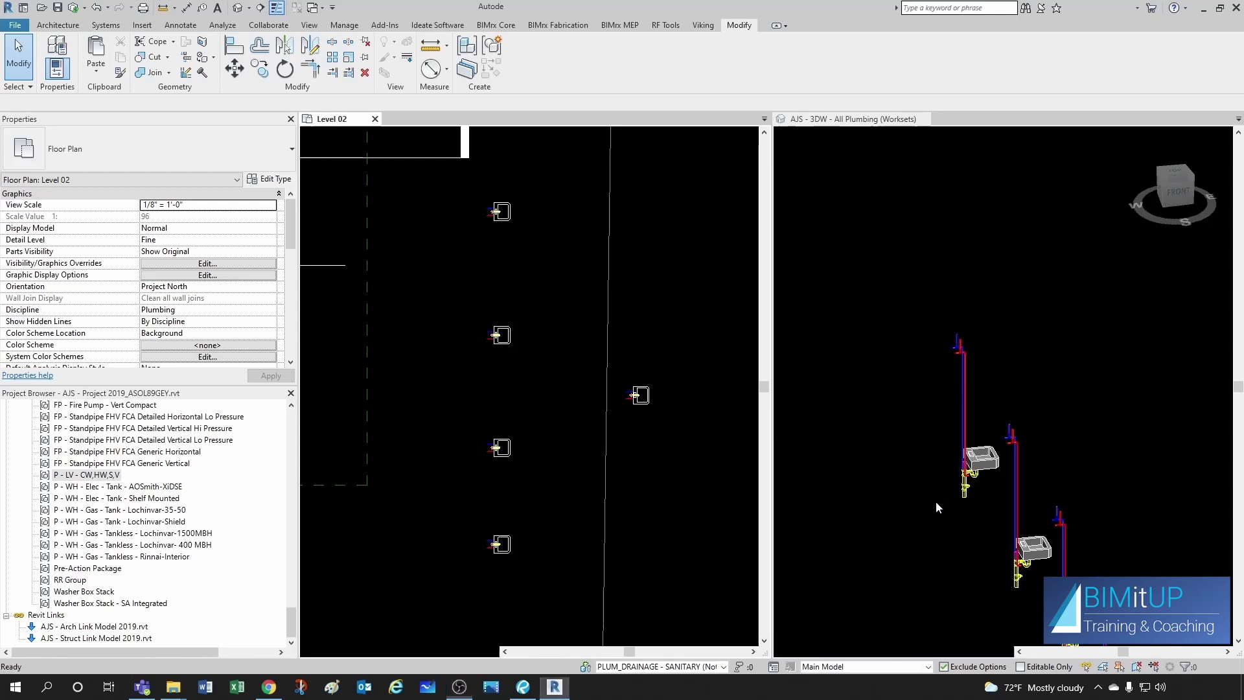
pyautogui.click(935, 500)
pyautogui.moveTo(952, 525); pyautogui.dragTo(939, 473, button='middle')
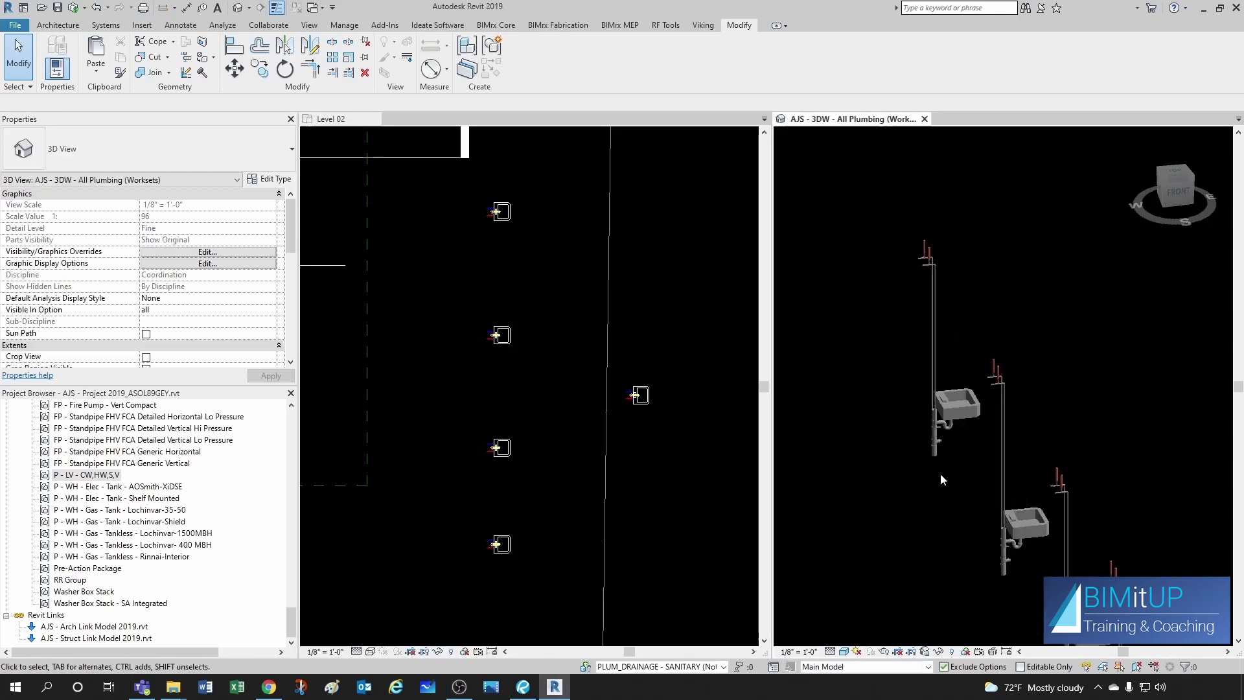
# Step: Edit the top lavatory group in the column, deleting the drain pipe and fitting below the trap connection, and finish the group edit
pyautogui.click(935, 459)
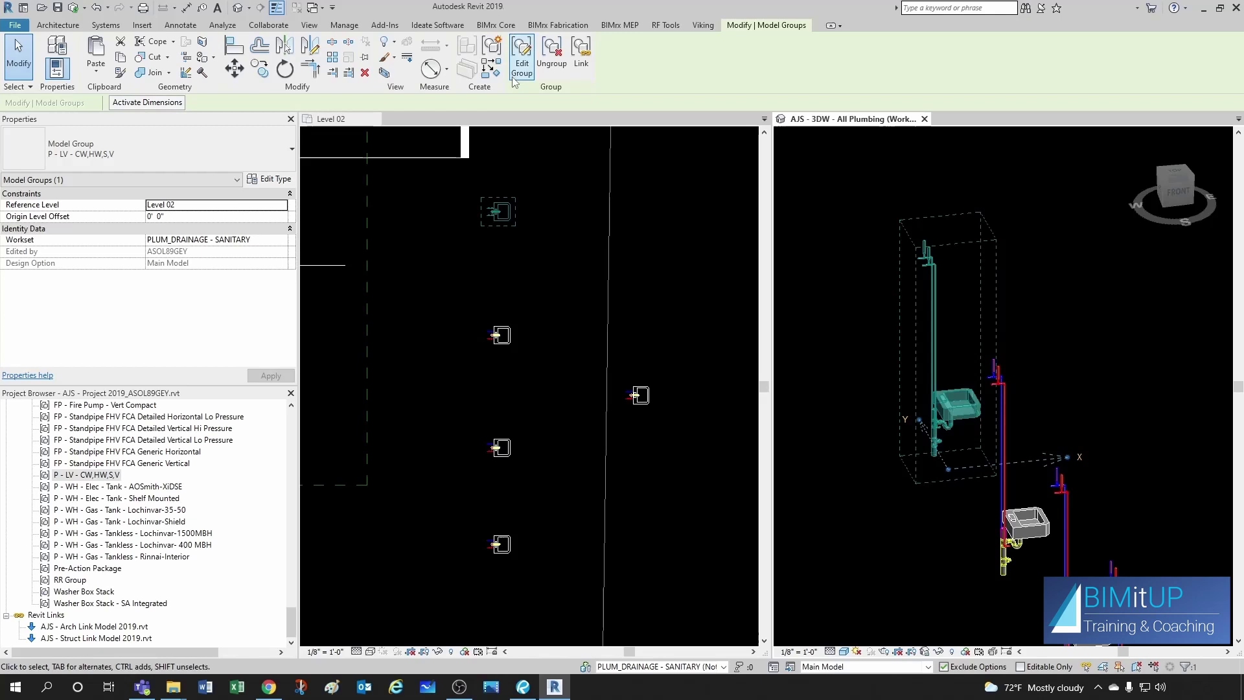
pyautogui.click(522, 58)
pyautogui.scroll(5, 955, 446)
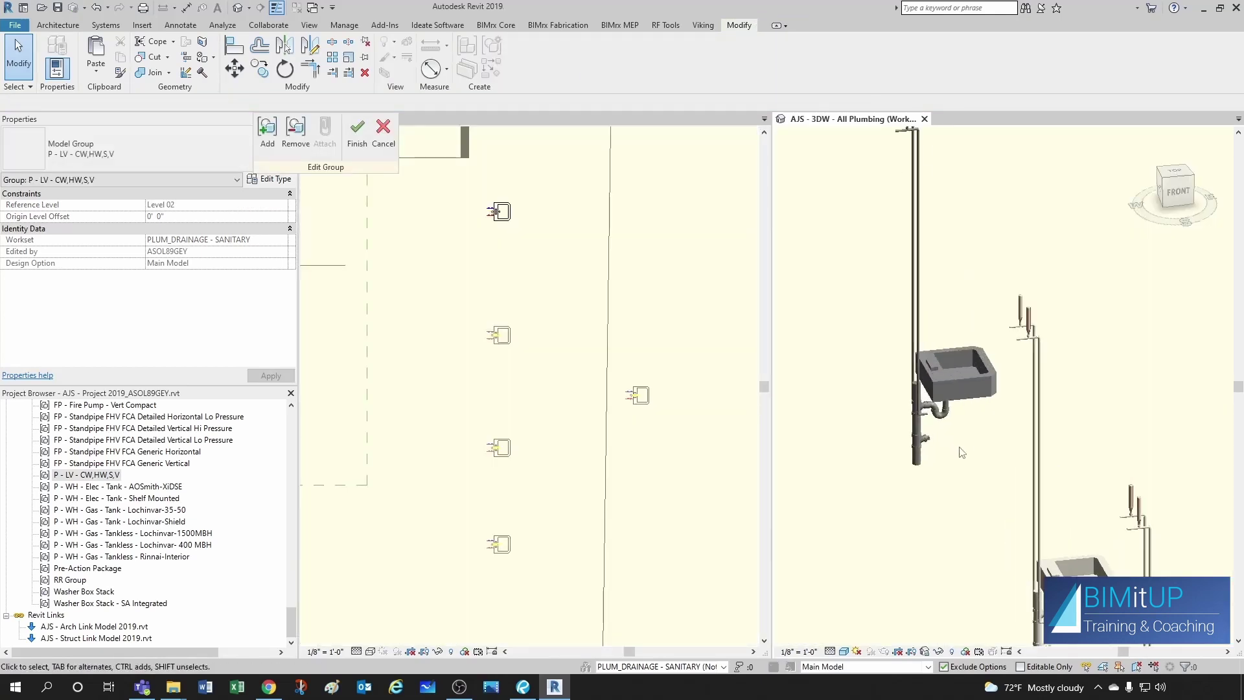
pyautogui.moveTo(885, 423); pyautogui.dragTo(939, 486)
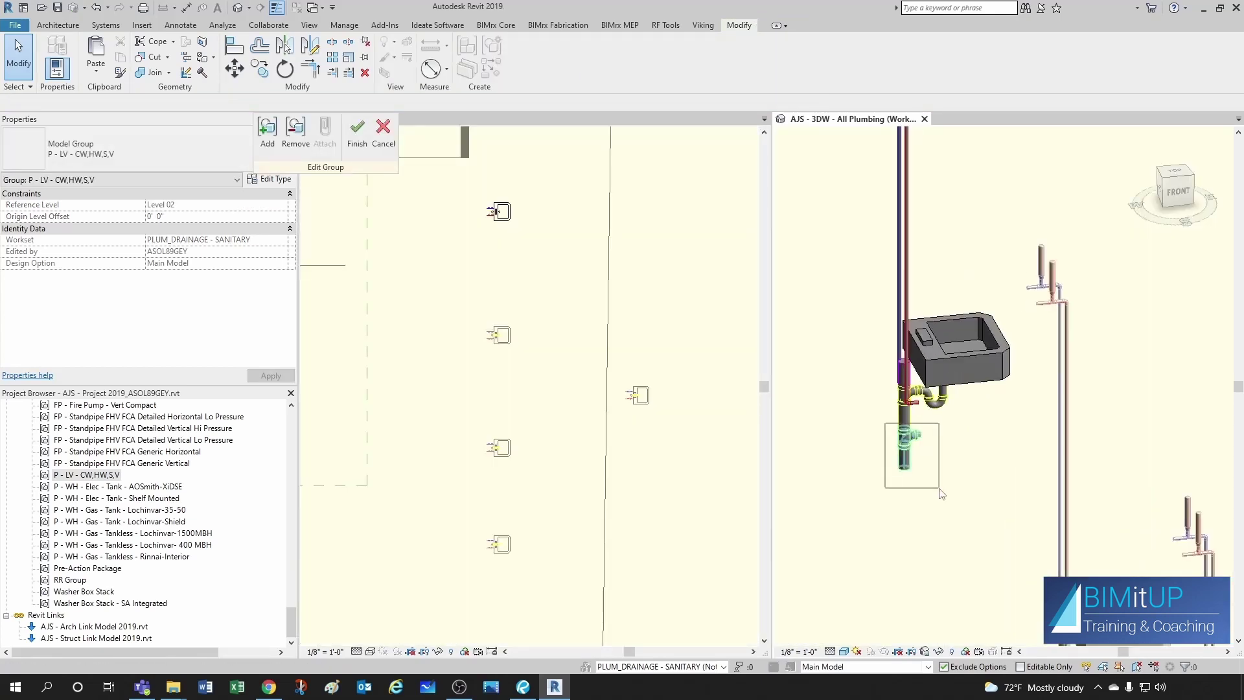
pyautogui.press('Delete')
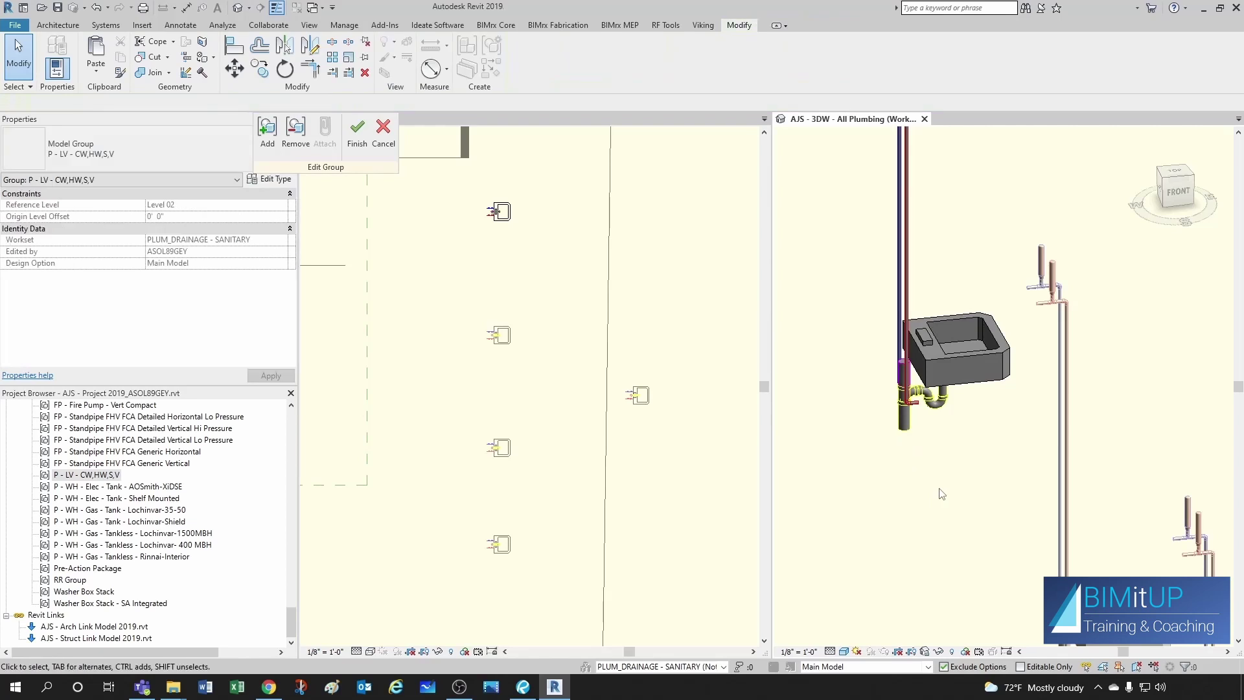
pyautogui.click(357, 133)
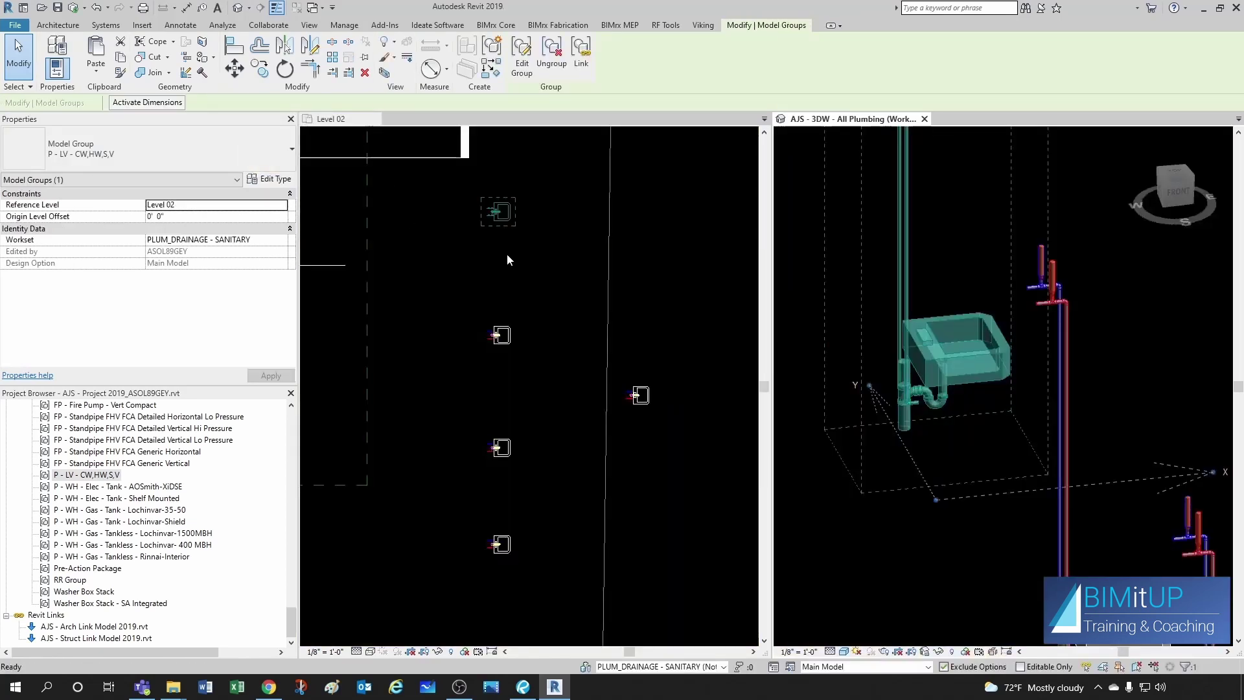
# Step: Check the other lavatory copies for the shortened drain in the 3D view and undo the group edit
pyautogui.click(507, 247)
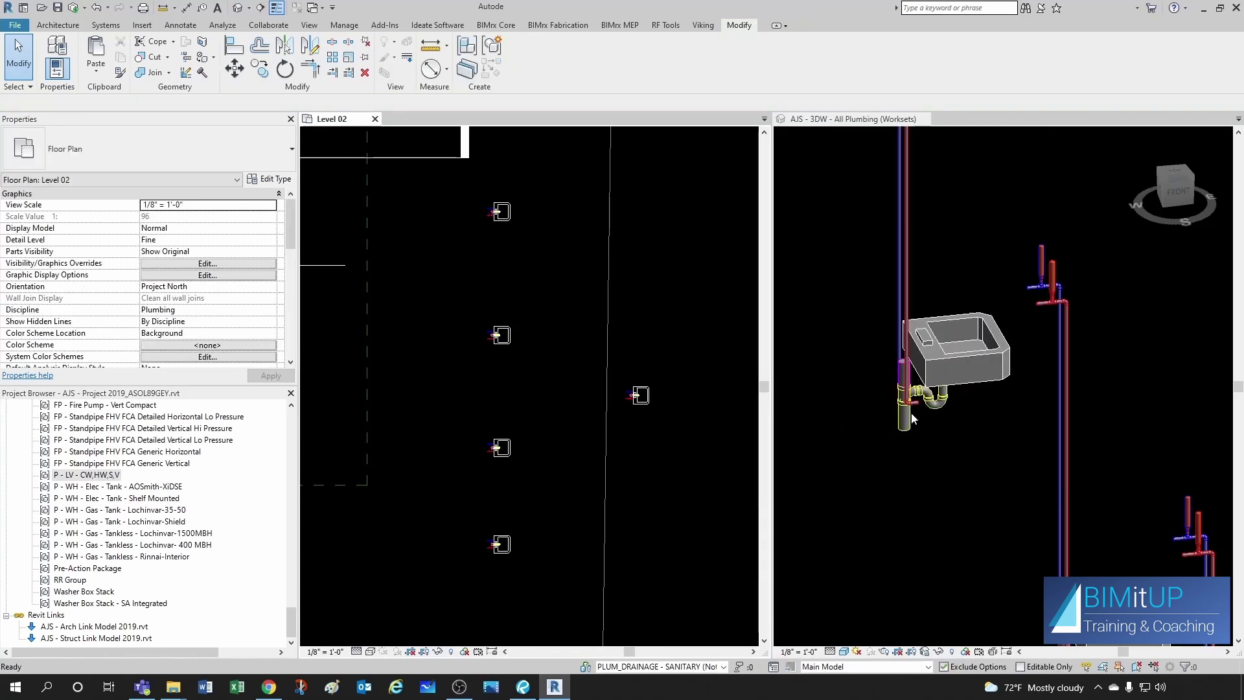
pyautogui.click(910, 386)
pyautogui.click(933, 430)
pyautogui.scroll(-3, 933, 430)
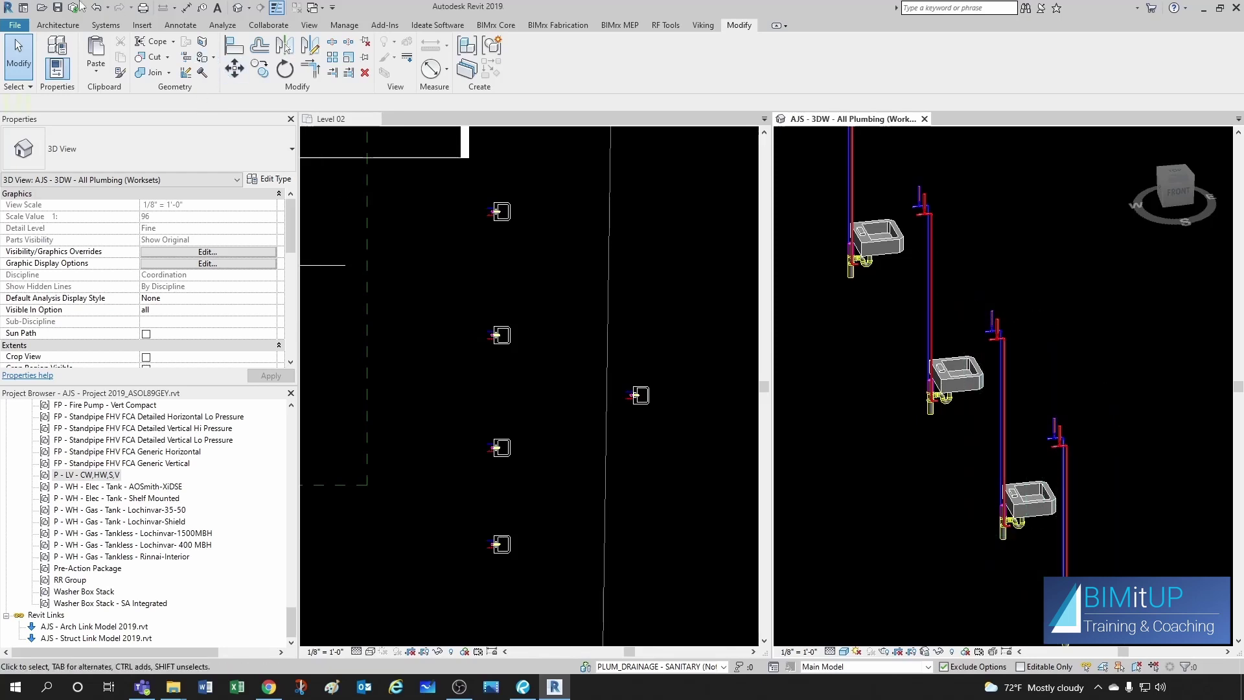
pyautogui.click(97, 9)
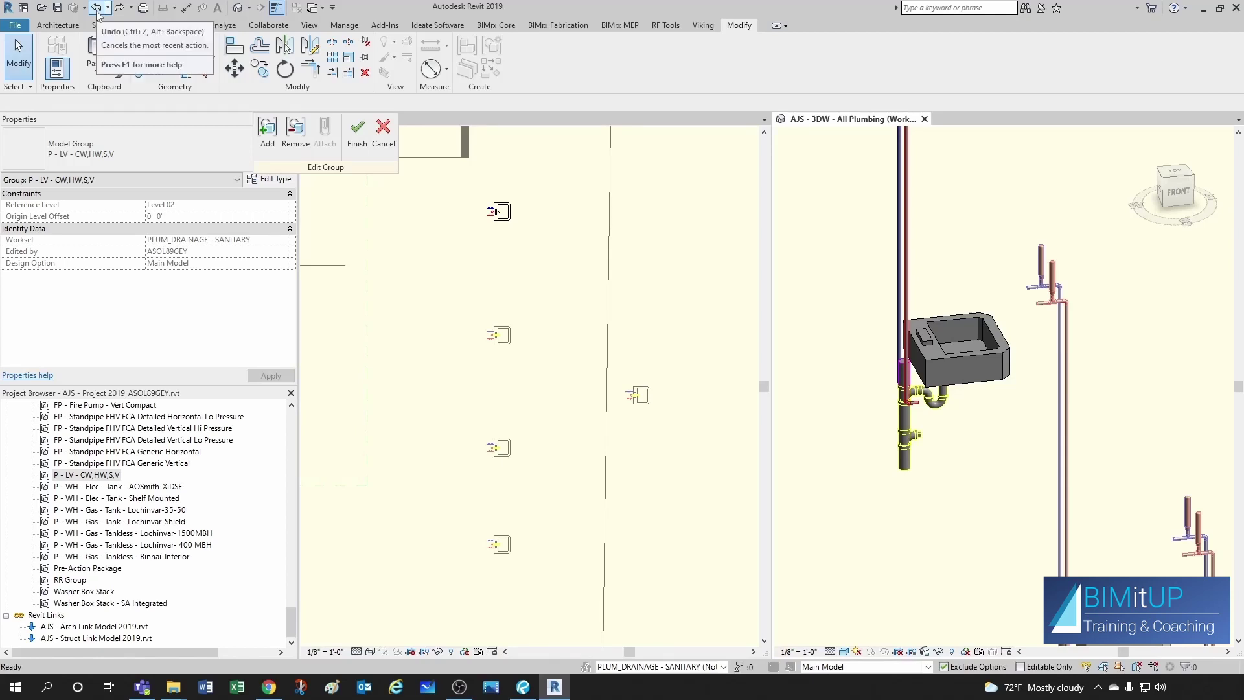
pyautogui.click(97, 9)
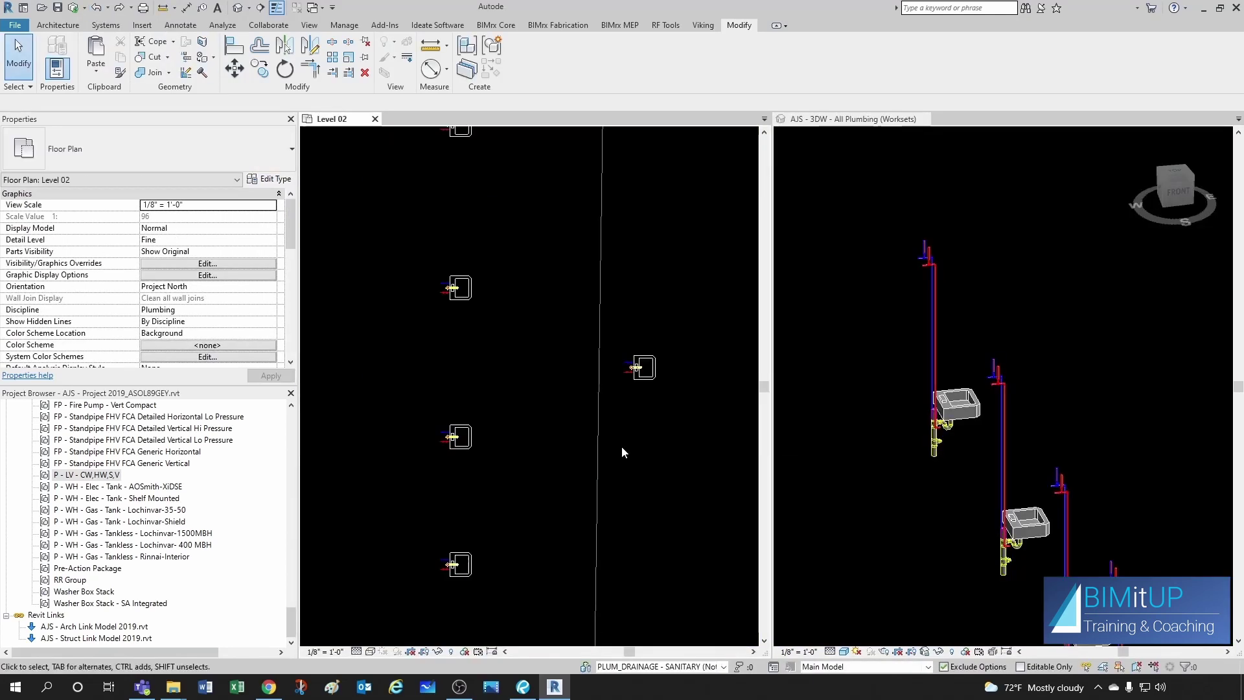
# Step: Ungroup the single lavatory copy across the long site line in the Level 02 plan
pyautogui.click(641, 383)
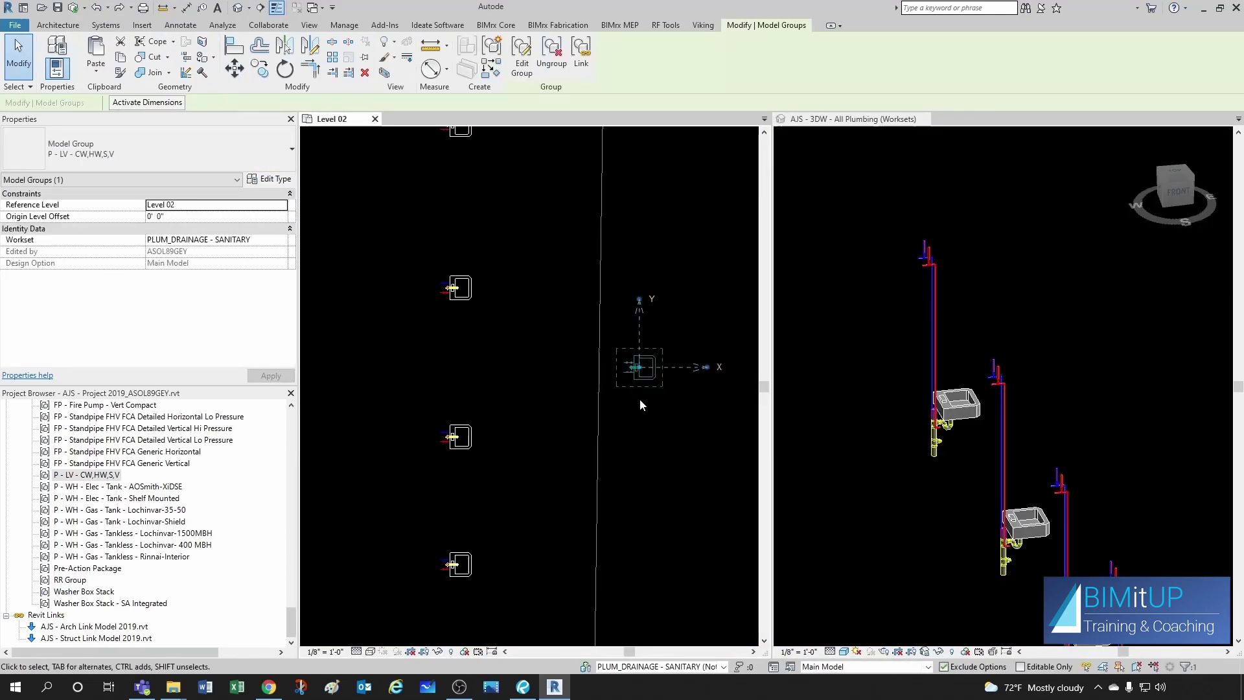
pyautogui.click(551, 55)
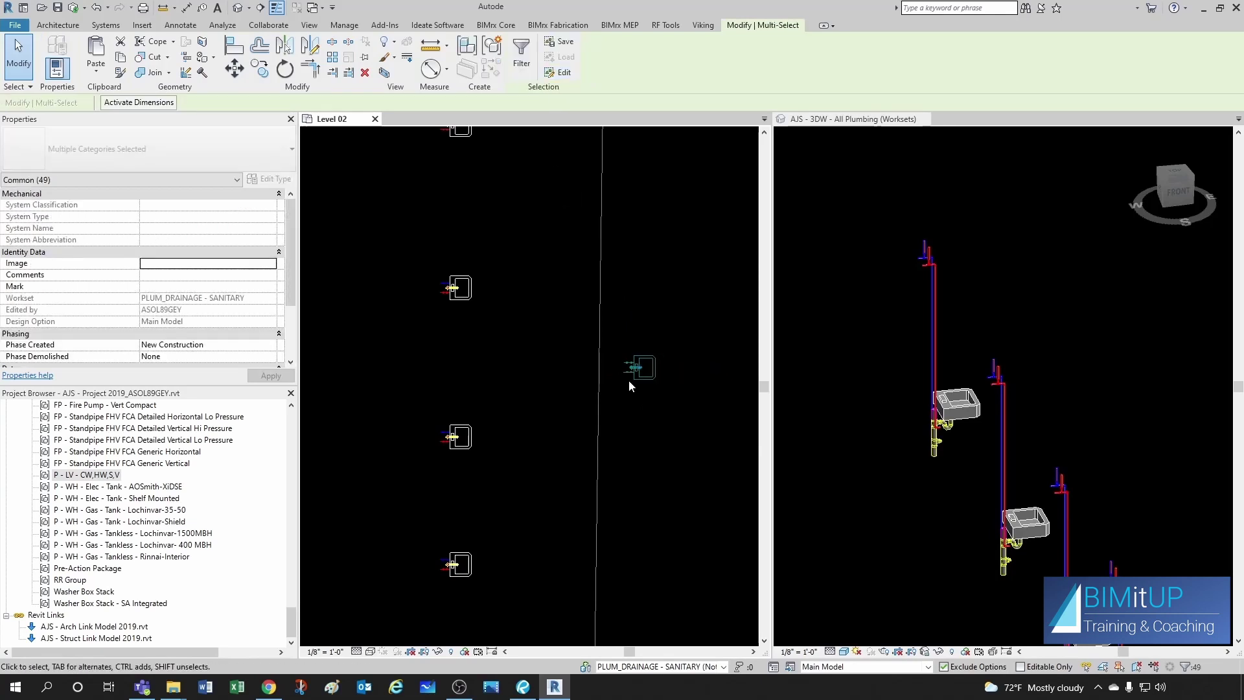
pyautogui.click(674, 392)
pyautogui.scroll(2, 679, 394)
pyautogui.scroll(1, 603, 321)
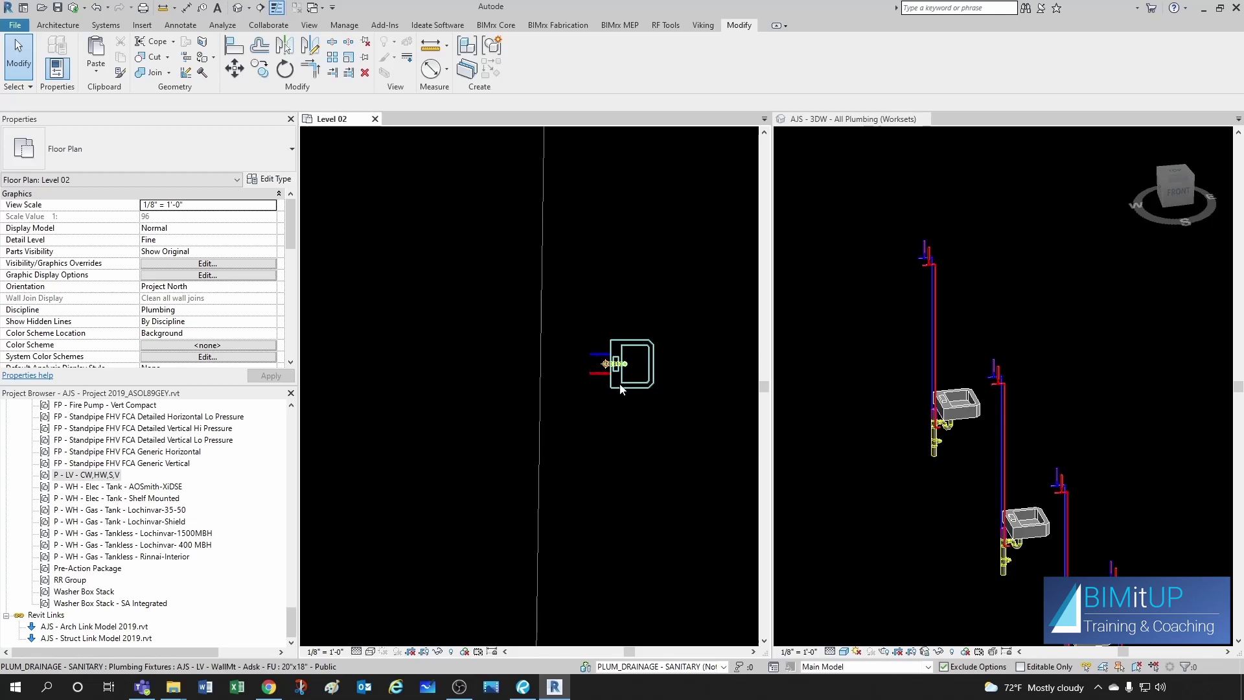
# Step: Group all elements of the ungrouped lavatory as a new model group named P - LV - CW,HW,S,V - Upper levels
pyautogui.moveTo(565, 282); pyautogui.dragTo(688, 453)
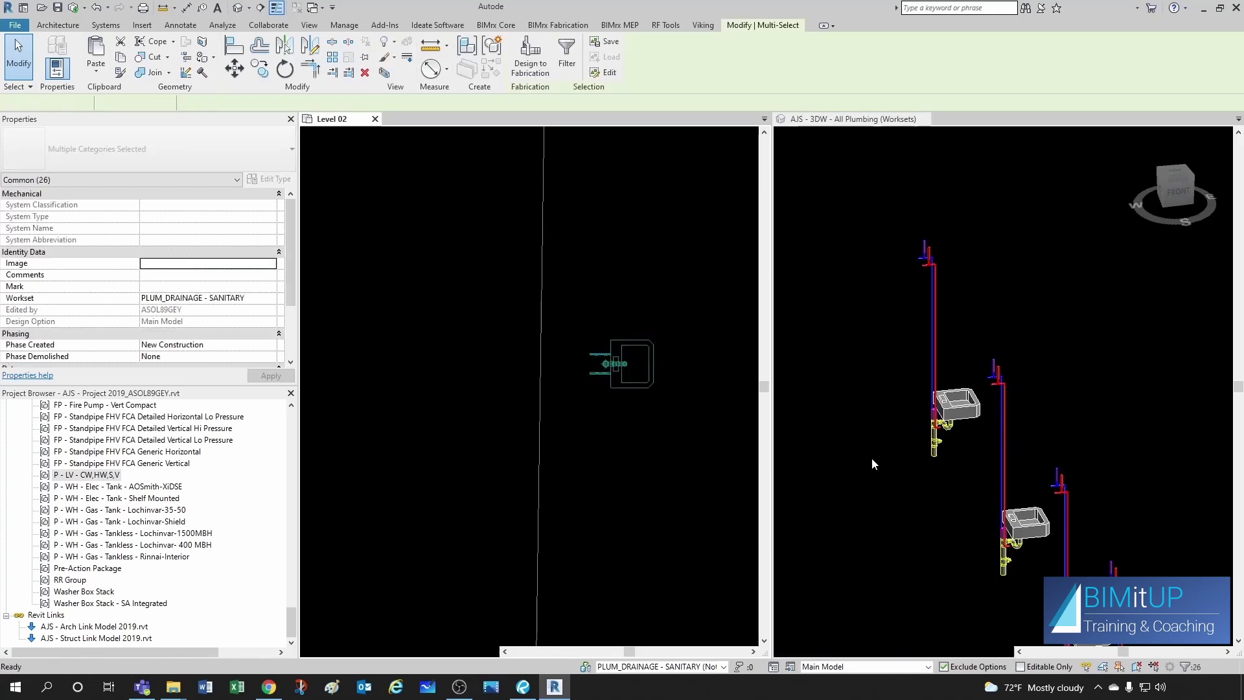
pyautogui.scroll(-3, 872, 425)
pyautogui.scroll(2, 1074, 491)
pyautogui.scroll(1, 1075, 492)
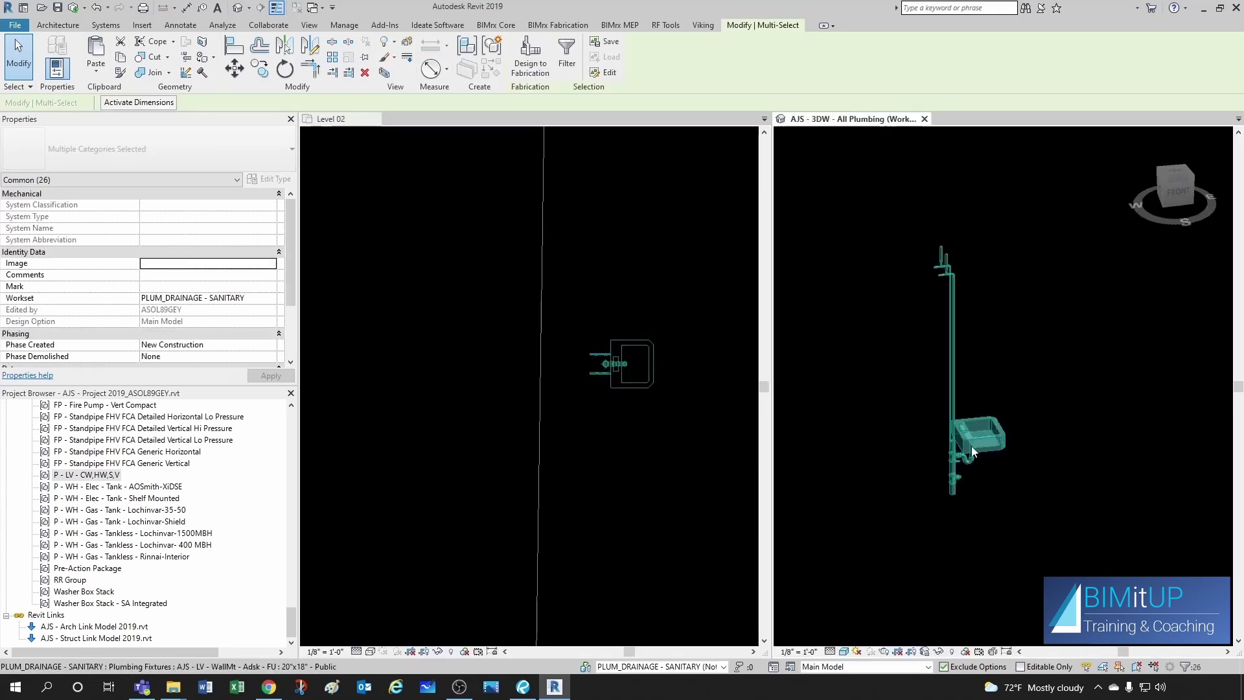
pyautogui.click(684, 409)
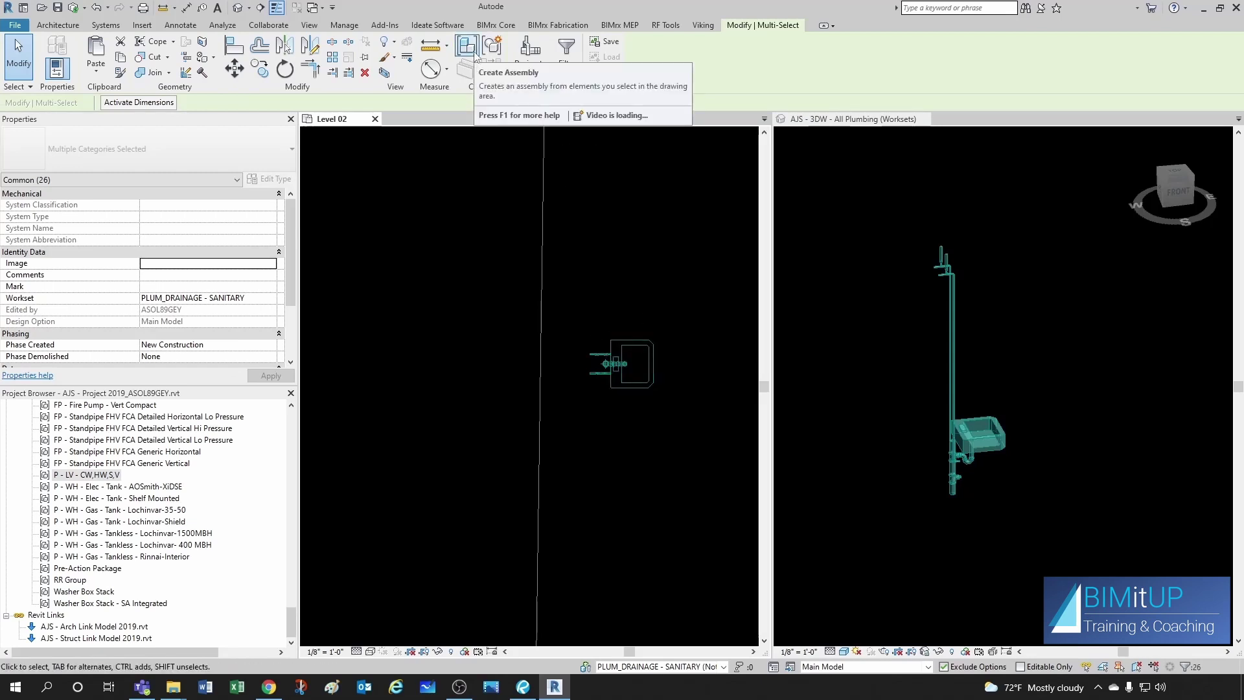
pyautogui.click(490, 52)
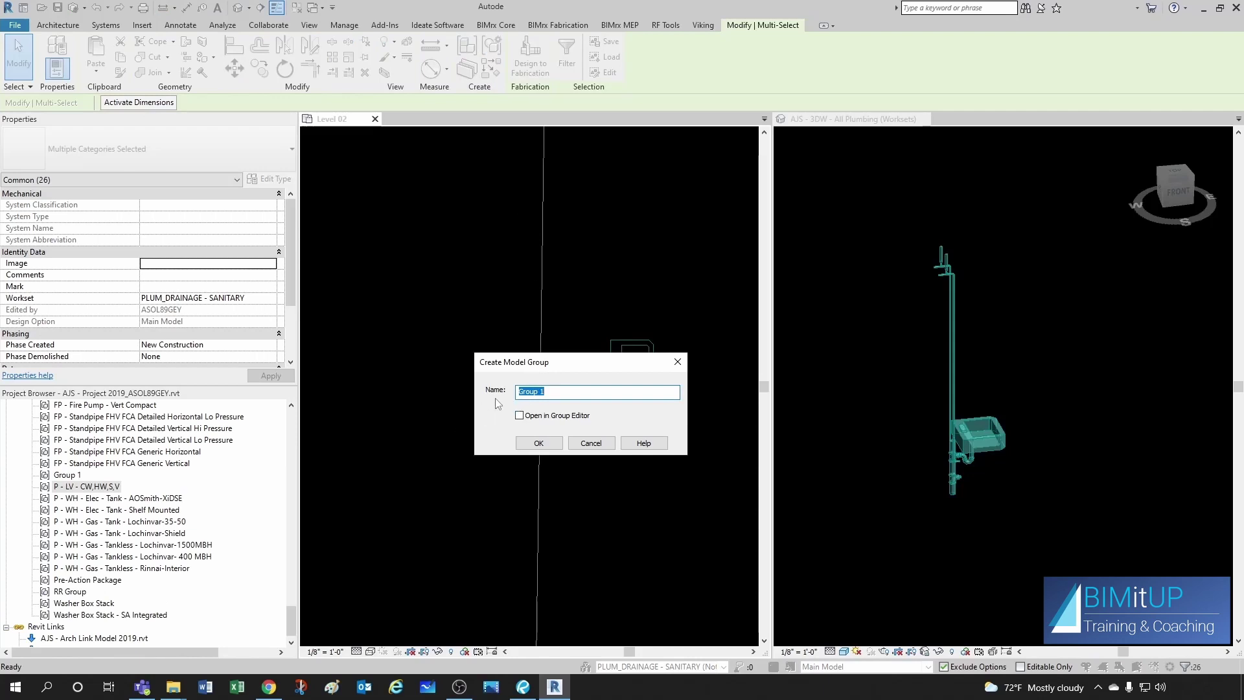
pyautogui.write('P')
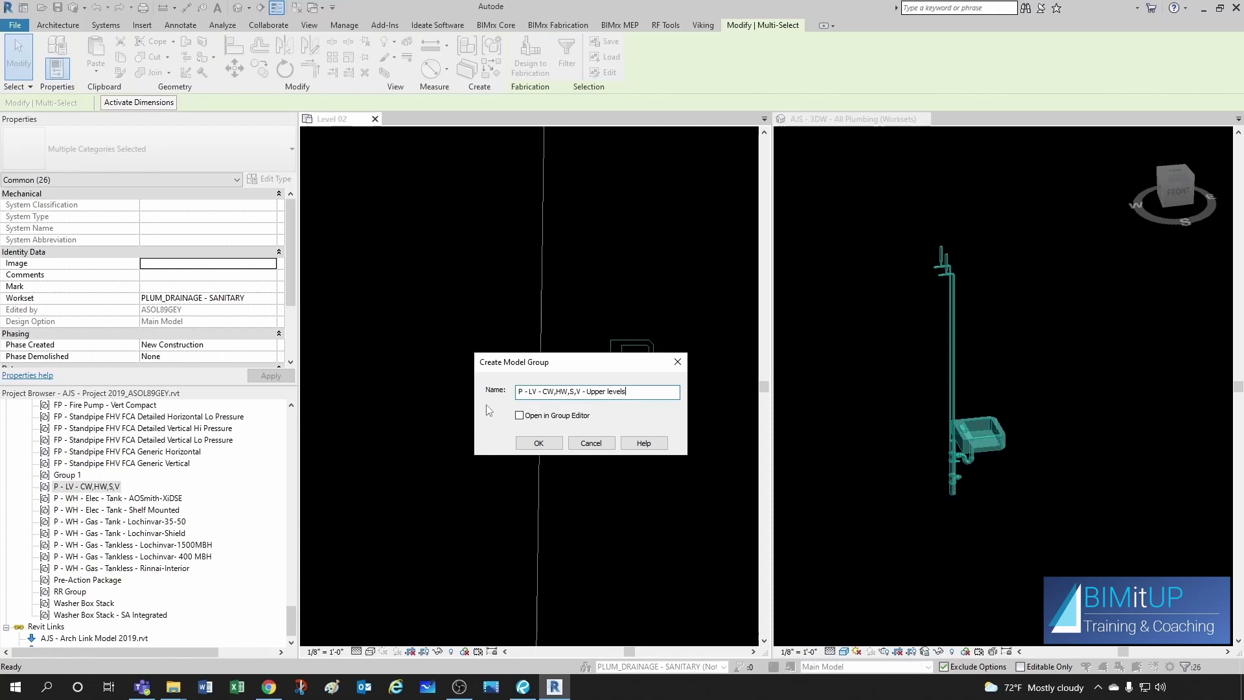
pyautogui.click(550, 446)
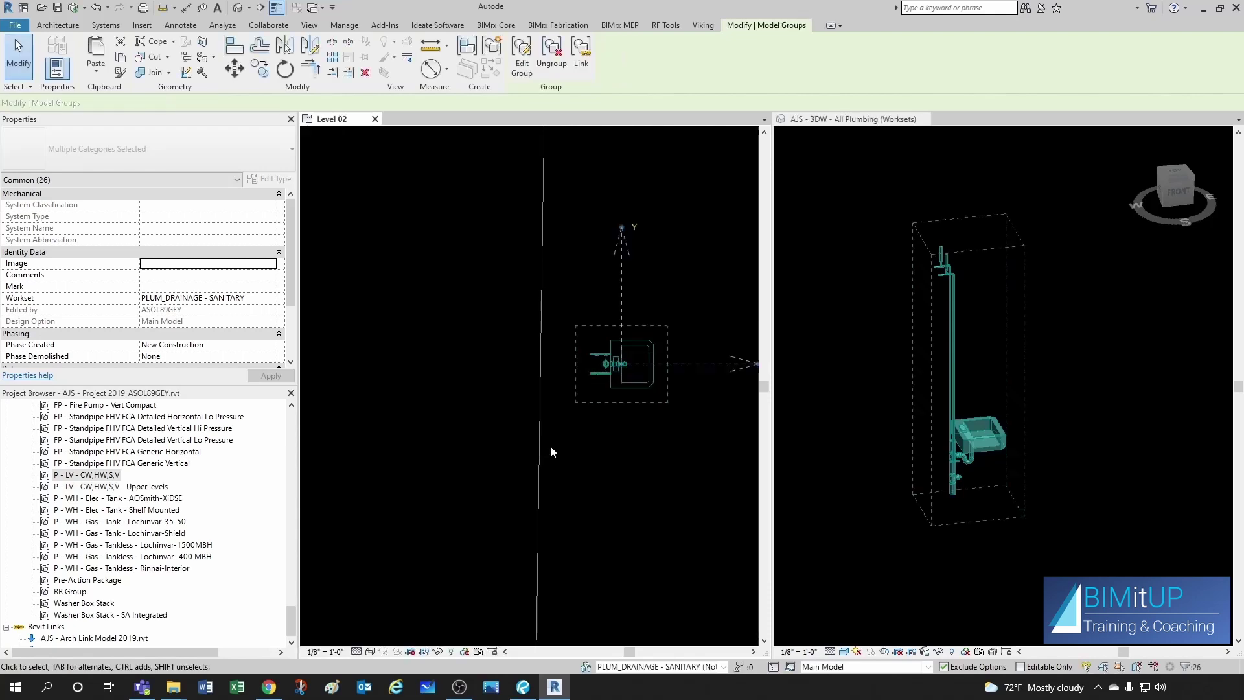
# Step: Edit the P - LV - CW,HW,S,V - Upper levels group, deleting the lower drain pipe and fitting below the trap, and finish
pyautogui.click(138, 488)
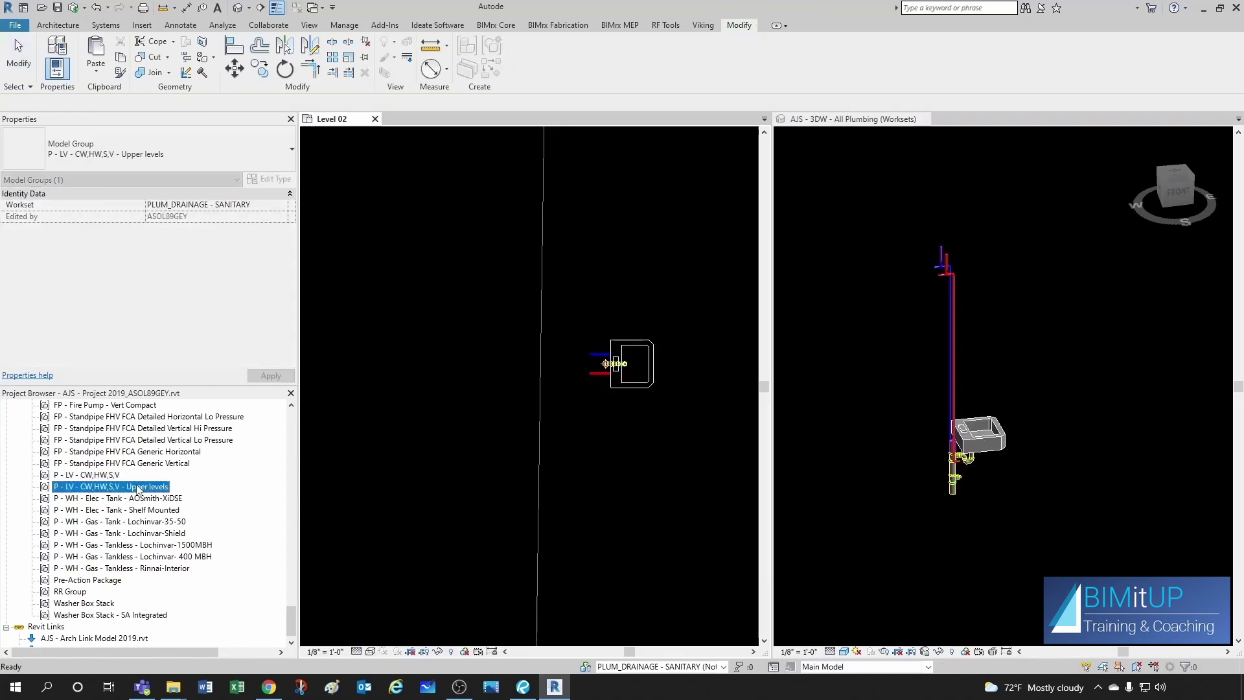
pyautogui.click(677, 441)
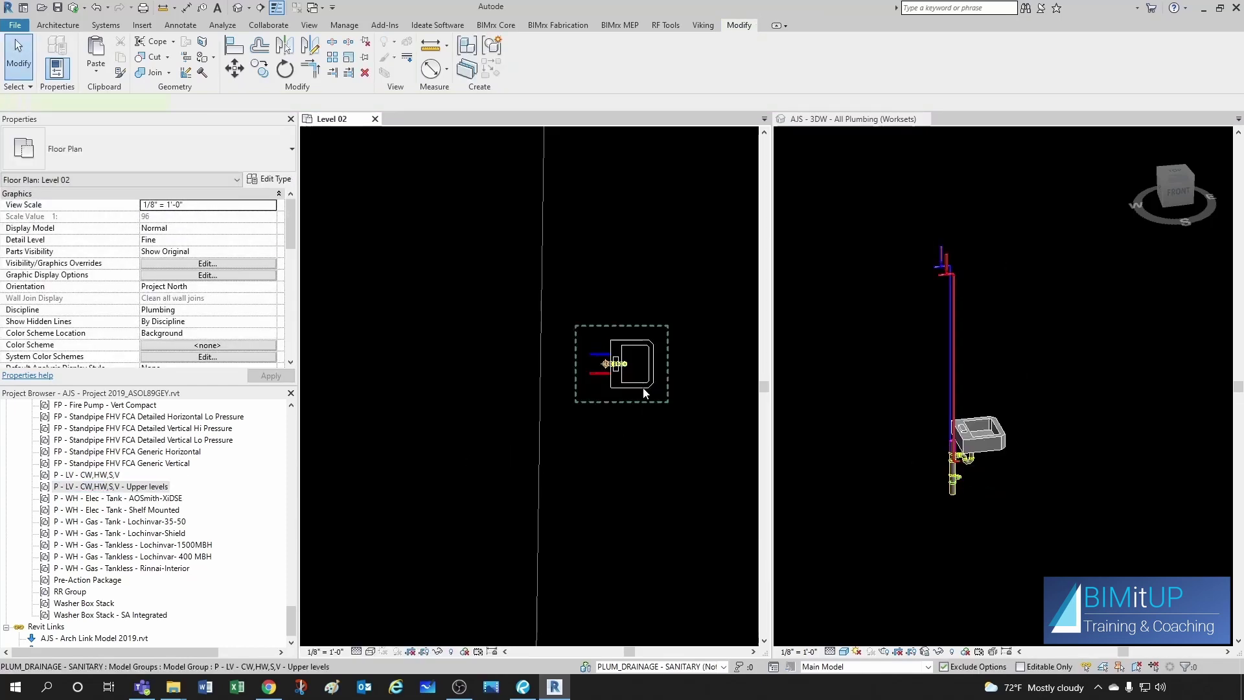
pyautogui.click(645, 392)
pyautogui.click(888, 458)
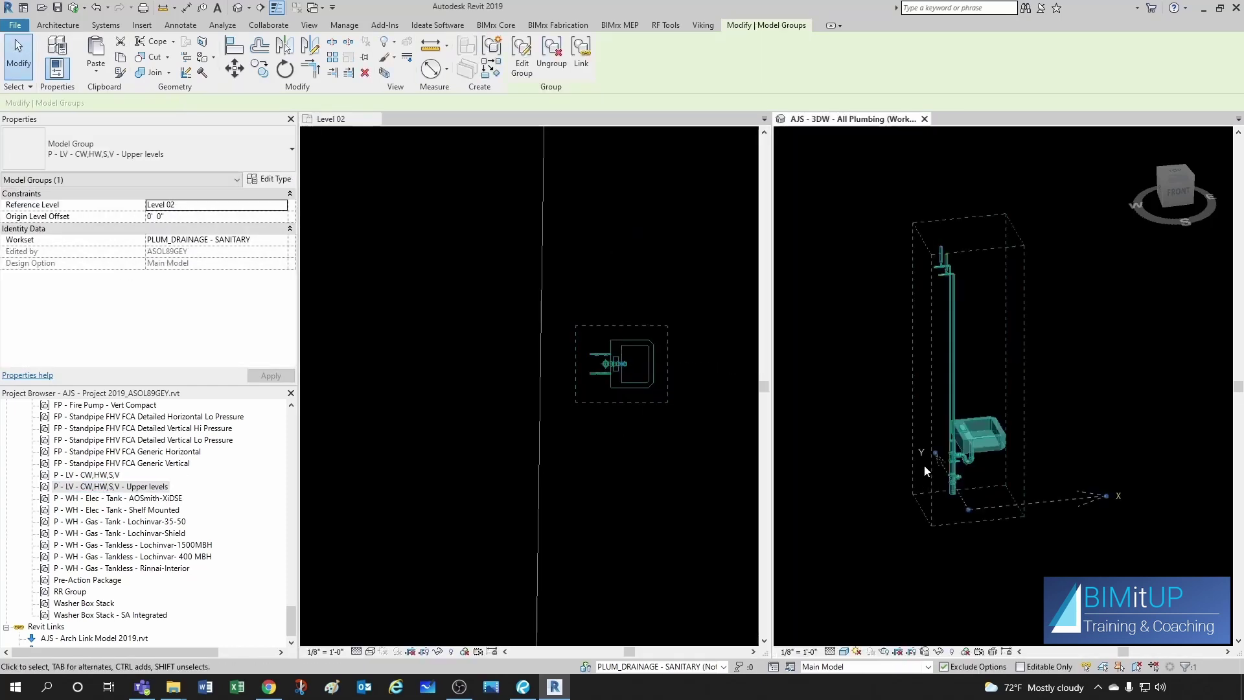
pyautogui.click(528, 59)
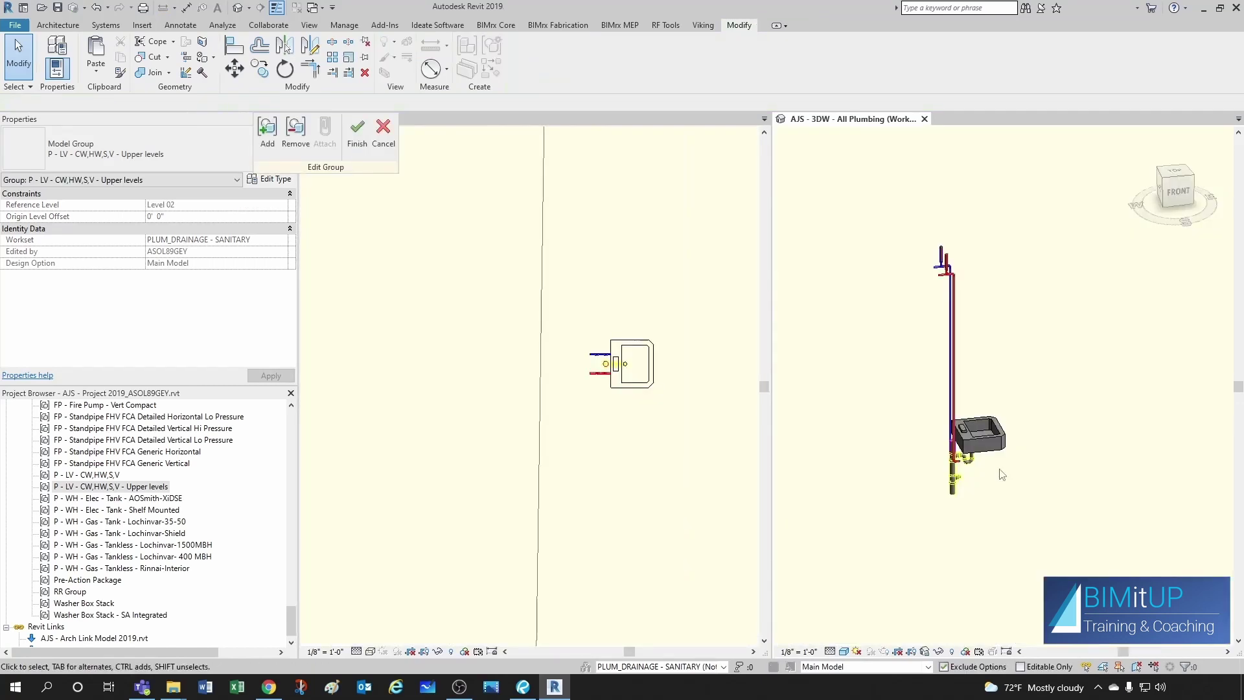
pyautogui.scroll(2, 975, 499)
pyautogui.moveTo(924, 453); pyautogui.dragTo(965, 507)
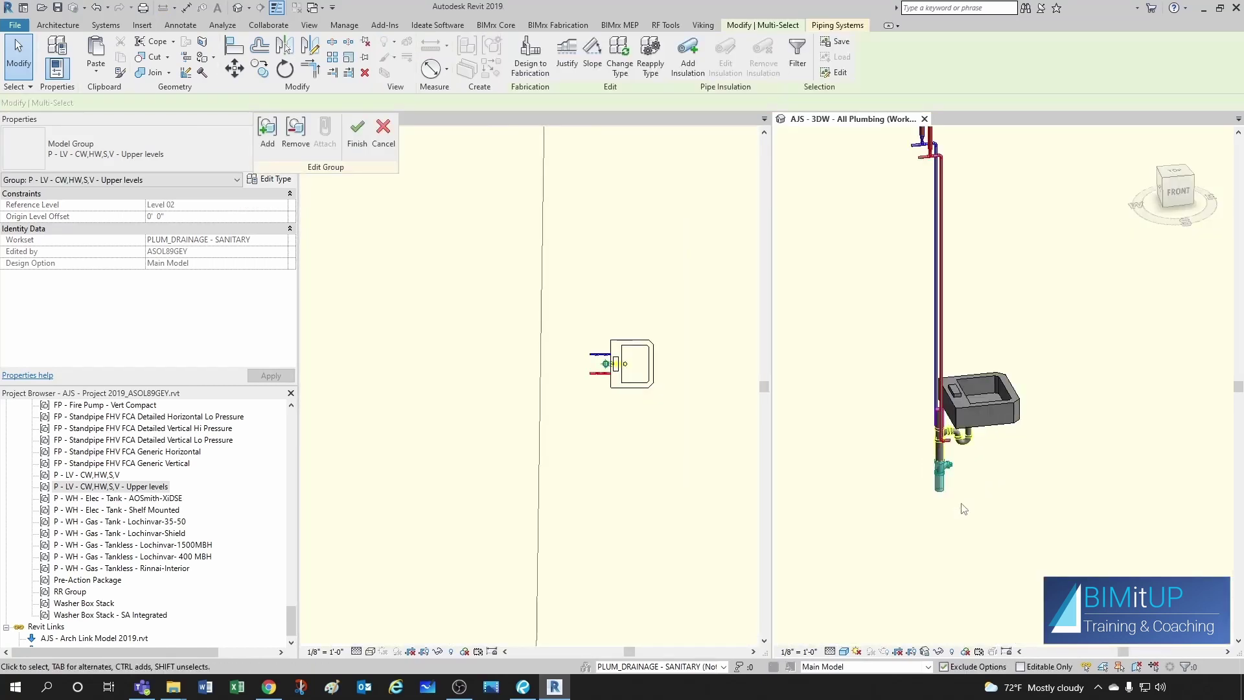
pyautogui.press('Delete')
pyautogui.click(382, 134)
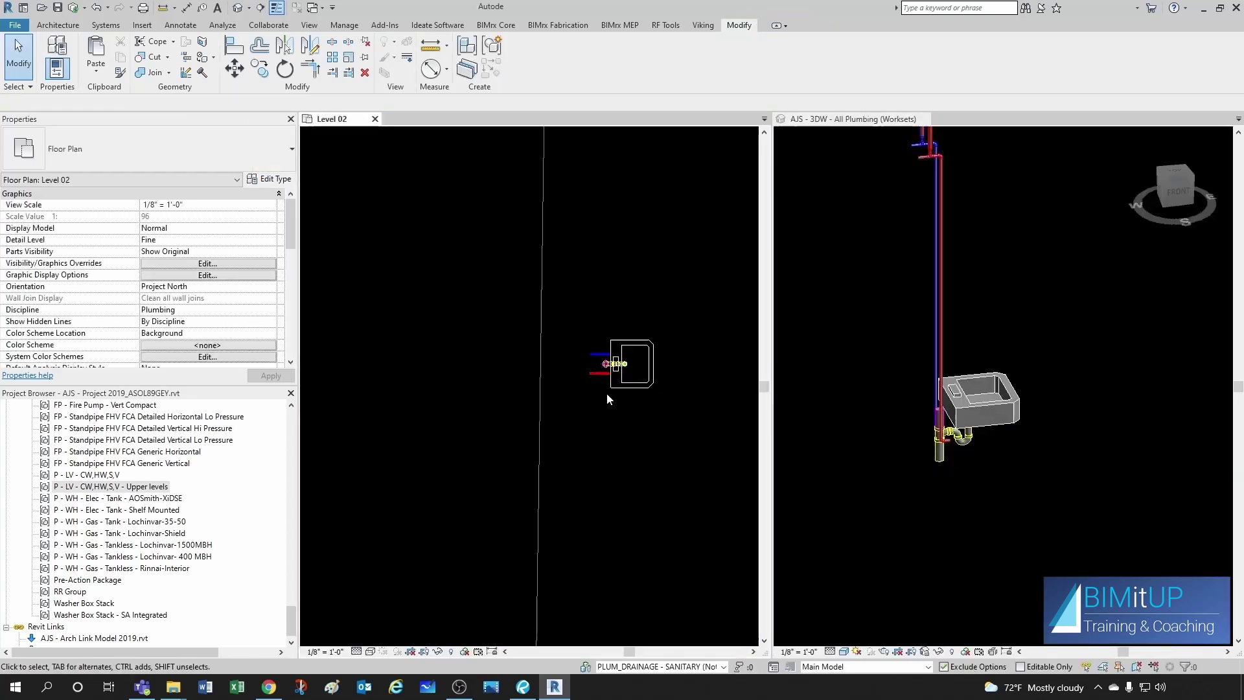
# Step: Compare the Upper levels lavatory group with the original group copies in the 3D view
pyautogui.click(965, 435)
pyautogui.scroll(1, 966, 446)
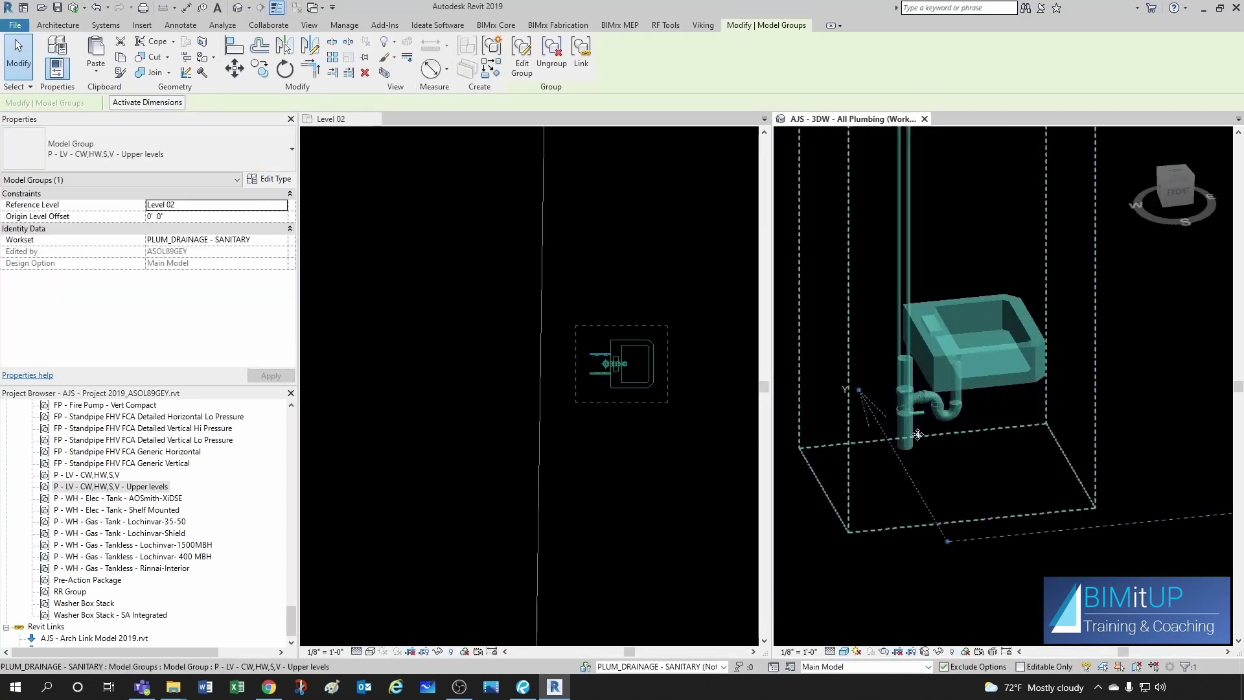
pyautogui.scroll(-5, 959, 427)
pyautogui.press('Escape')
pyautogui.scroll(5, 962, 433)
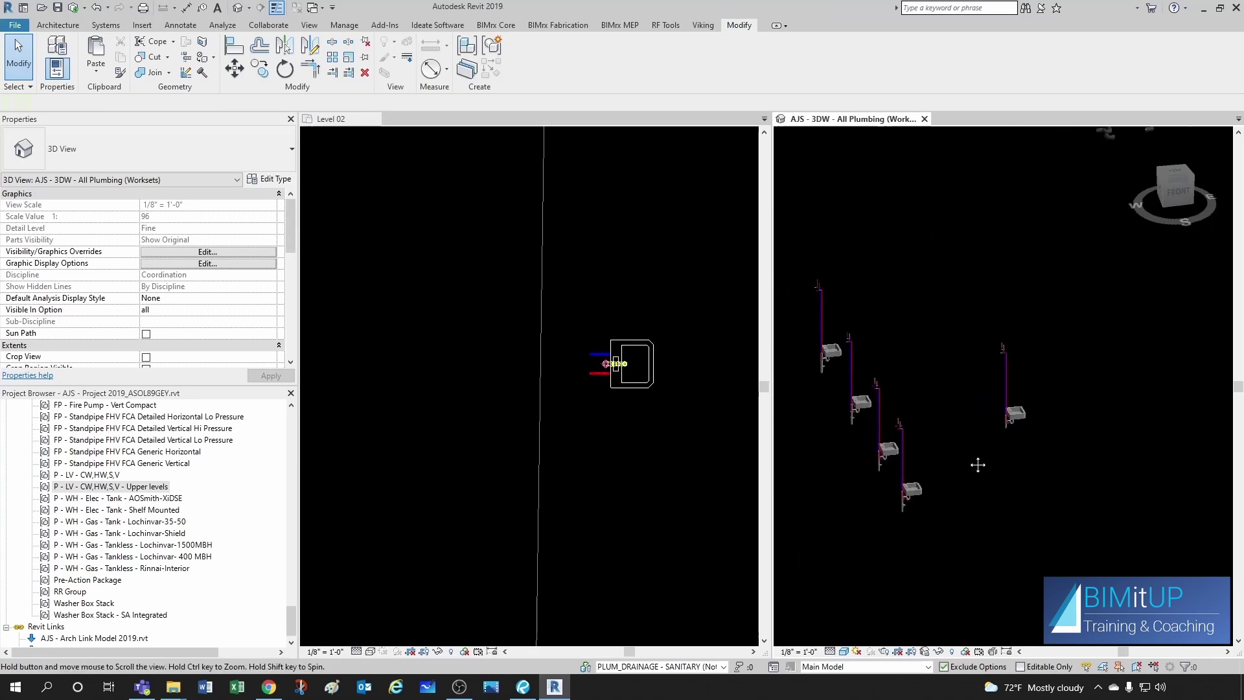
pyautogui.click(857, 463)
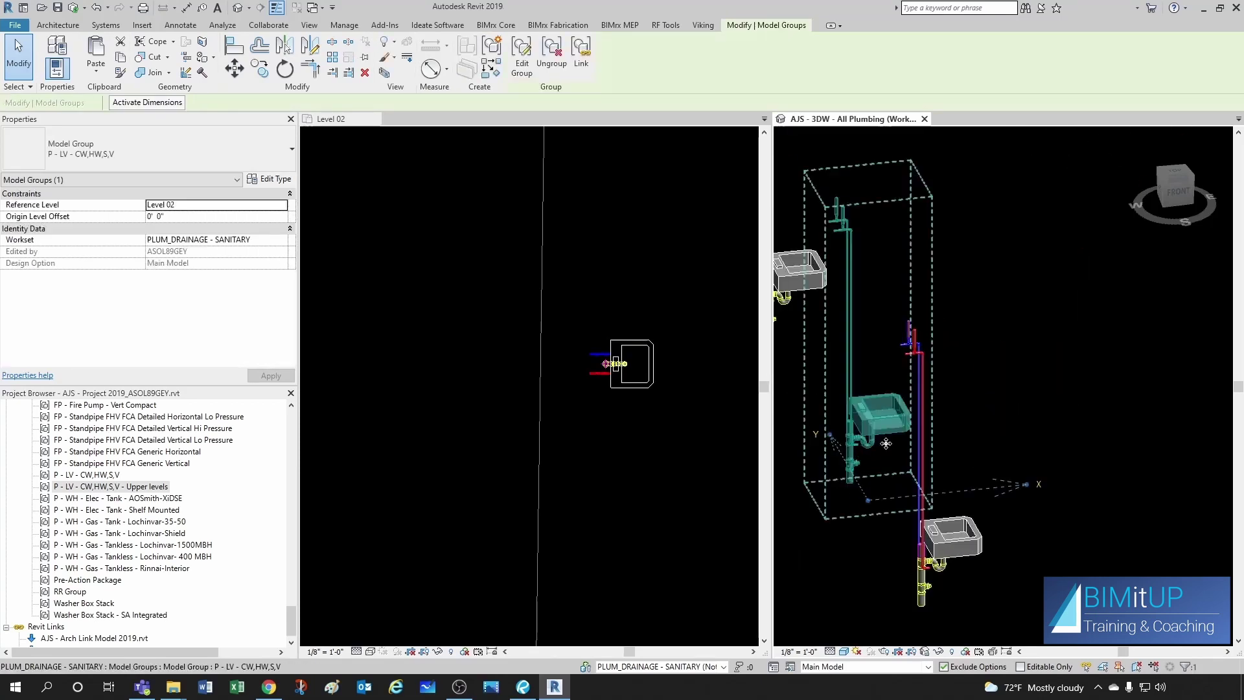
pyautogui.press('Escape')
pyautogui.scroll(-5, 857, 462)
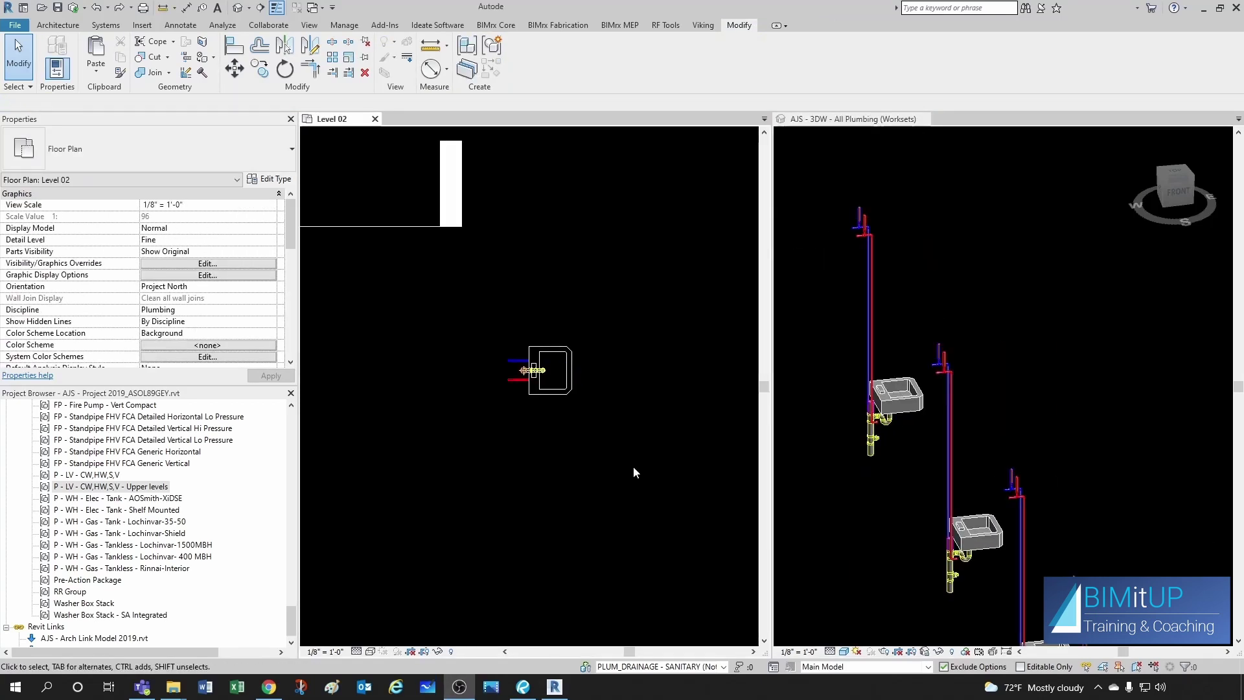
# Step: Ungroup the top P - LV - CW,HW,S,V copy in the column outside the building
pyautogui.click(633, 468)
pyautogui.scroll(2, 564, 411)
pyautogui.moveTo(558, 424); pyautogui.dragTo(522, 468, button='middle')
pyautogui.scroll(1, 503, 437)
pyautogui.scroll(1, 503, 435)
pyautogui.click(488, 430)
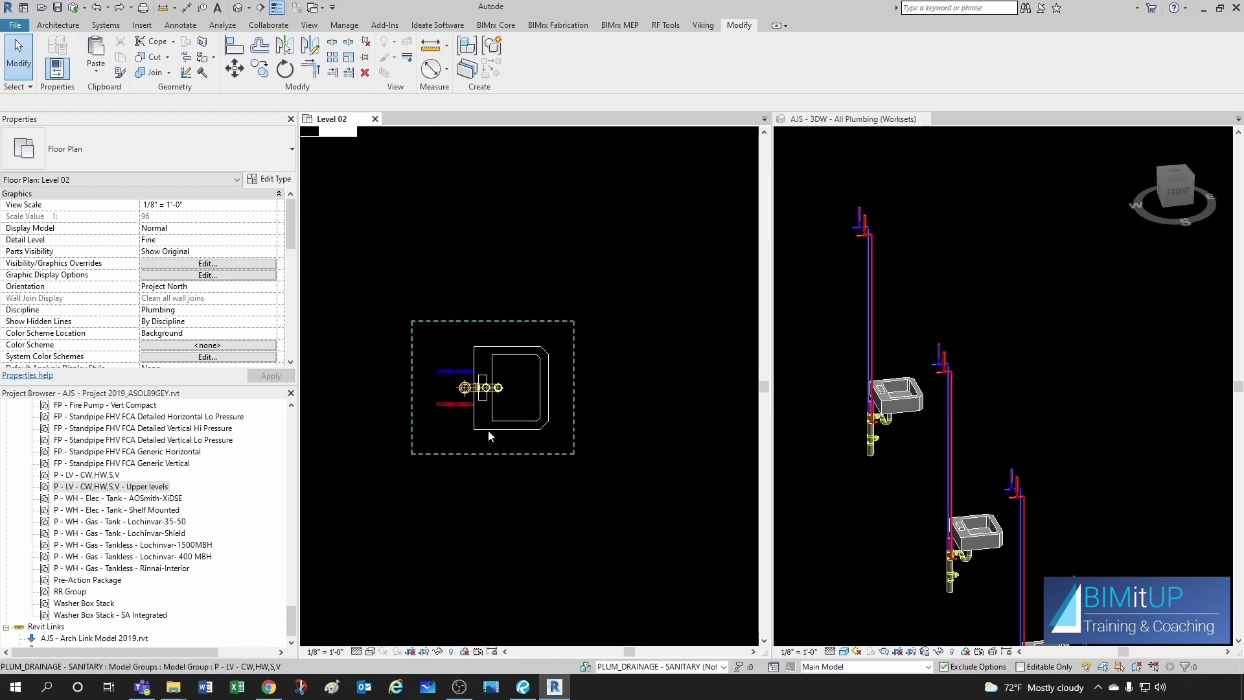
pyautogui.click(488, 430)
pyautogui.press('Escape')
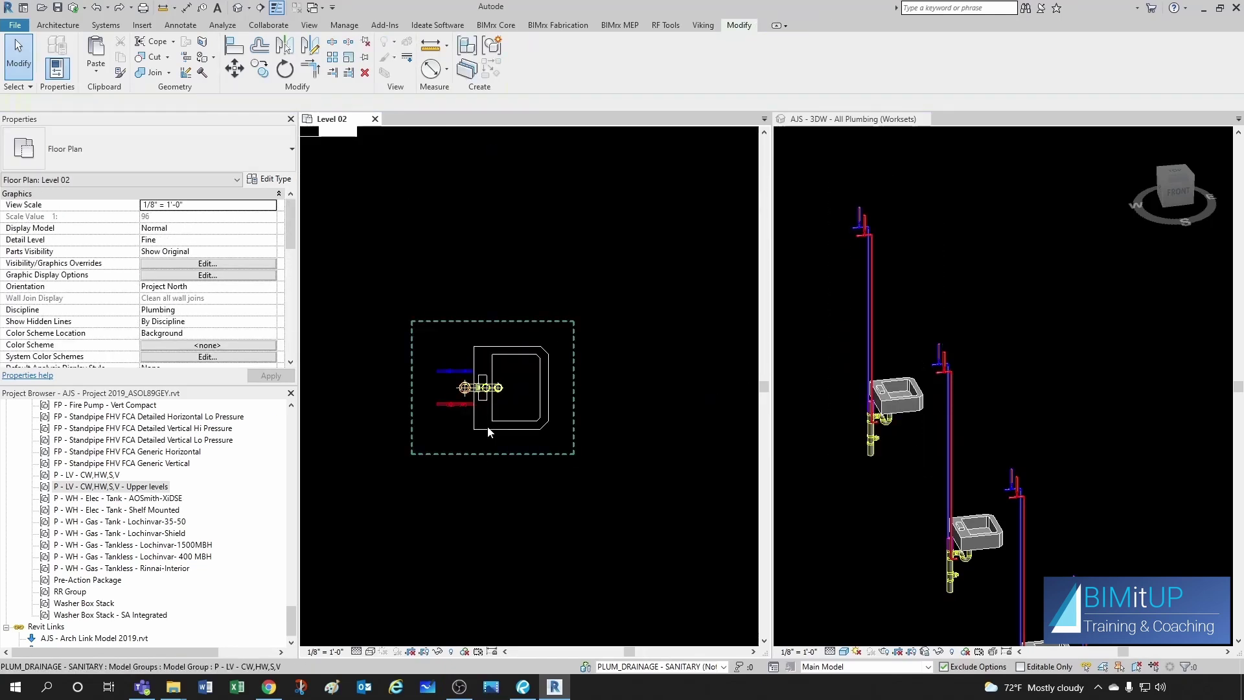
pyautogui.click(507, 430)
pyautogui.click(510, 444)
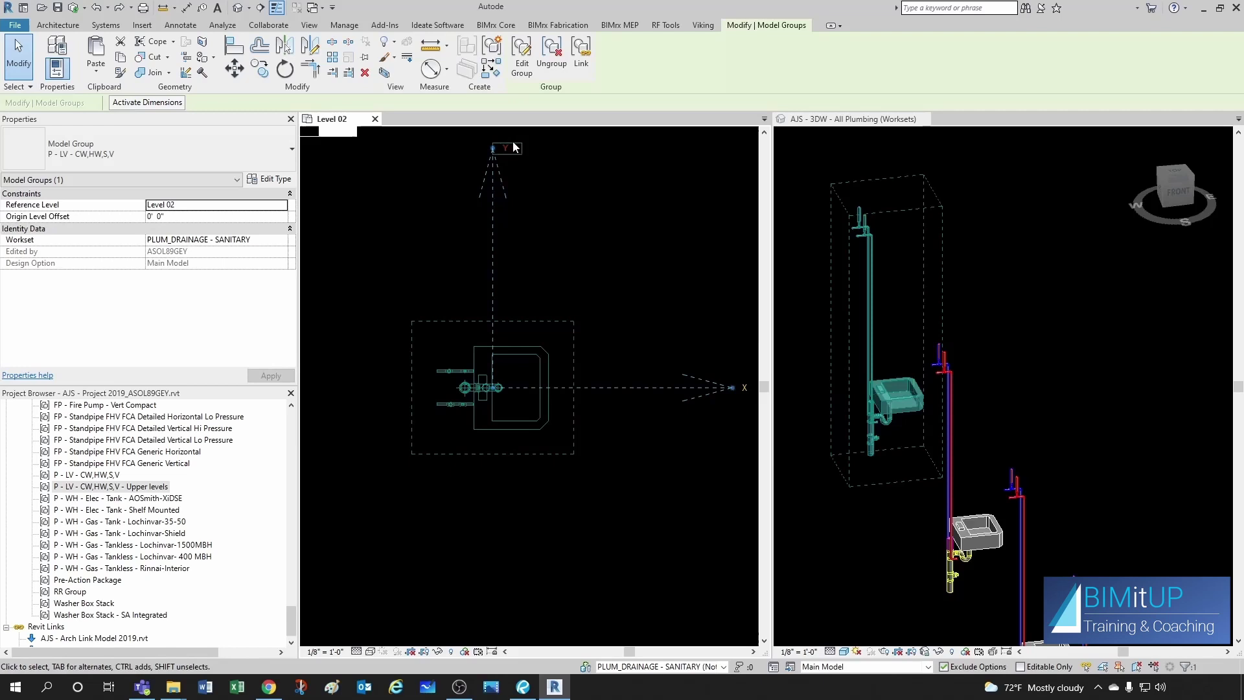
pyautogui.click(551, 58)
pyautogui.click(509, 453)
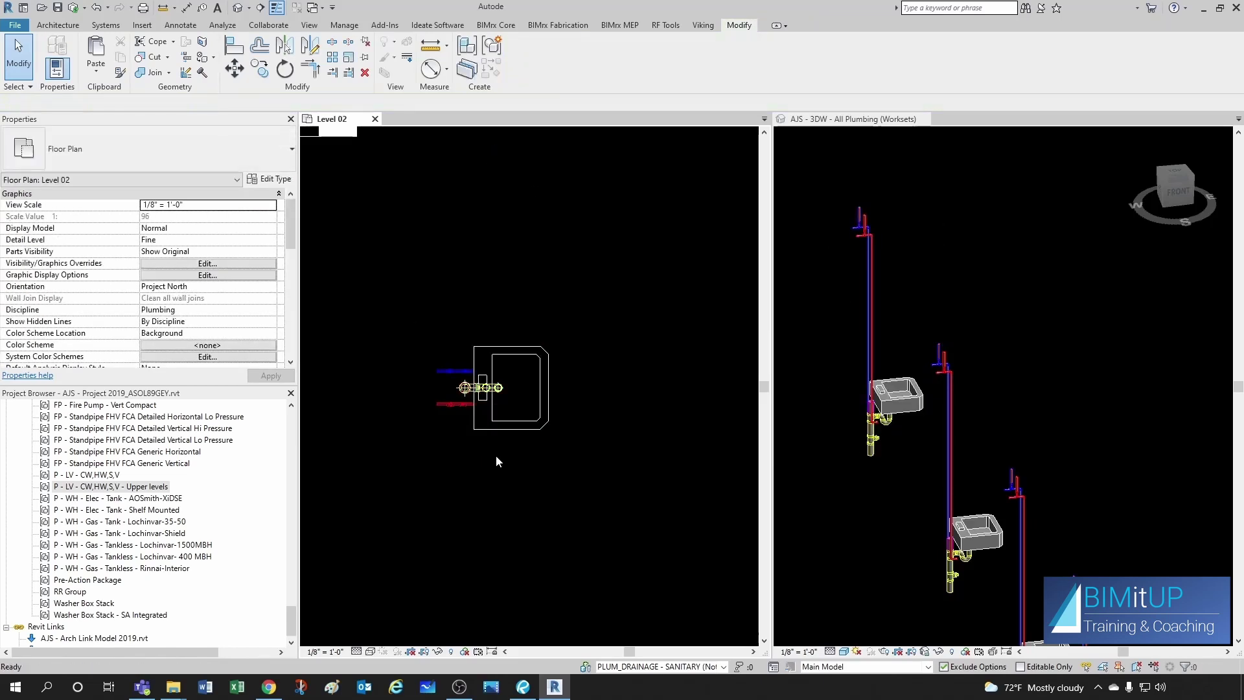
# Step: Examine the ungrouped lavatory's individual piping in plan and 3D, including the short hot water stub at the top
pyautogui.scroll(5, 443, 423)
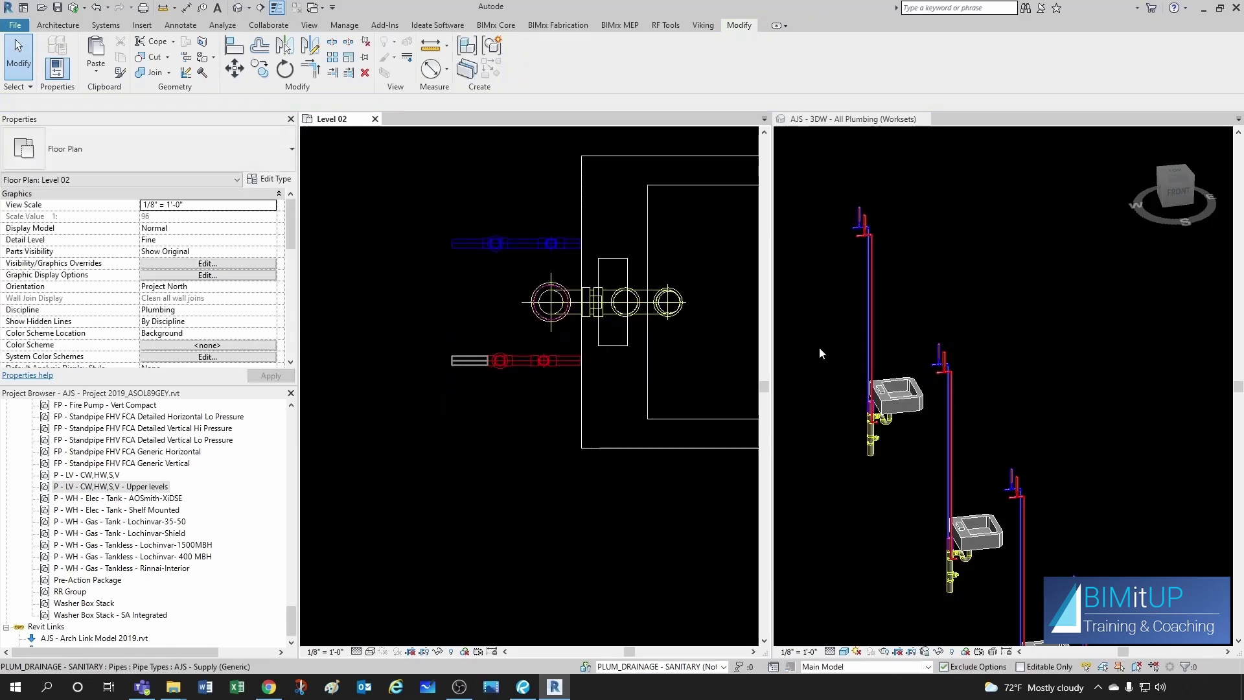
pyautogui.middleClick(842, 319)
pyautogui.scroll(5, 858, 228)
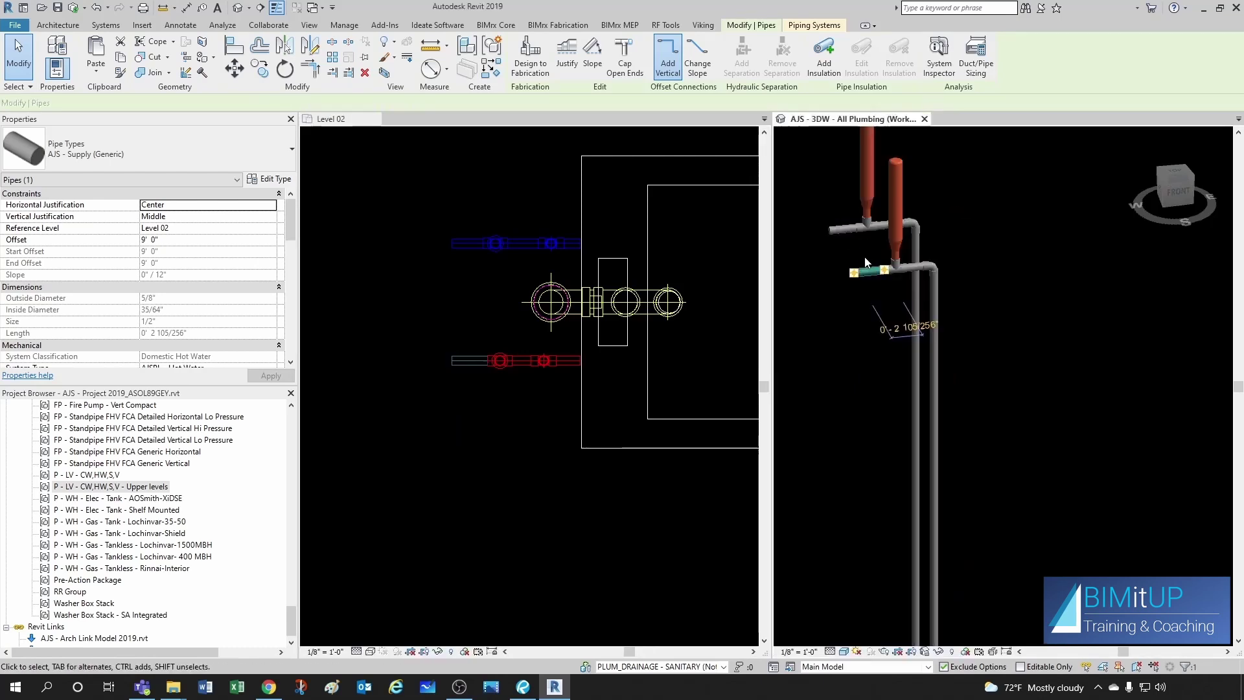
pyautogui.click(862, 307)
pyautogui.scroll(-5, 861, 292)
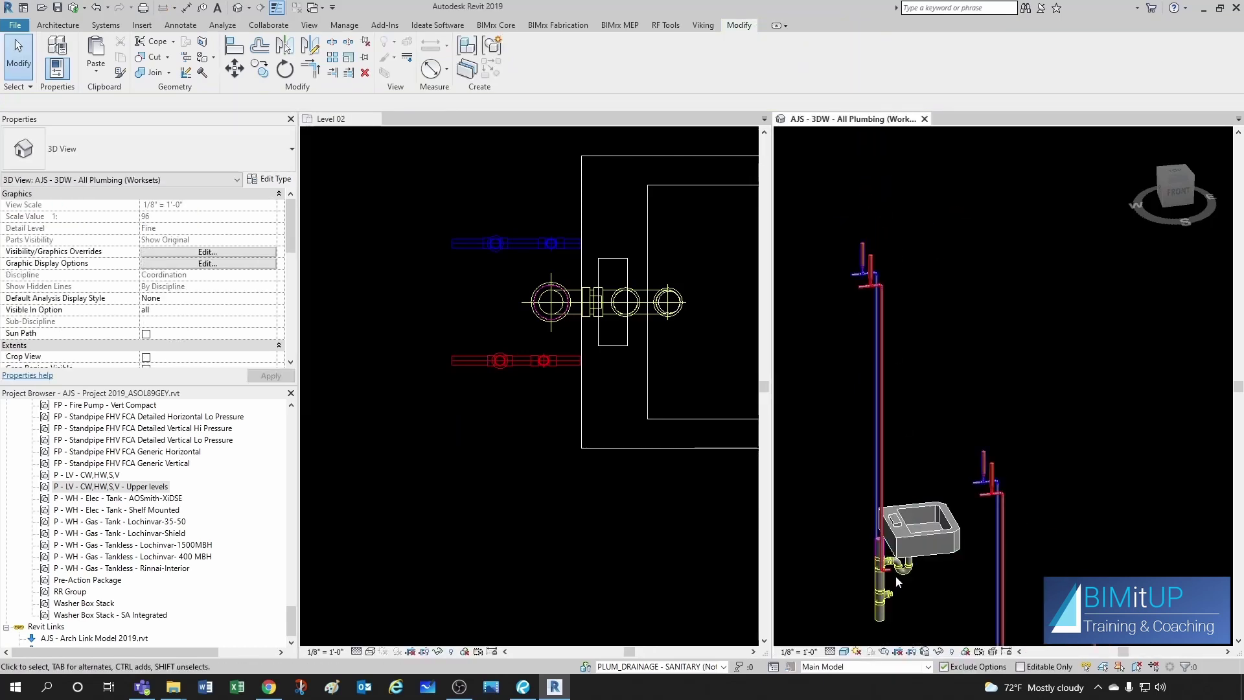
# Step: Inspect the instance and type properties of the ungrouped wall-mounted lavatory in the 3D view
pyautogui.scroll(5, 897, 573)
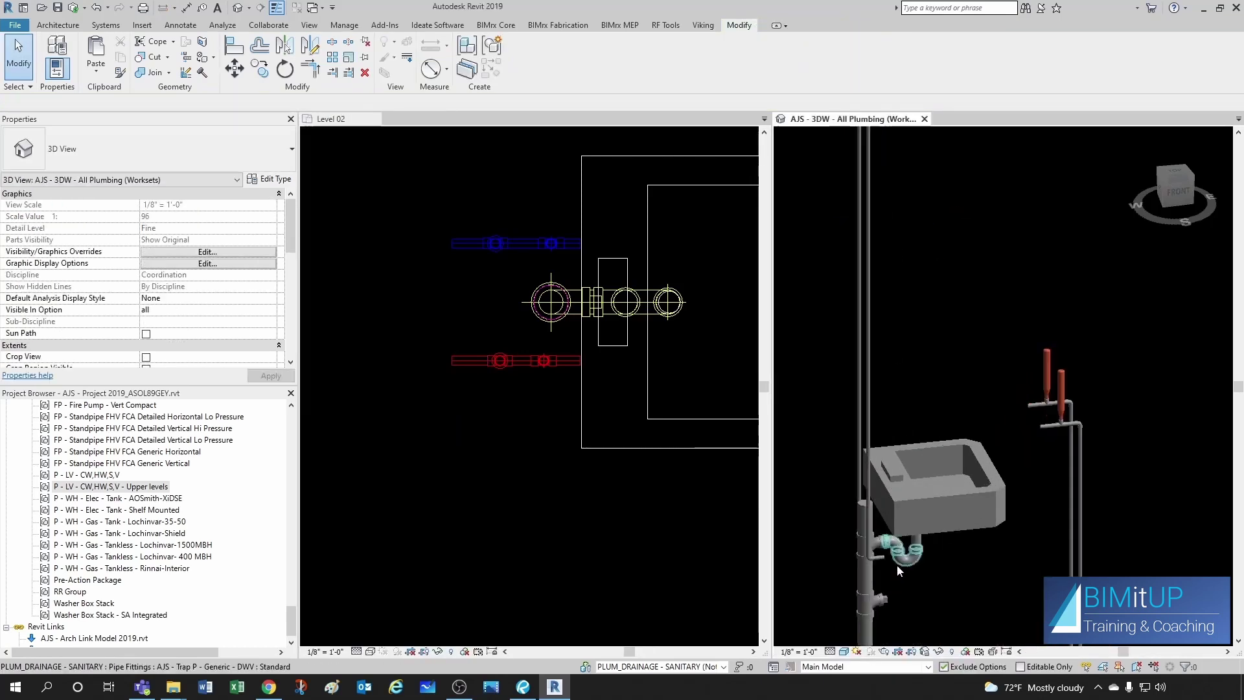
pyautogui.click(928, 489)
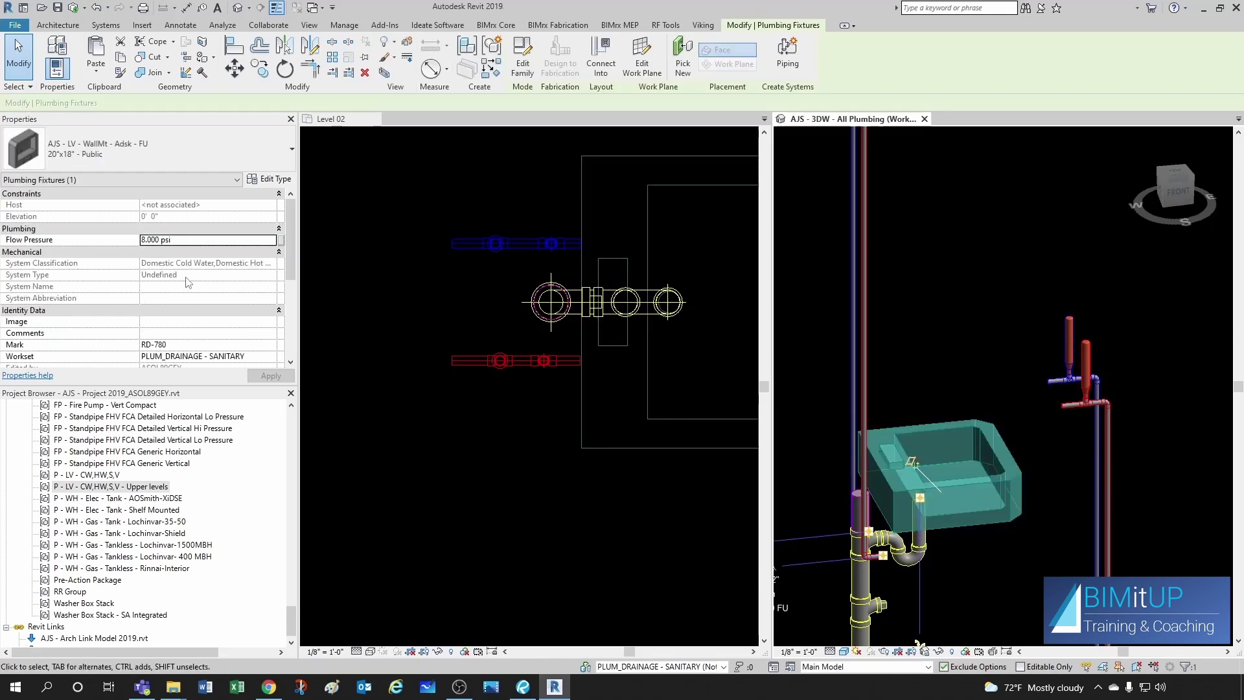
pyautogui.scroll(-3, 188, 283)
pyautogui.click(273, 181)
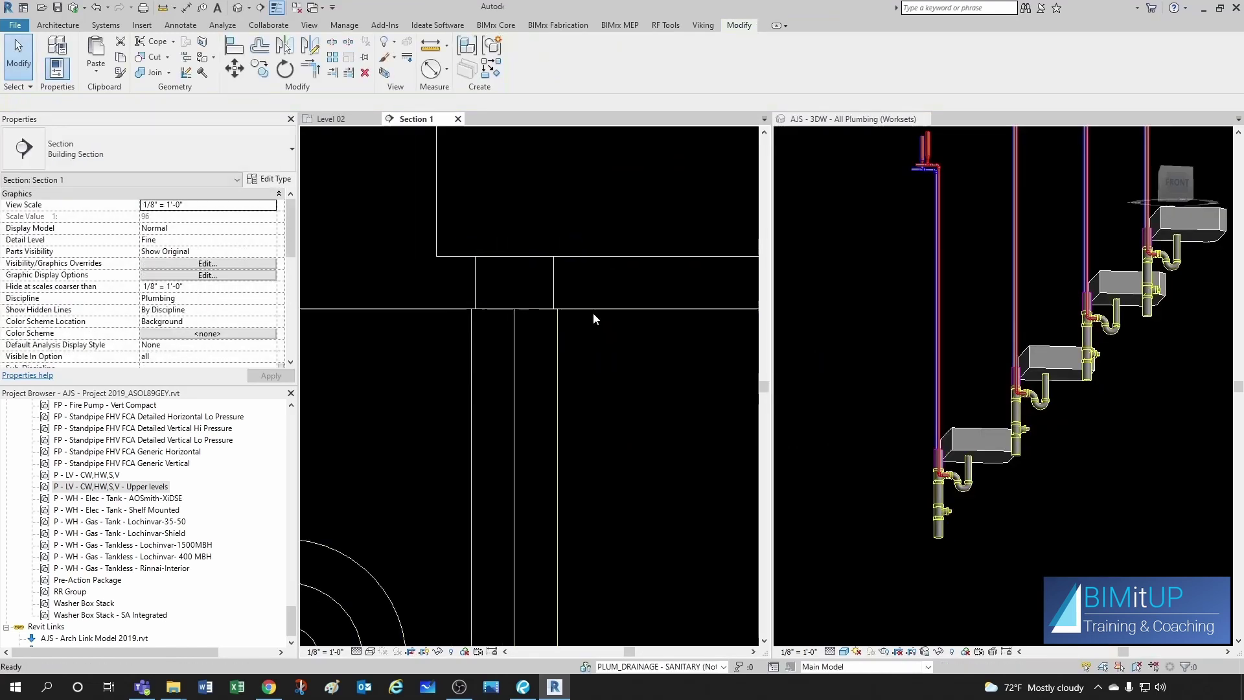
# Step: Examine the vertical waste pipe between the sink and trap in Section 1, including its sanitary system and fixture unit properties
pyautogui.click(575, 394)
pyautogui.scroll(-8, 230, 313)
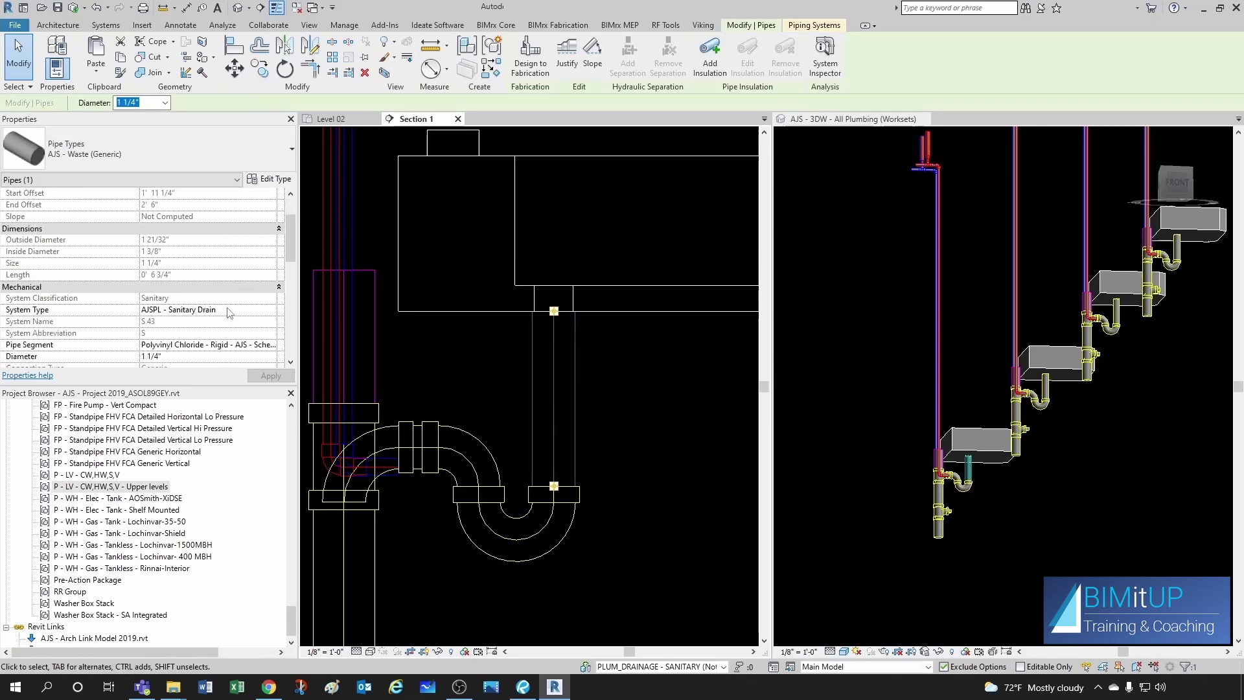
pyautogui.scroll(-1, 230, 313)
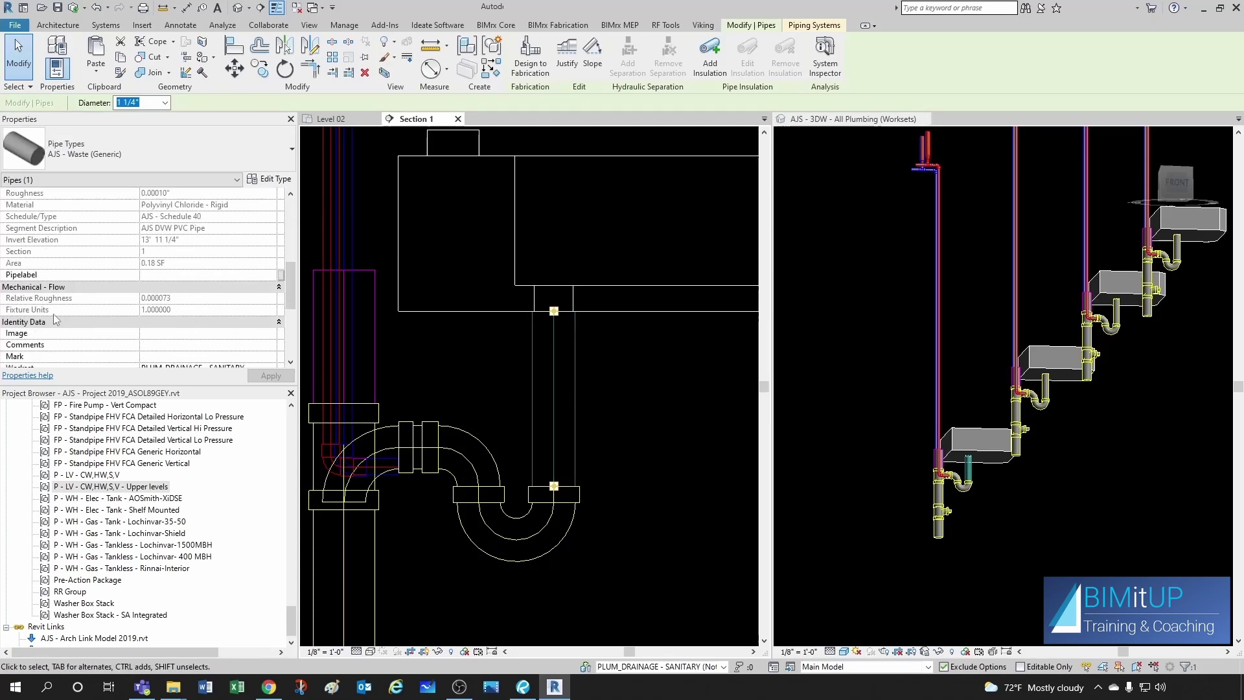
pyautogui.click(613, 379)
pyautogui.scroll(-5, 604, 378)
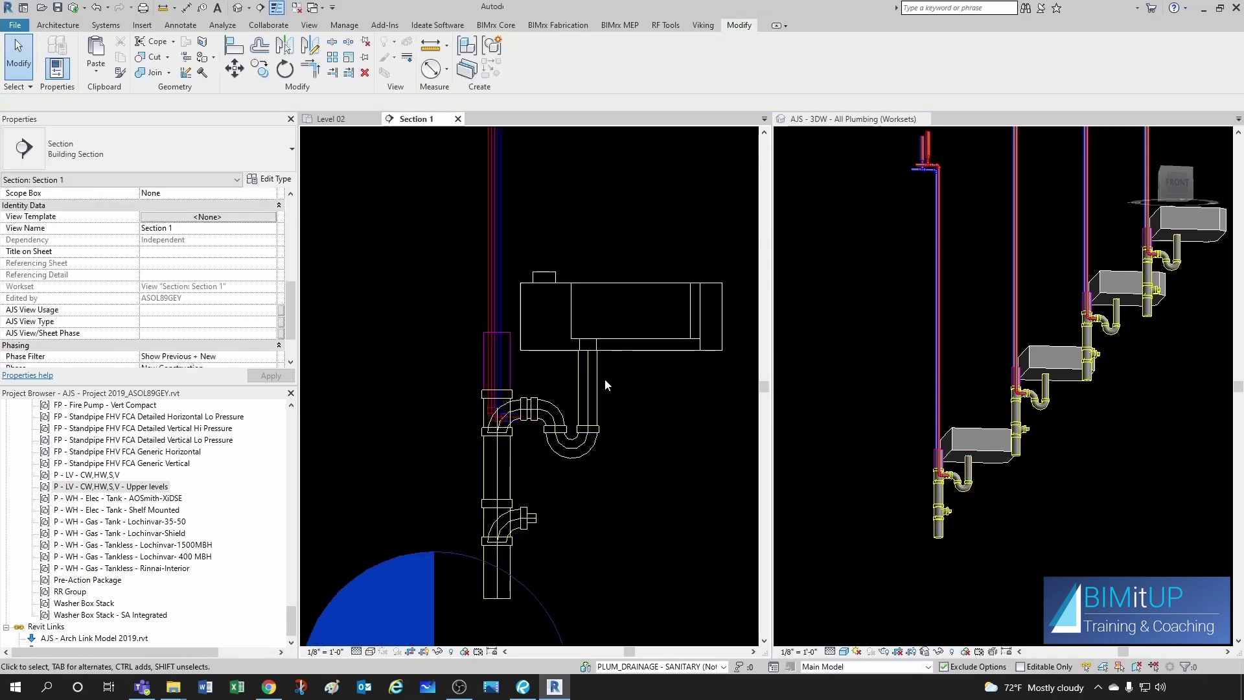
pyautogui.click(873, 339)
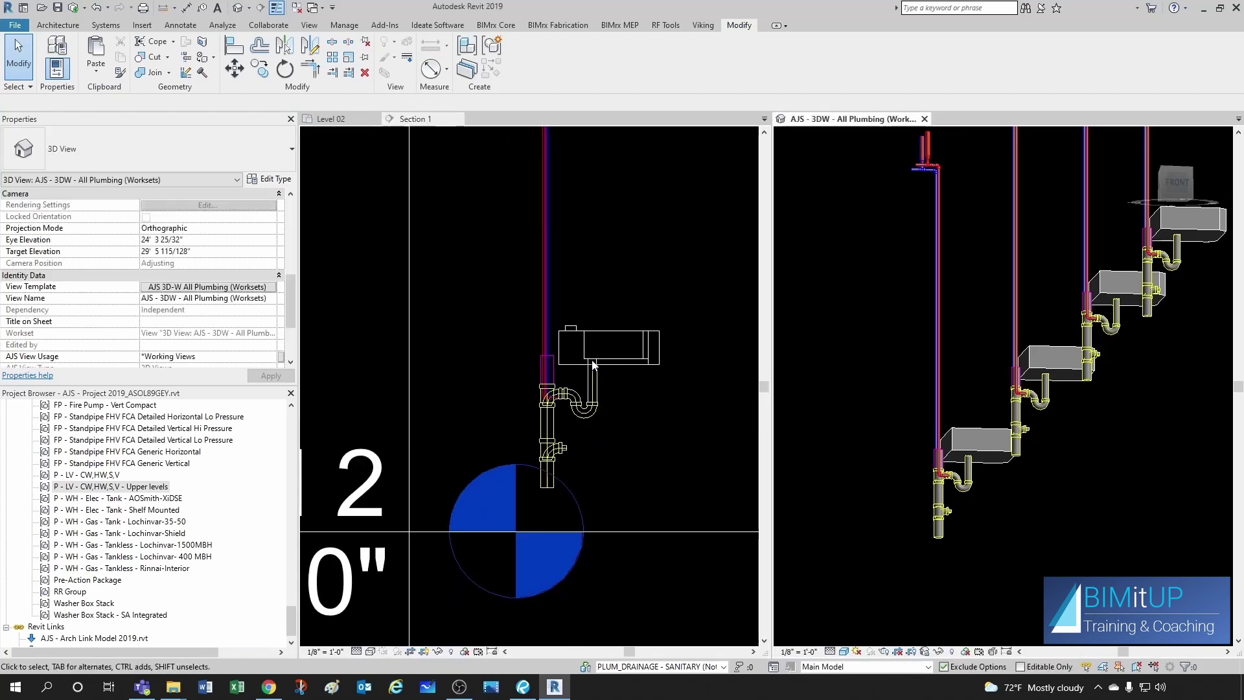
pyautogui.click(599, 385)
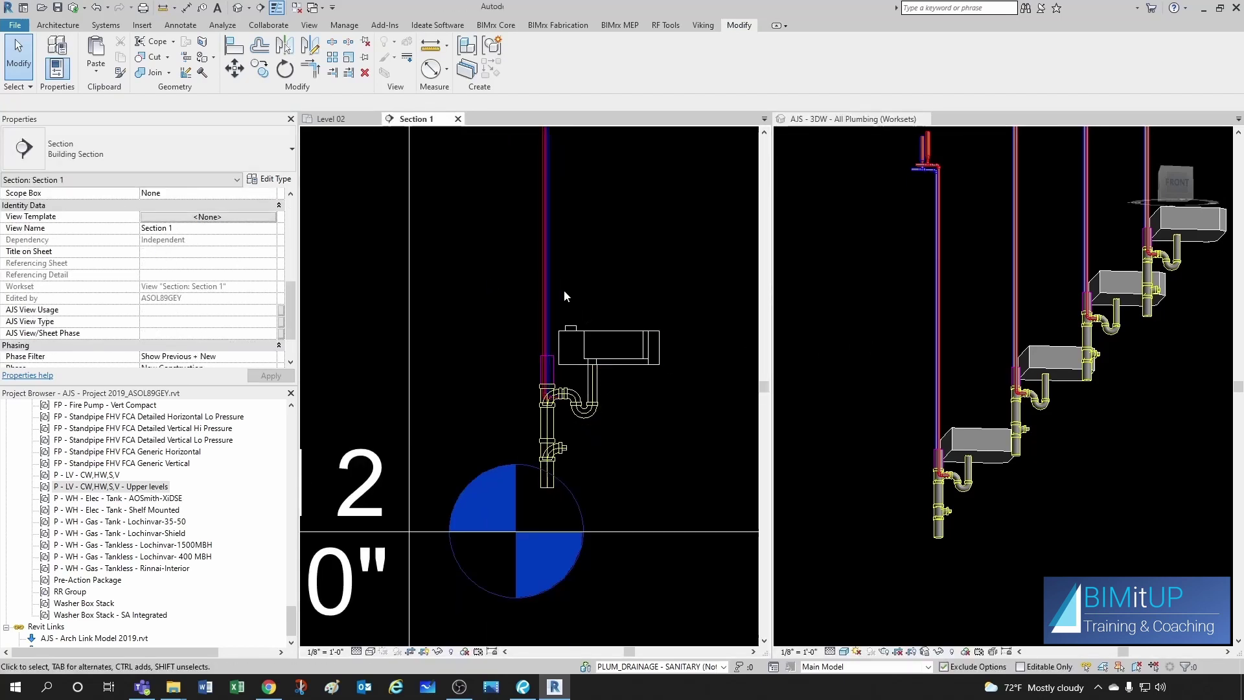
# Step: Select the ungrouped lavatory with its piping in the Level 02 plan and check the selected elements in 3D
pyautogui.click(331, 119)
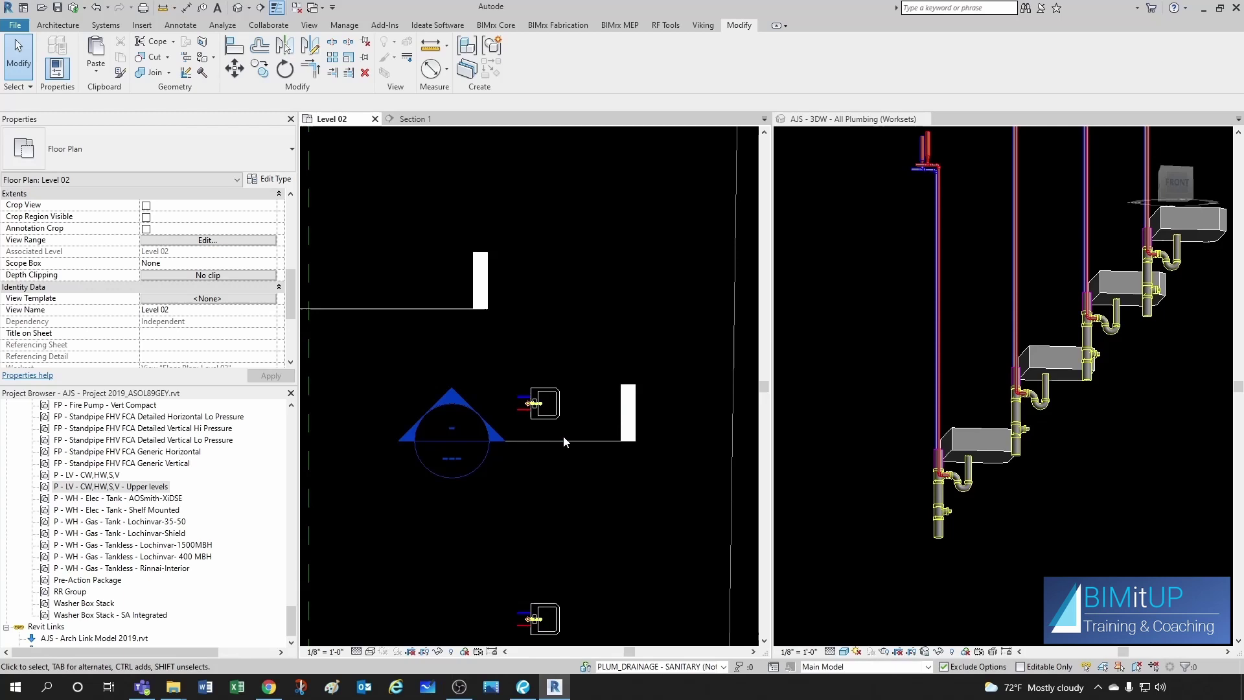
pyautogui.scroll(4, 538, 423)
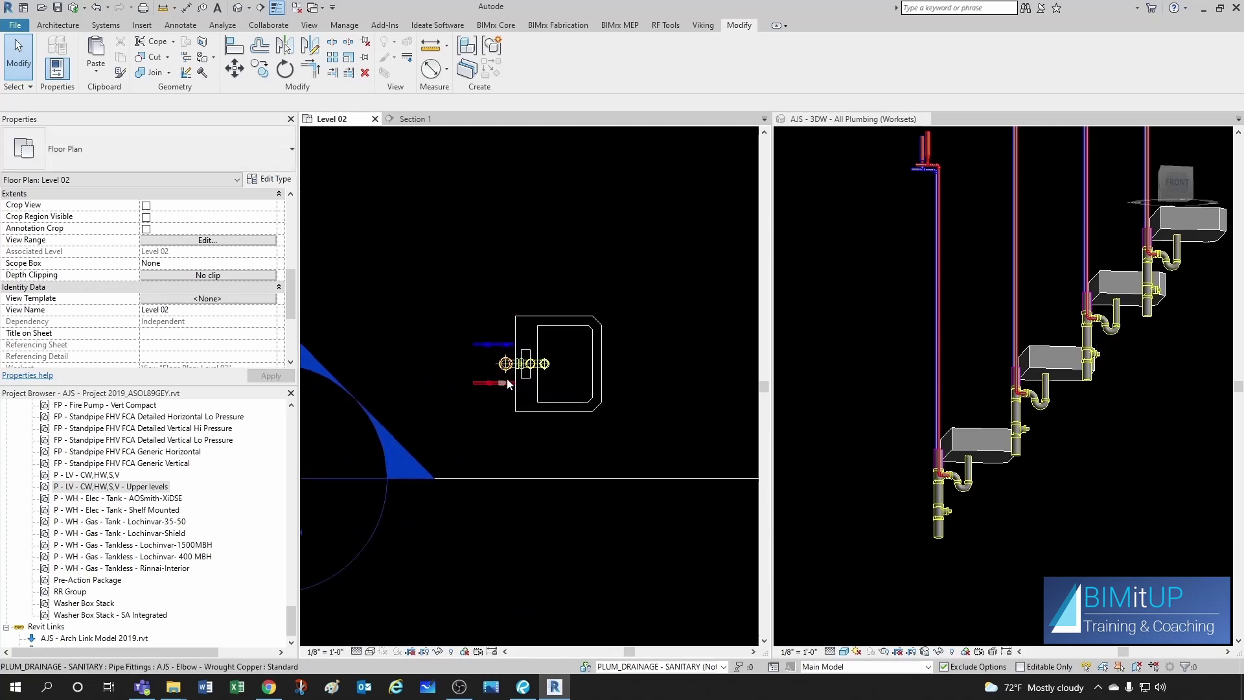
pyautogui.scroll(-1, 493, 389)
pyautogui.moveTo(444, 282); pyautogui.dragTo(640, 429)
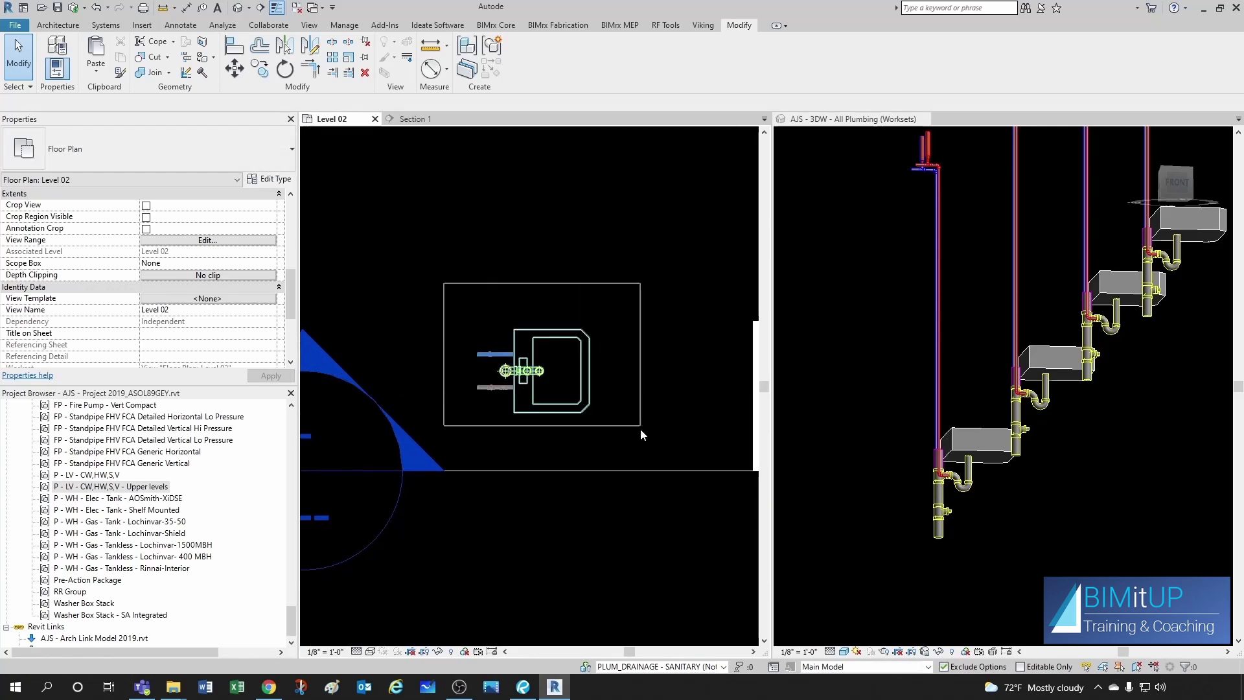
pyautogui.keyDown('shift'); pyautogui.moveTo(864, 428); pyautogui.dragTo(887, 503, button='middle'); pyautogui.keyUp('shift')
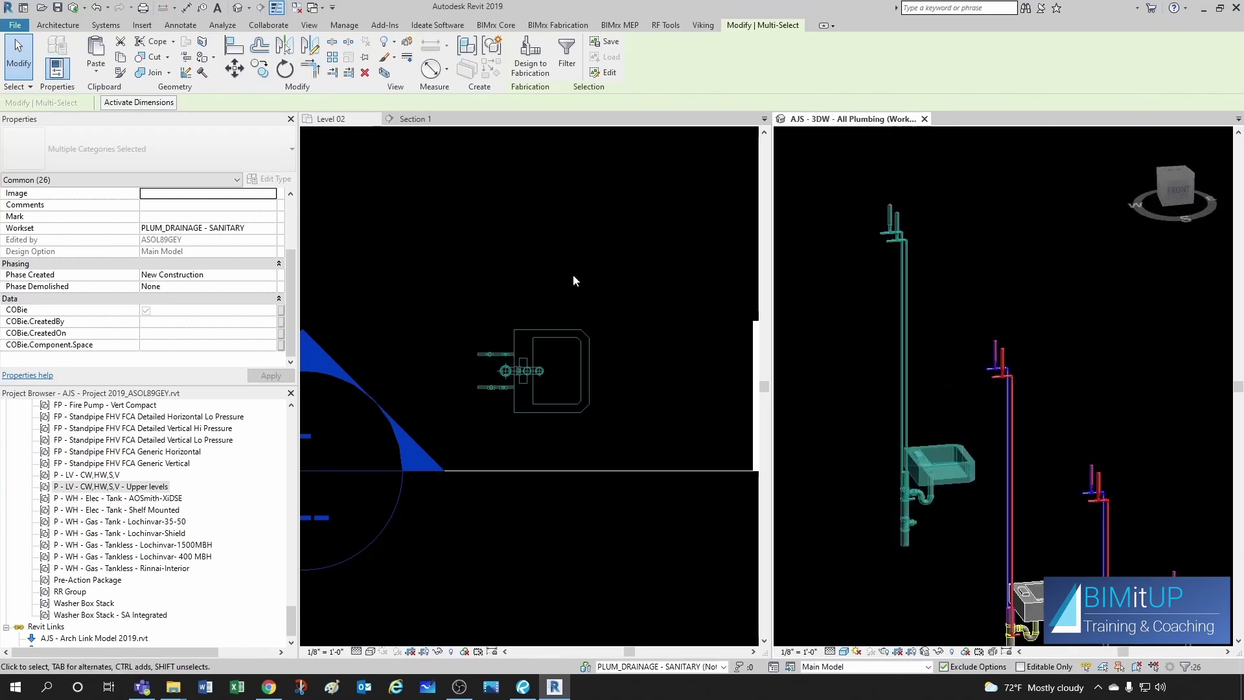
pyautogui.press('Escape')
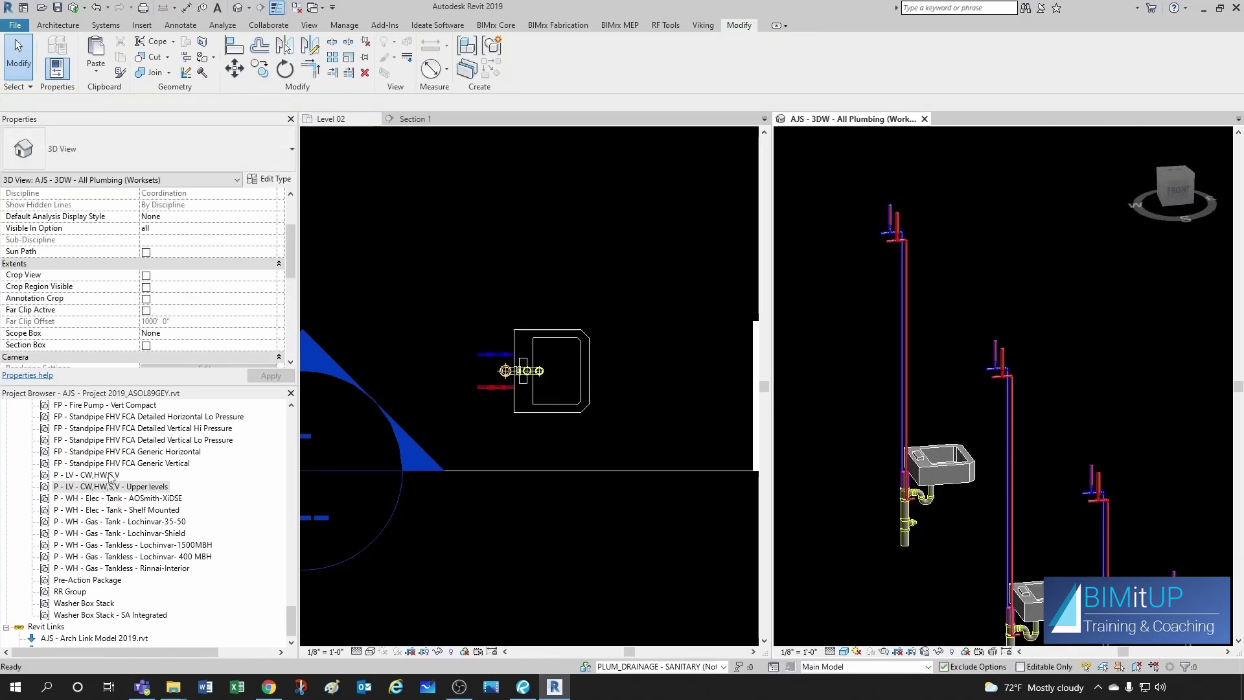
# Step: Group the ungrouped lavatory and its piping in the Level 02 plan as a model group named P - LV - CW,HW,S,V Level 1
pyautogui.click(109, 477)
pyautogui.click(106, 475)
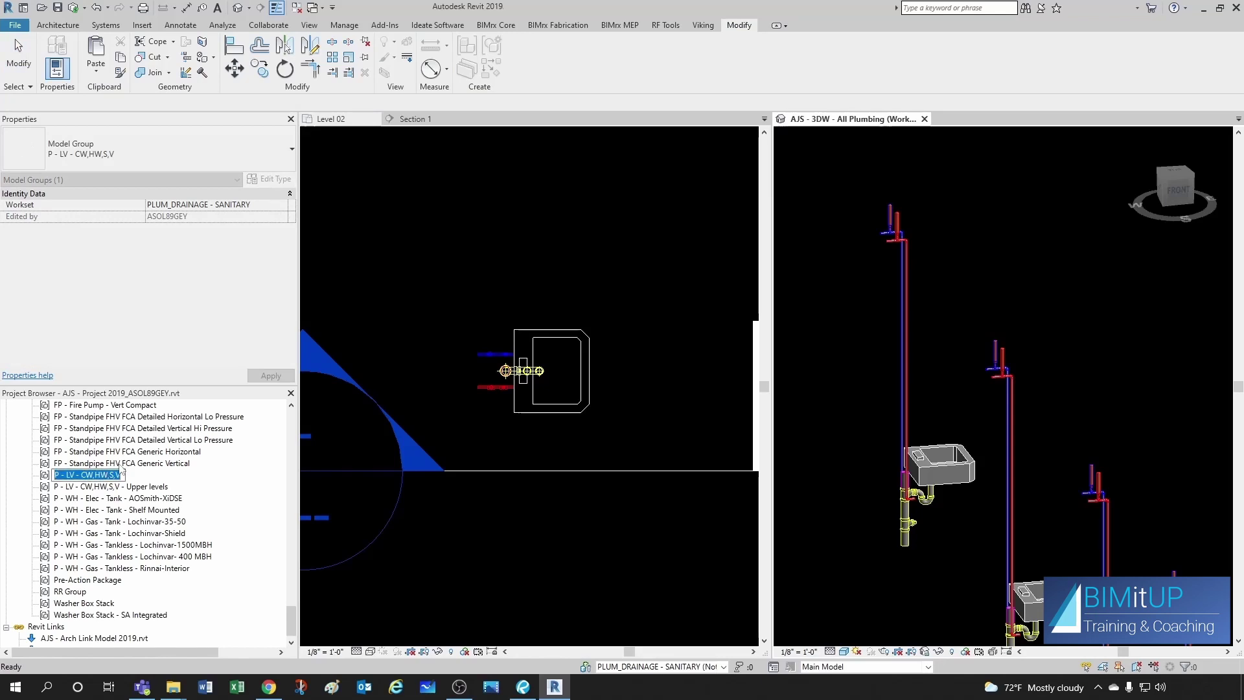
pyautogui.click(437, 280)
pyautogui.moveTo(457, 287); pyautogui.dragTo(627, 443)
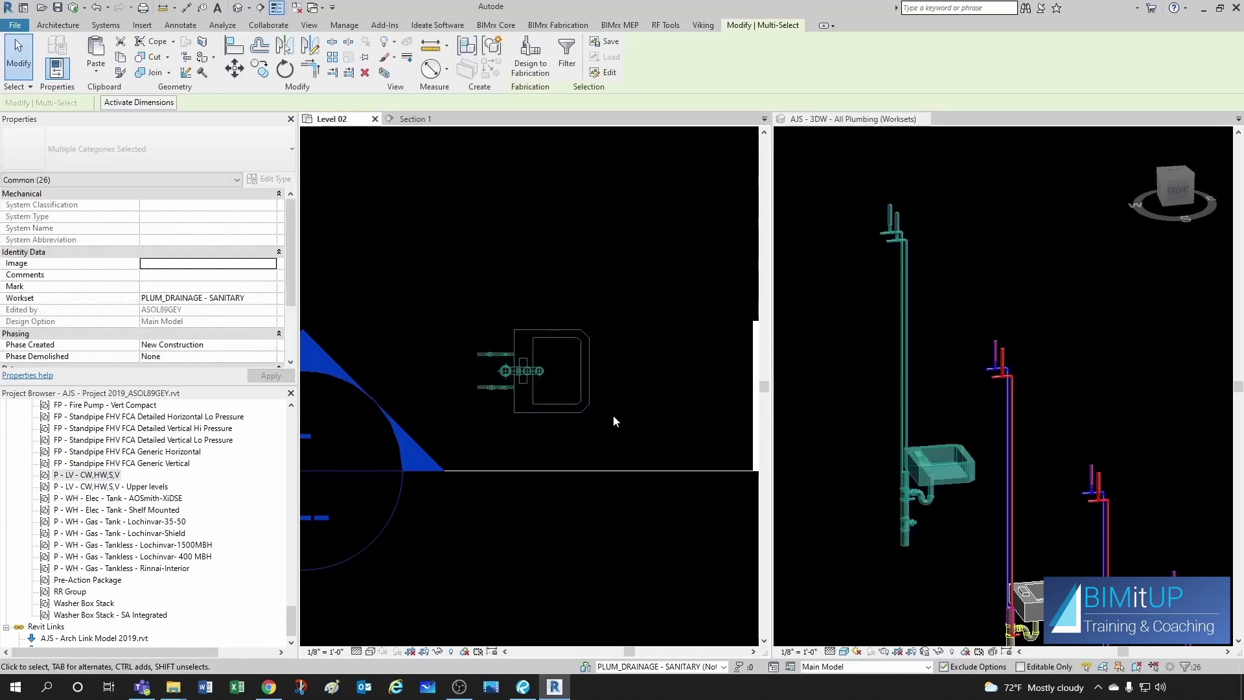
pyautogui.click(468, 67)
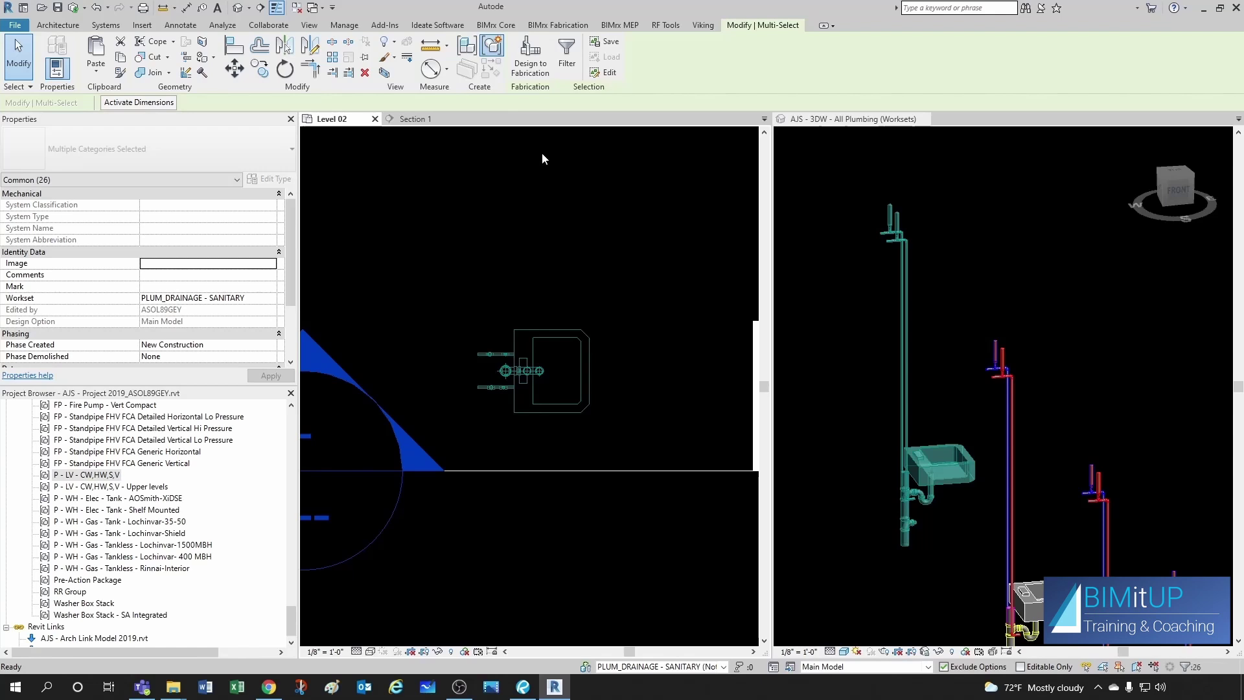
pyautogui.write('P - LV - CW,HW,S,V')
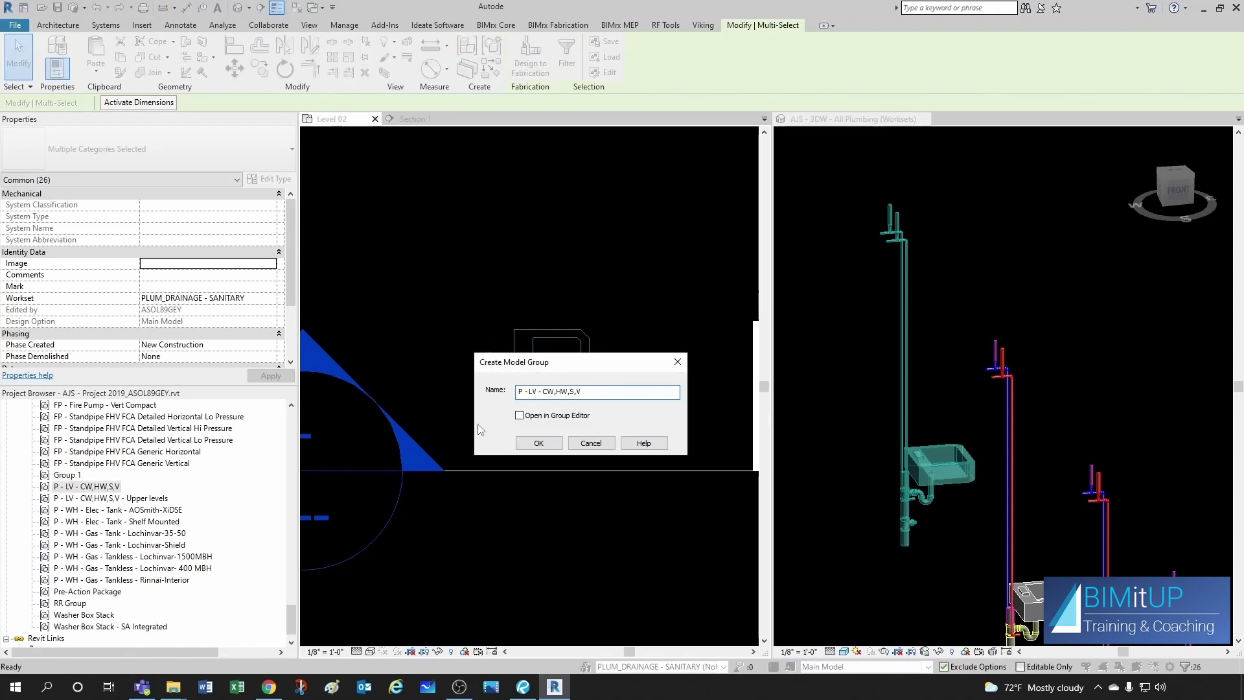
pyautogui.click(548, 440)
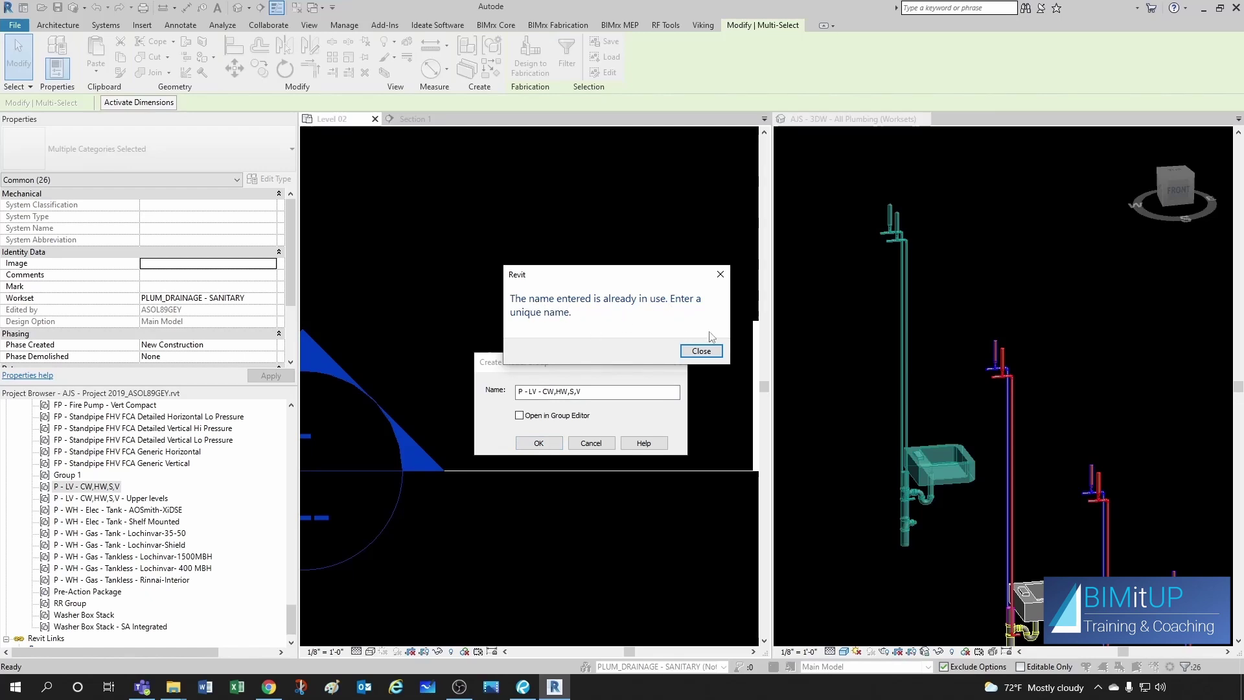
pyautogui.click(701, 350)
pyautogui.click(595, 392)
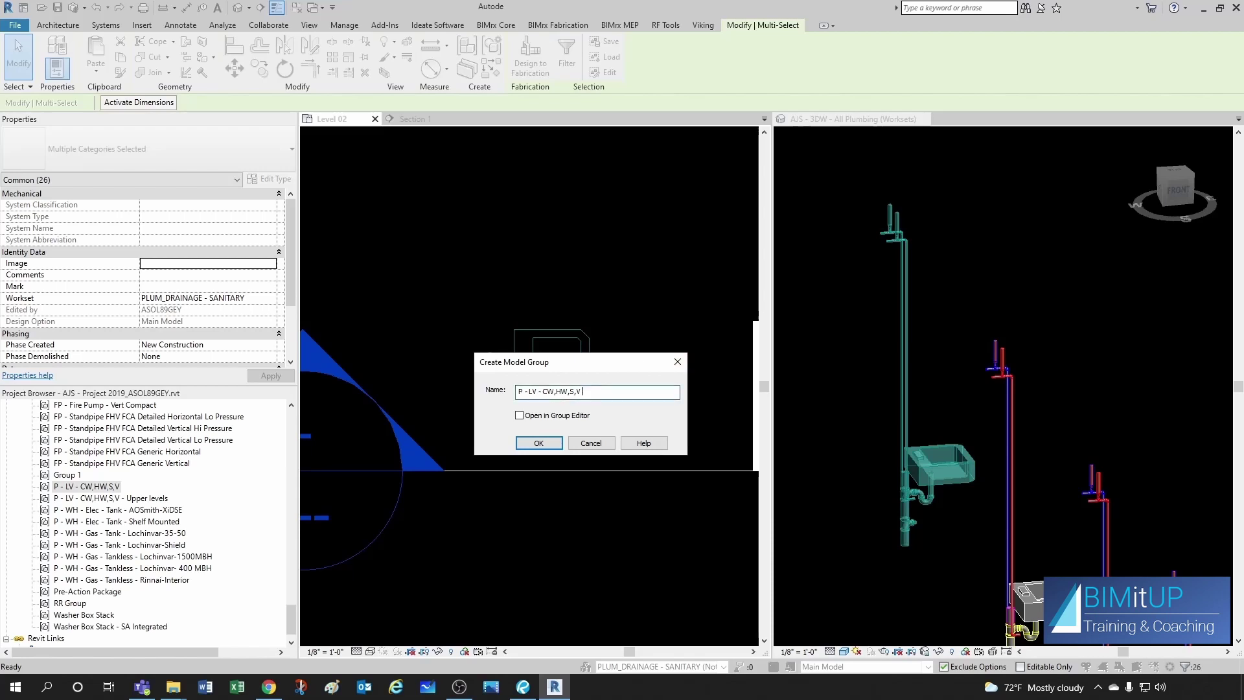
pyautogui.write('Level 1')
pyautogui.click(538, 443)
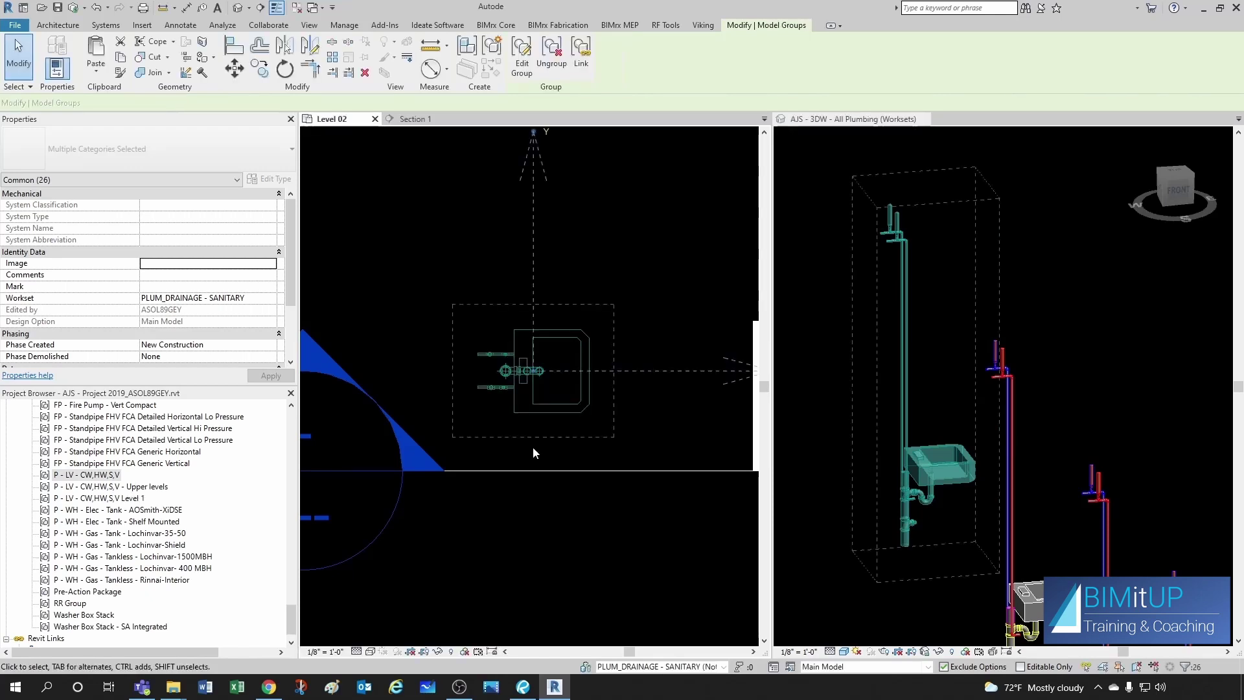
pyautogui.press('Escape')
# Step: Select all instances of the original P - LV - CW,HW,S,V model group and delete them
pyautogui.click(107, 475)
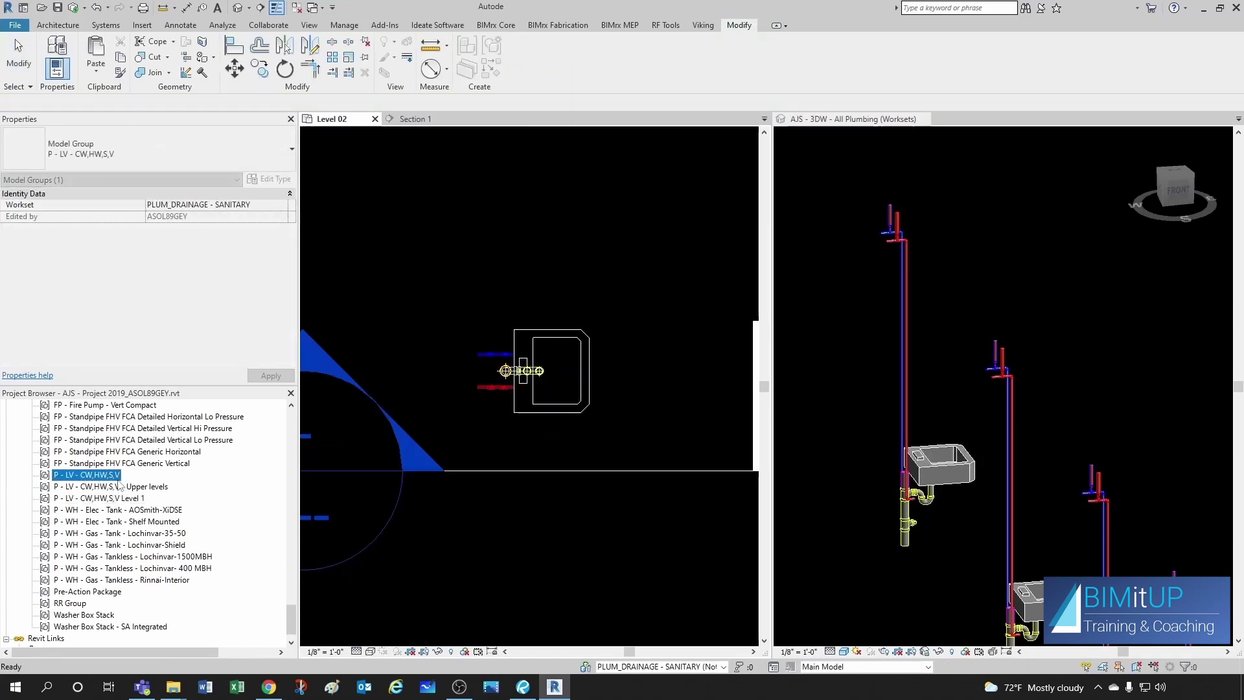
pyautogui.rightClick(112, 480)
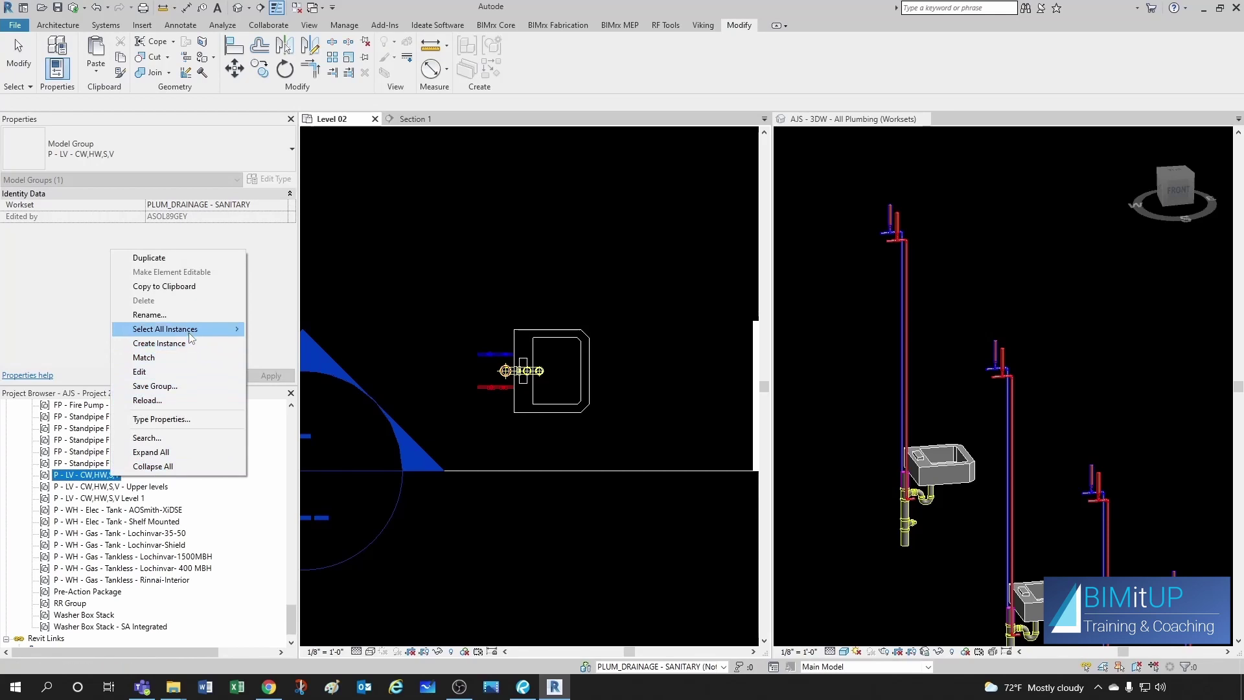
pyautogui.moveTo(188, 333)
pyautogui.click(285, 343)
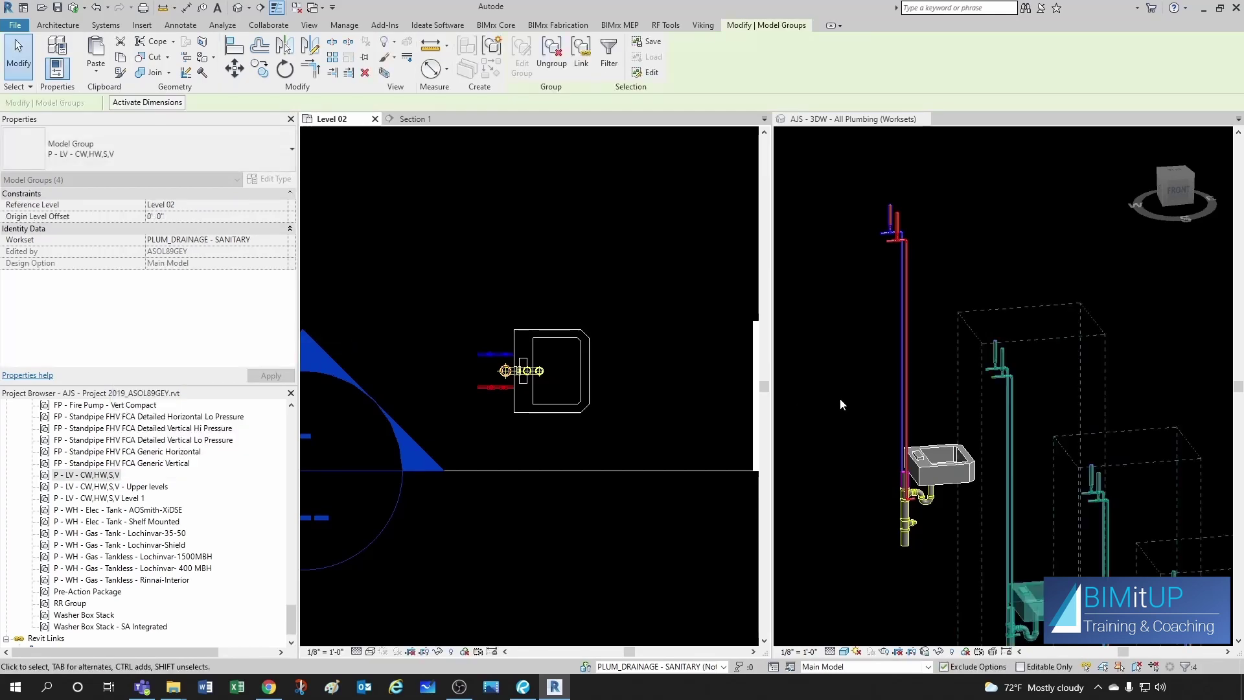
pyautogui.scroll(-2, 1020, 426)
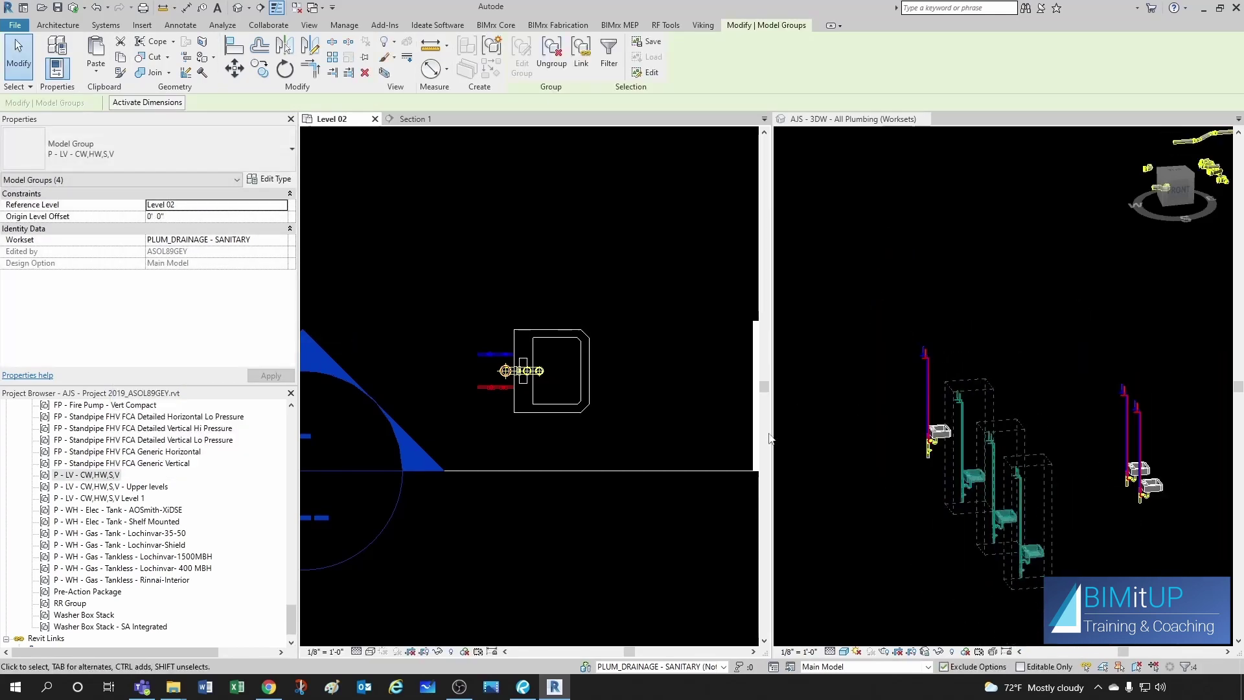
pyautogui.press('Escape')
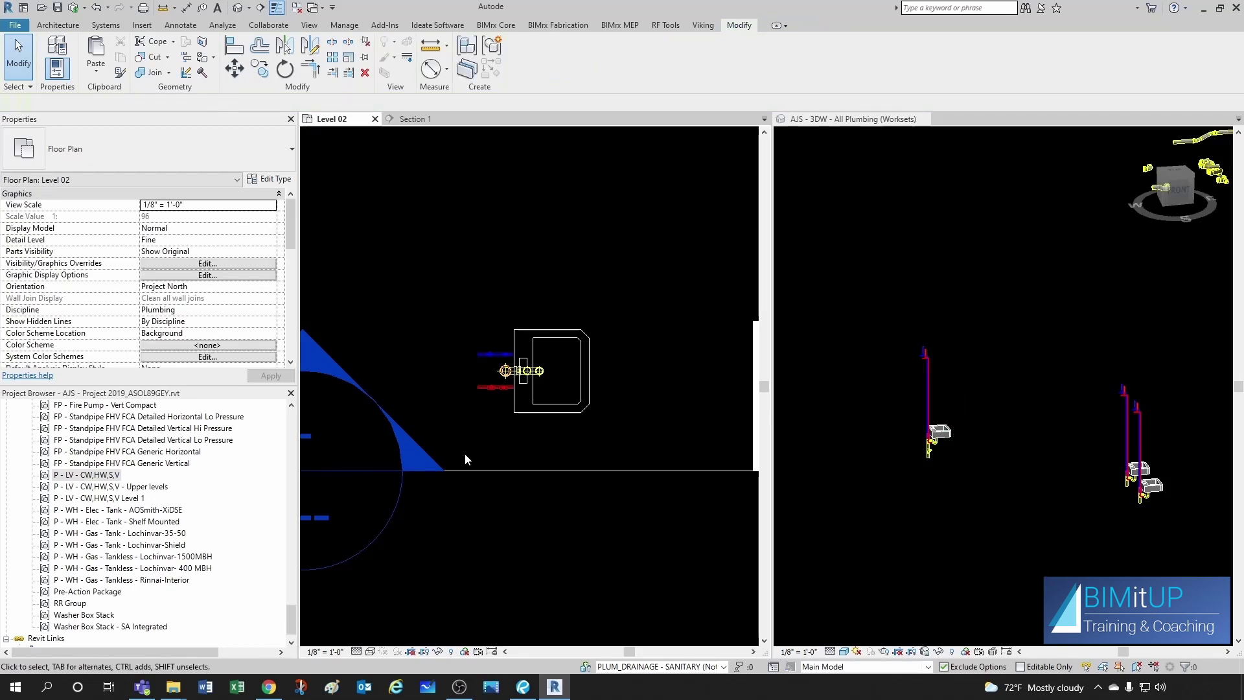
# Step: Delete the original P - LV - CW,HW,S,V model group definition from the project
pyautogui.click(108, 476)
pyautogui.rightClick(108, 476)
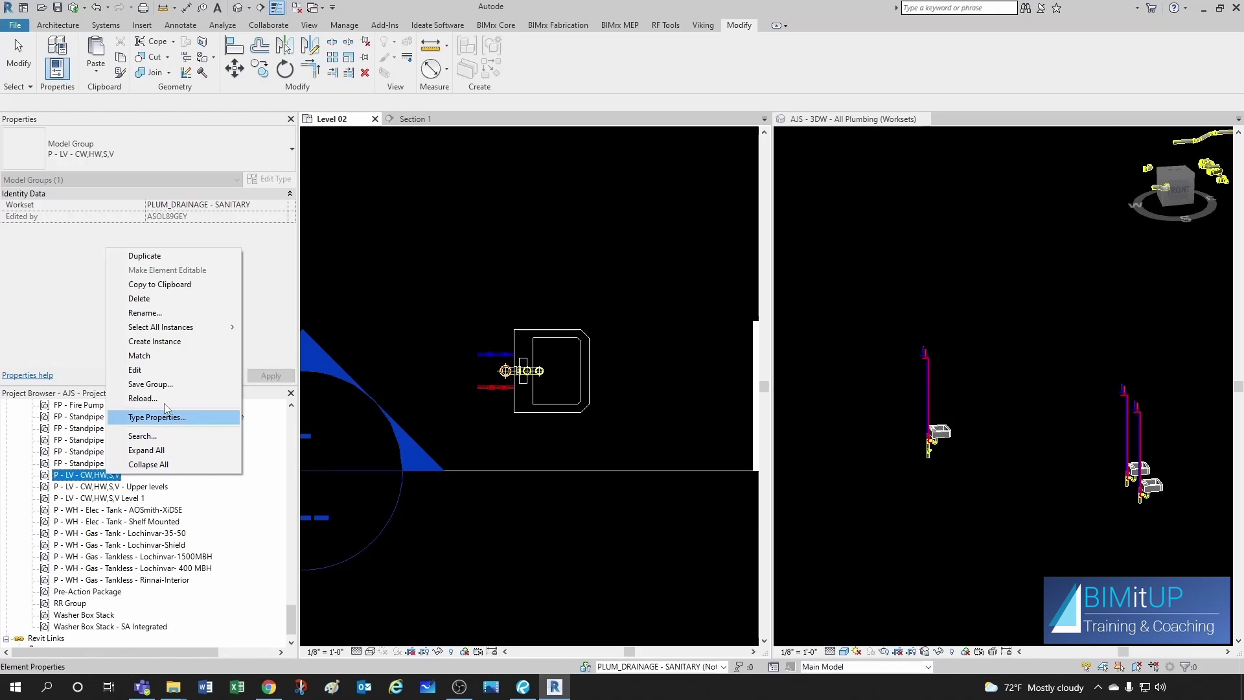
pyautogui.click(164, 299)
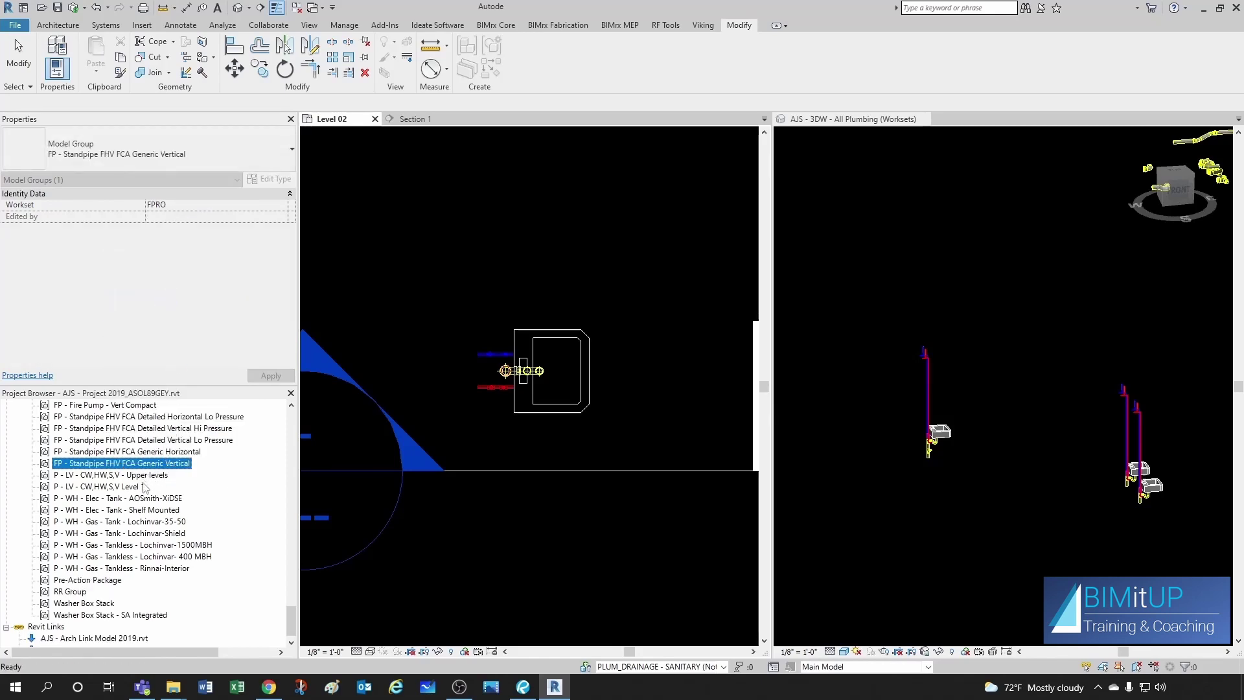
pyautogui.click(133, 486)
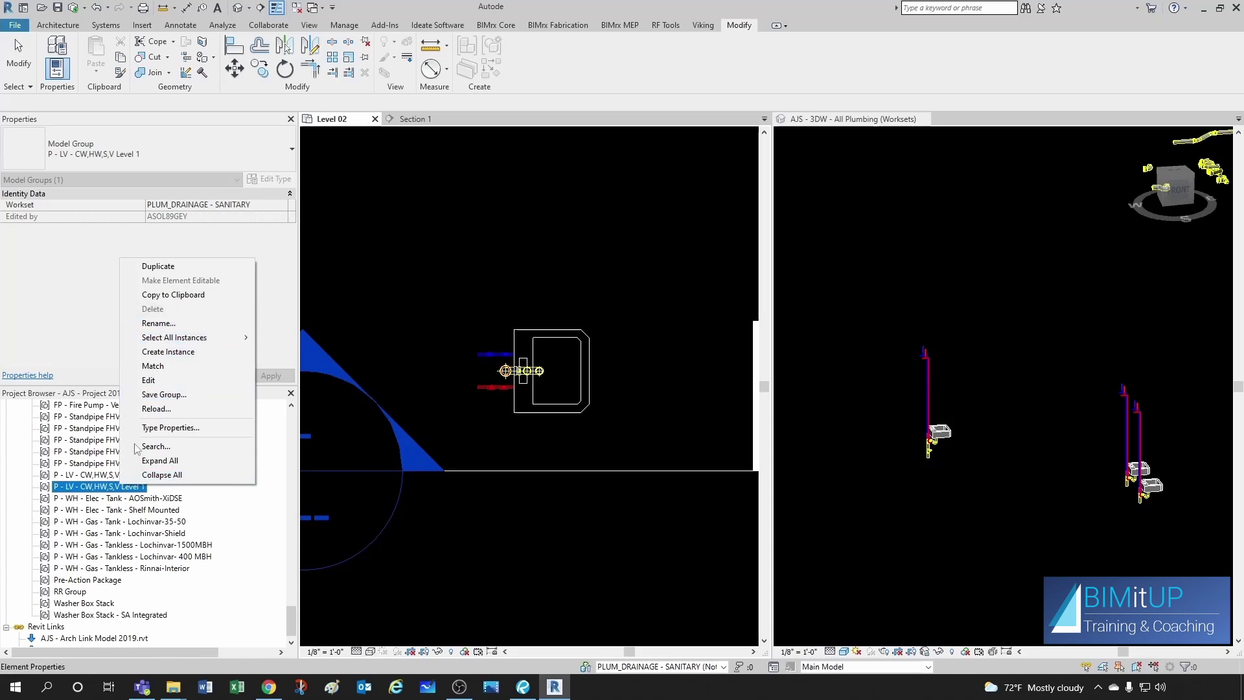
pyautogui.click(136, 499)
pyautogui.click(572, 445)
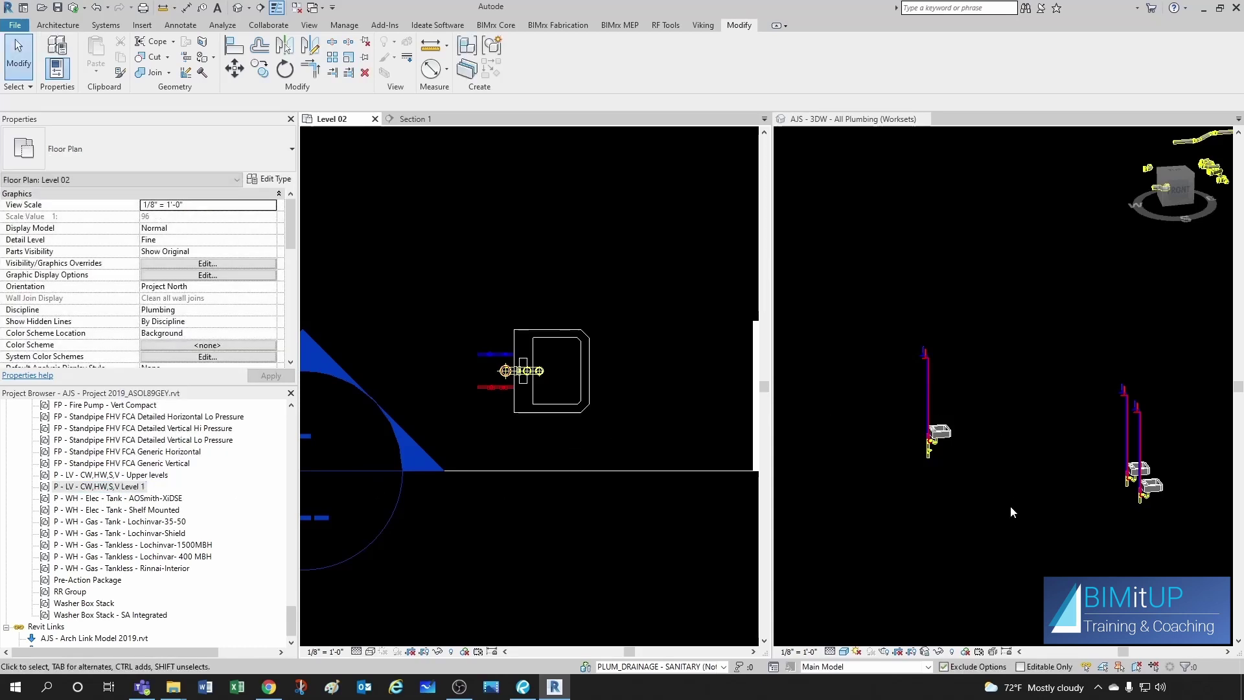
# Step: Delete the placed P - LV - CW,HW,S,V - Upper levels group instance in the 3D view
pyautogui.click(1102, 497)
pyautogui.scroll(5, 1132, 494)
pyautogui.moveTo(1139, 505); pyautogui.dragTo(952, 511, button='middle')
pyautogui.click(936, 497)
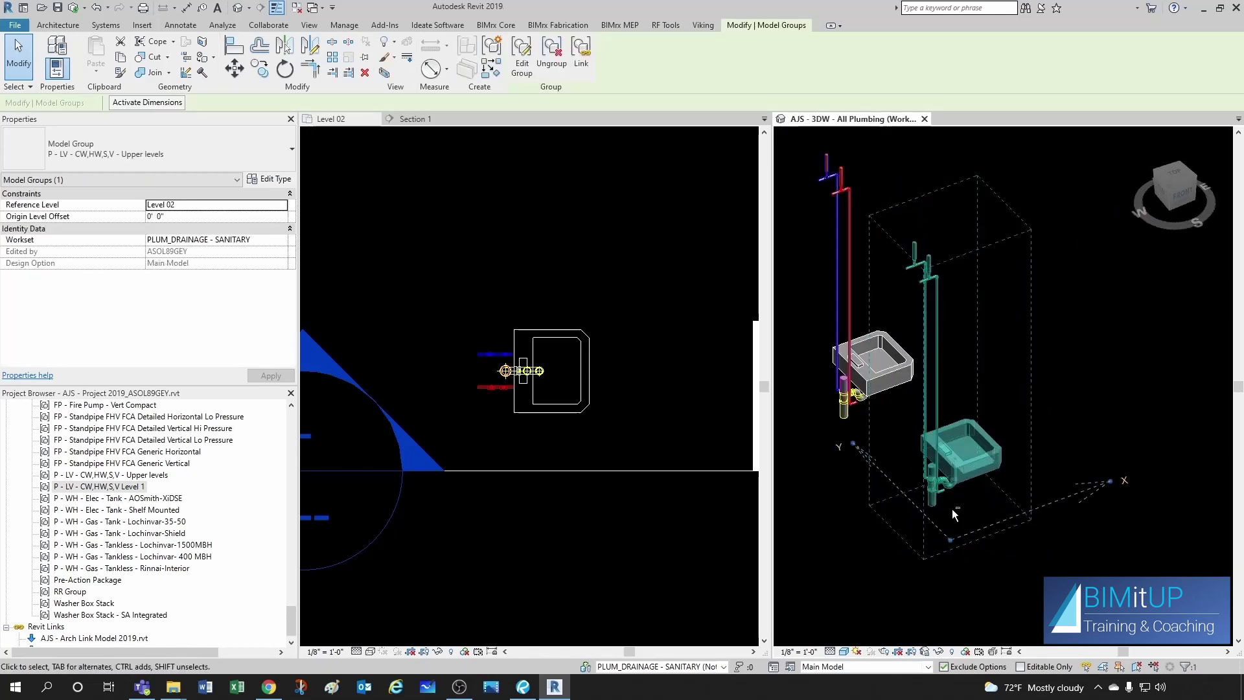
pyautogui.click(951, 508)
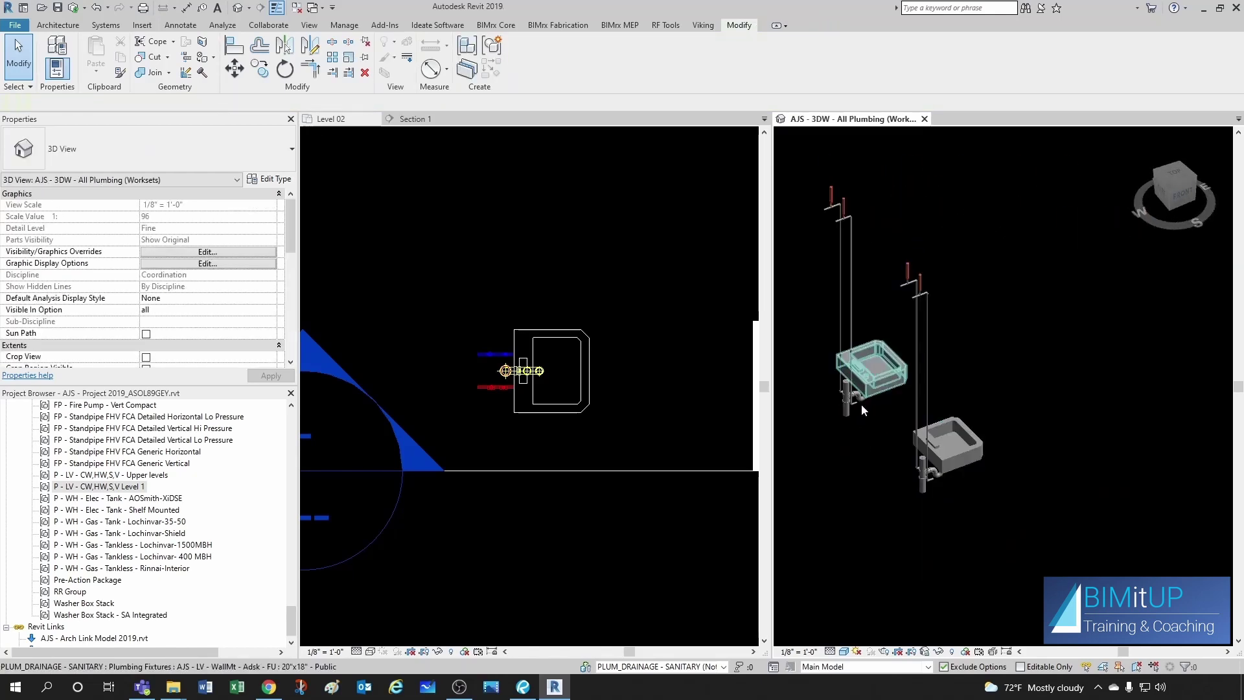
pyautogui.scroll(-2, 862, 405)
pyautogui.click(943, 487)
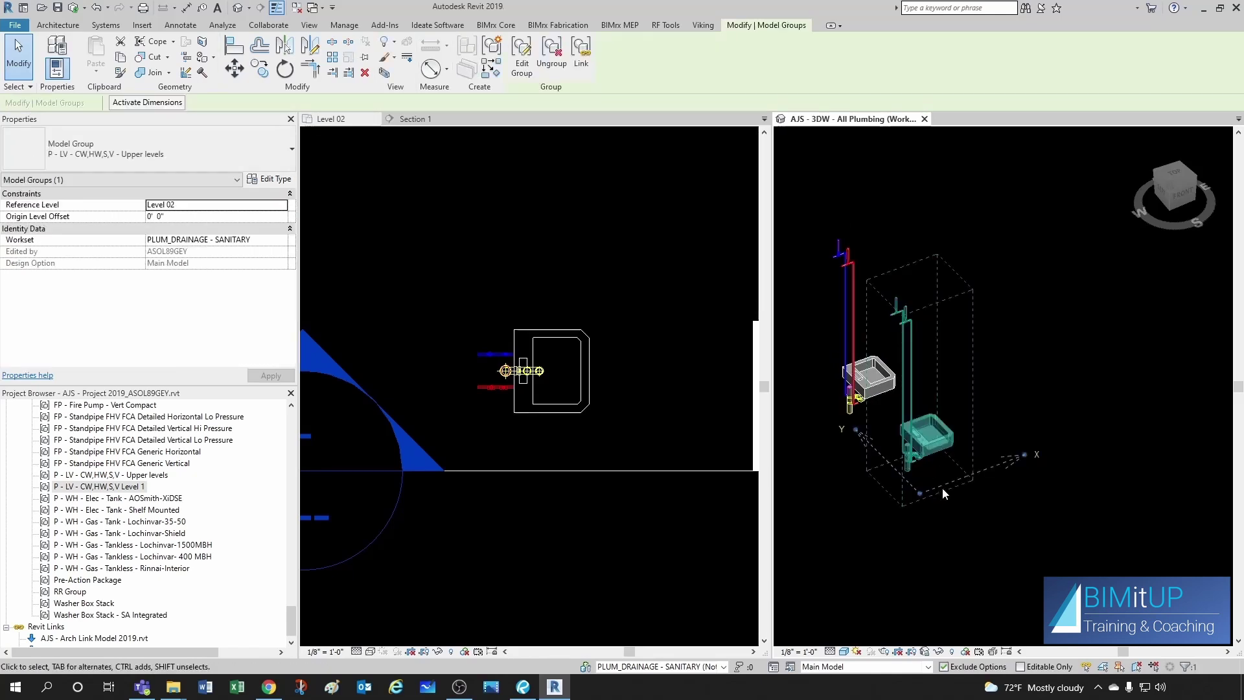
pyautogui.press('Delete')
pyautogui.moveTo(872, 398); pyautogui.dragTo(937, 409, button='middle')
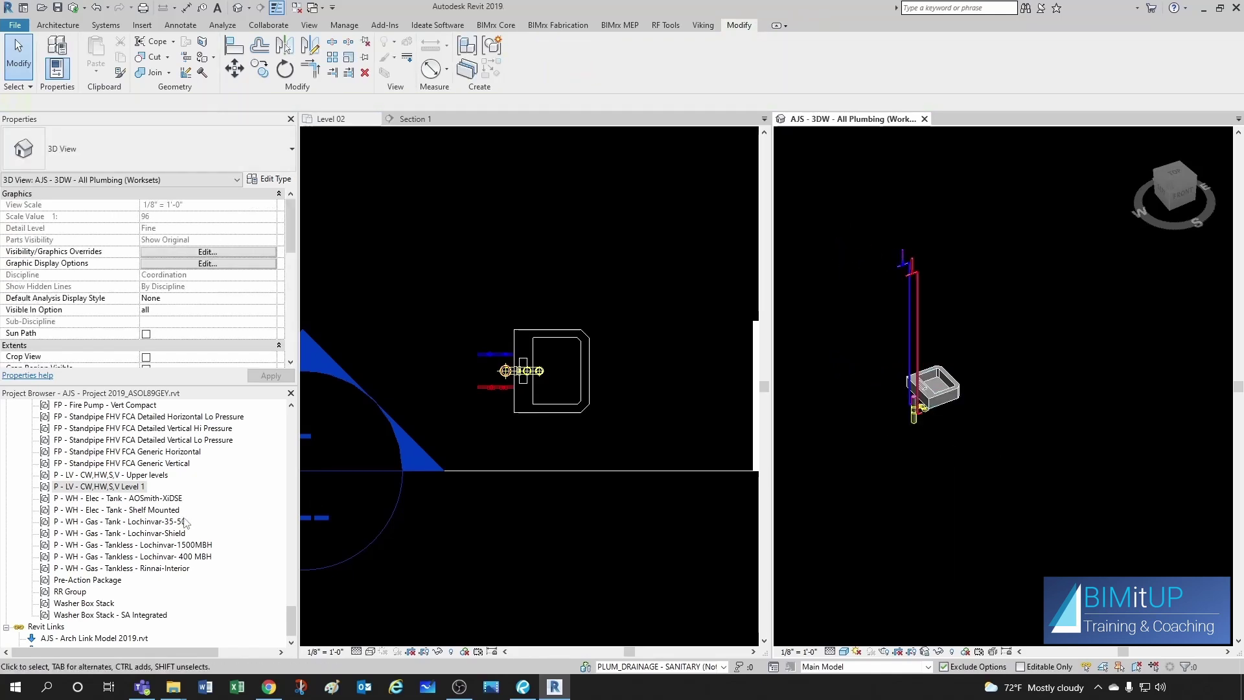
# Step: Delete the P - LV - CW,HW,S,V - Upper levels model group definition from the project
pyautogui.click(132, 476)
pyautogui.rightClick(132, 476)
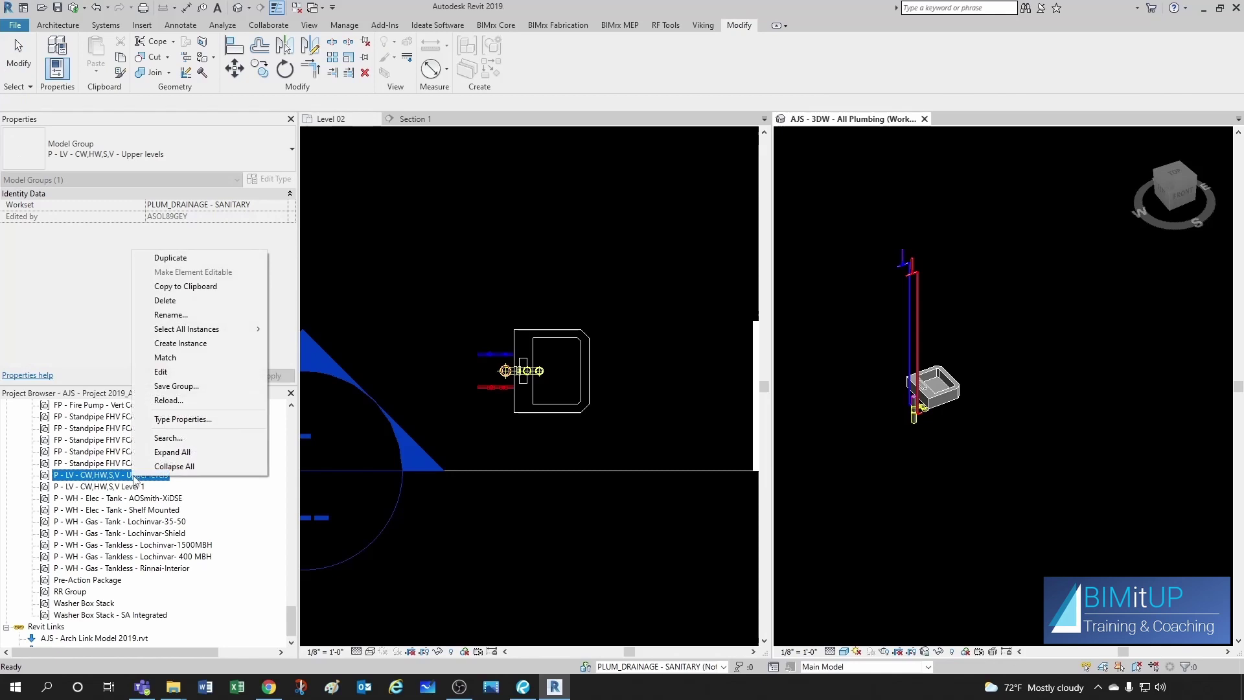
pyautogui.click(165, 300)
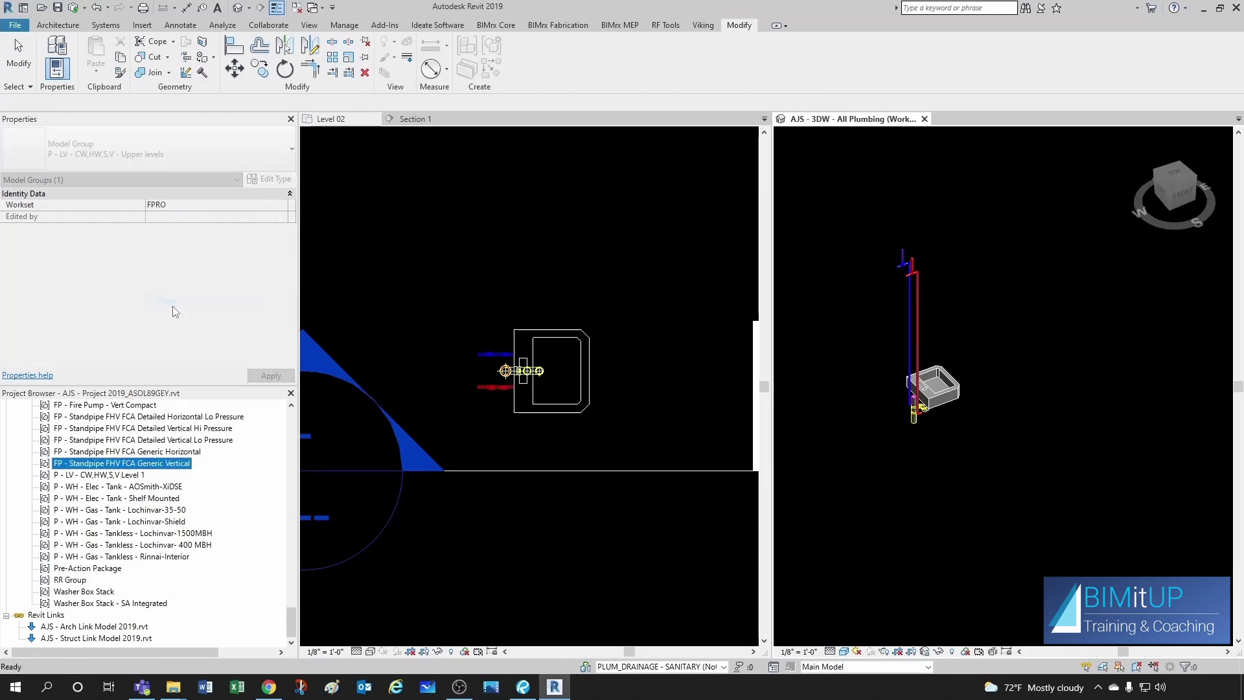
# Step: Delete the remaining ungrouped lavatory together with all its pipes and fittings in the 3D view
pyautogui.click(627, 461)
pyautogui.scroll(-2, 578, 440)
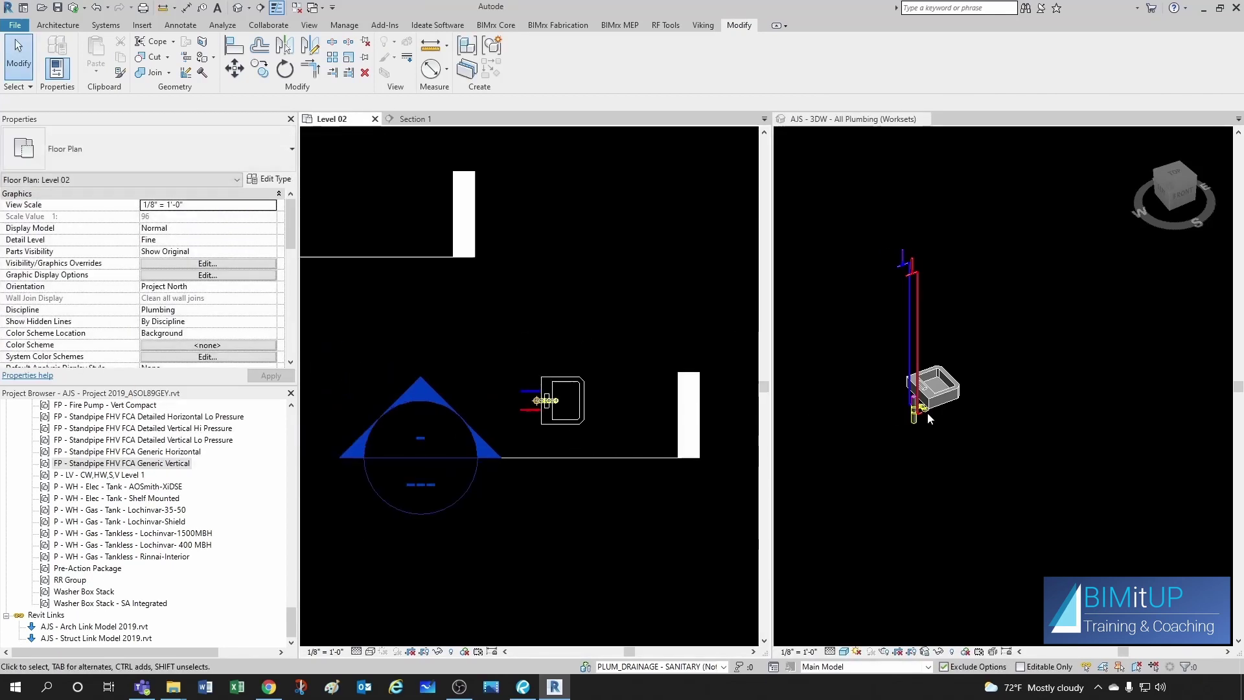
pyautogui.click(905, 451)
pyautogui.scroll(-1, 932, 423)
pyautogui.click(937, 413)
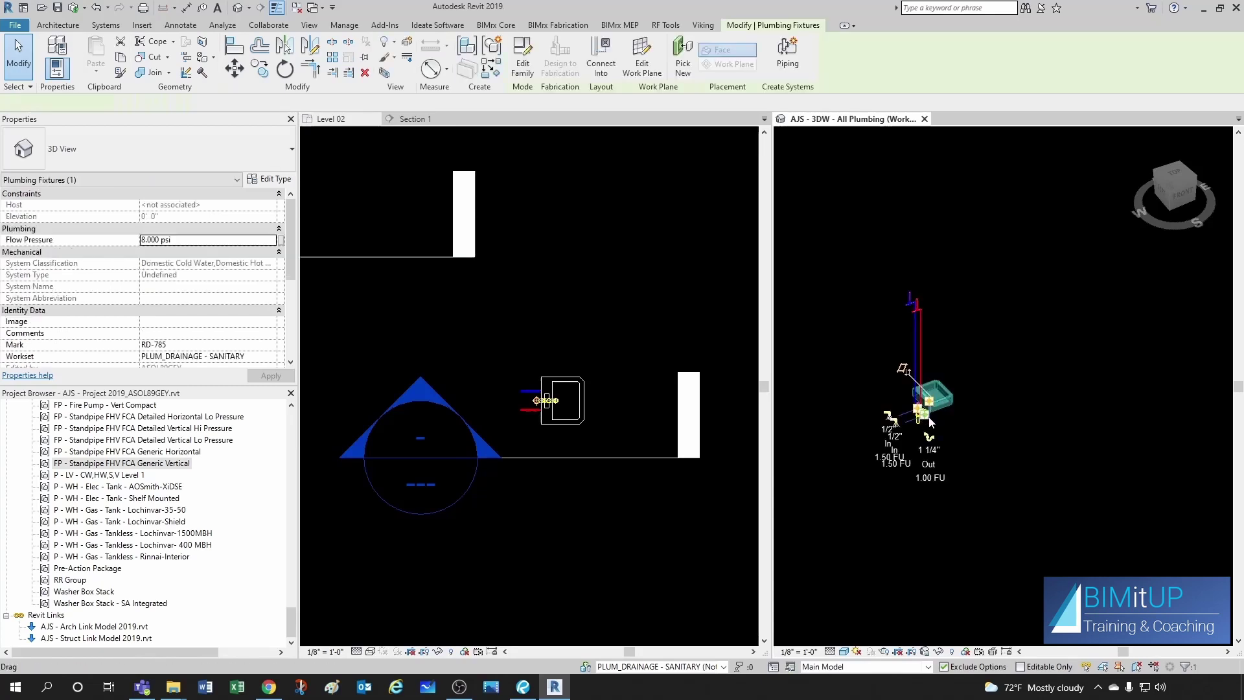
pyautogui.click(917, 429)
pyautogui.moveTo(874, 305); pyautogui.dragTo(1020, 475)
pyautogui.press('Delete')
# Step: Copy the P - LV - CW,HW,S,V Level 1 group straight down in the Level 02 plan, below the wall line
pyautogui.click(648, 417)
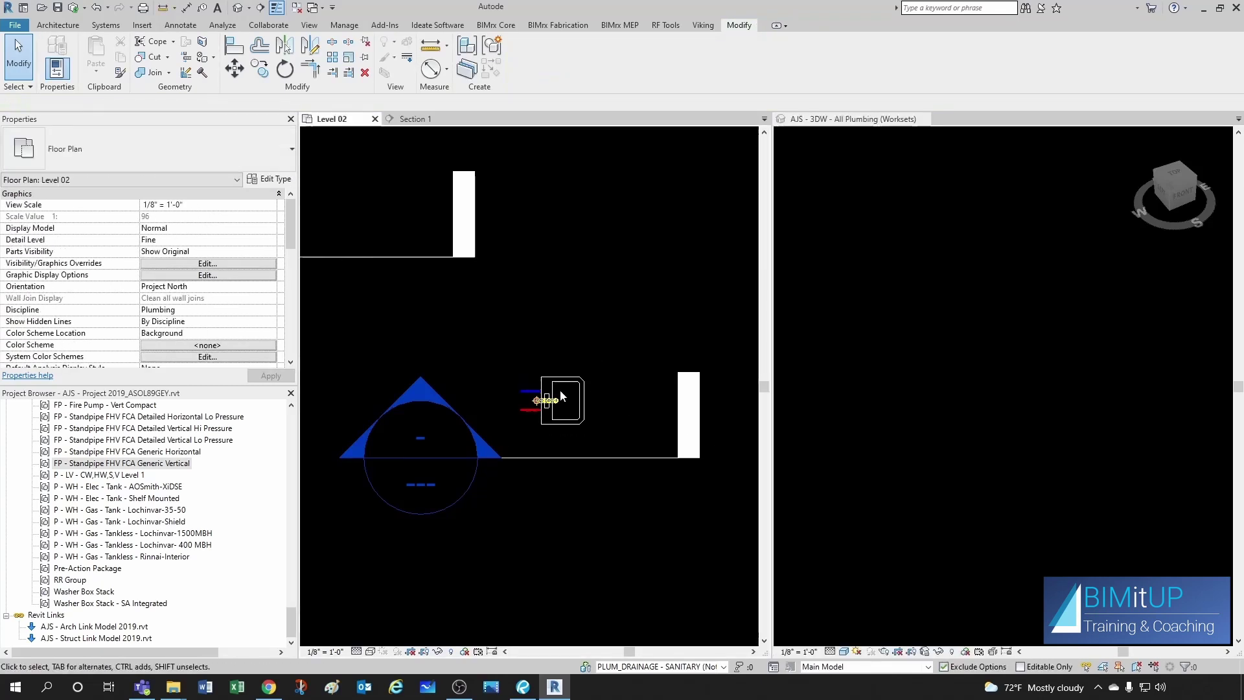
pyautogui.click(583, 394)
pyautogui.click(260, 68)
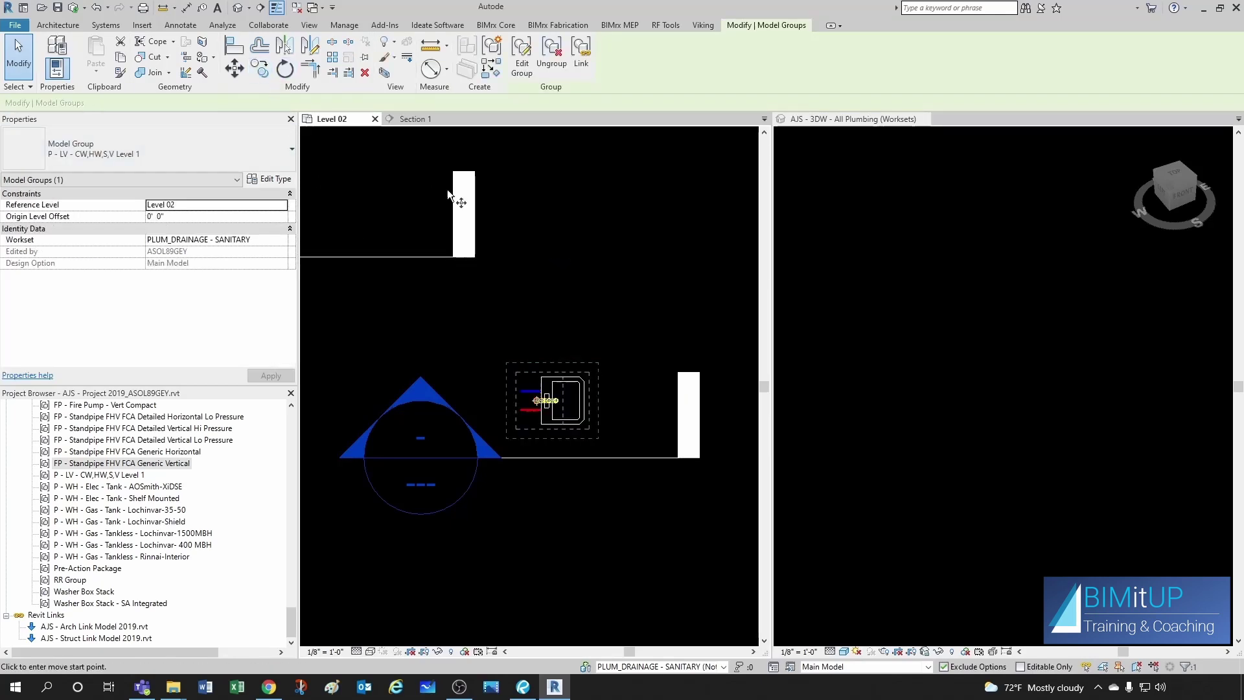
pyautogui.scroll(-1, 612, 261)
pyautogui.click(635, 393)
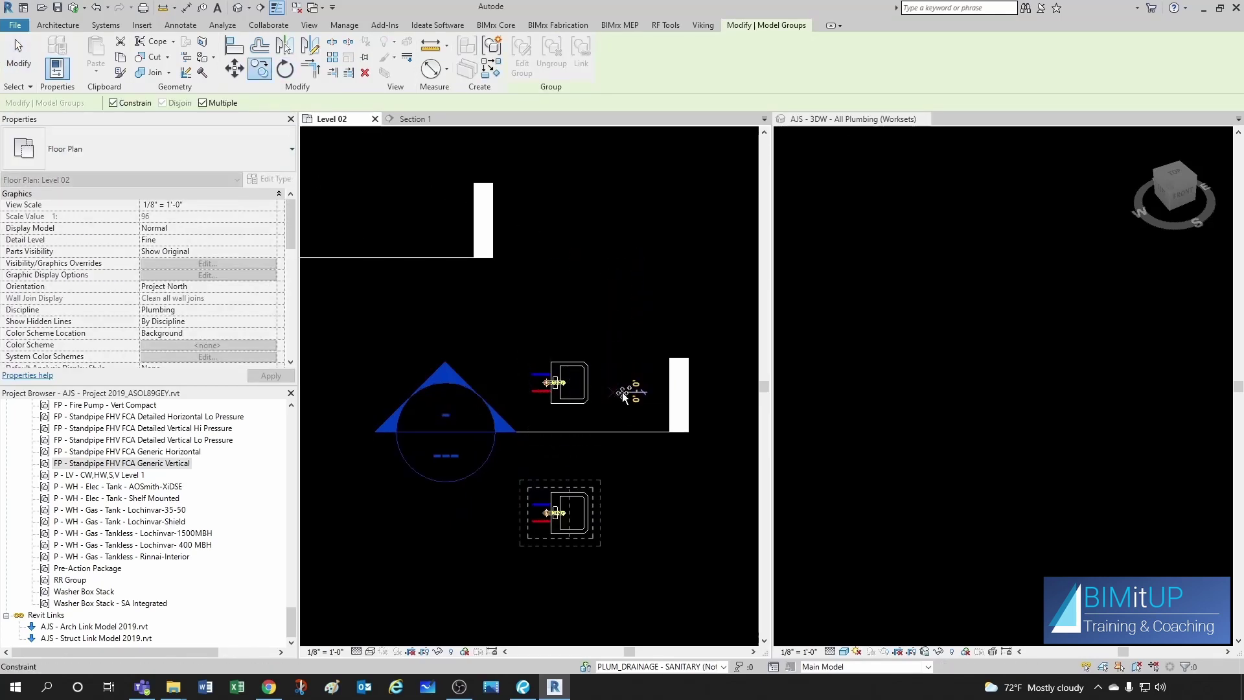
pyautogui.press('Escape')
pyautogui.press('Escape')
# Step: Ungroup the lavatory group copy below the wall line
pyautogui.scroll(2, 570, 572)
pyautogui.click(580, 516)
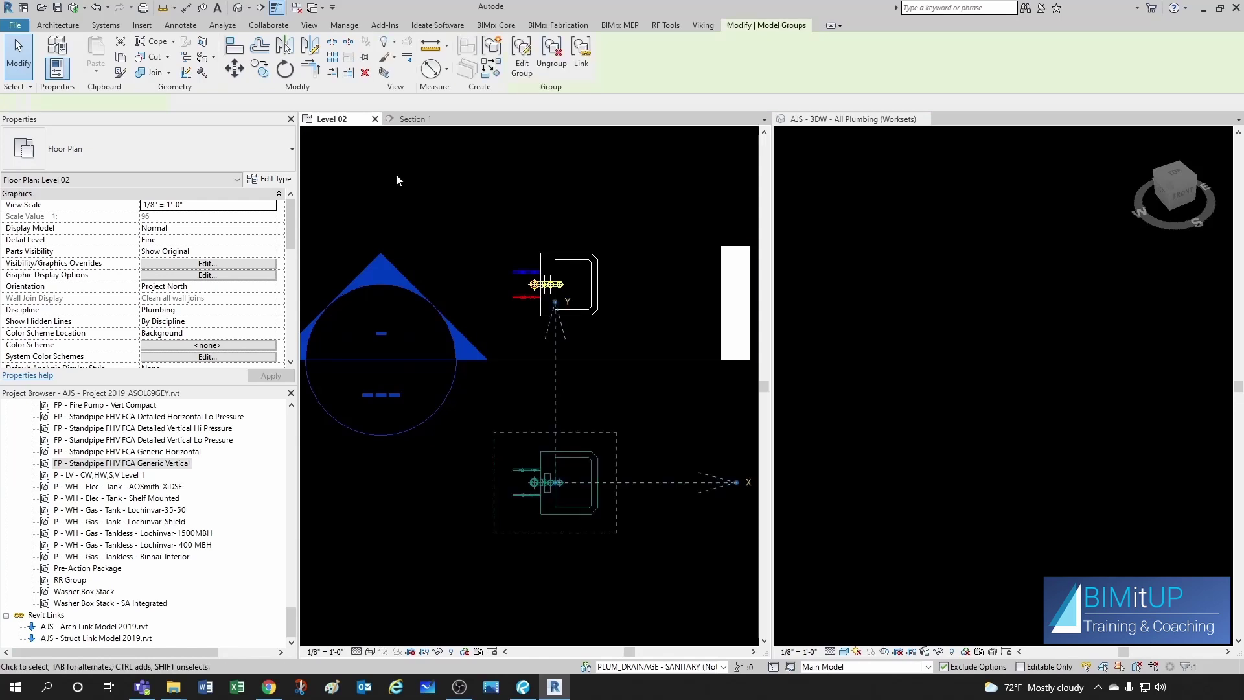
pyautogui.click(549, 64)
pyautogui.press('Escape')
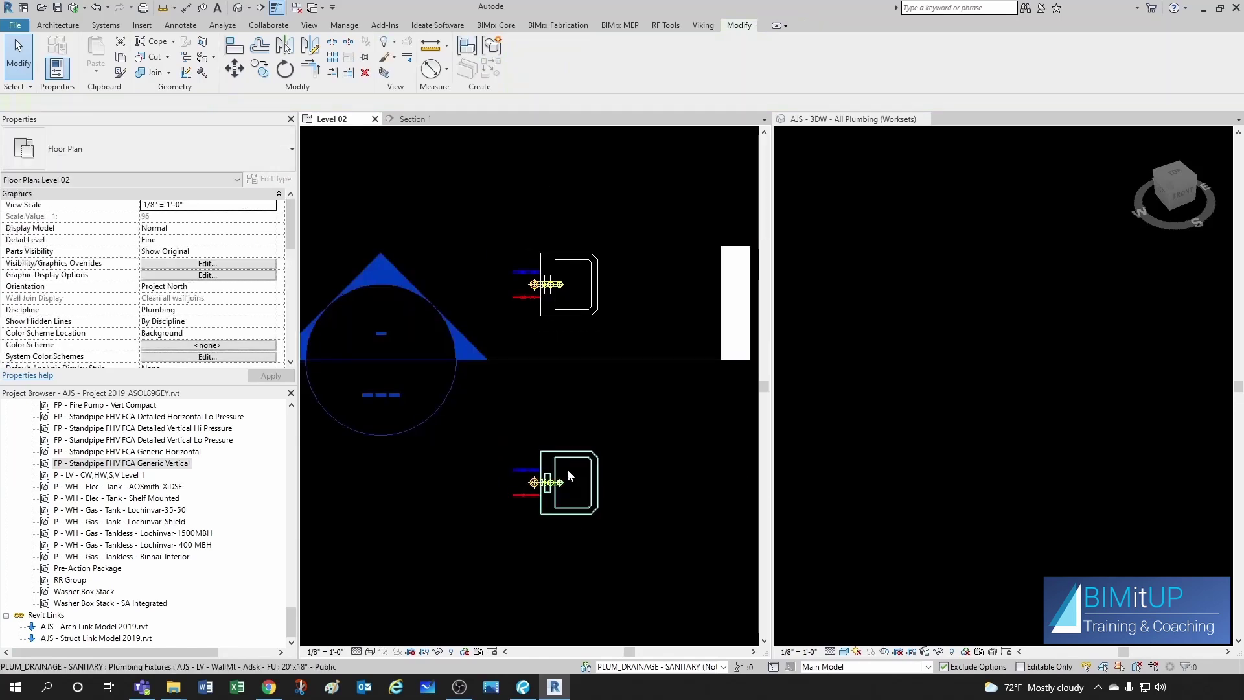
# Step: Remove the lowest drain fitting and pipe segment beneath the ungrouped lavatory copy in the 3D view
pyautogui.moveTo(568, 469); pyautogui.dragTo(557, 386, button='middle')
pyautogui.scroll(1, 585, 411)
pyautogui.click(837, 392)
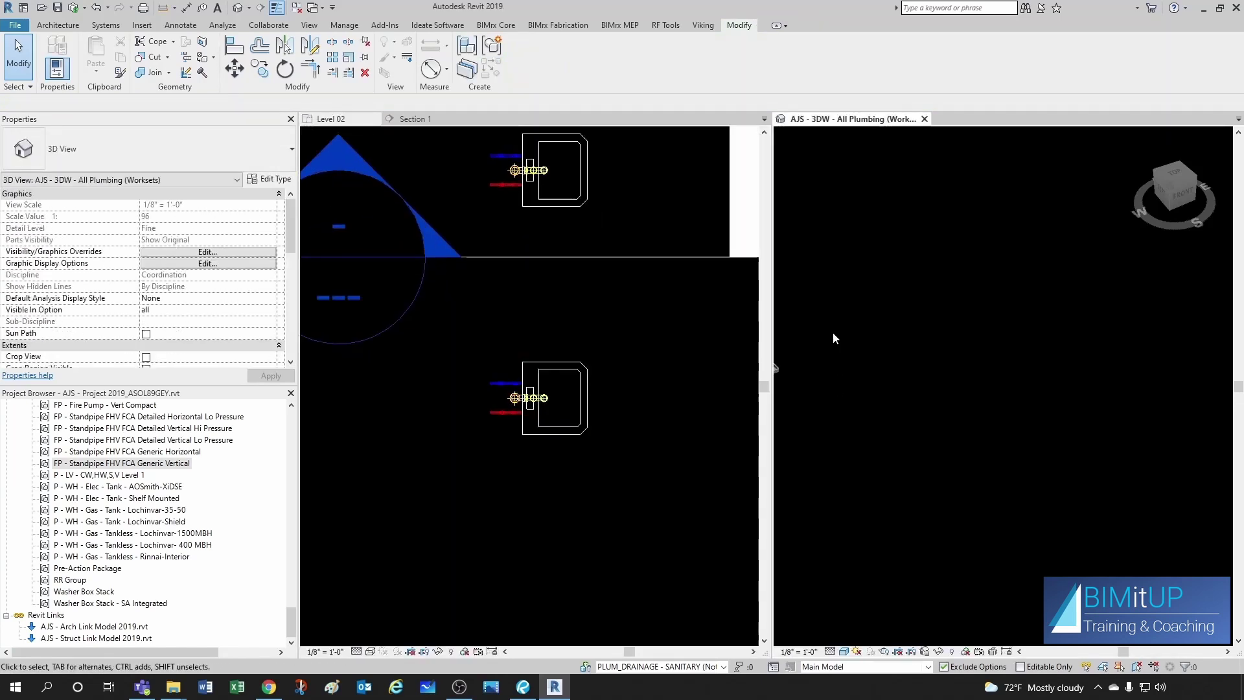
pyautogui.scroll(-4, 834, 332)
pyautogui.scroll(6, 835, 376)
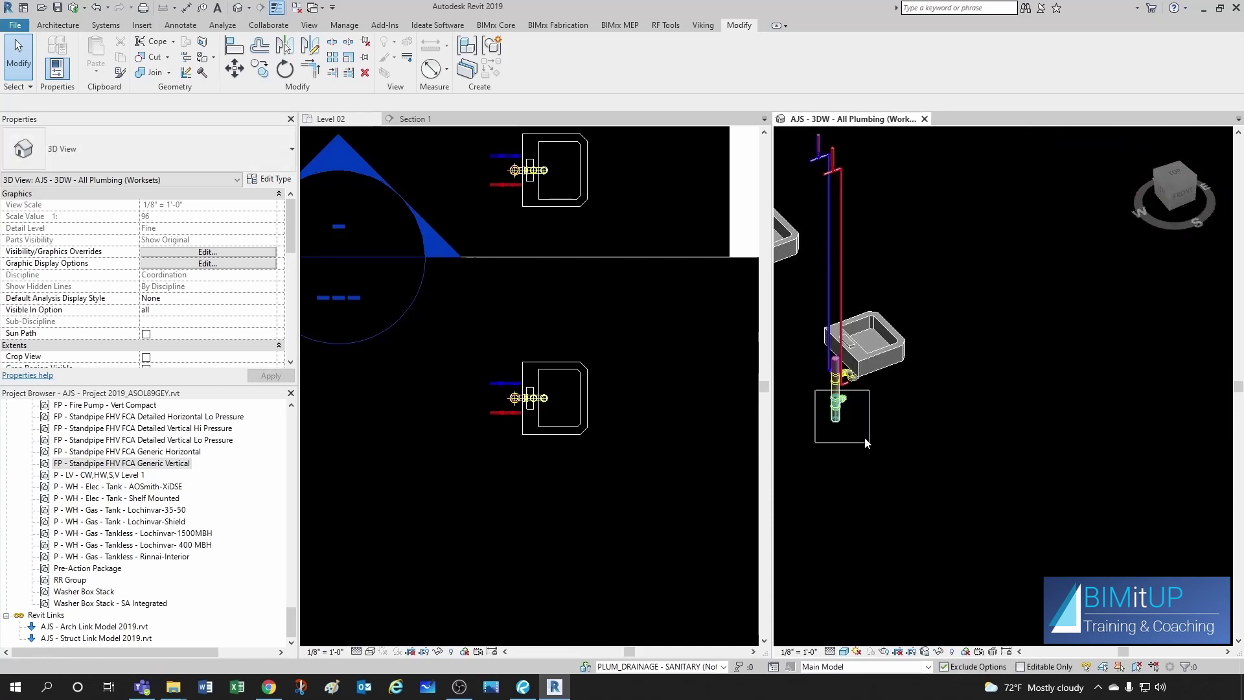
pyautogui.scroll(-4, 872, 421)
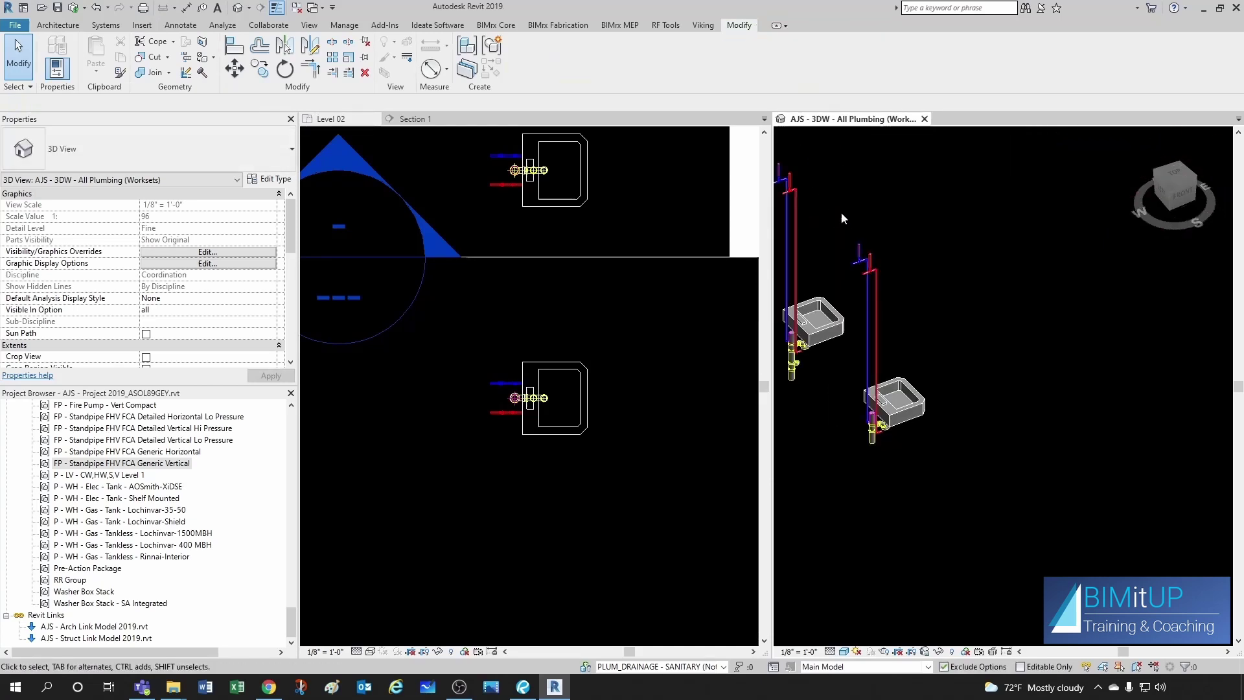
# Step: Group the modified lavatory and its piping as a model group named P - LV - CW,HW,S,V - Upper Levels
pyautogui.moveTo(841, 219); pyautogui.dragTo(953, 481)
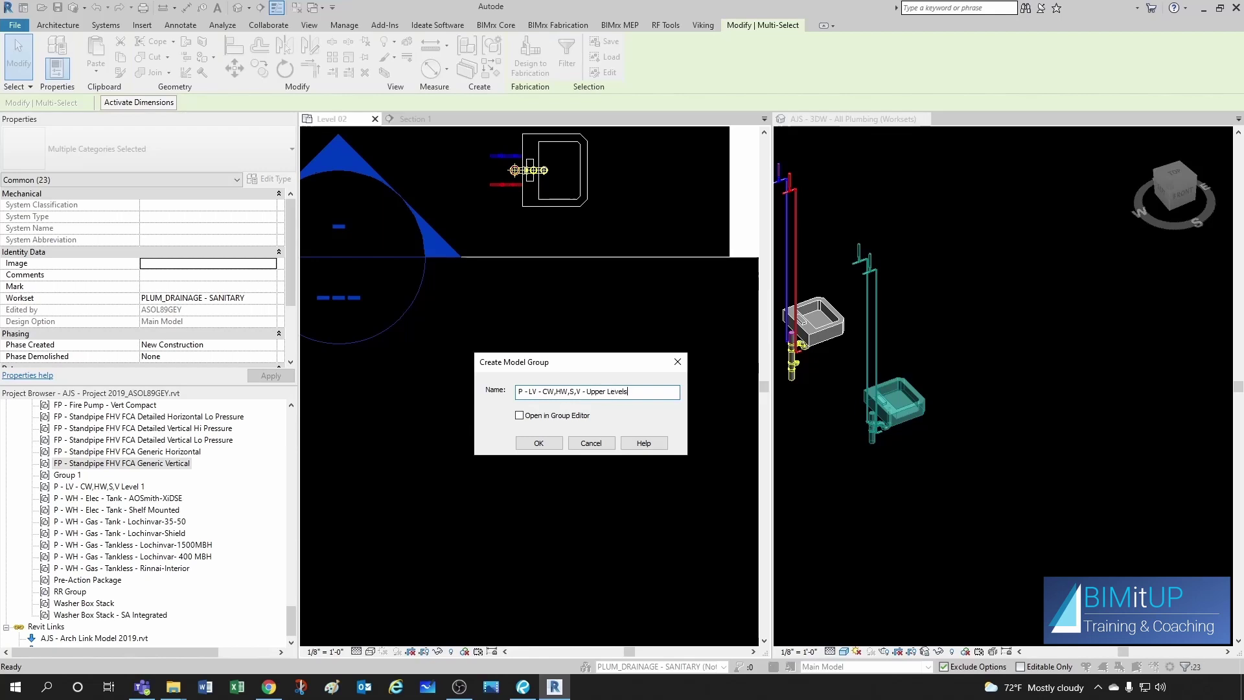
pyautogui.click(555, 442)
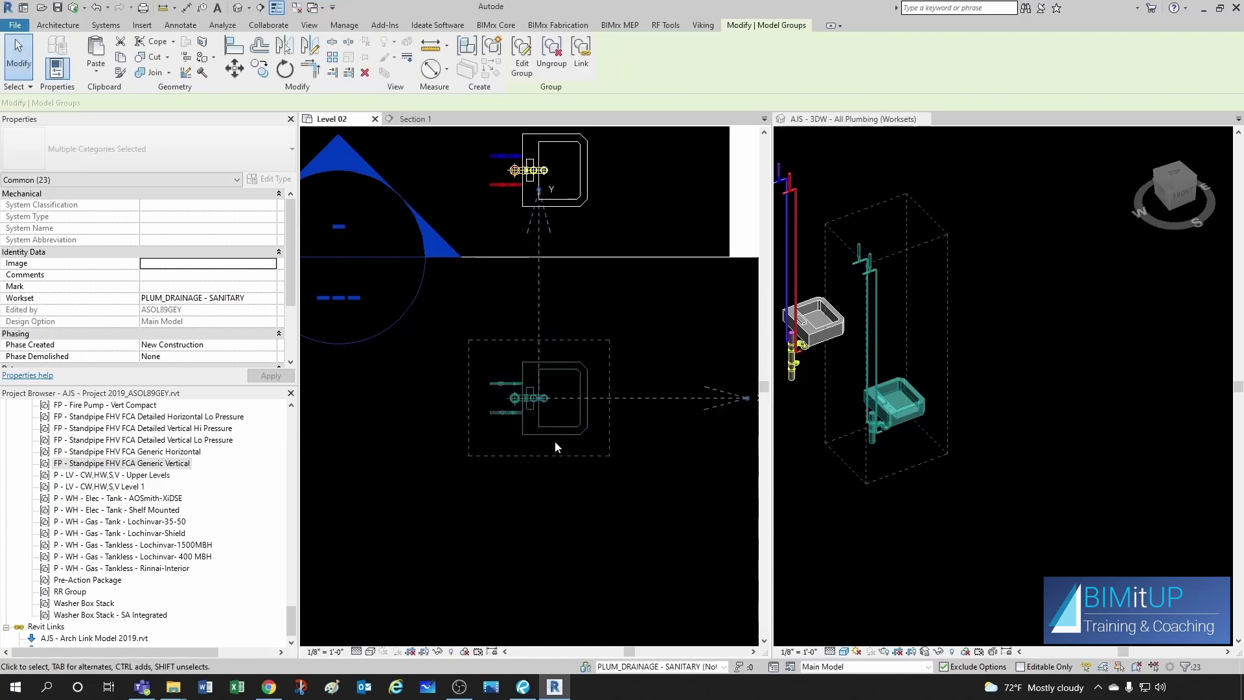
# Step: Compare the Level 1 and Upper Levels lavatory groups in the plan and 3D views, checking their drain piping
pyautogui.click(608, 431)
pyautogui.scroll(-1, 609, 428)
pyautogui.click(581, 255)
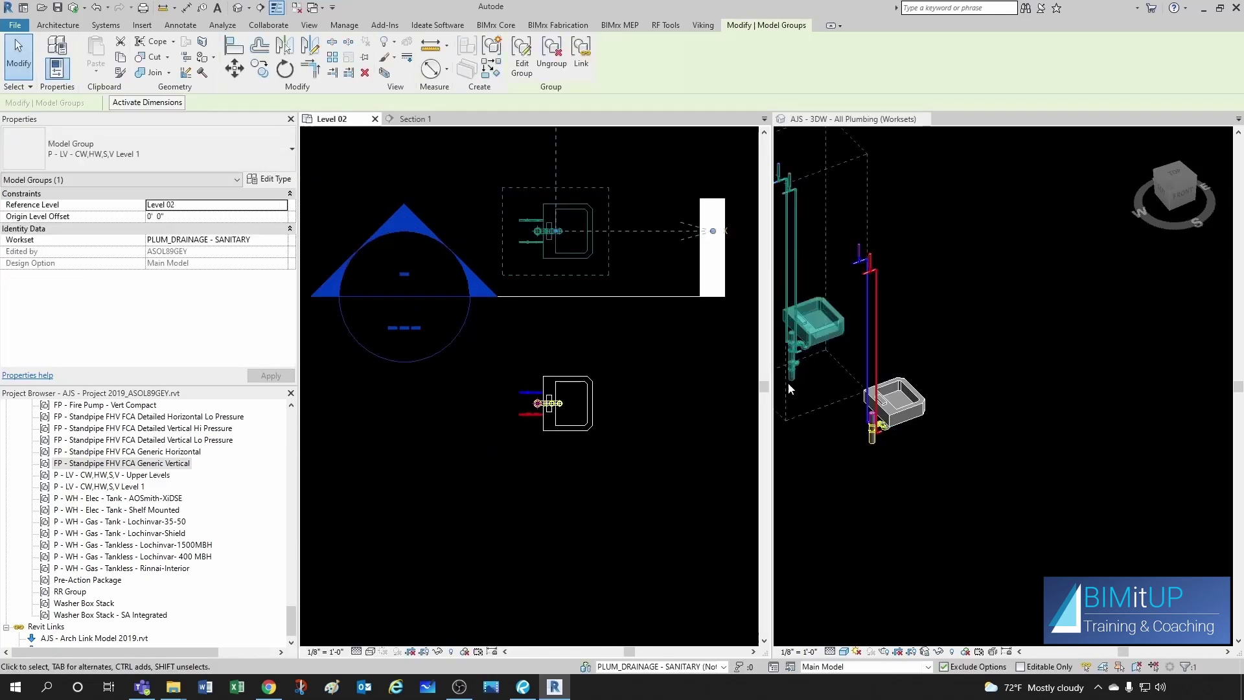
pyautogui.scroll(3, 846, 375)
pyautogui.scroll(-1, 910, 398)
pyautogui.moveTo(910, 399); pyautogui.dragTo(952, 407, button='middle')
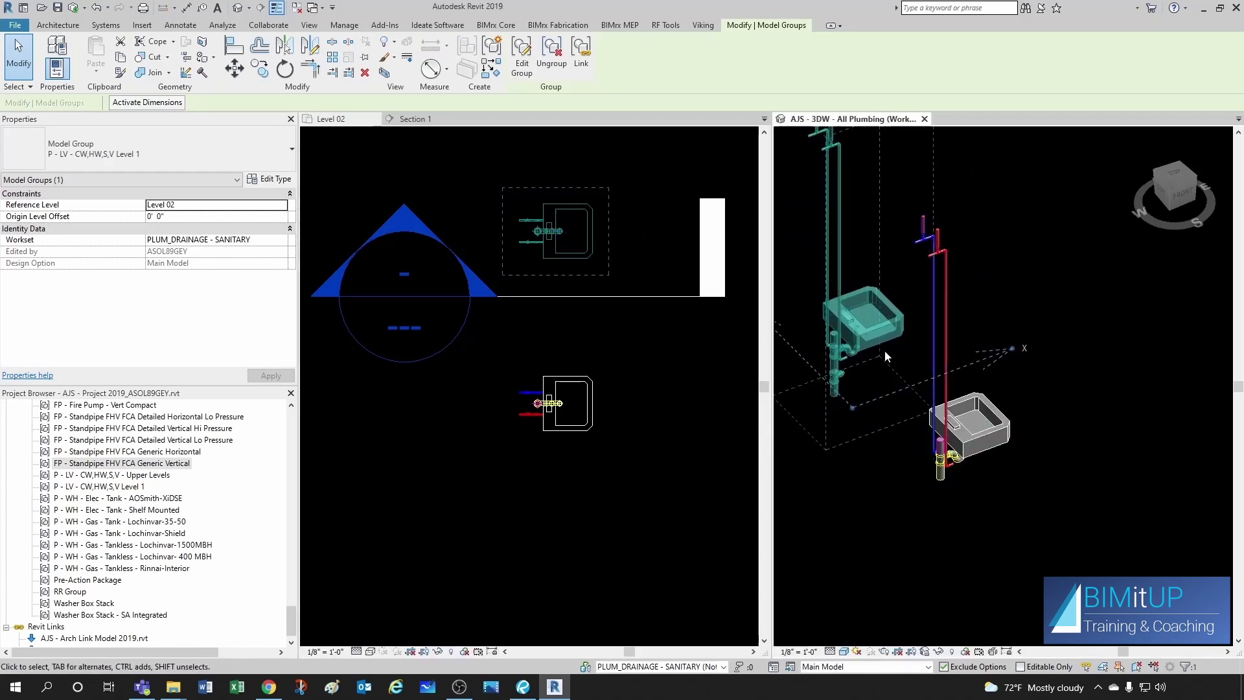
pyautogui.moveTo(884, 350); pyautogui.dragTo(987, 414, button='middle')
pyautogui.press('Escape')
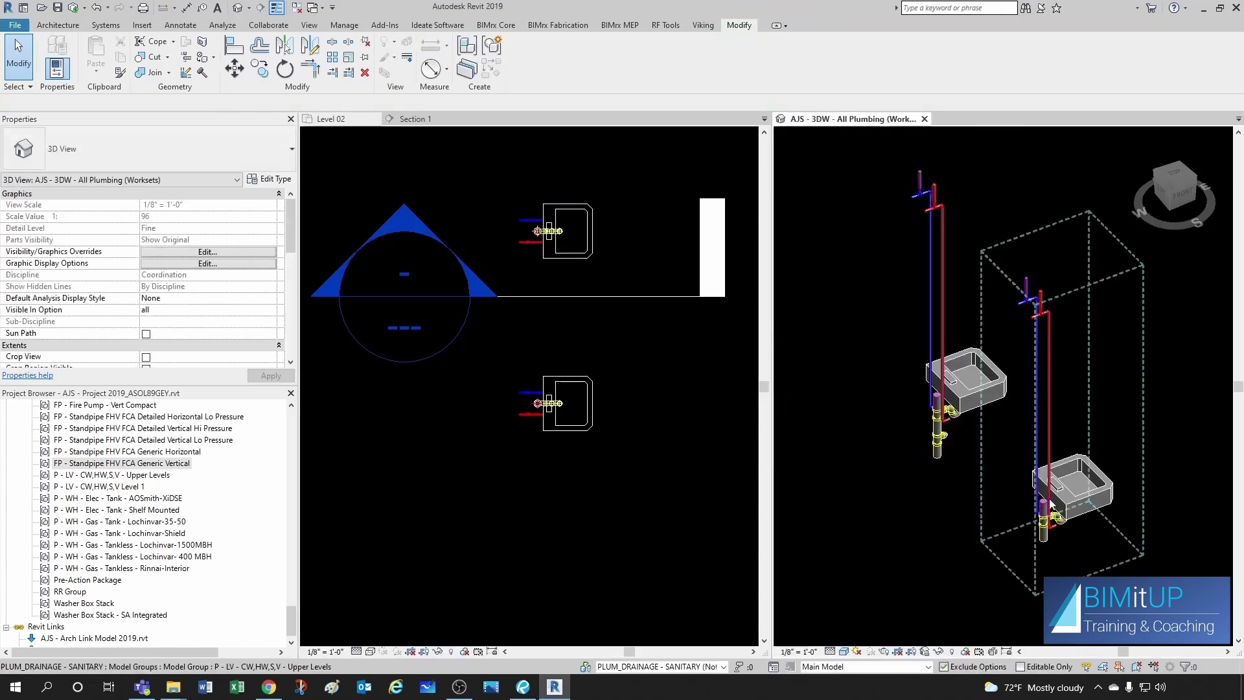
pyautogui.click(1036, 507)
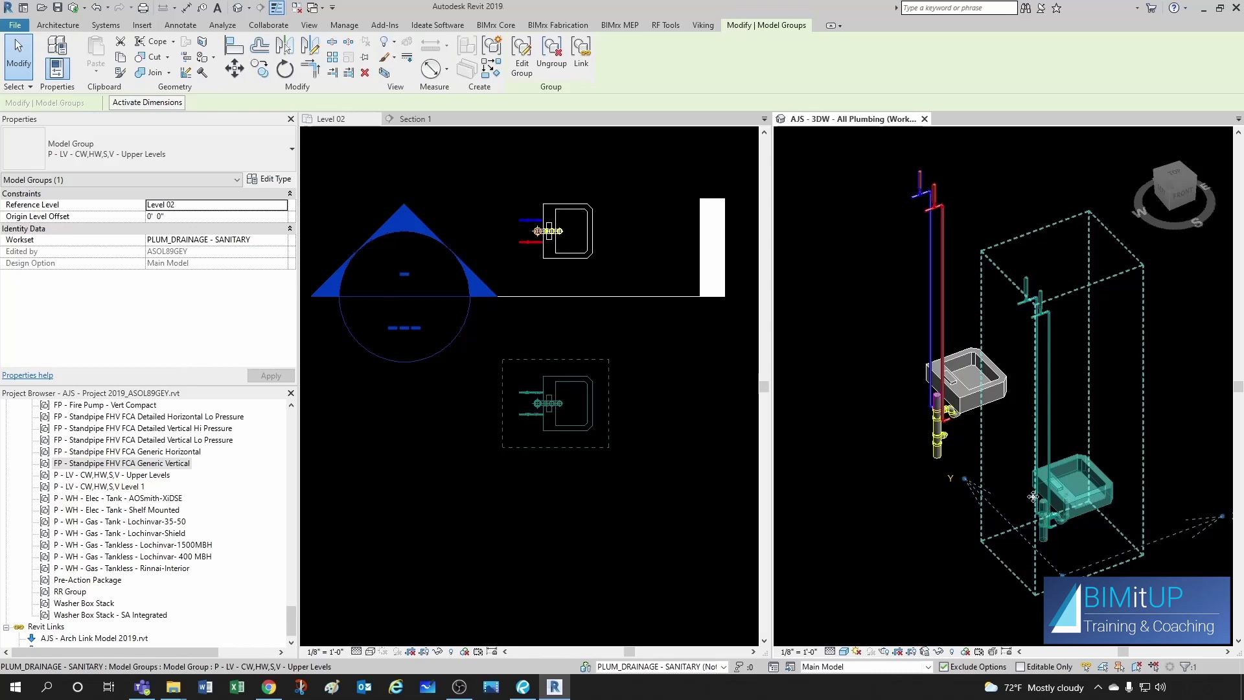
pyautogui.press('Escape')
pyautogui.scroll(-1, 647, 458)
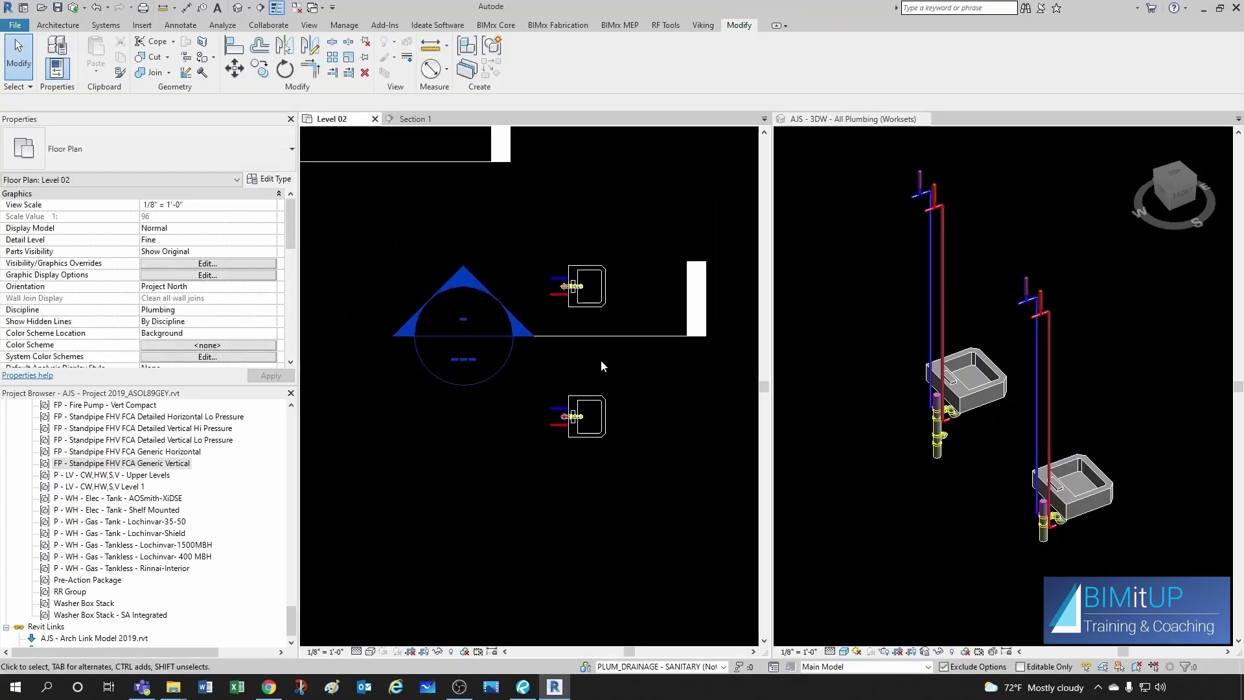
# Step: Copy the P - LV - CW,HW,S,V Level 1 group about 3' - 10" straight up in the Level 02 plan
pyautogui.moveTo(594, 328); pyautogui.dragTo(537, 406, button='middle')
pyautogui.scroll(1, 536, 401)
pyautogui.click(535, 390)
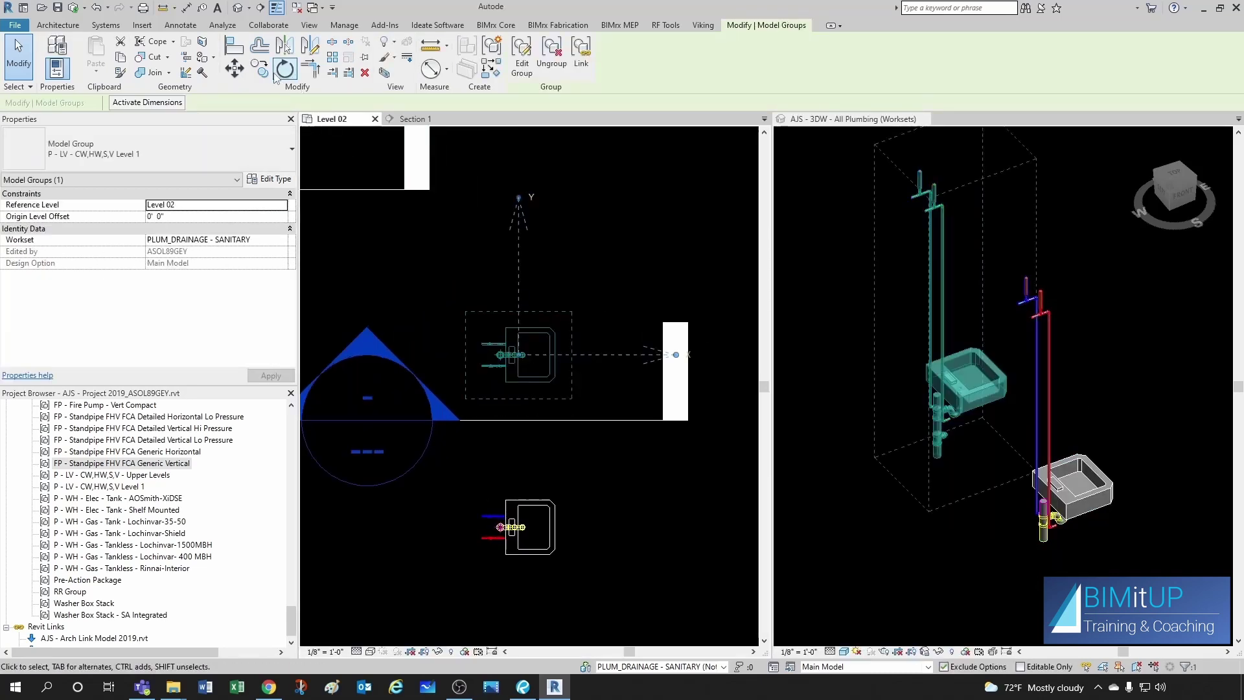
pyautogui.press('c')
pyautogui.press('o')
pyautogui.scroll(1, 539, 379)
pyautogui.click(504, 372)
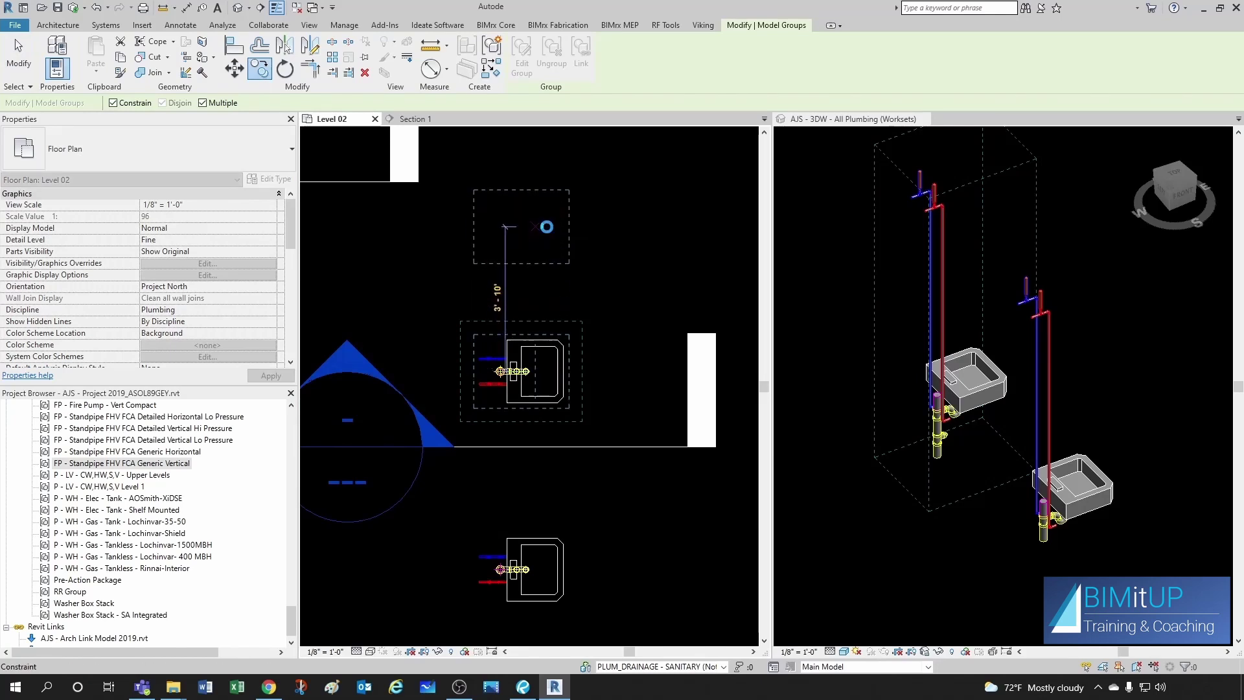
pyautogui.click(546, 227)
pyautogui.press('Escape')
# Step: Ungroup the new lavatory copy above the Level 1 group
pyautogui.moveTo(551, 247); pyautogui.dragTo(574, 348, button='middle')
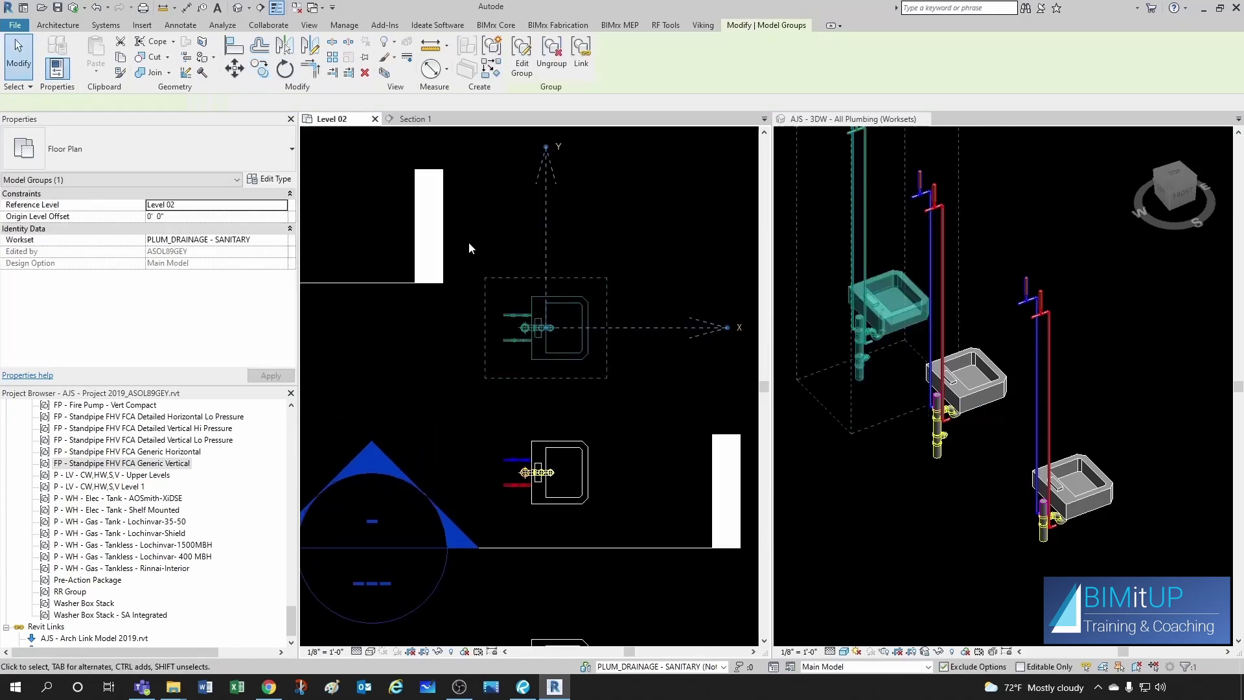
pyautogui.click(551, 56)
pyautogui.click(480, 269)
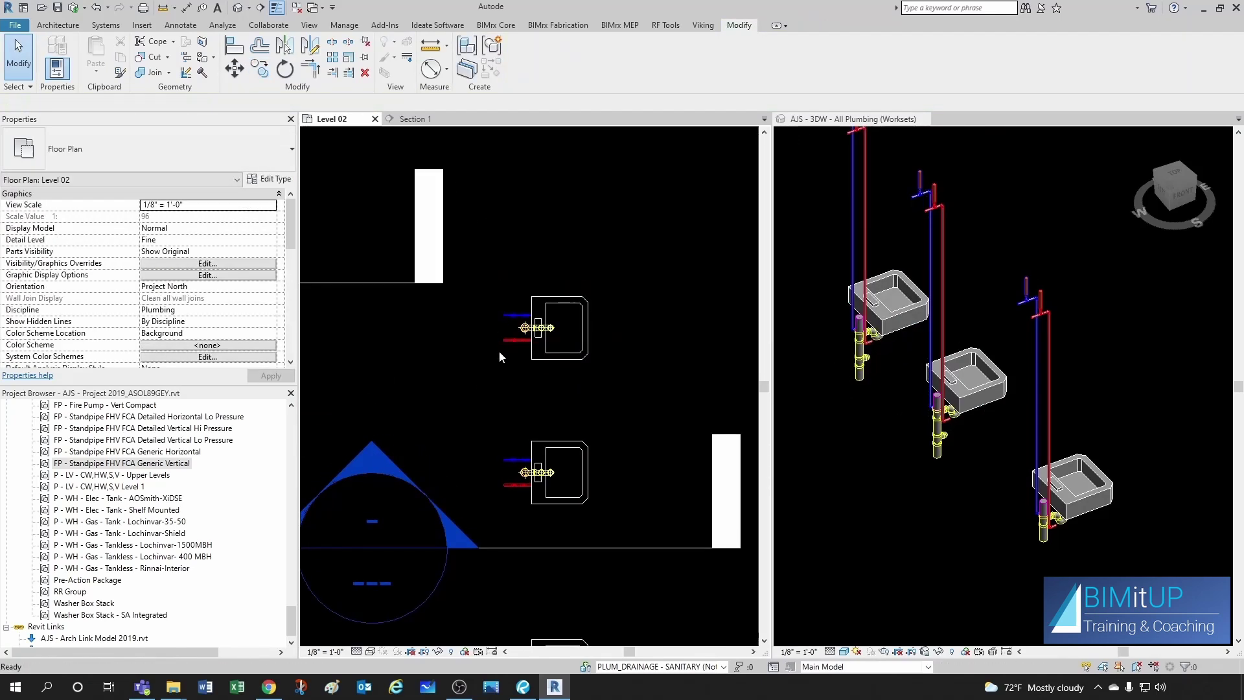
# Step: Examine the flow and fixture unit properties of the ungrouped copy's hot water pipe in the Level 02 plan
pyautogui.scroll(3, 502, 343)
pyautogui.click(507, 336)
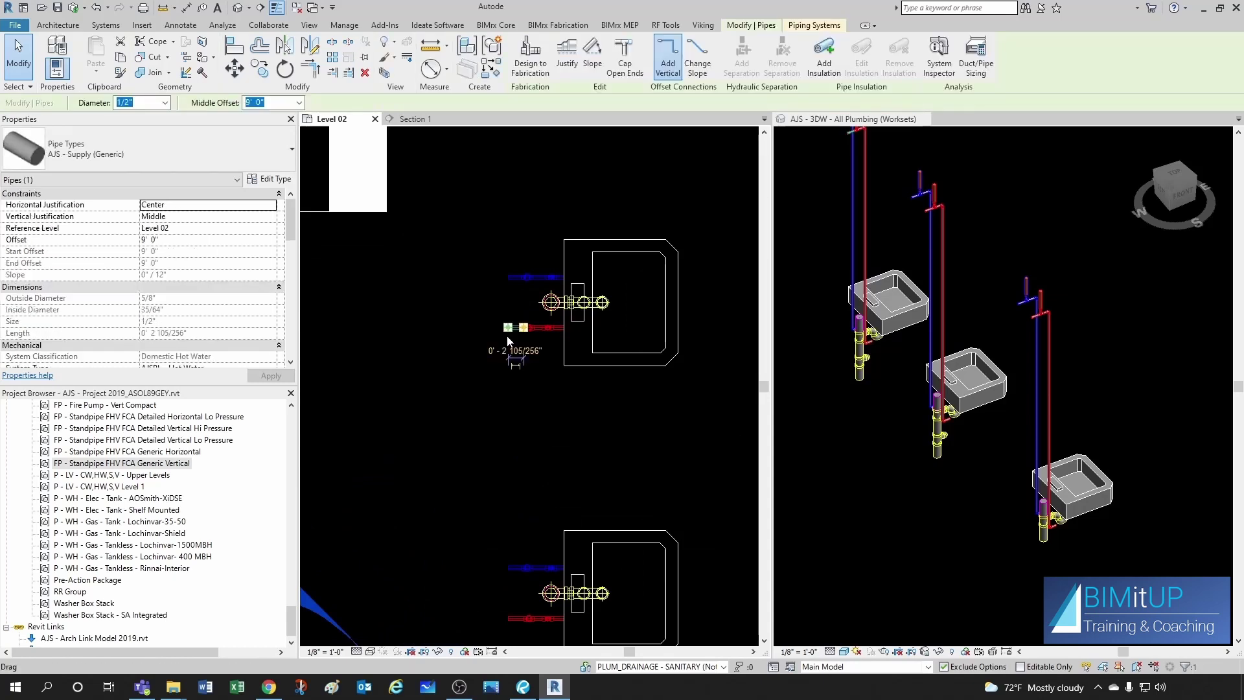
pyautogui.scroll(-10, 252, 300)
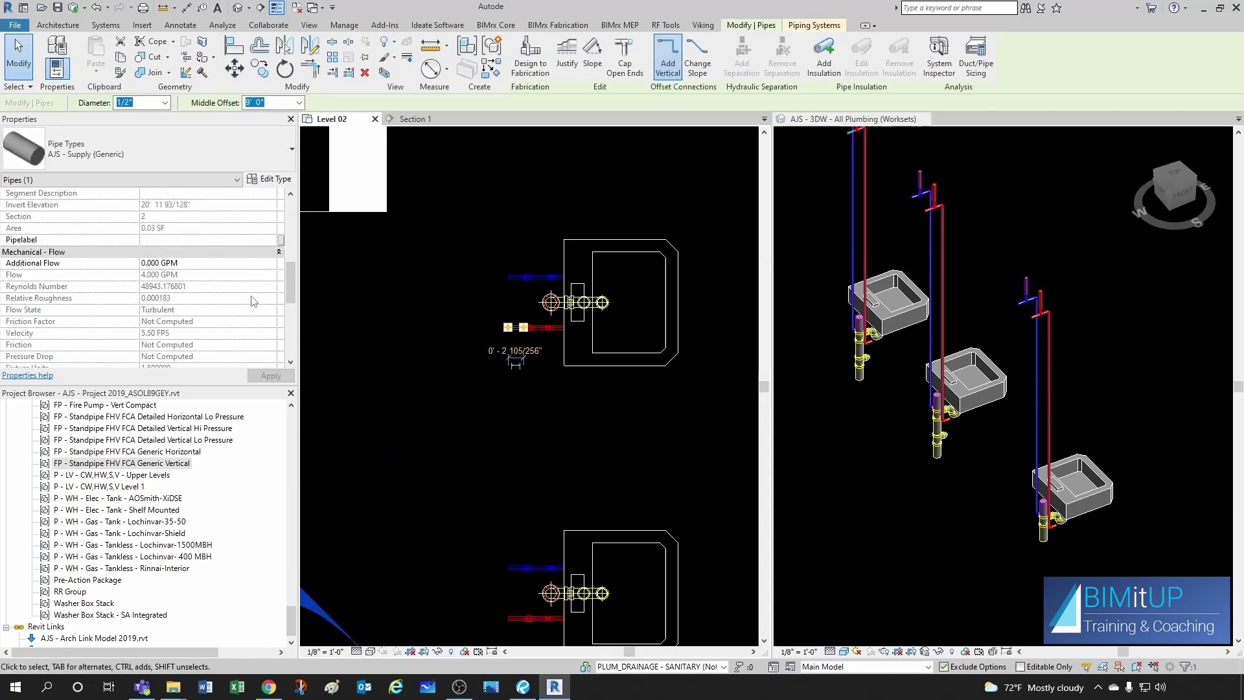
pyautogui.scroll(-1, 253, 300)
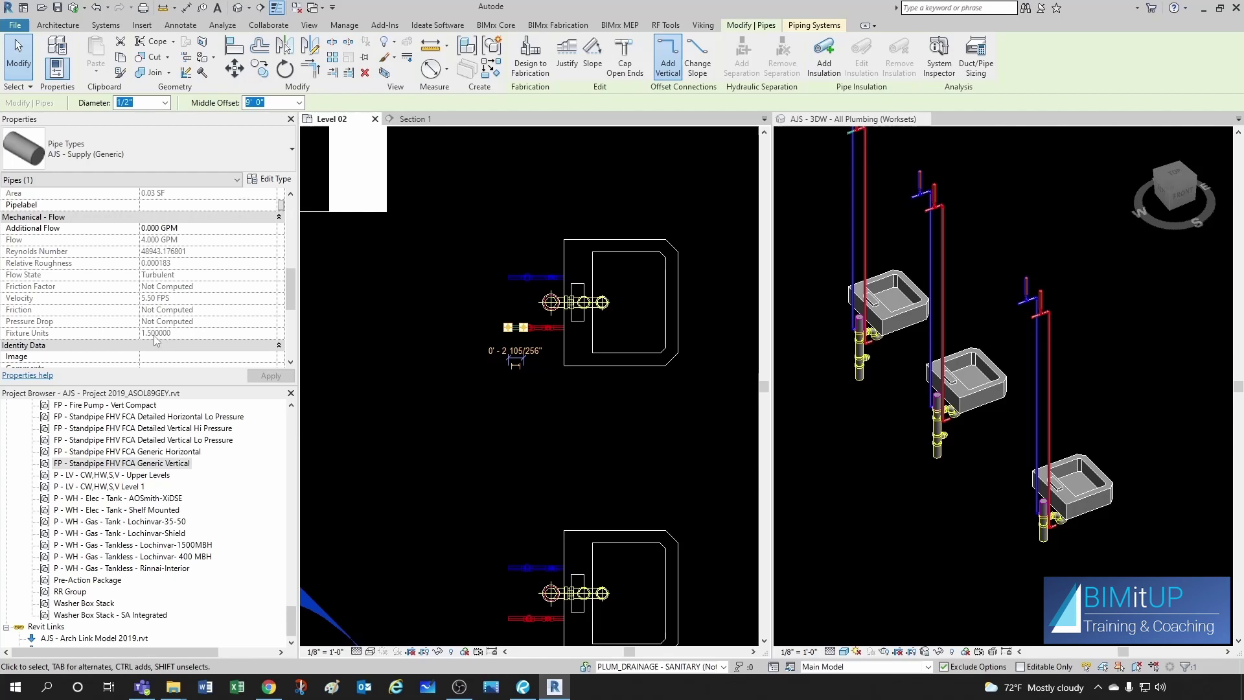
pyautogui.click(518, 305)
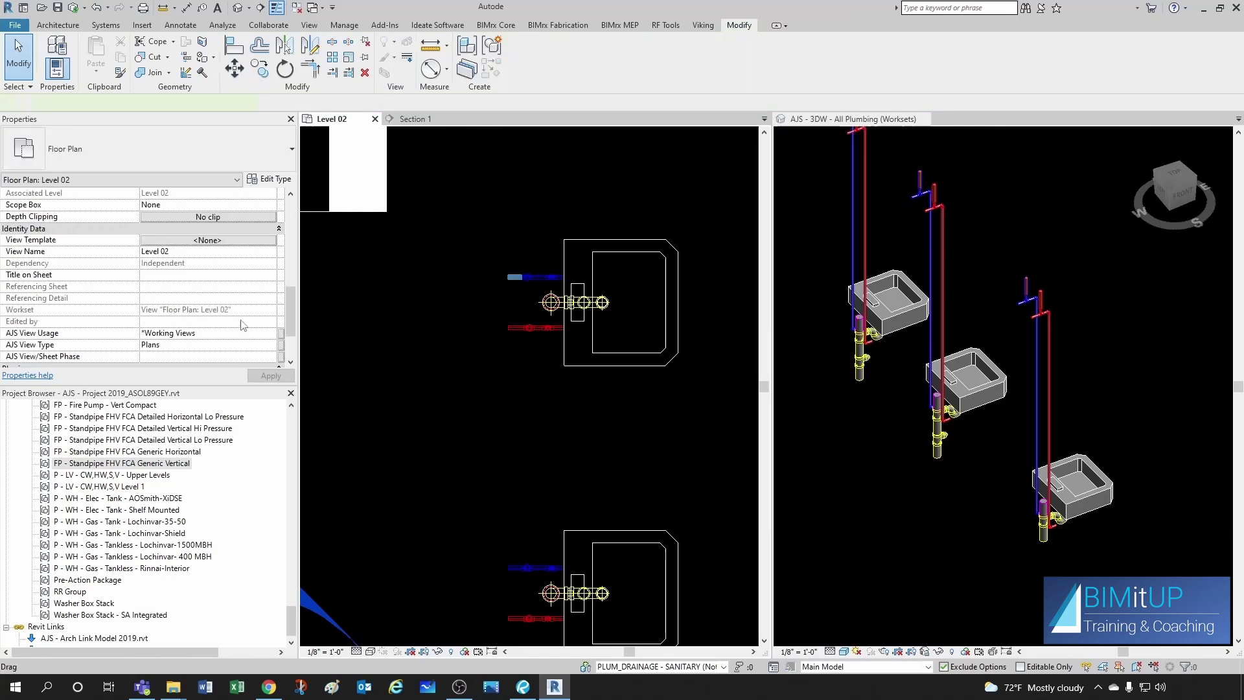
pyautogui.hotkey('ctrl', 'Left')
pyautogui.click(510, 340)
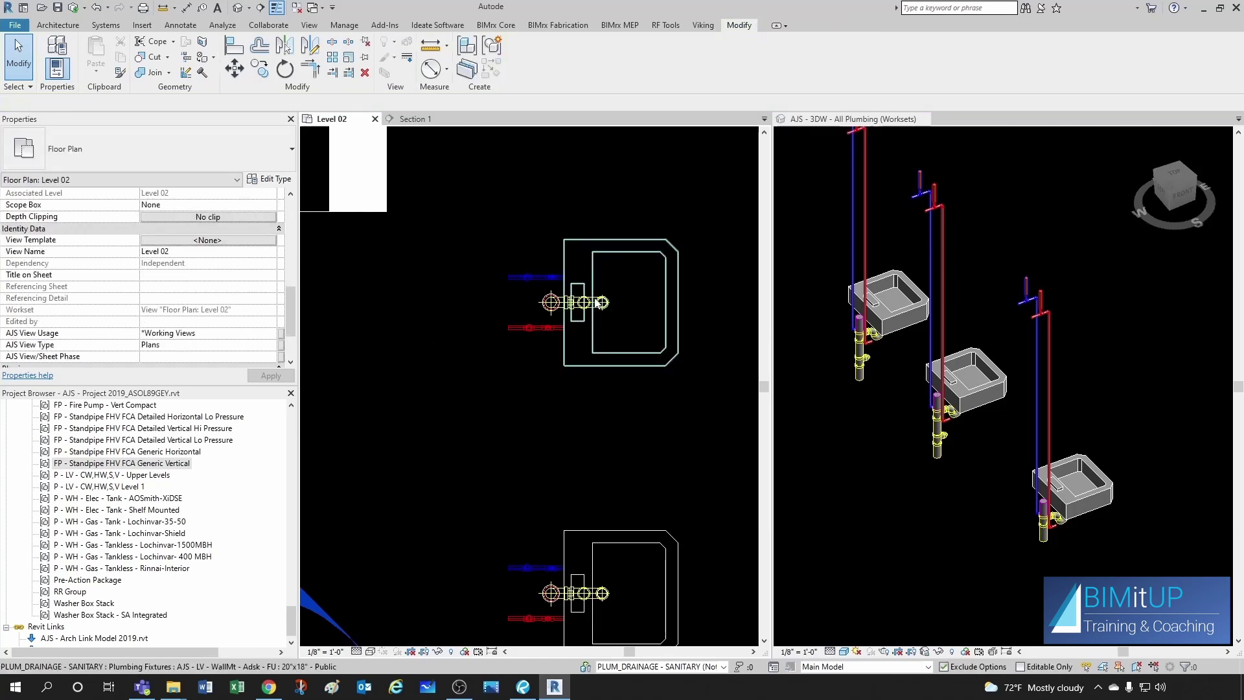
# Step: Inspect the pipe connectors and properties of the ungrouped lavatory fixture in the Level 02 plan
pyautogui.scroll(-1, 580, 429)
pyautogui.moveTo(645, 433); pyautogui.dragTo(574, 464, button='middle')
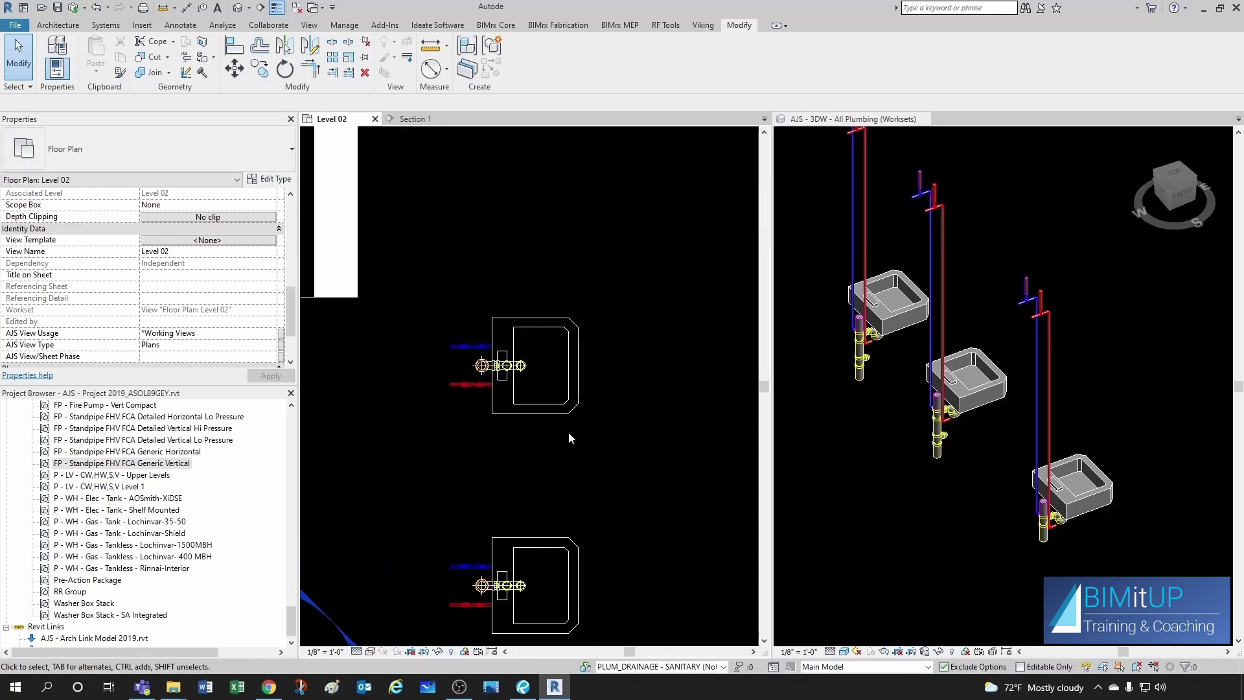
pyautogui.scroll(1, 571, 428)
pyautogui.moveTo(489, 429); pyautogui.dragTo(500, 464, button='middle')
pyautogui.click(496, 447)
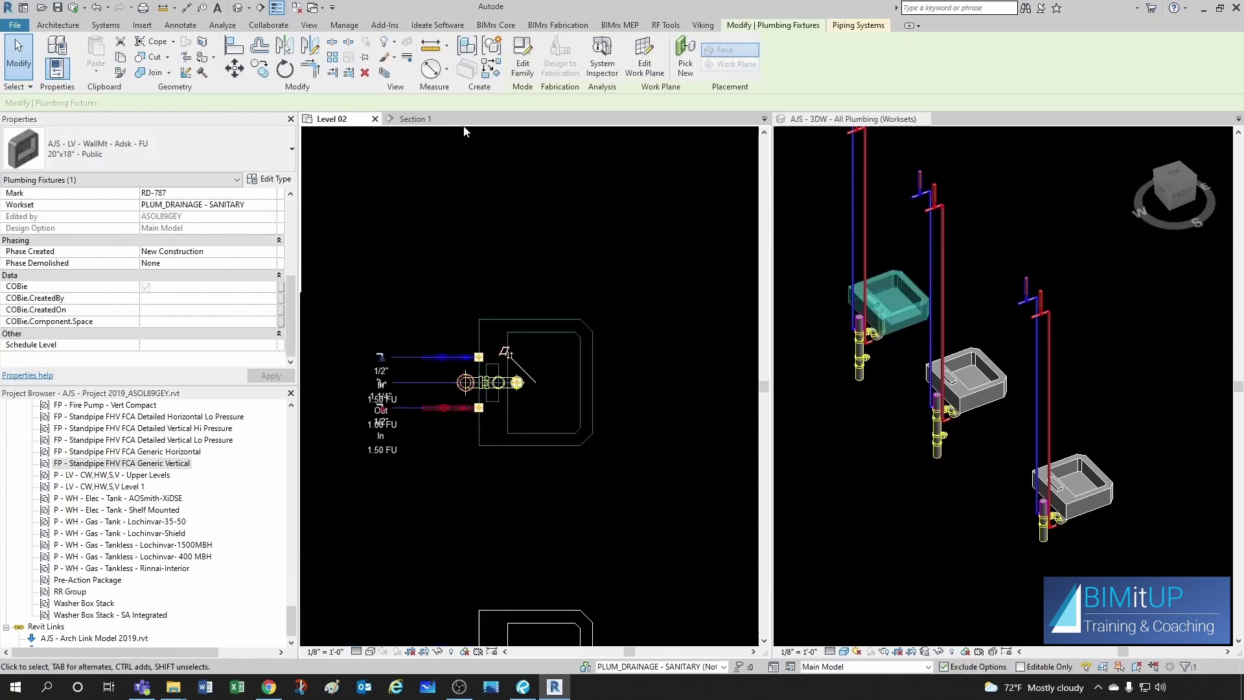
pyautogui.click(601, 368)
# Step: Move the P - LV - CW,HW,S,V Level 1 group up and to the left, just above the elevation marker's tip
pyautogui.scroll(-3, 601, 367)
pyautogui.moveTo(582, 487); pyautogui.dragTo(580, 362, button='middle')
pyautogui.scroll(1, 578, 365)
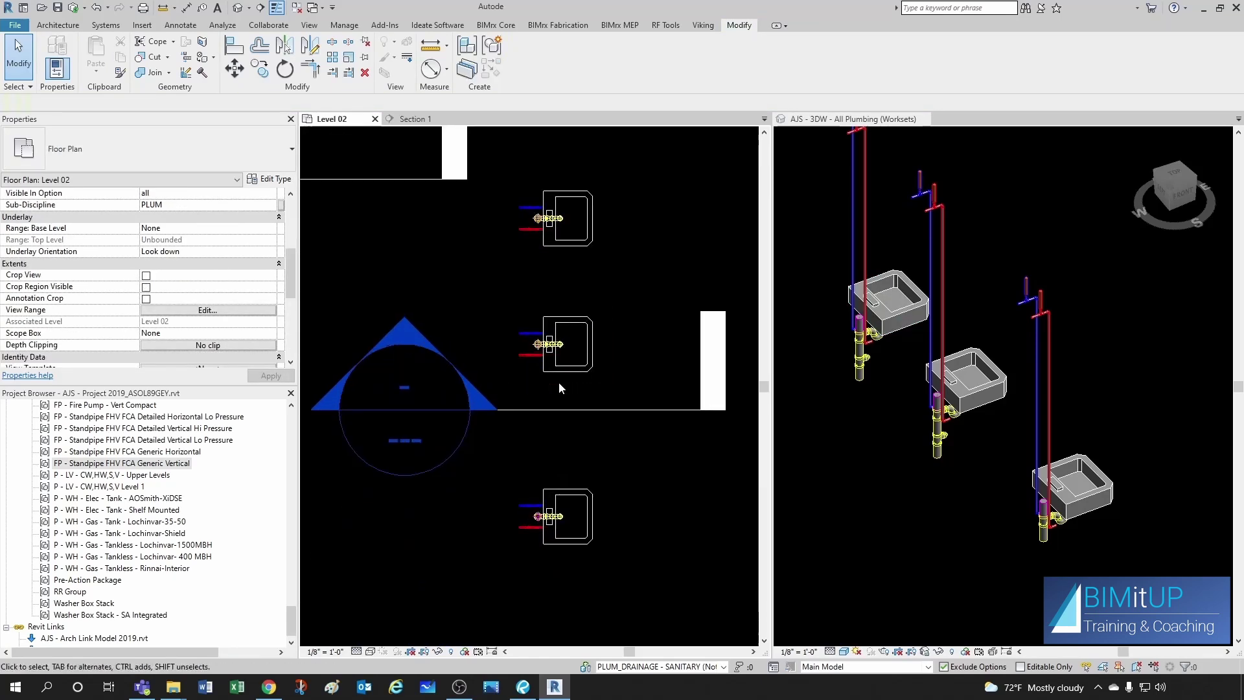
pyautogui.click(529, 307)
pyautogui.click(235, 67)
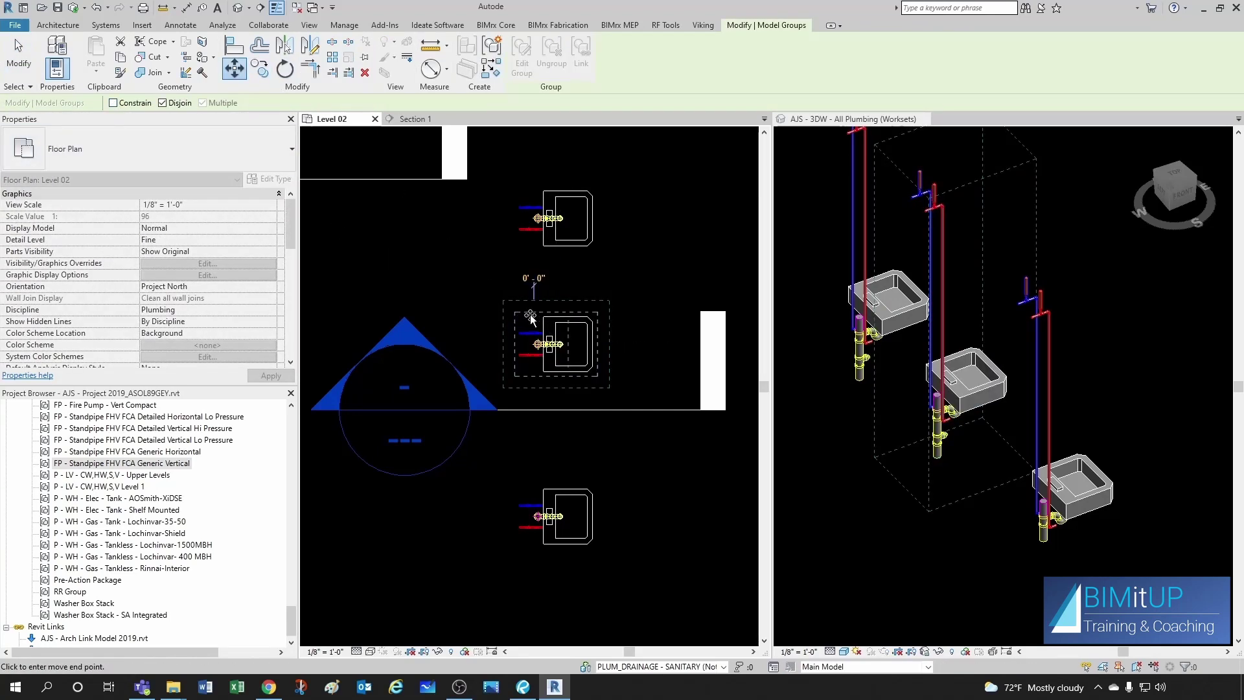
pyautogui.click(385, 262)
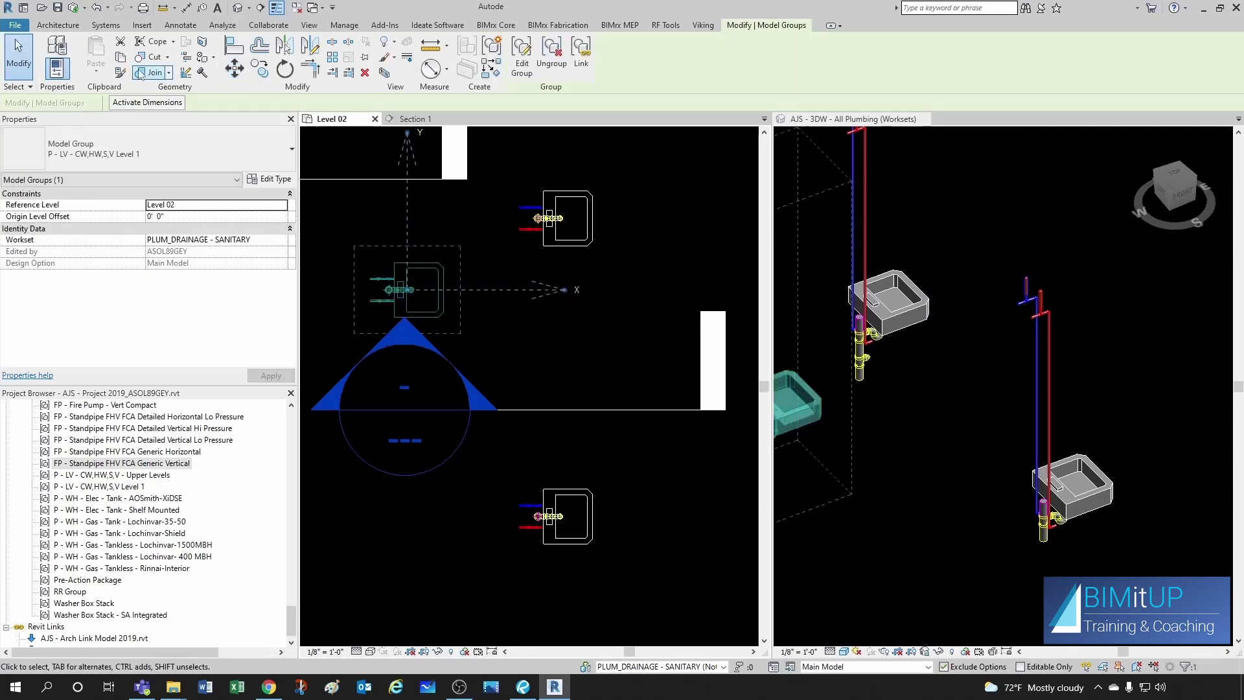
pyautogui.click(235, 68)
pyautogui.click(447, 290)
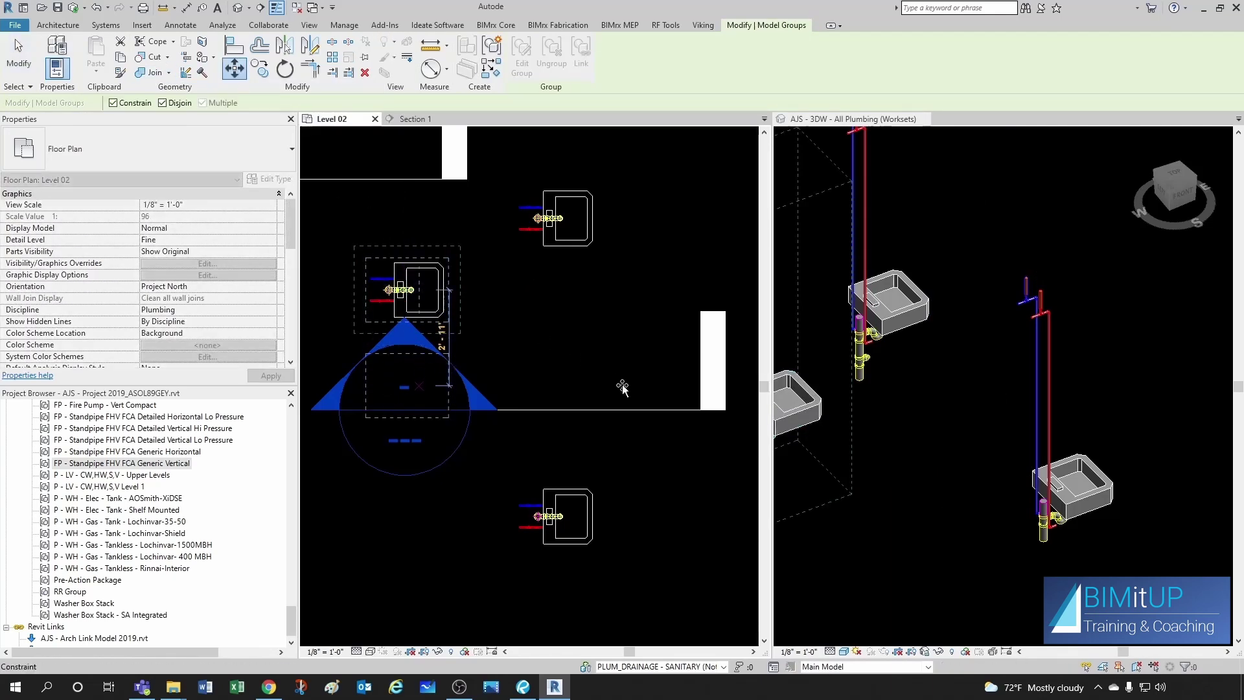
pyautogui.press('Escape')
pyautogui.press('Escape')
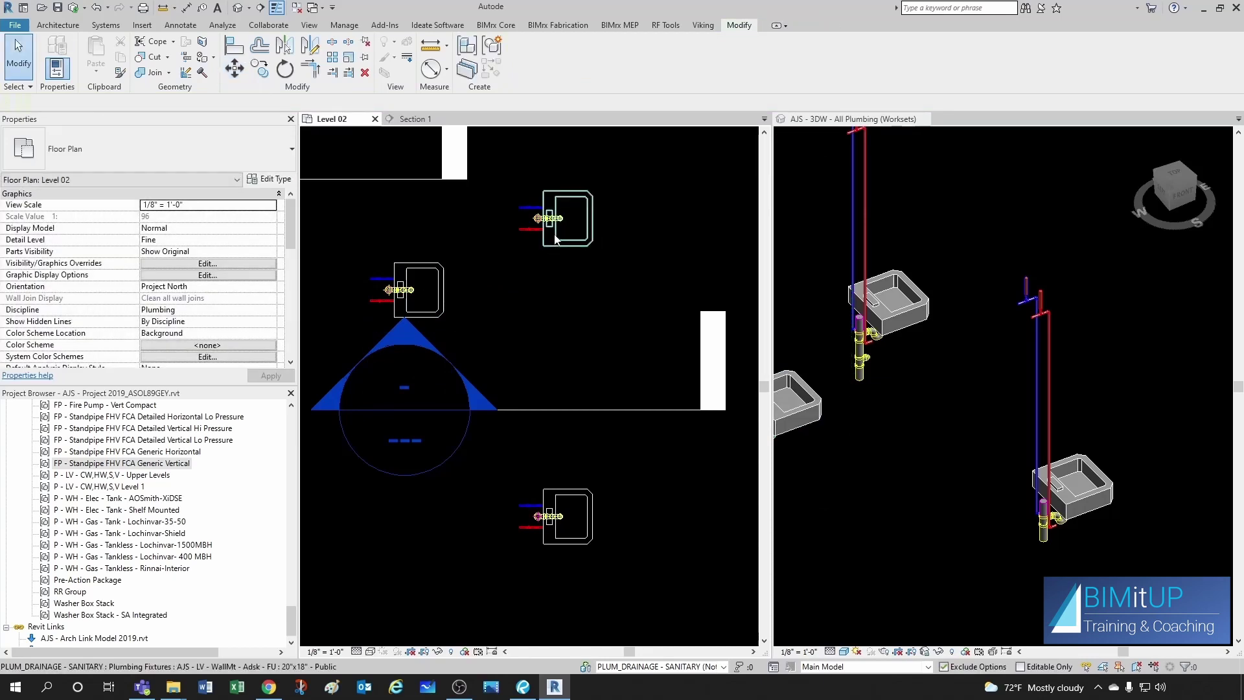
# Step: Try to move the ungrouped lavatory and its piping farther right in the Level 02 plan without constraining the direction
pyautogui.moveTo(555, 239); pyautogui.dragTo(543, 317, button='middle')
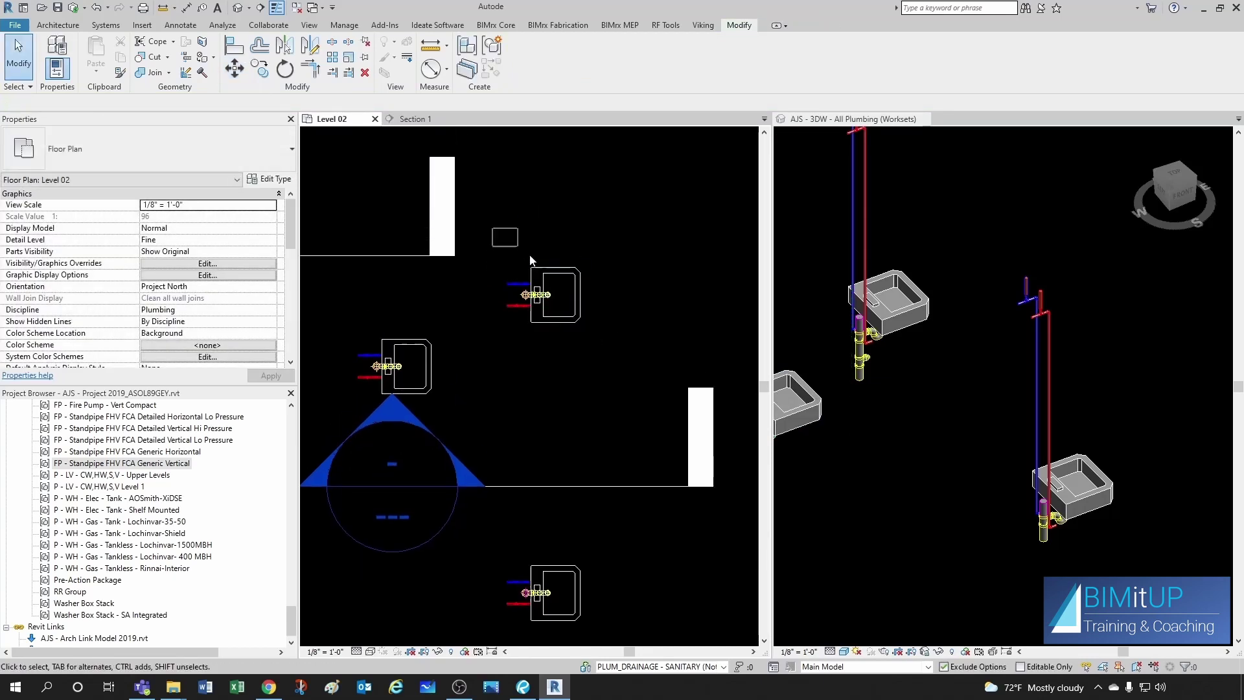
pyautogui.moveTo(530, 260); pyautogui.dragTo(627, 346)
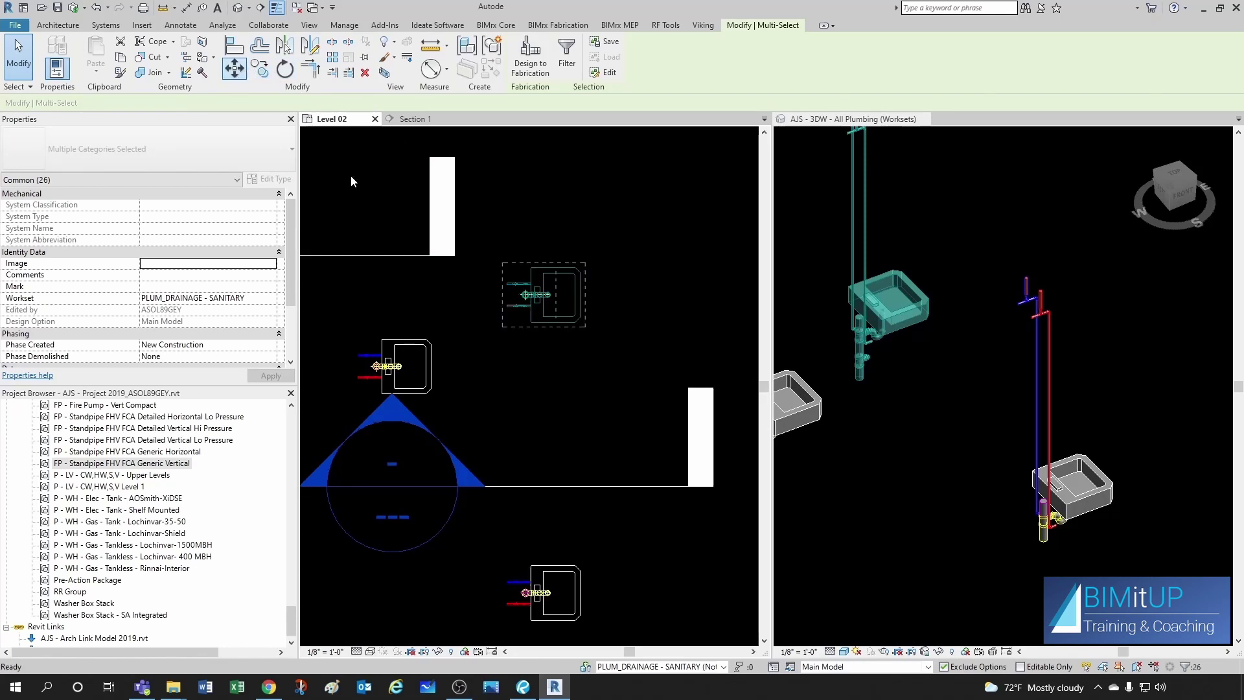
pyautogui.press('m')
pyautogui.press('v')
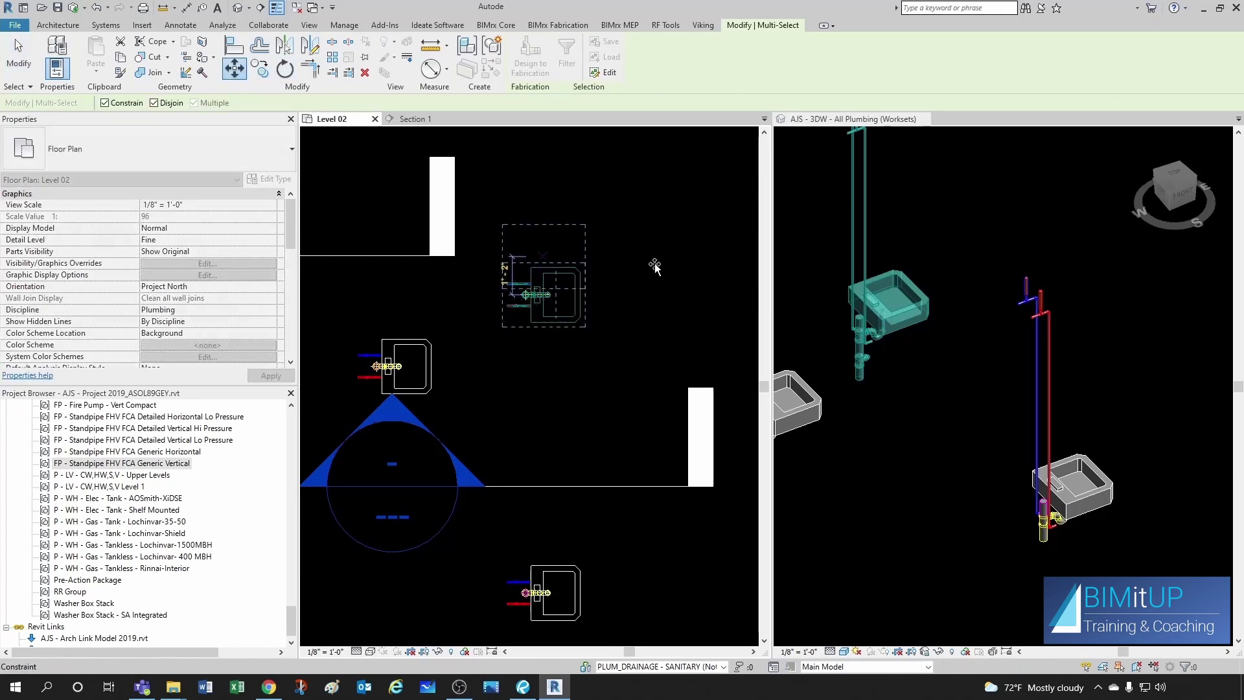
pyautogui.click(105, 103)
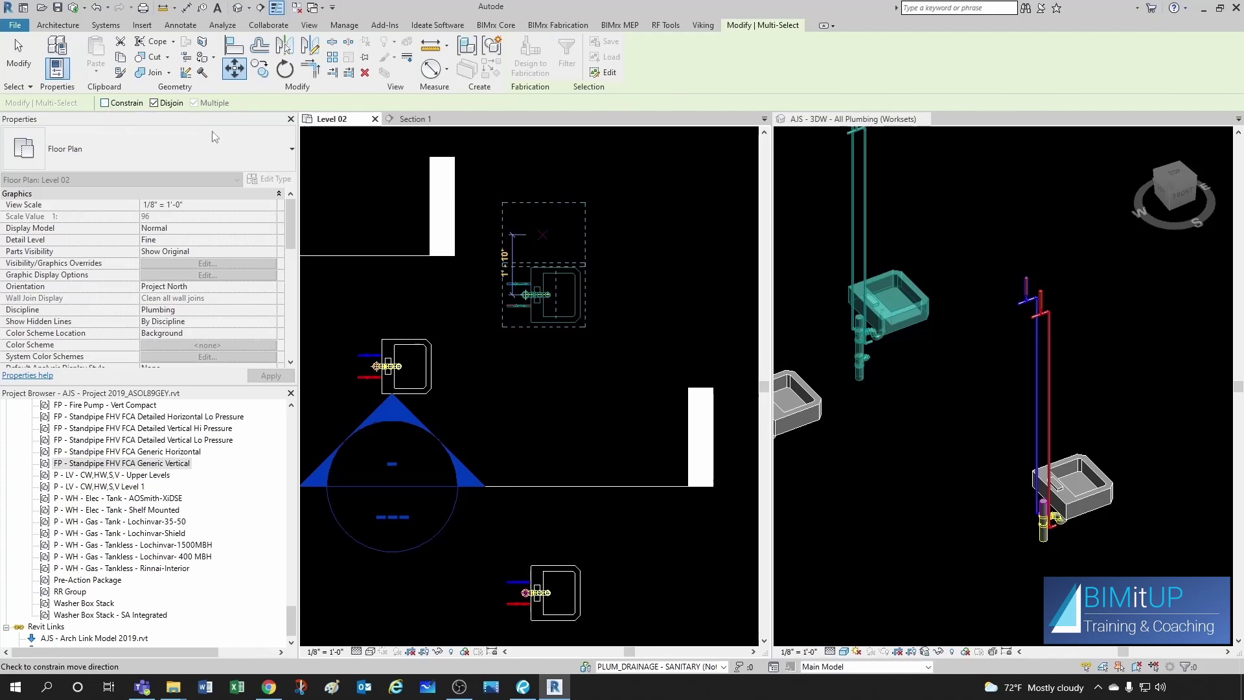
pyautogui.click(669, 279)
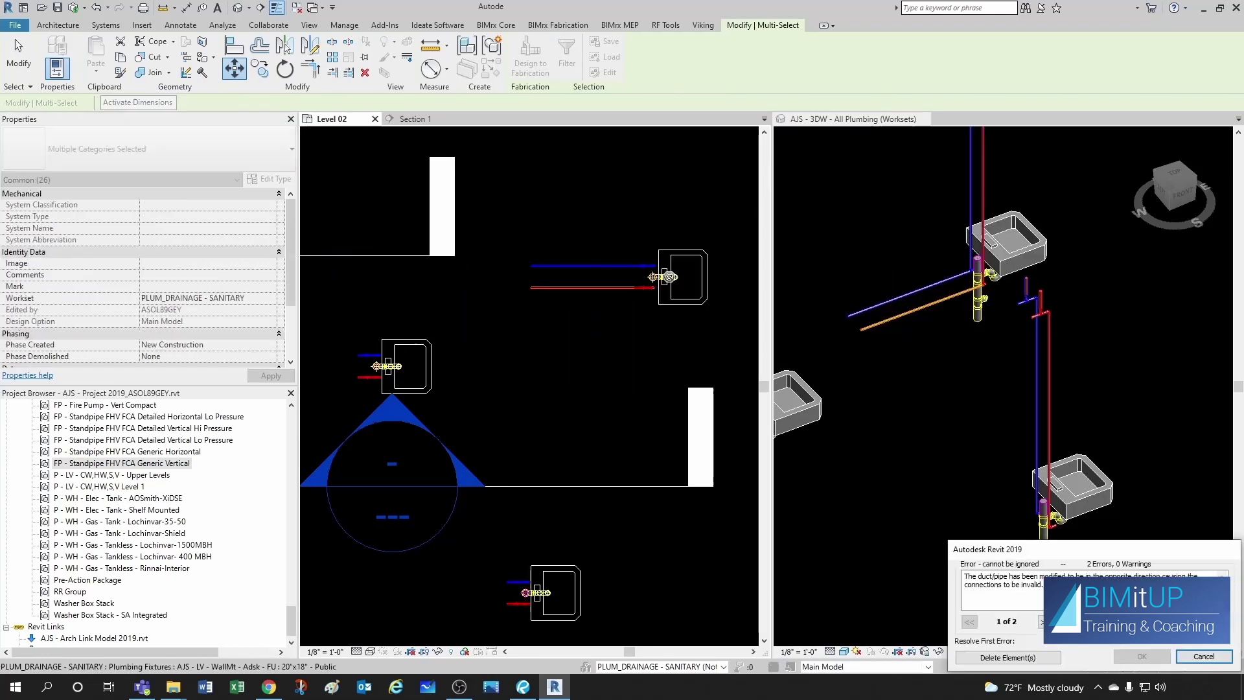
pyautogui.click(1204, 656)
pyautogui.click(597, 350)
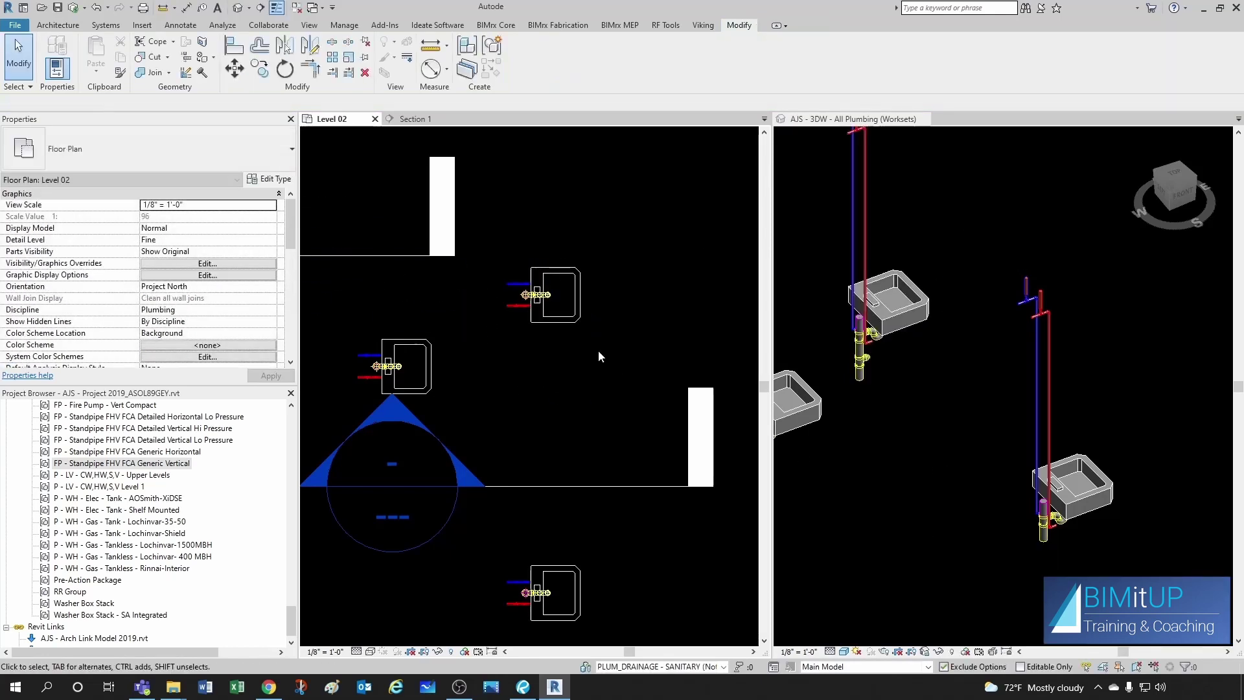
# Step: Move the P - LV - CW,HW,S,V Level 1 group about 11' - 6" right, into the open area beyond the ungrouped lavatory
pyautogui.click(434, 357)
pyautogui.click(235, 72)
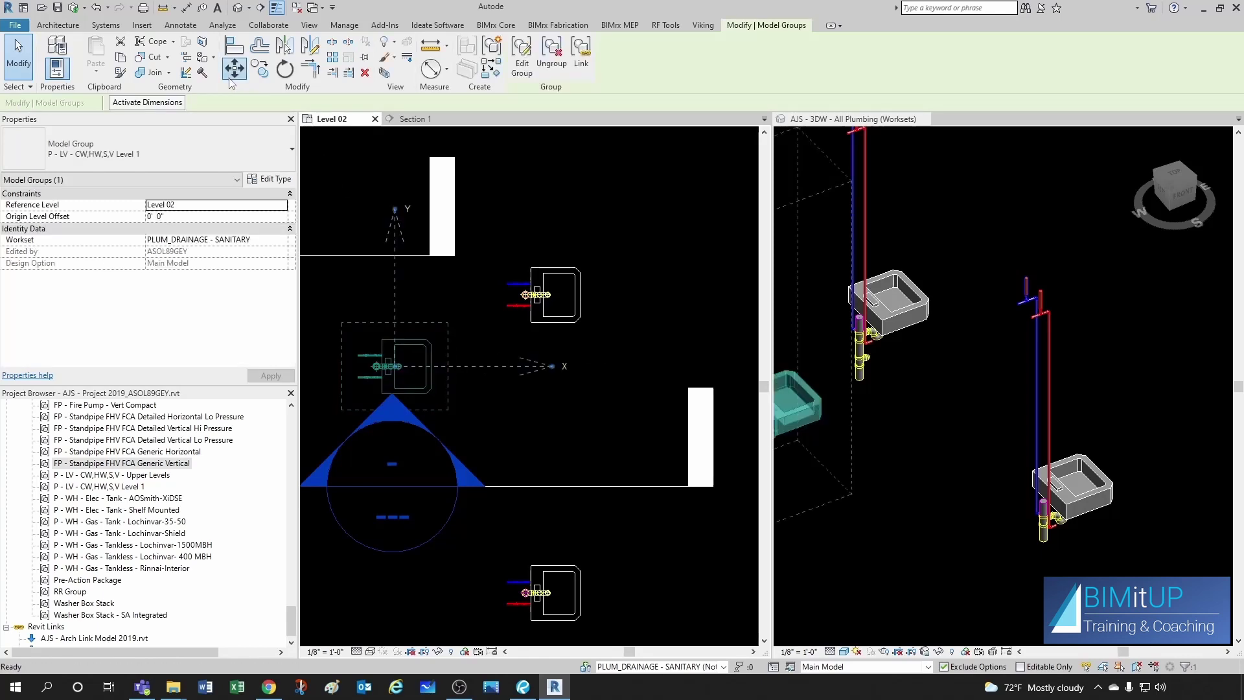
pyautogui.click(393, 379)
pyautogui.scroll(-2, 395, 367)
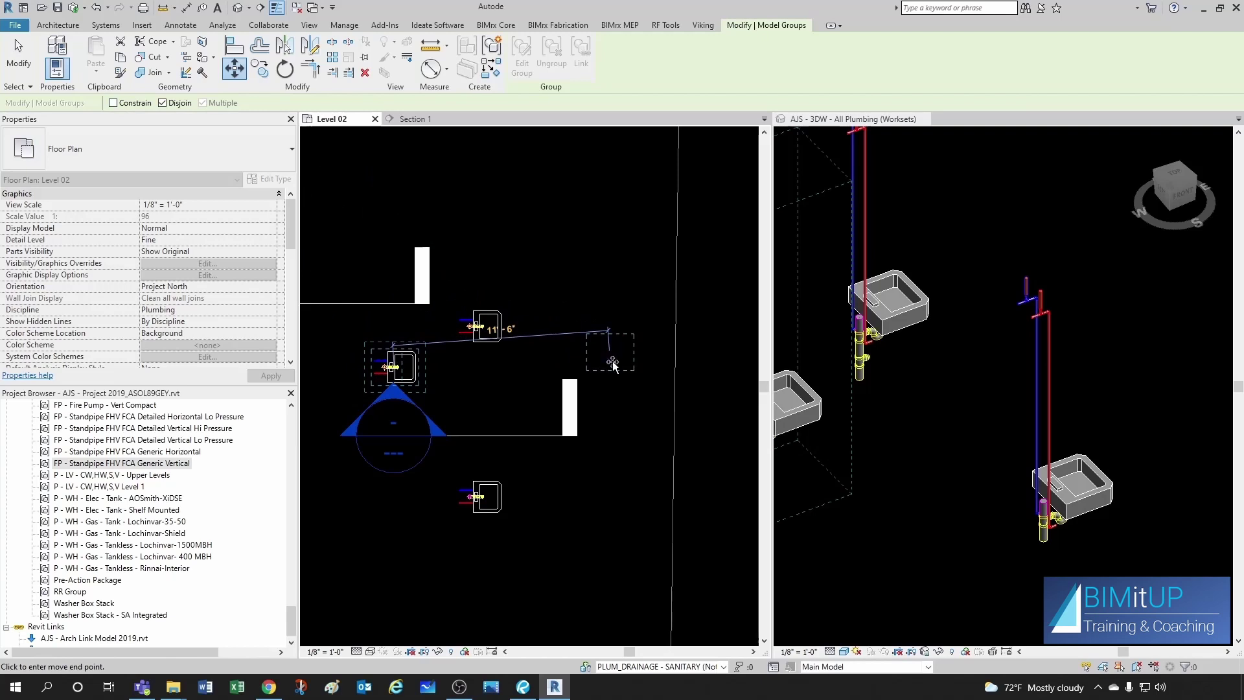
pyautogui.click(612, 361)
pyautogui.click(641, 352)
pyautogui.scroll(2, 640, 352)
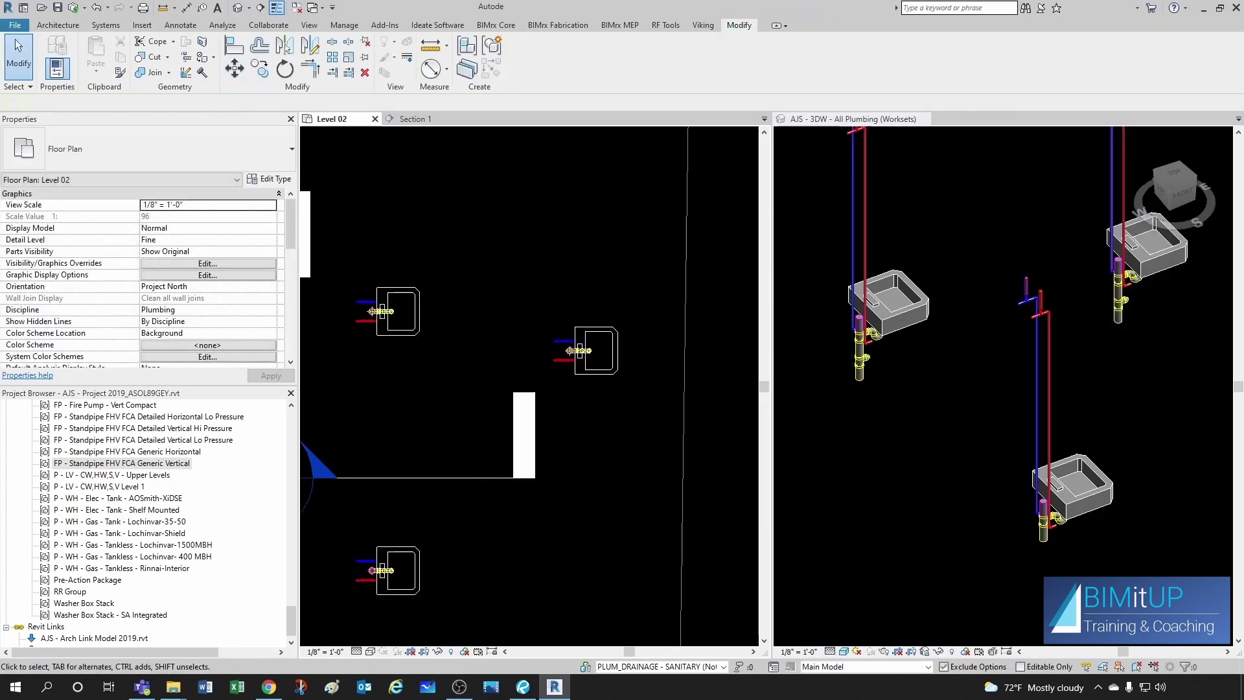
pyautogui.scroll(1, 679, 477)
pyautogui.scroll(1, 344, 358)
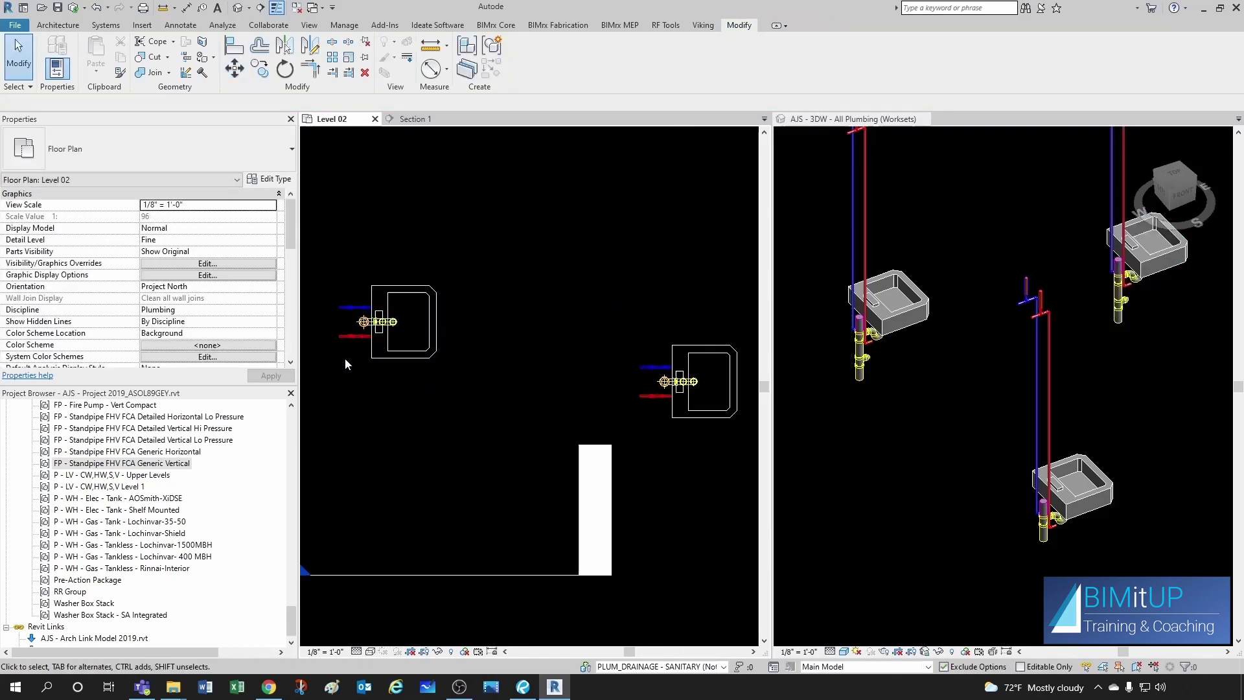
# Step: Draw a 1/2" hot water pipe at 9' 0" offset, running down and turning right toward the moved group, matching the ungrouped lavatory's hot water pipe
pyautogui.click(341, 341)
pyautogui.press('c')
pyautogui.press('s')
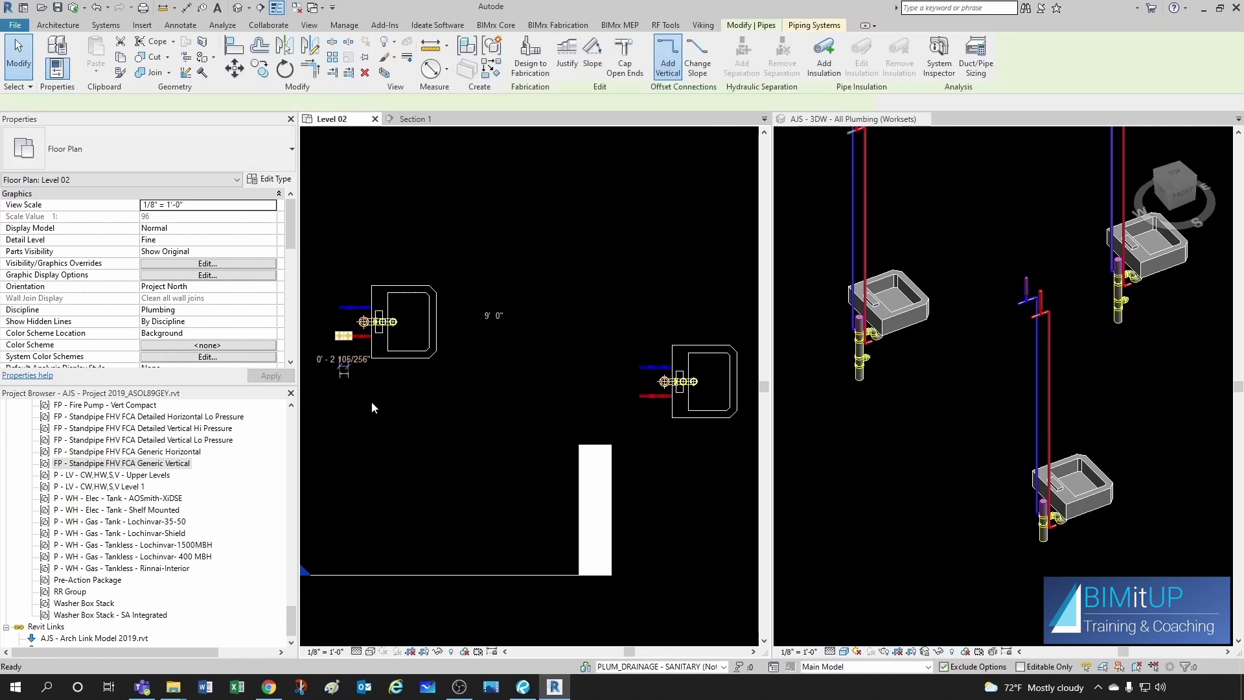
pyautogui.scroll(2, 511, 389)
pyautogui.click(509, 326)
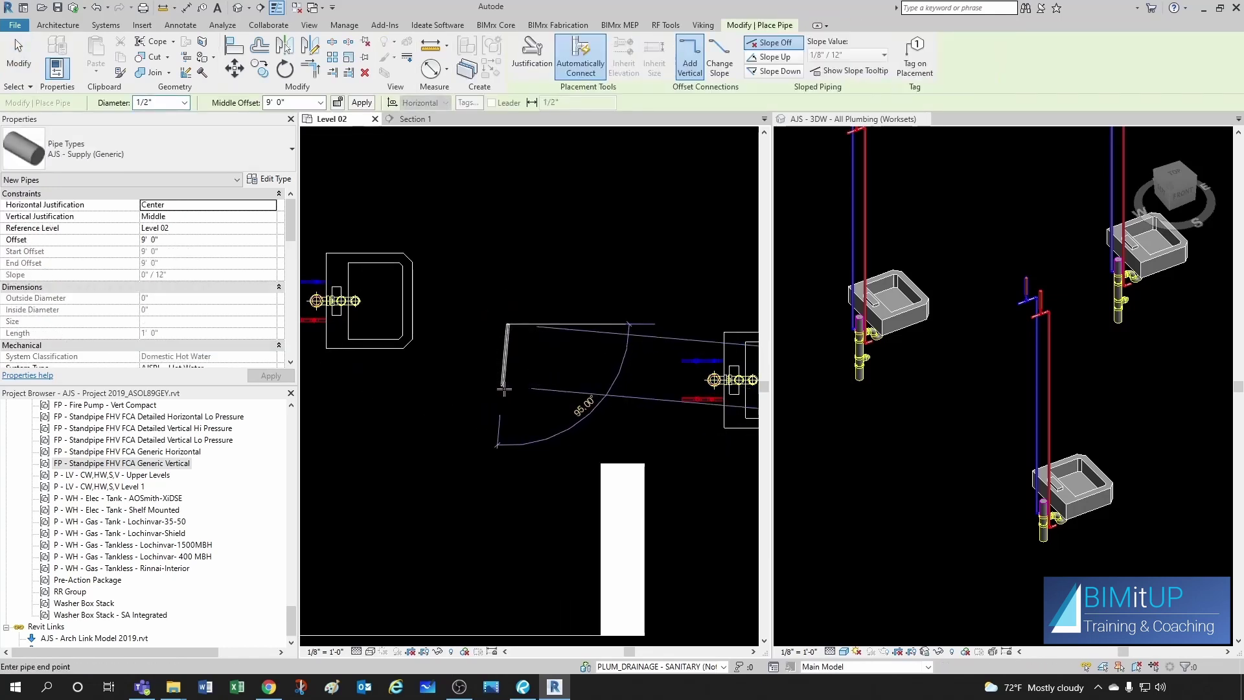
pyautogui.click(507, 399)
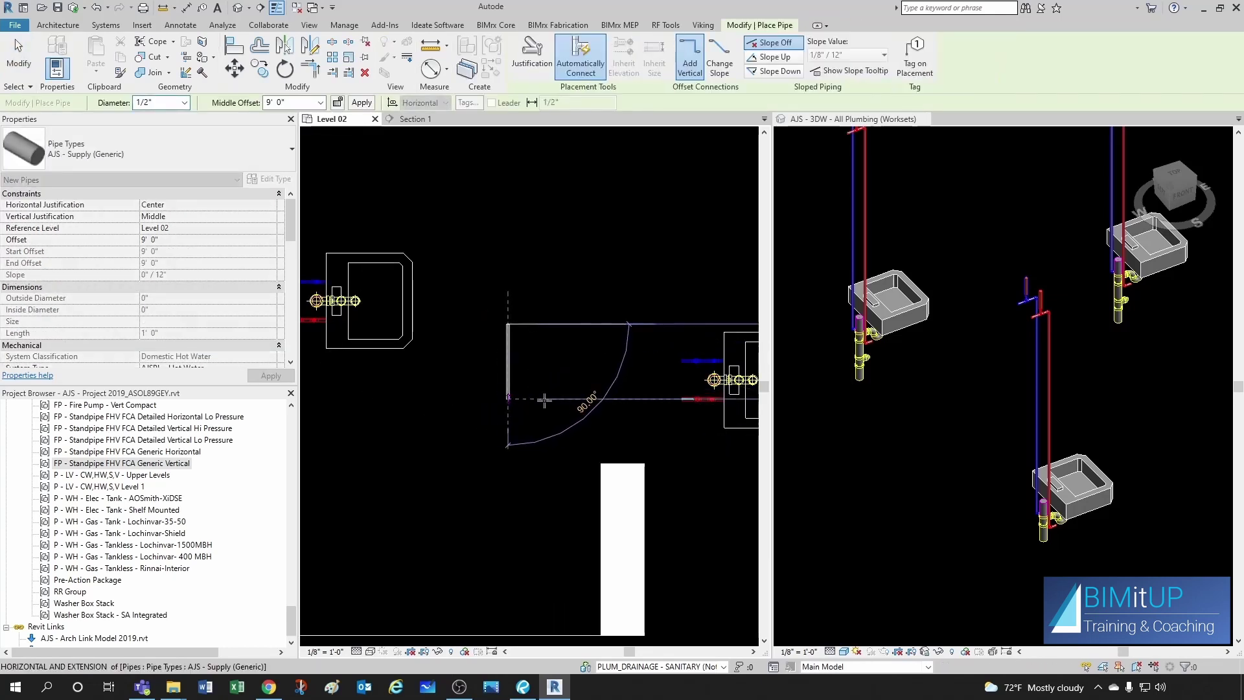
pyautogui.click(604, 399)
pyautogui.press('Escape')
pyautogui.press('Escape')
# Step: Extend the horizontal hot water pipe to connect to the end of the moved group's hot water pipe
pyautogui.moveTo(615, 427); pyautogui.dragTo(510, 424, button='middle')
pyautogui.scroll(1, 511, 422)
pyautogui.scroll(1, 518, 396)
pyautogui.click(505, 388)
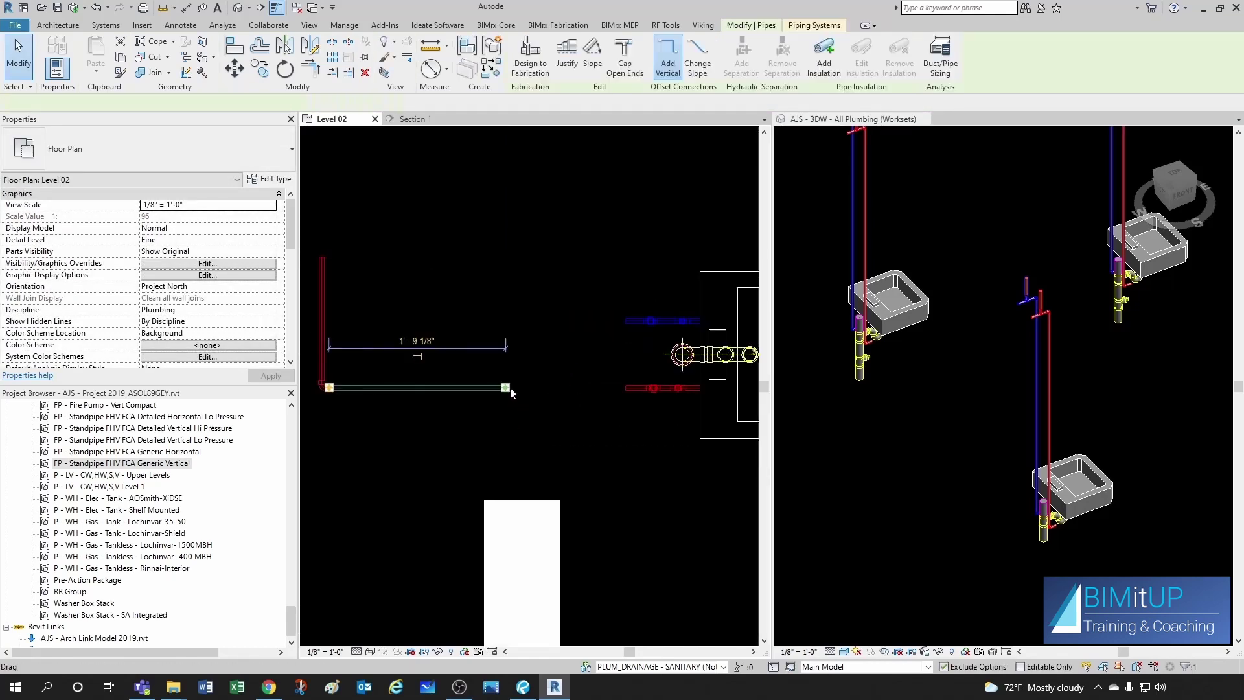
pyautogui.moveTo(506, 388); pyautogui.dragTo(624, 389)
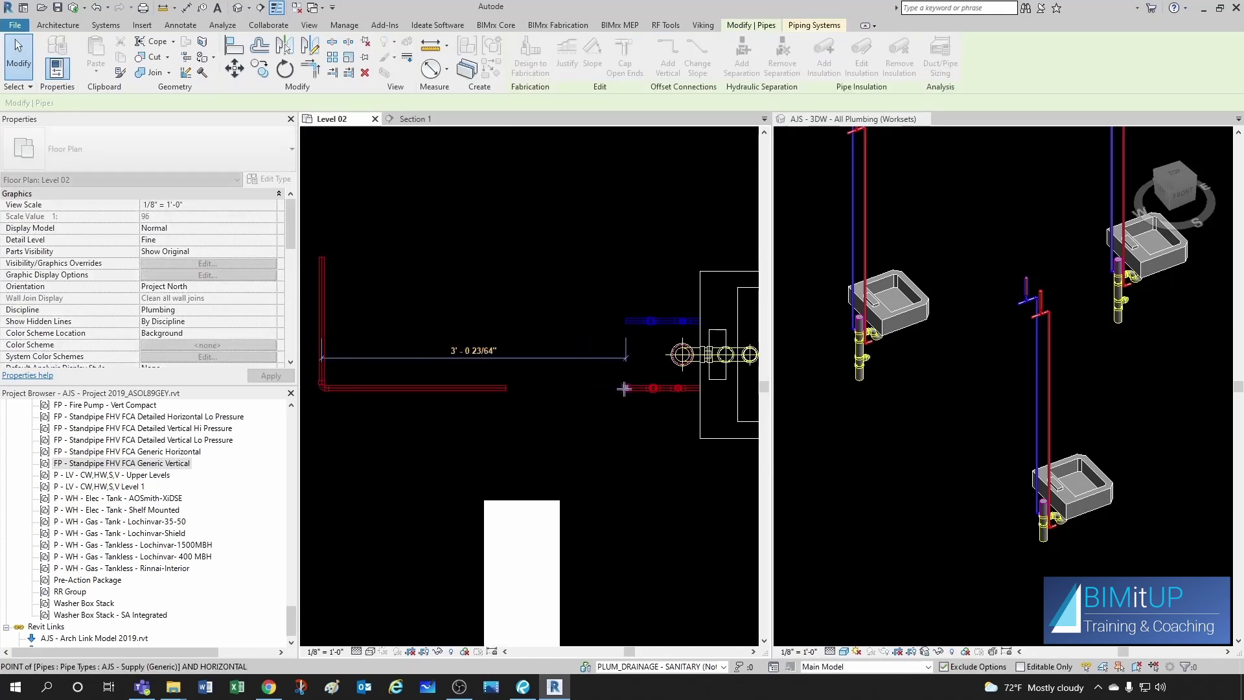
pyautogui.click(608, 422)
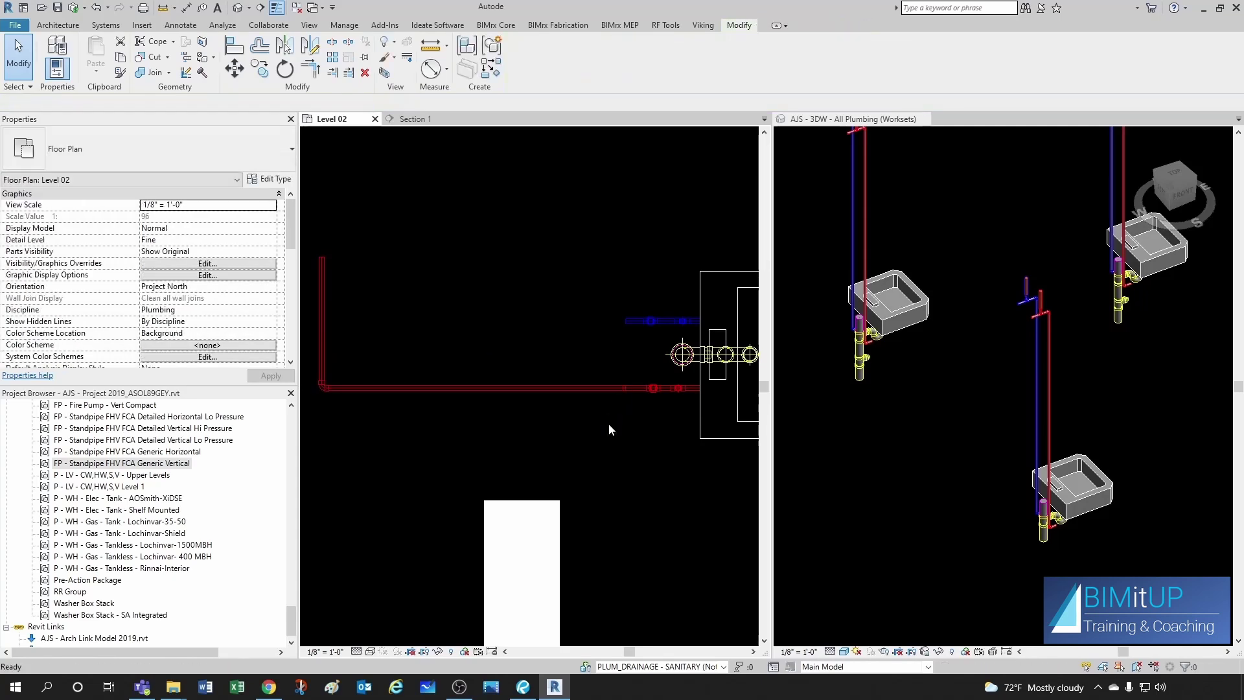
# Step: Examine the coupling at the group's hot water connection and the flow and fixture unit properties of the new hot water pipe
pyautogui.scroll(2, 635, 395)
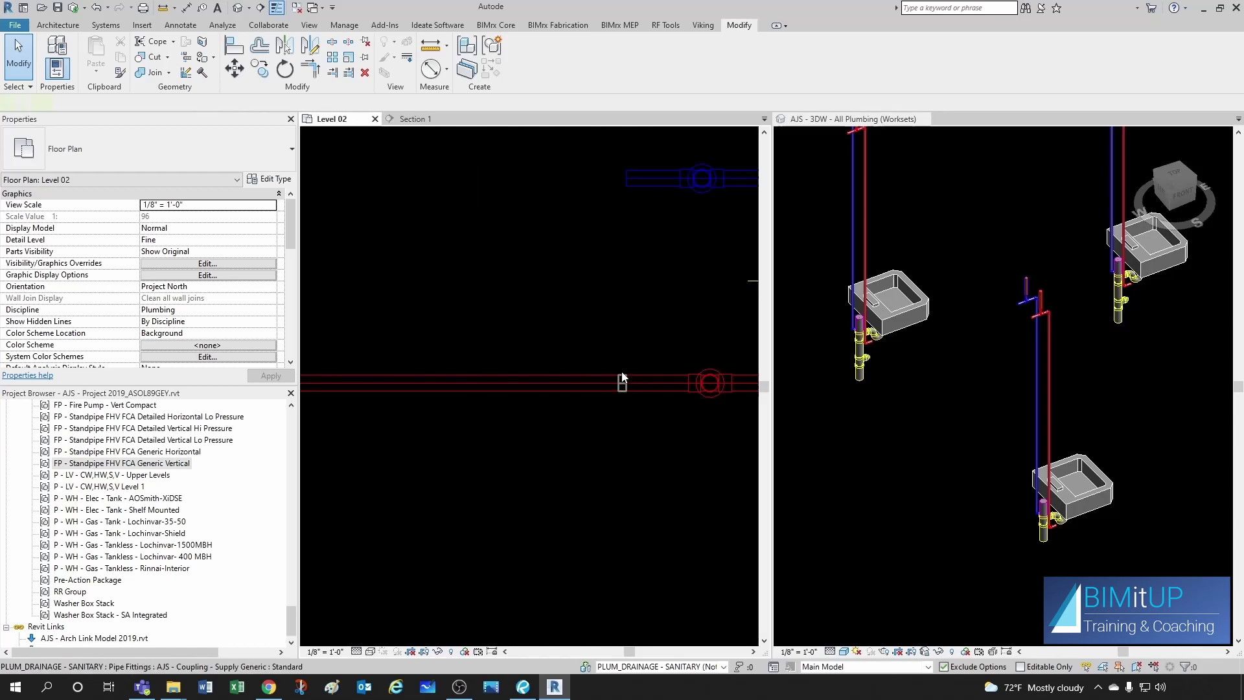
pyautogui.click(622, 377)
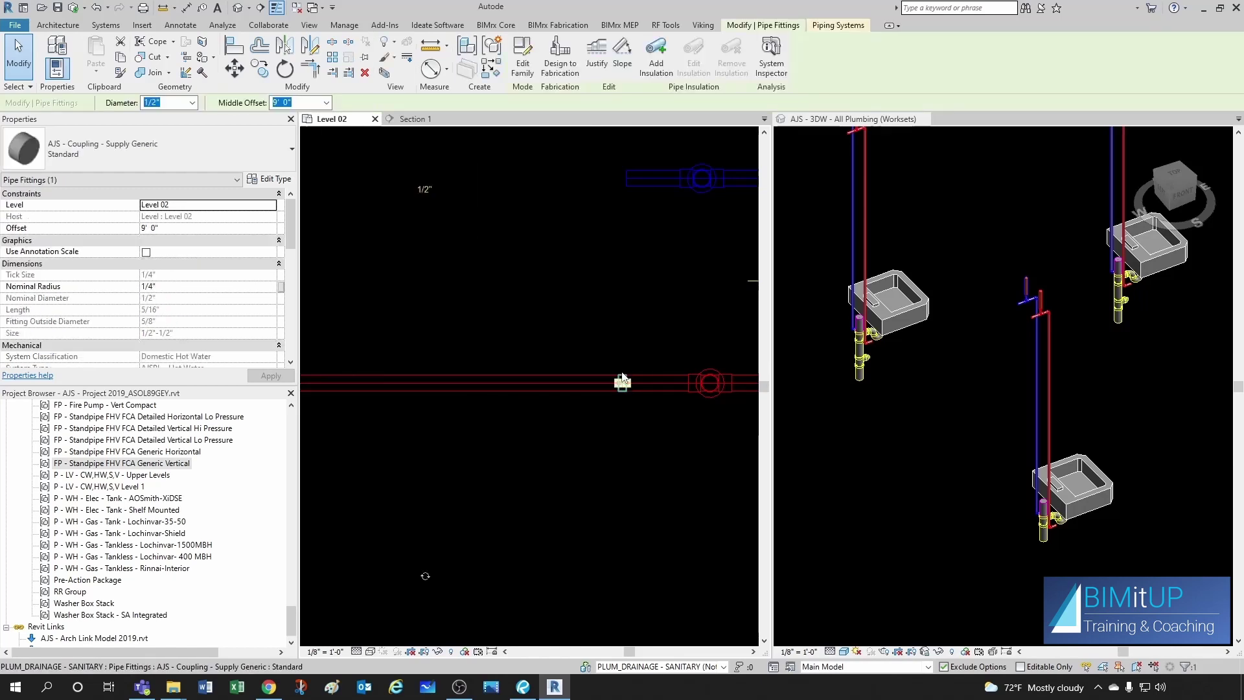
pyautogui.click(600, 336)
pyautogui.scroll(-3, 652, 363)
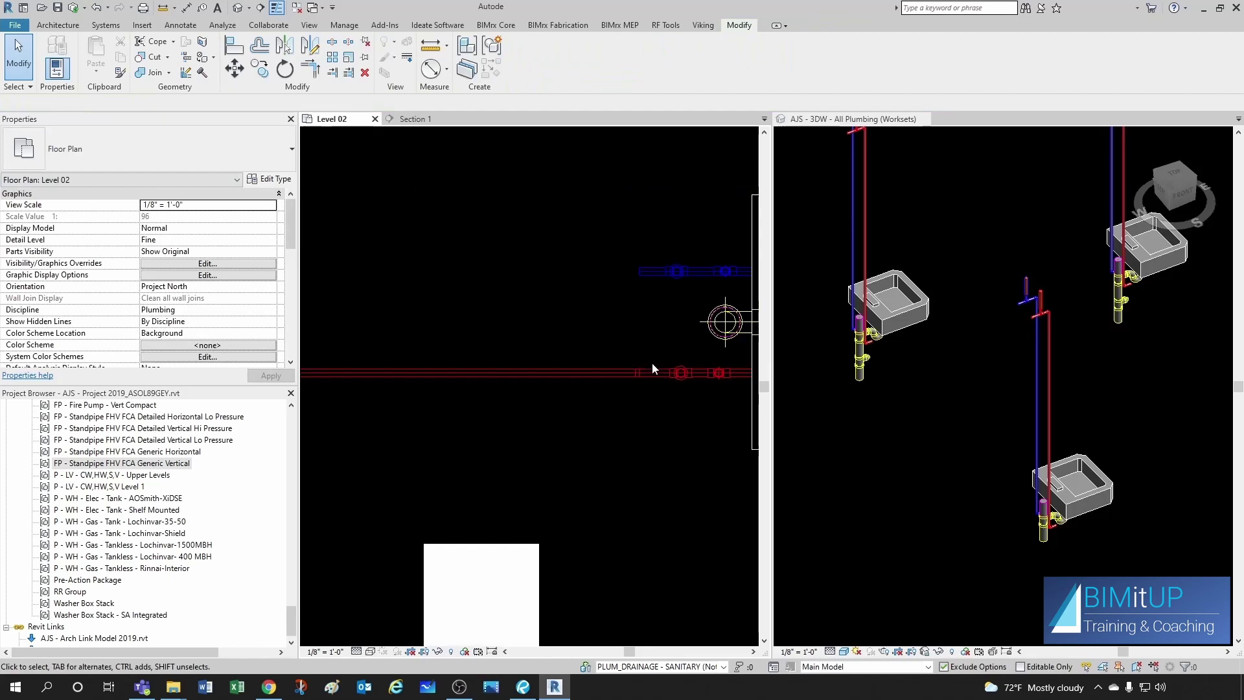
pyautogui.click(447, 388)
pyautogui.scroll(-10, 171, 296)
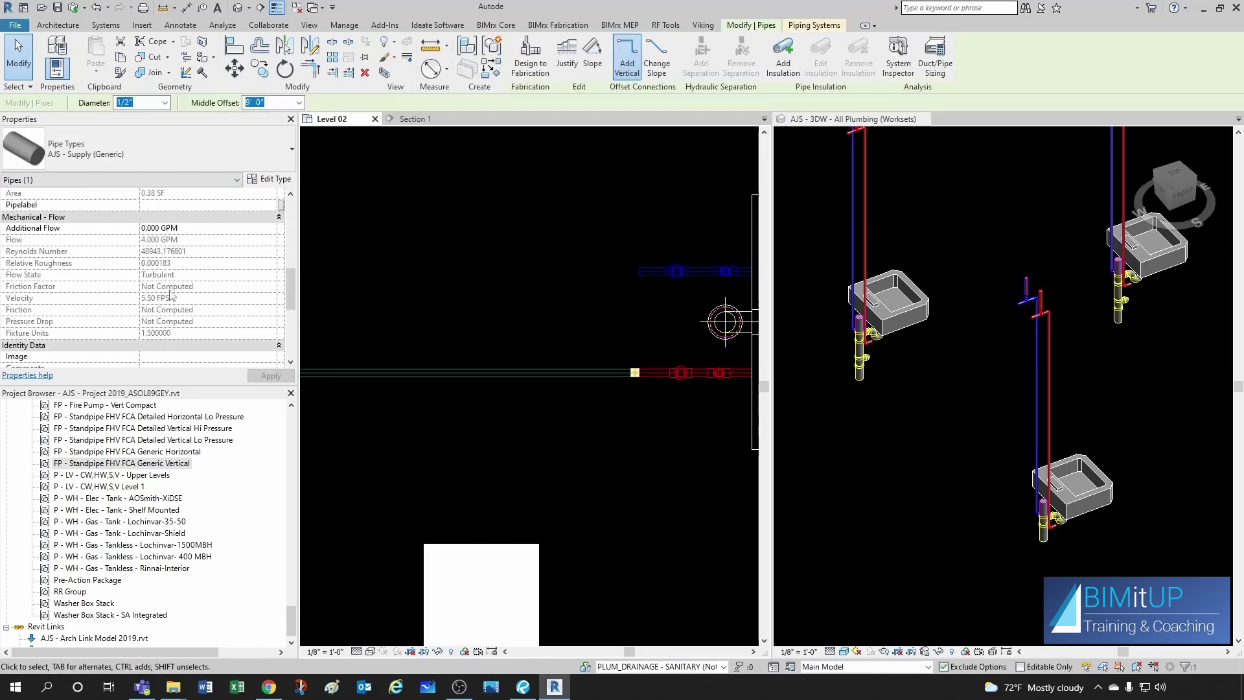
pyautogui.scroll(-1, 175, 301)
pyautogui.press('Escape')
pyautogui.scroll(-1, 591, 439)
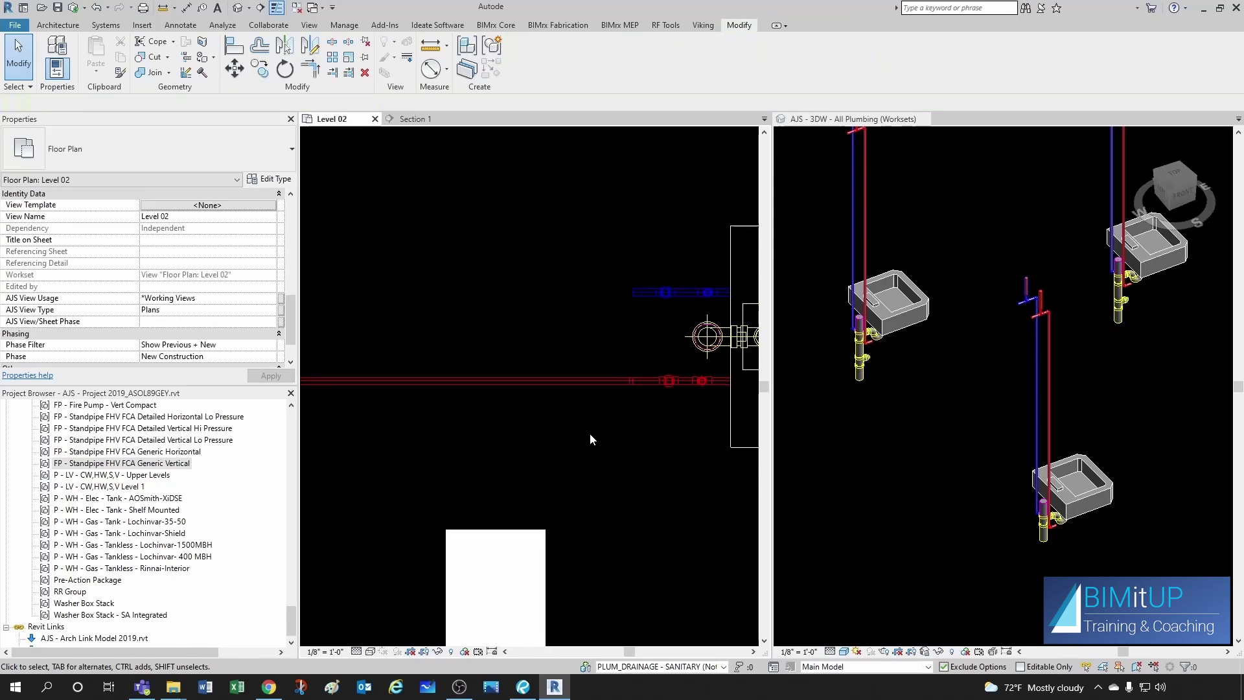
pyautogui.scroll(-2, 619, 436)
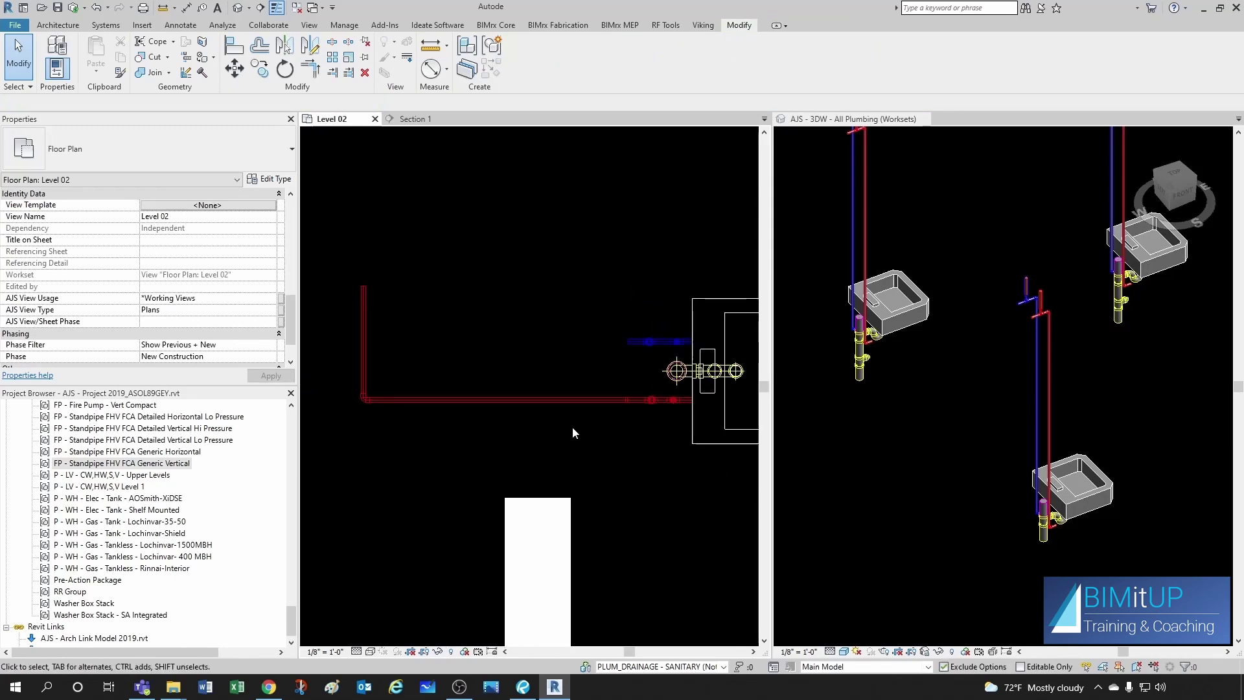
pyautogui.moveTo(572, 427); pyautogui.dragTo(573, 467, button='middle')
pyautogui.click(560, 445)
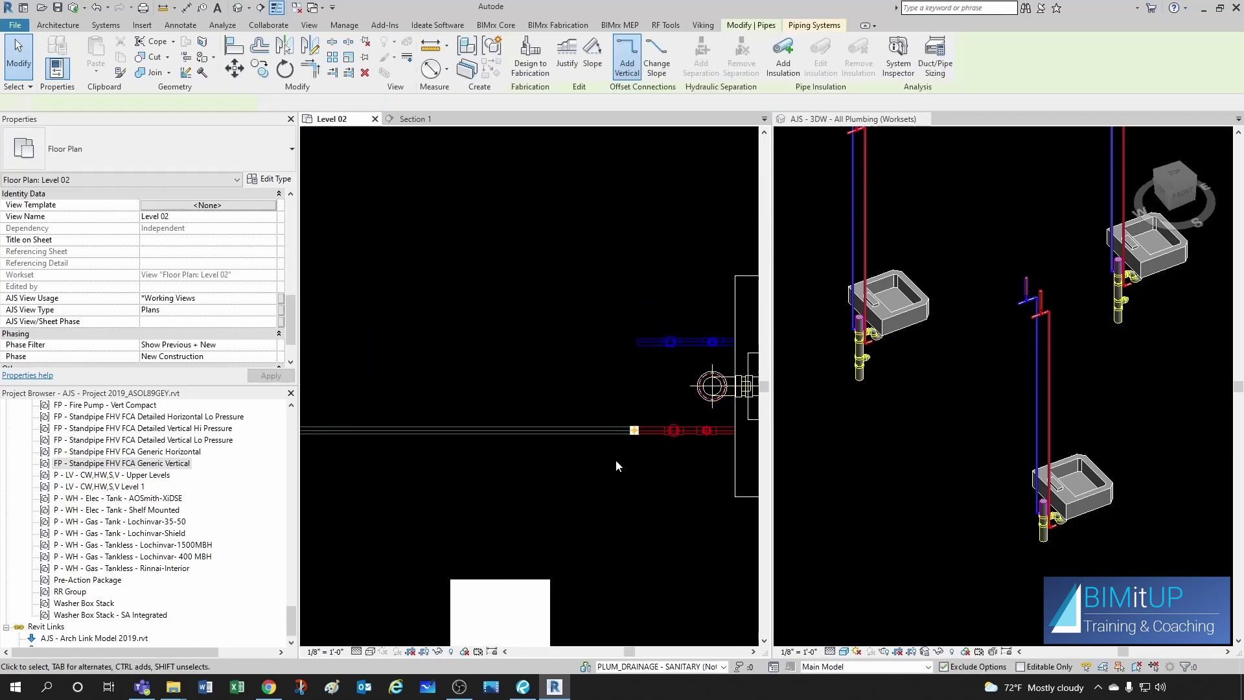
pyautogui.scroll(1, 645, 434)
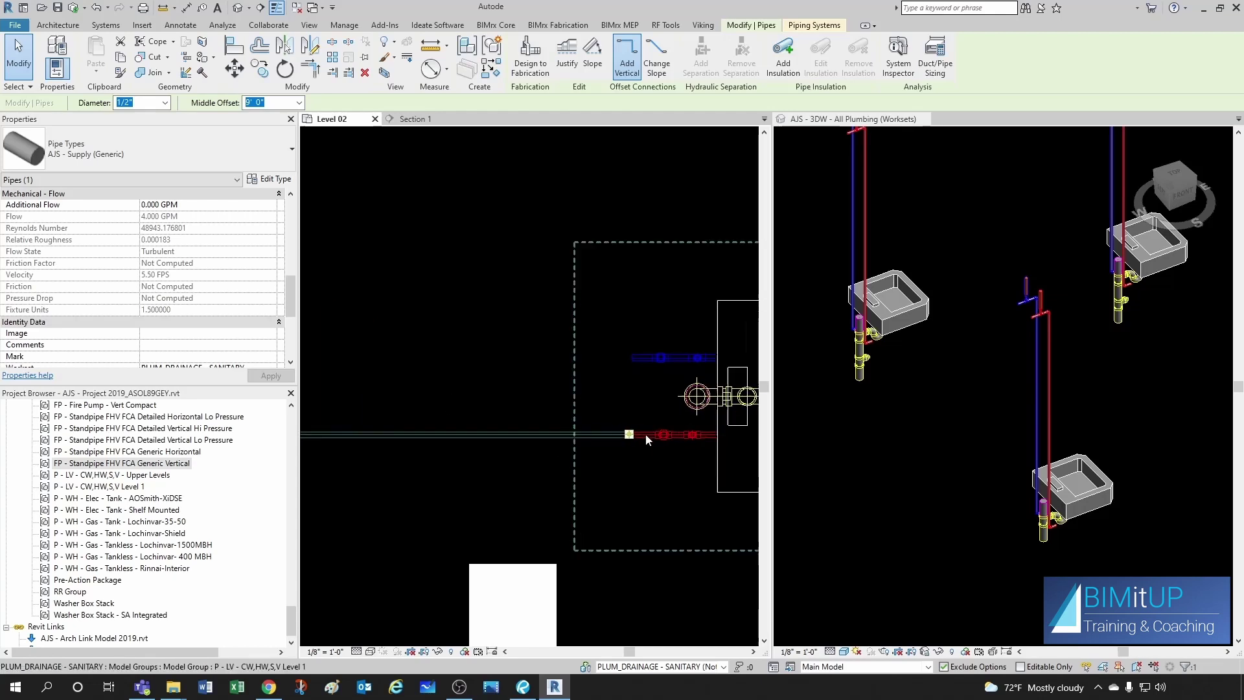
pyautogui.scroll(-1, 663, 437)
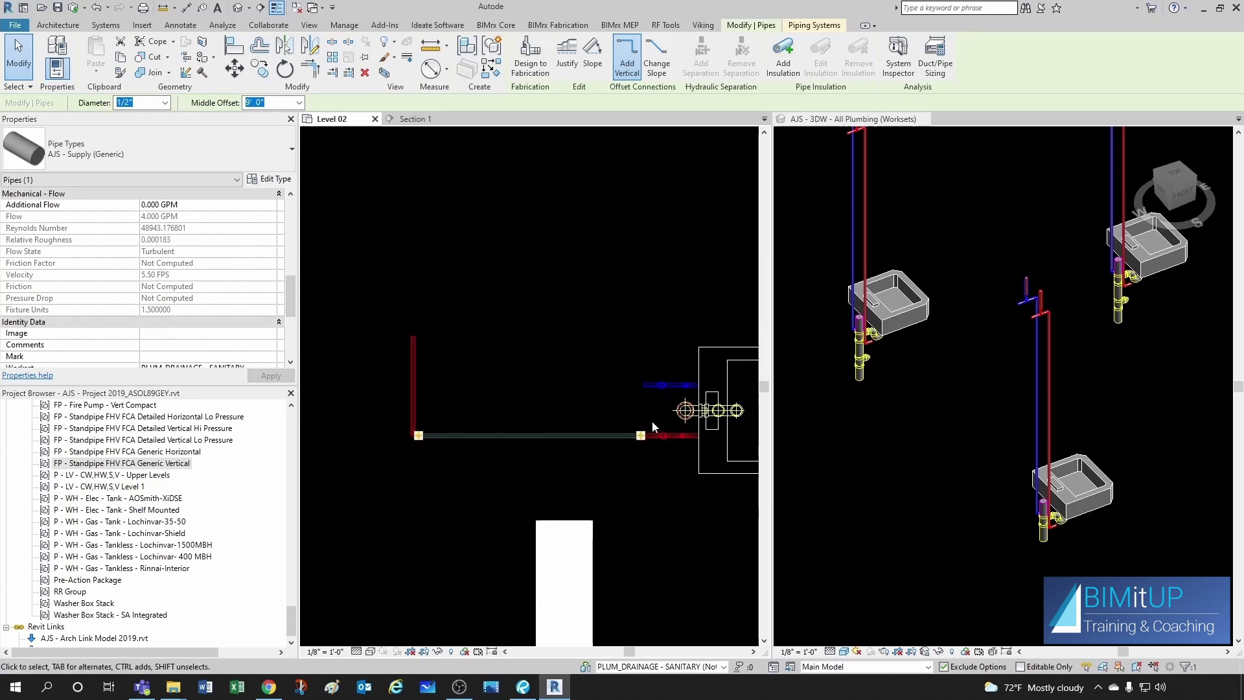
pyautogui.click(648, 394)
pyautogui.scroll(-3, 645, 386)
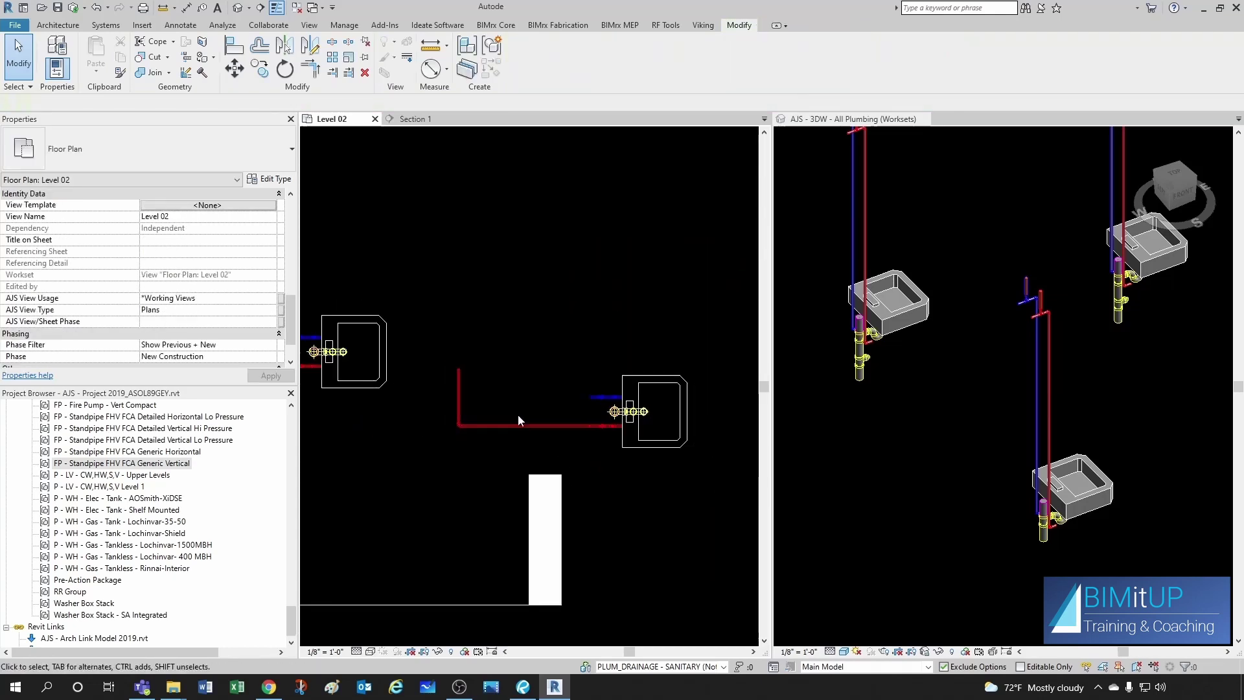
# Step: Draw an L-shaped 1/2" cold water pipe at 9' 0" offset and connect it to the moved group's cold water pipe
pyautogui.scroll(1, 385, 368)
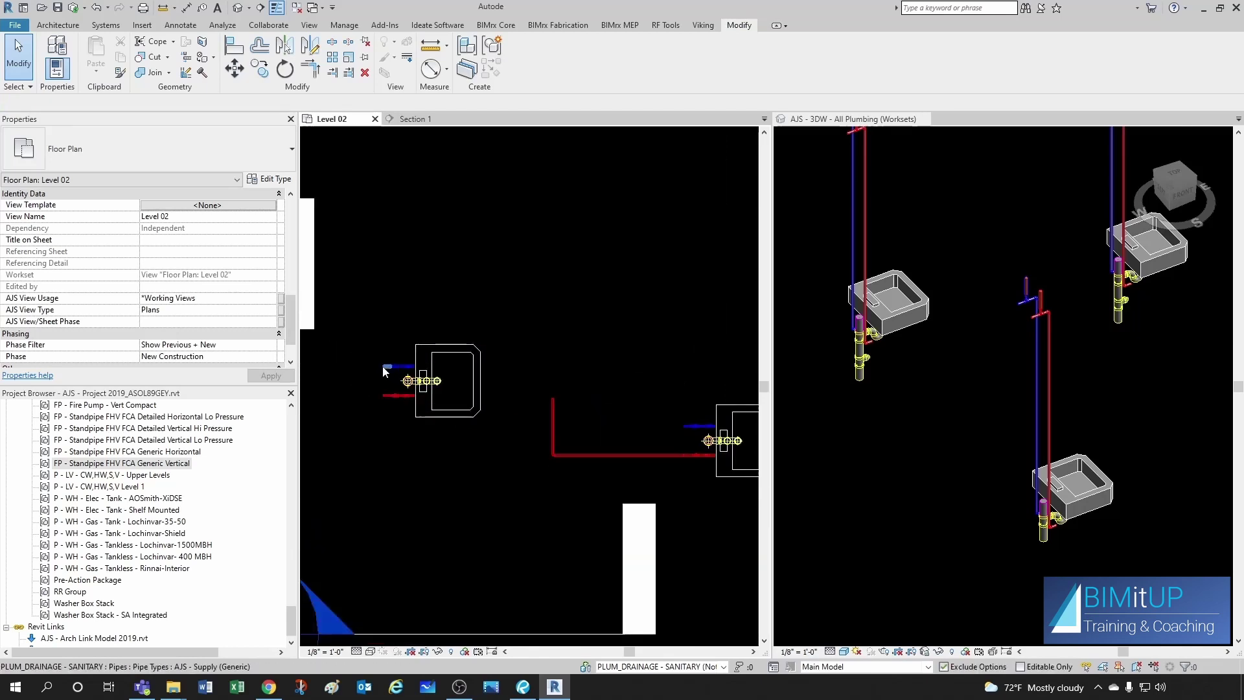
pyautogui.press('p')
pyautogui.press('i')
pyautogui.scroll(1, 615, 389)
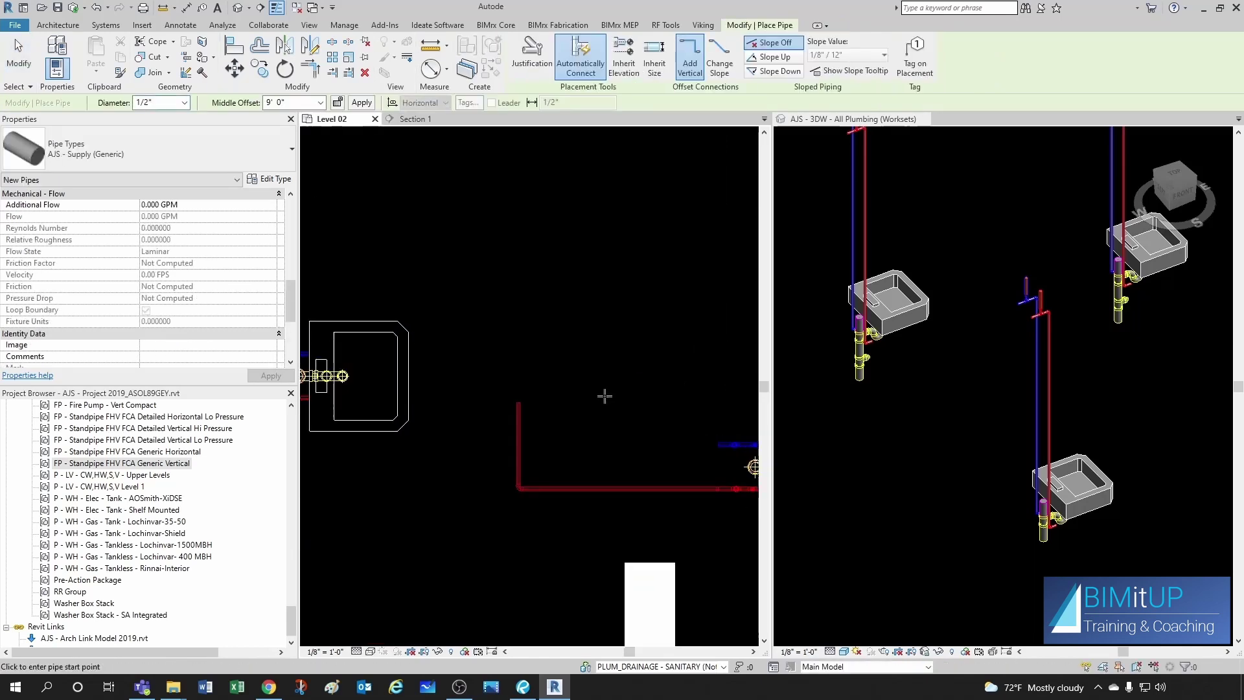
pyautogui.click(597, 378)
pyautogui.click(596, 444)
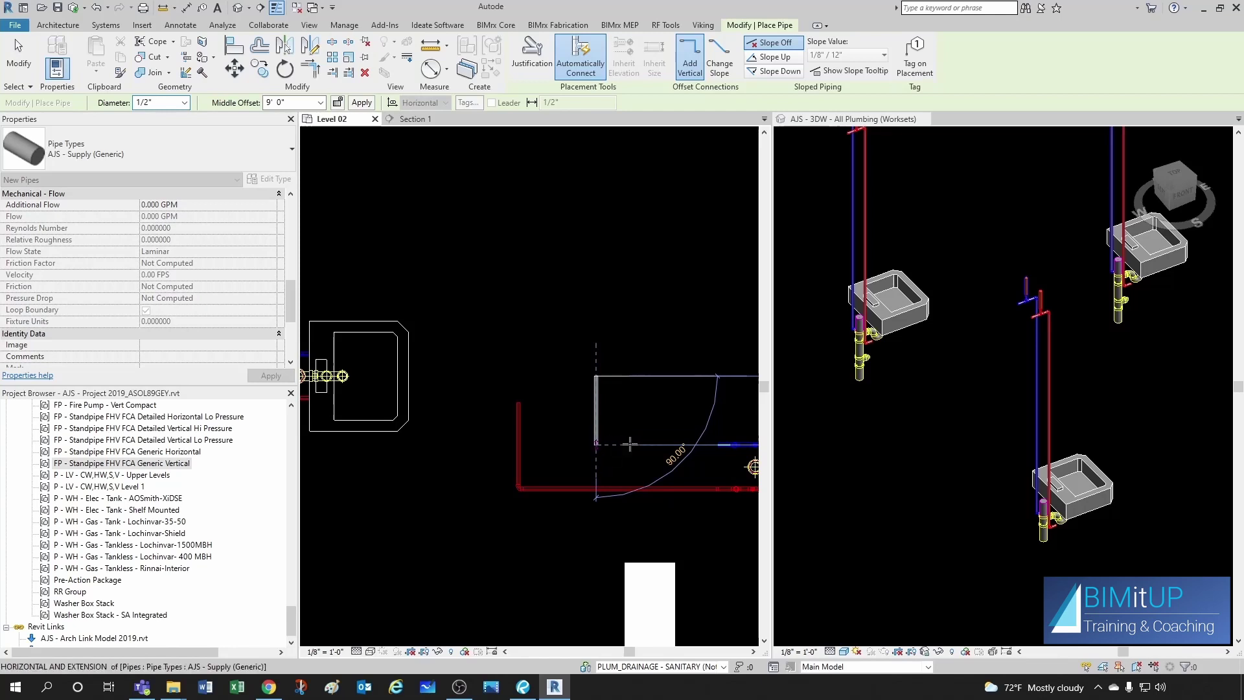
pyautogui.click(660, 444)
pyautogui.moveTo(704, 451); pyautogui.dragTo(558, 452, button='middle')
pyautogui.scroll(3, 567, 444)
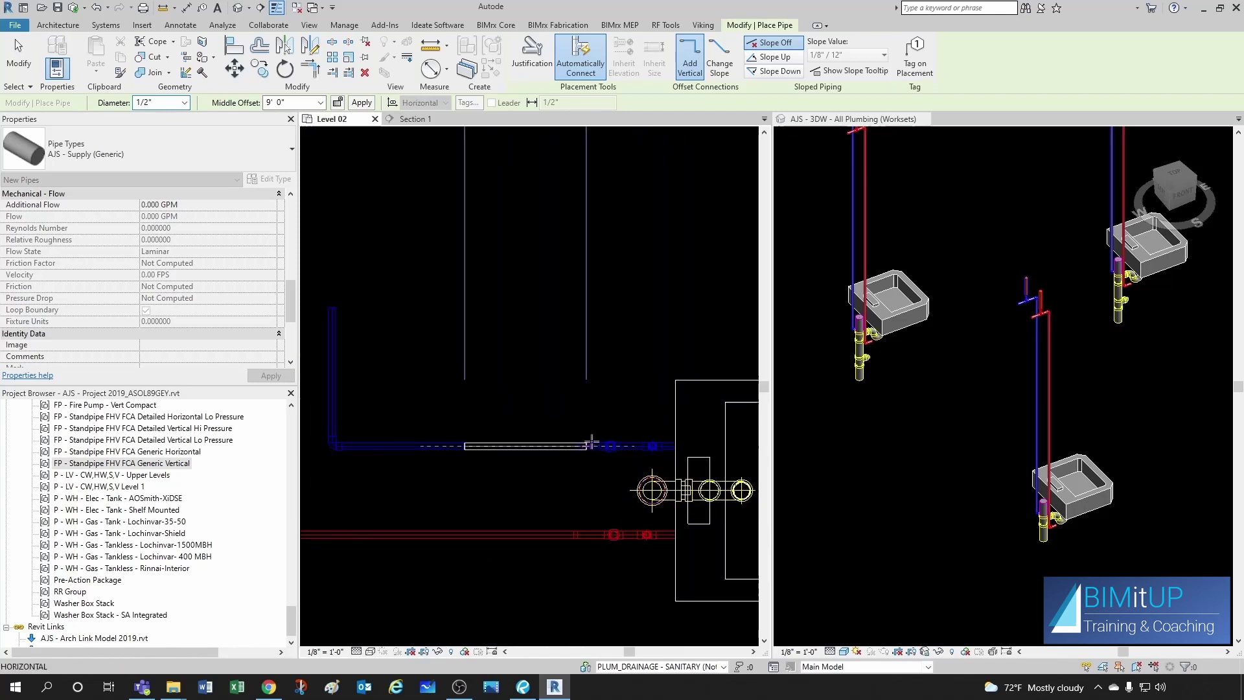
pyautogui.press('Escape')
pyautogui.press('Escape')
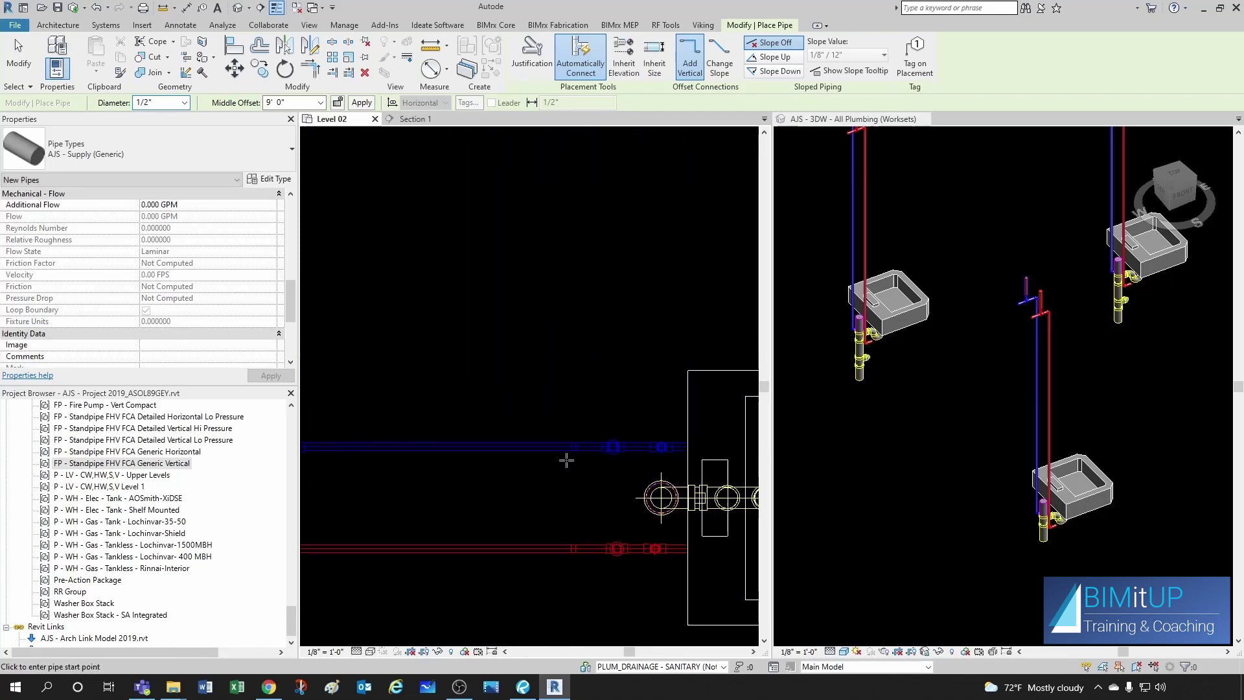
# Step: Check the flow and fixture unit properties of the new cold water pipe connected to the group
pyautogui.click(387, 427)
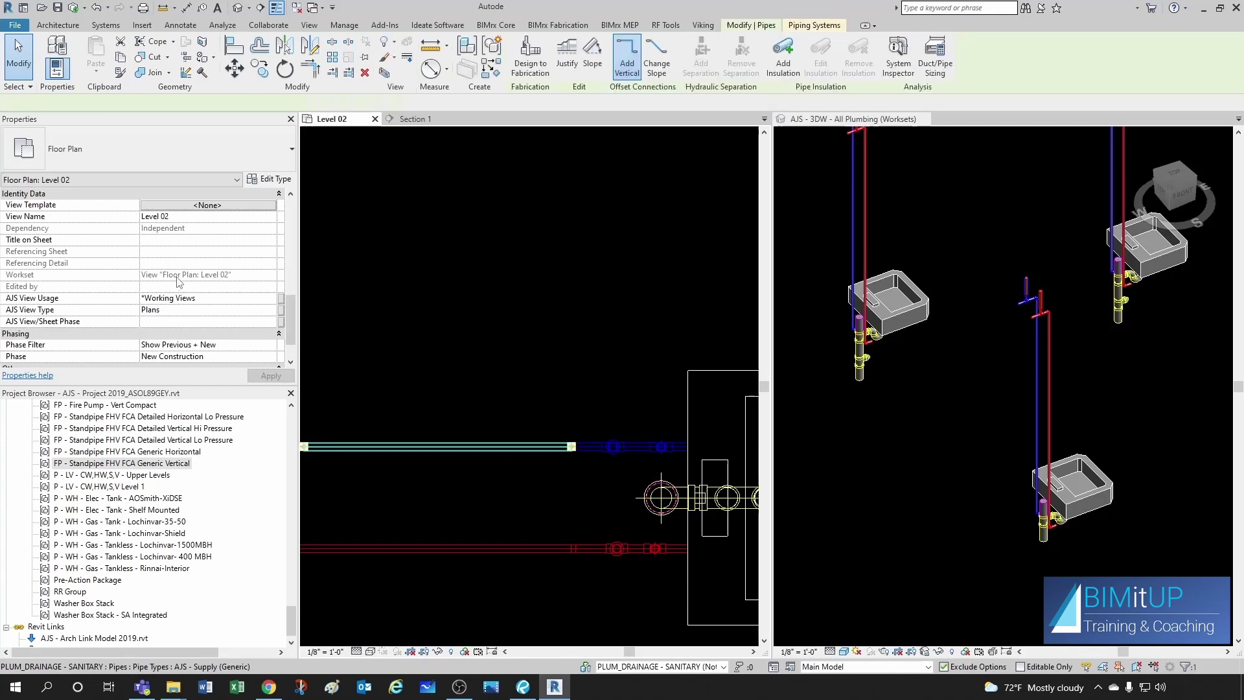
pyautogui.scroll(-5, 152, 283)
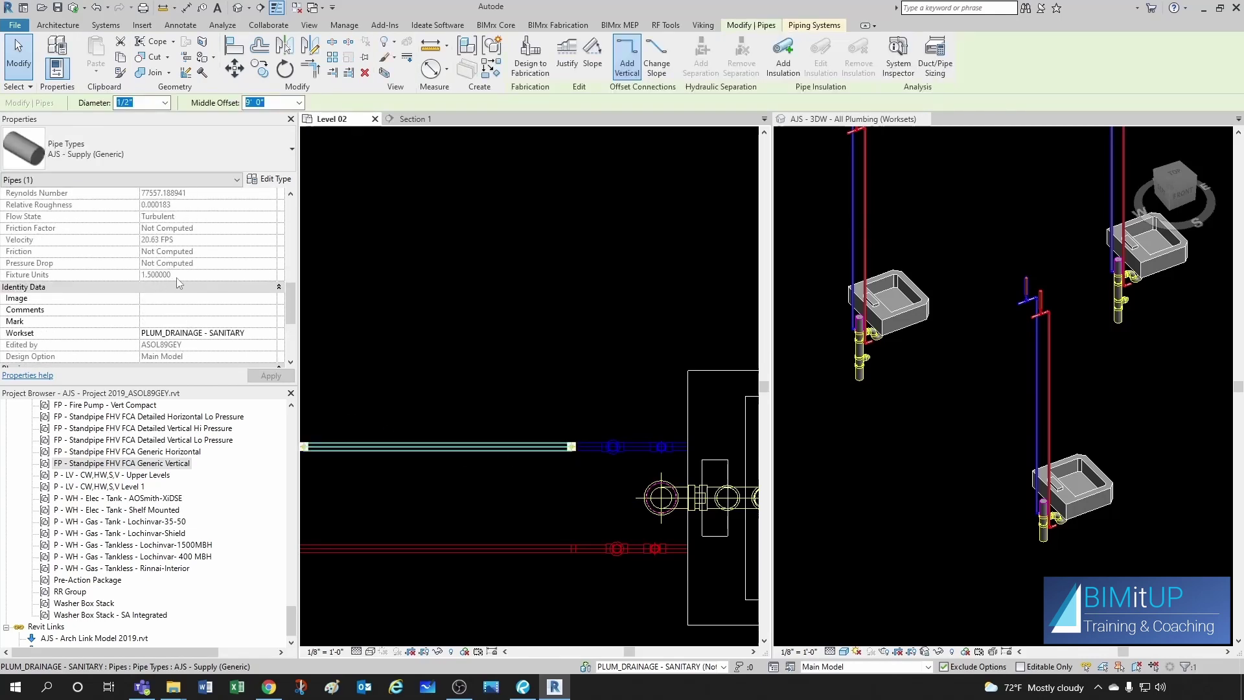
pyautogui.scroll(-4, 550, 357)
pyautogui.press('Escape')
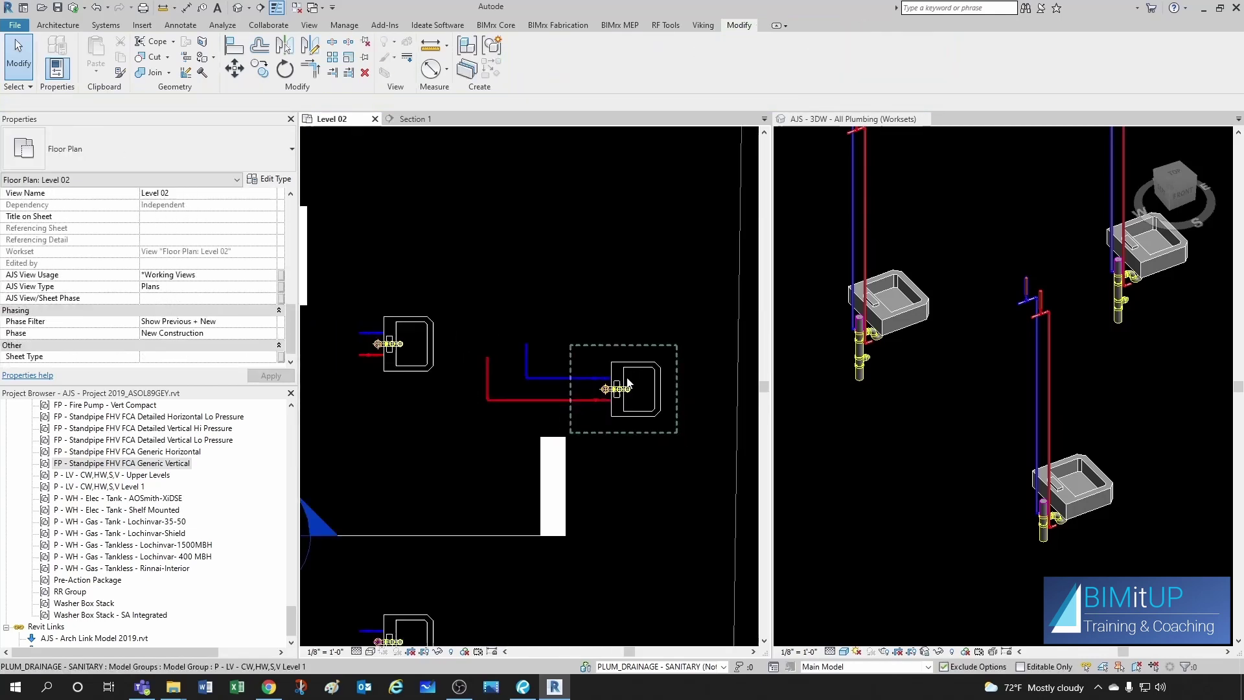
pyautogui.scroll(-1, 596, 441)
pyautogui.moveTo(587, 448)
pyautogui.mouseDown(button='middle')
pyautogui.moveTo(644, 466)
pyautogui.moveTo(647, 456)
pyautogui.moveTo(559, 409)
pyautogui.mouseUp(button='middle')
pyautogui.scroll(-2, 647, 457)
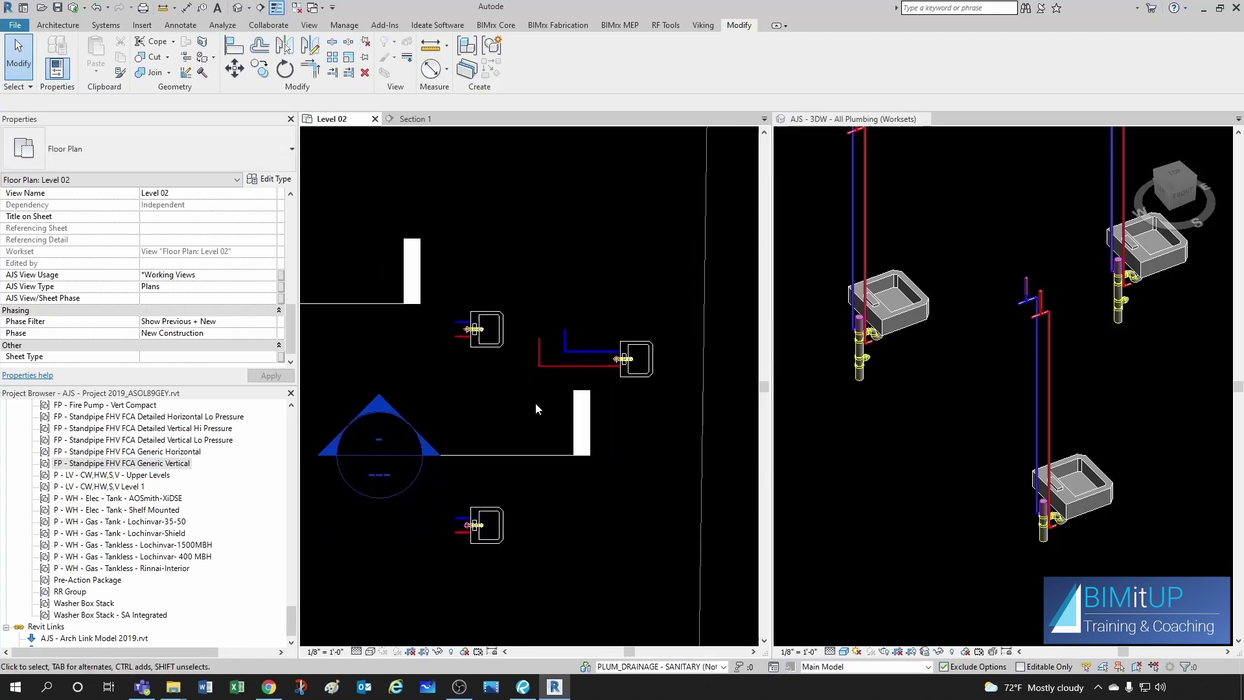
# Step: Examine the connected lavatory group in the Level 02 plan and the stacked restroom piping in the 3D view
pyautogui.scroll(-2, 535, 408)
pyautogui.scroll(2, 511, 363)
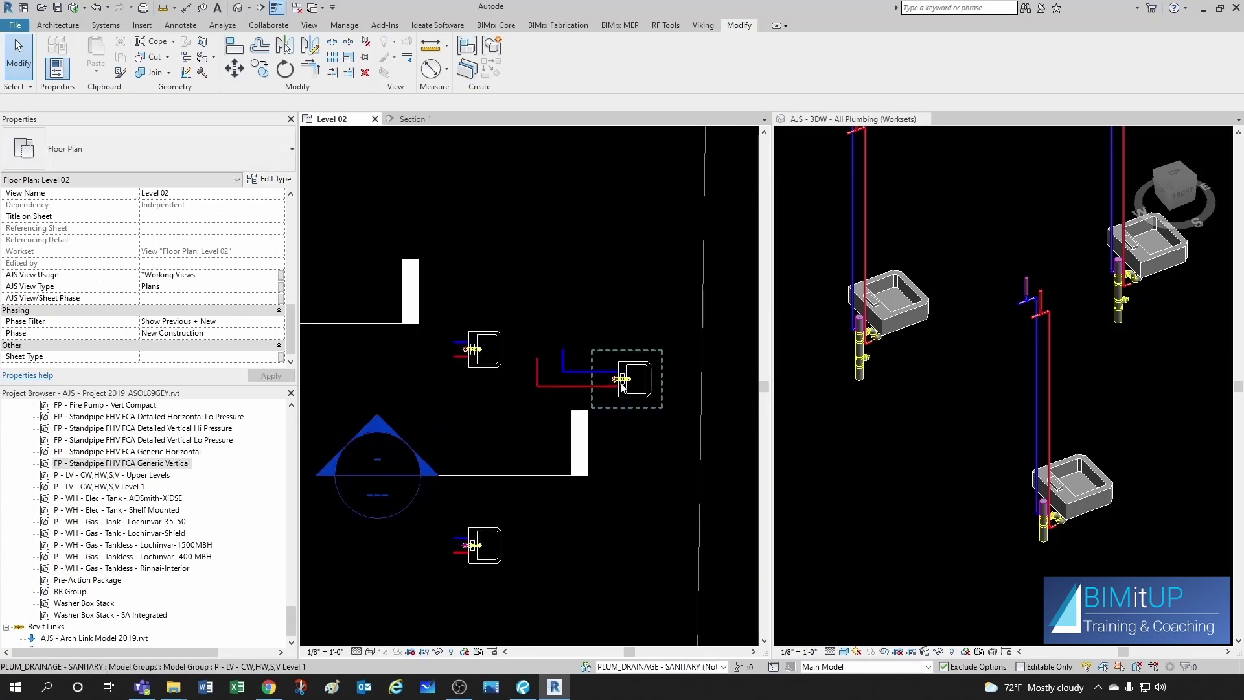
pyautogui.scroll(-2, 600, 412)
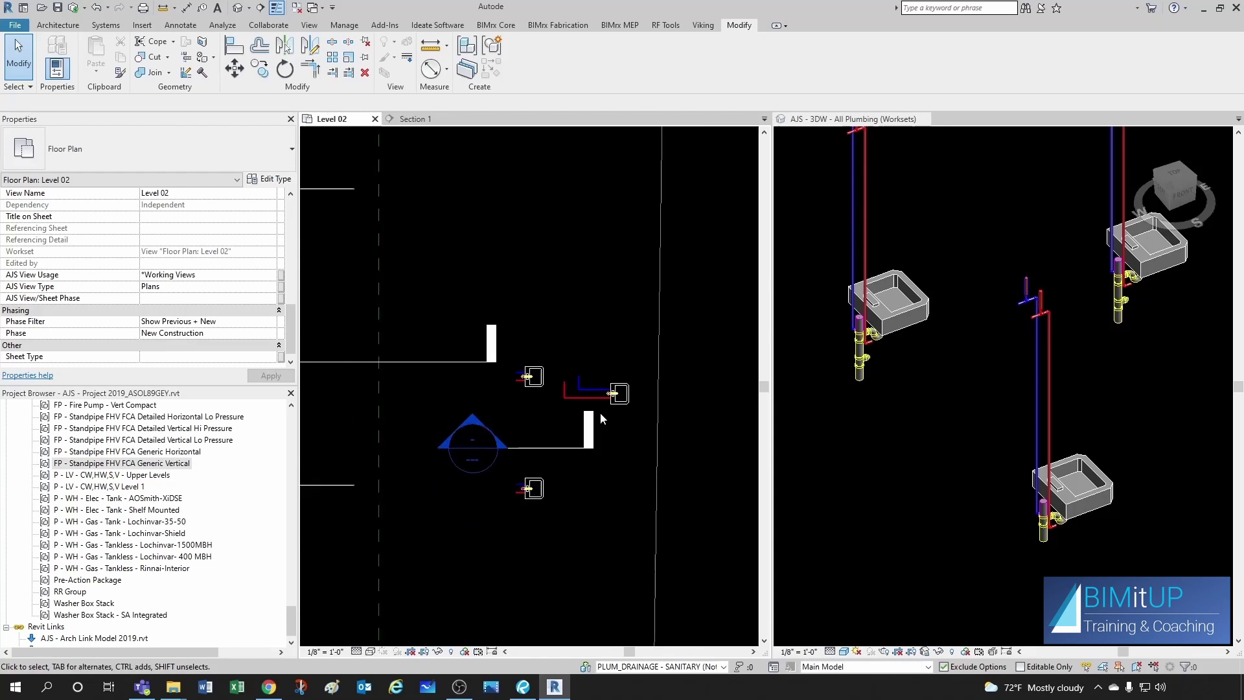
pyautogui.scroll(2, 628, 373)
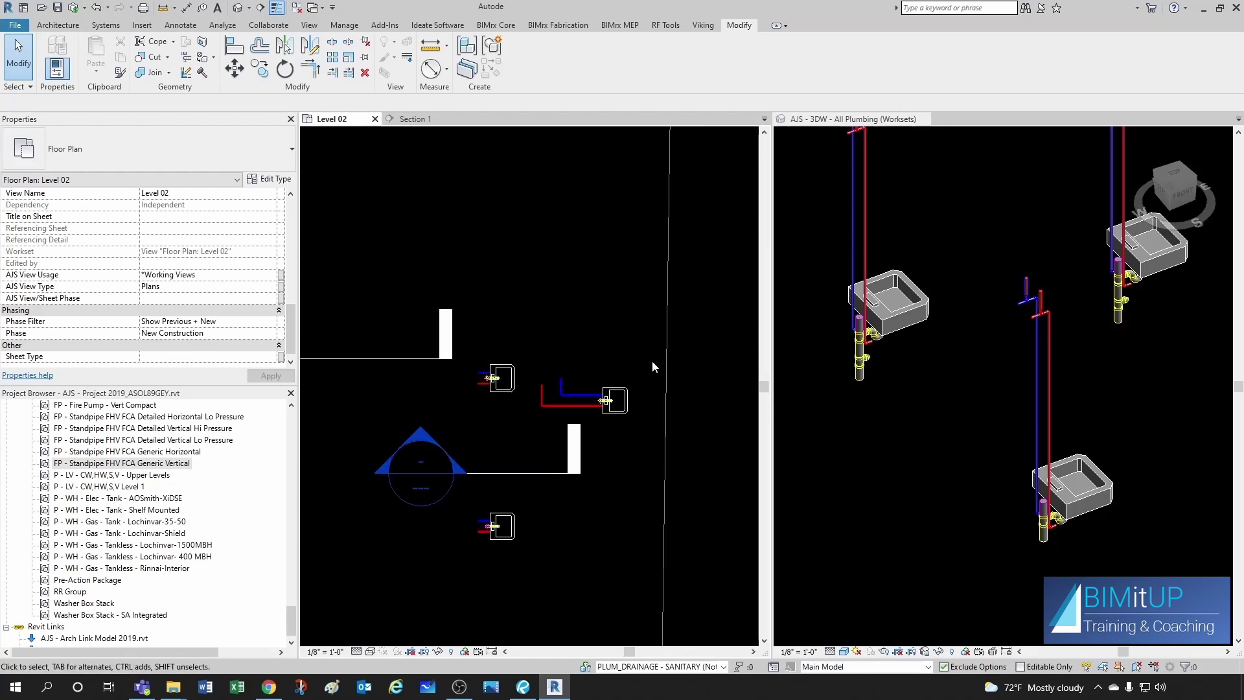
pyautogui.scroll(-5, 593, 406)
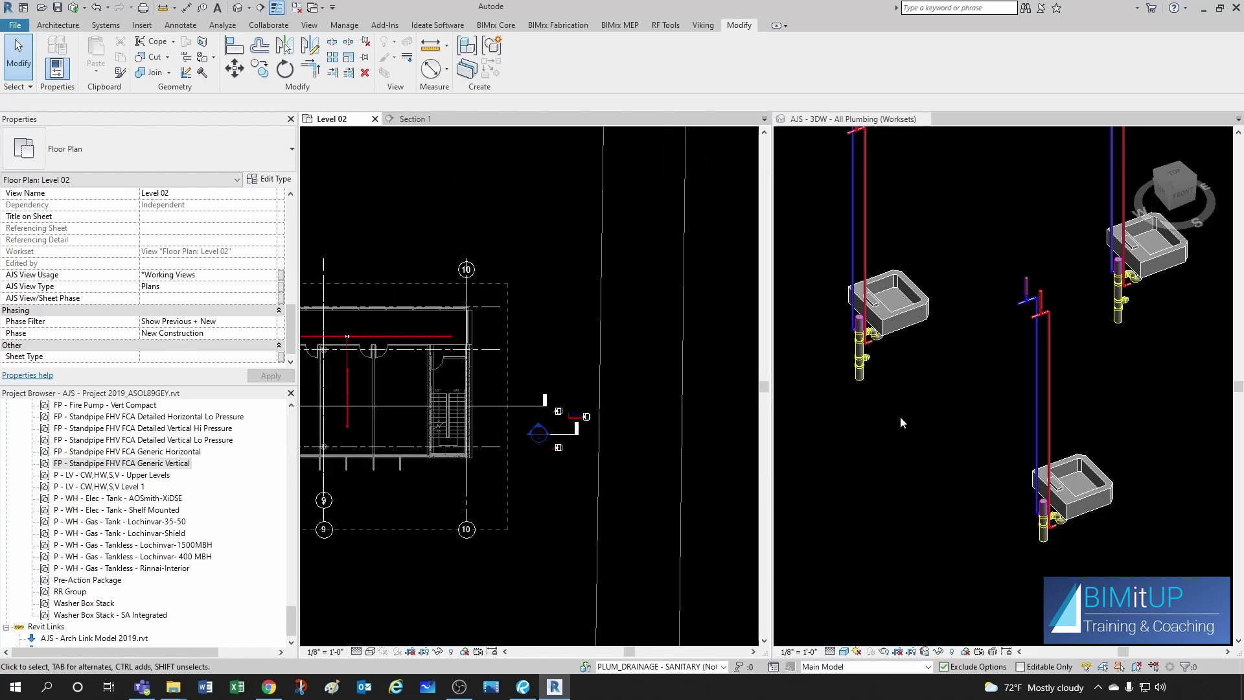
pyautogui.scroll(-3, 920, 397)
pyautogui.scroll(-4, 914, 414)
pyautogui.moveTo(911, 415); pyautogui.dragTo(1078, 394, button='middle')
pyautogui.moveTo(983, 453); pyautogui.dragTo(1091, 410, button='middle')
pyautogui.scroll(8, 895, 473)
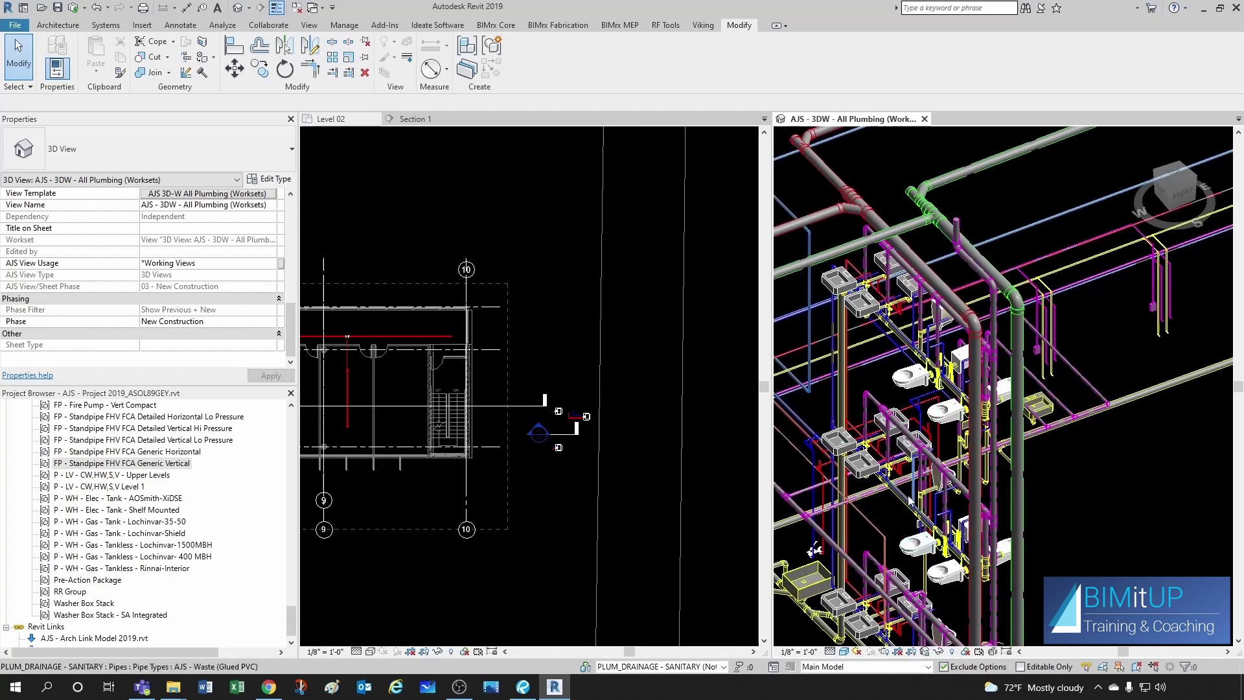
pyautogui.scroll(-2, 943, 388)
pyautogui.scroll(-8, 943, 389)
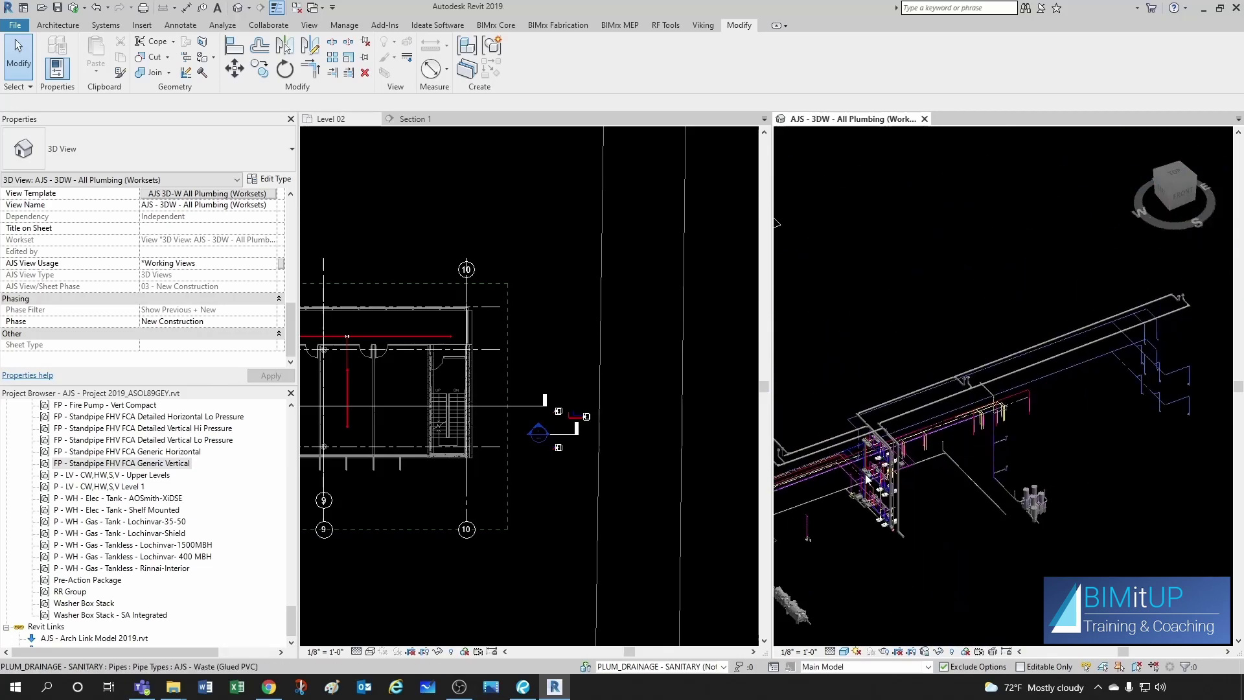
# Step: Delete the three test lavatories outside the building together with all their piping in the 3D view
pyautogui.scroll(10, 1016, 375)
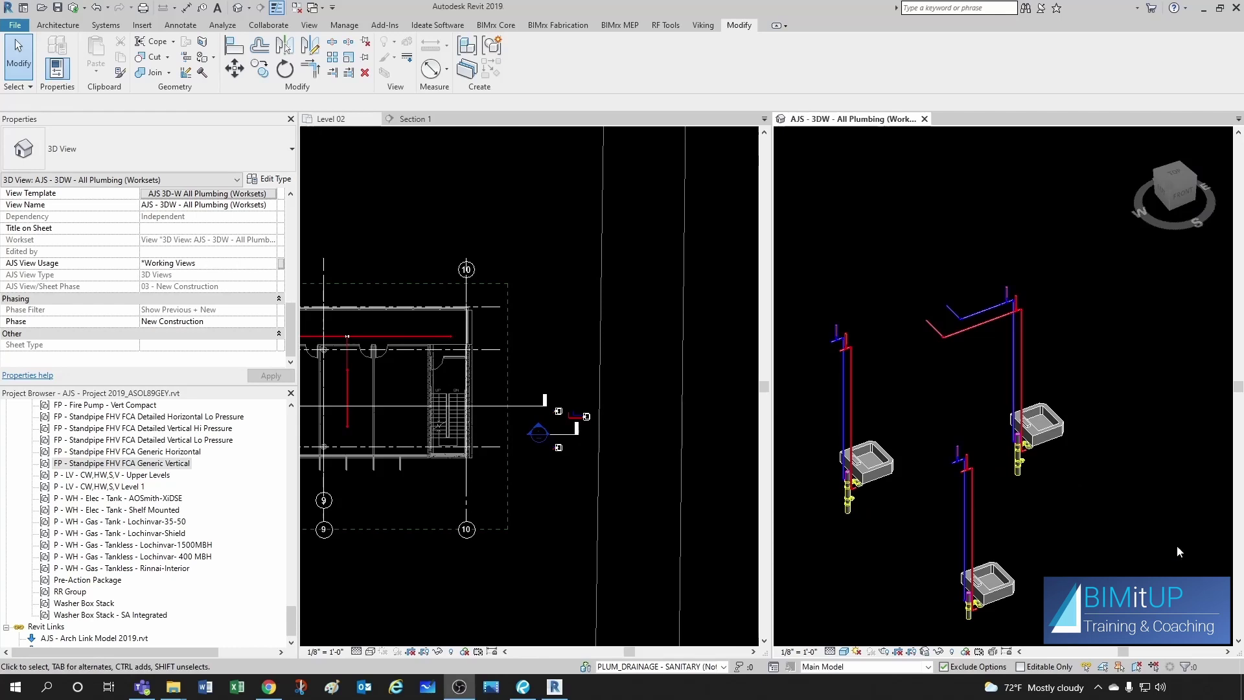
pyautogui.scroll(-3, 1001, 471)
pyautogui.moveTo(877, 310); pyautogui.dragTo(1082, 599)
pyautogui.press('Delete')
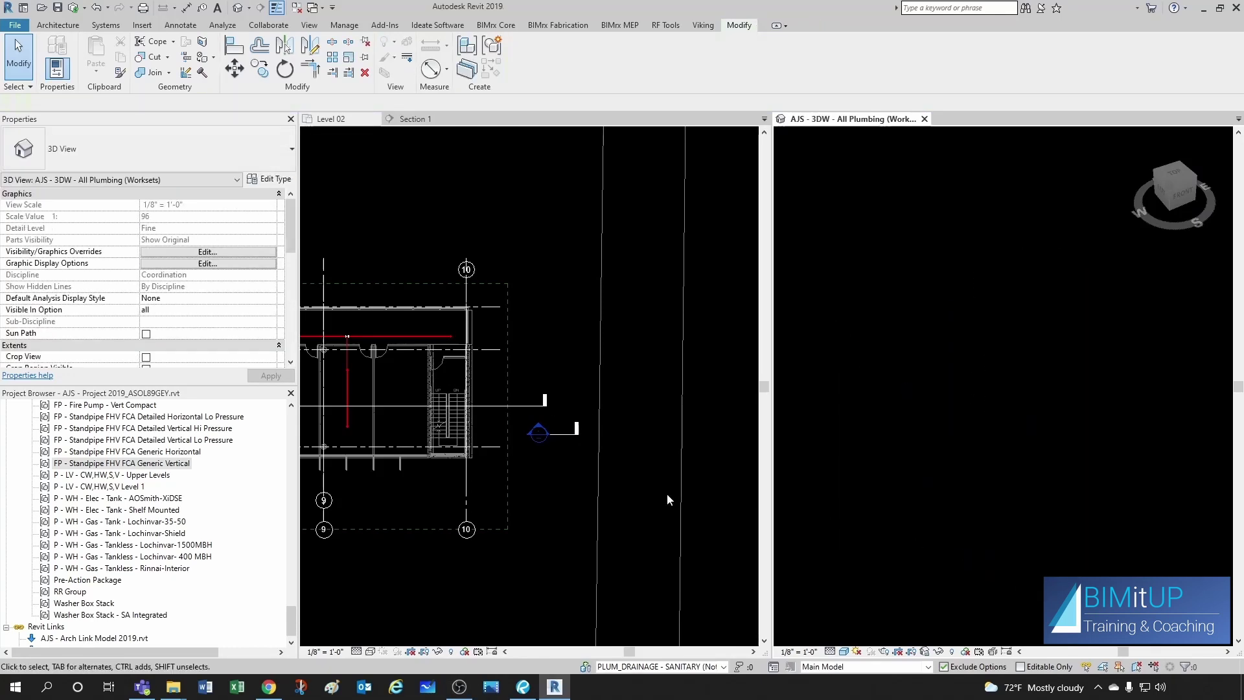
# Step: Rename the Level 1 lavatory model group as "P - LV - CW,HW,S,V - Level 1"
pyautogui.scroll(-3, 632, 476)
pyautogui.scroll(10, 459, 492)
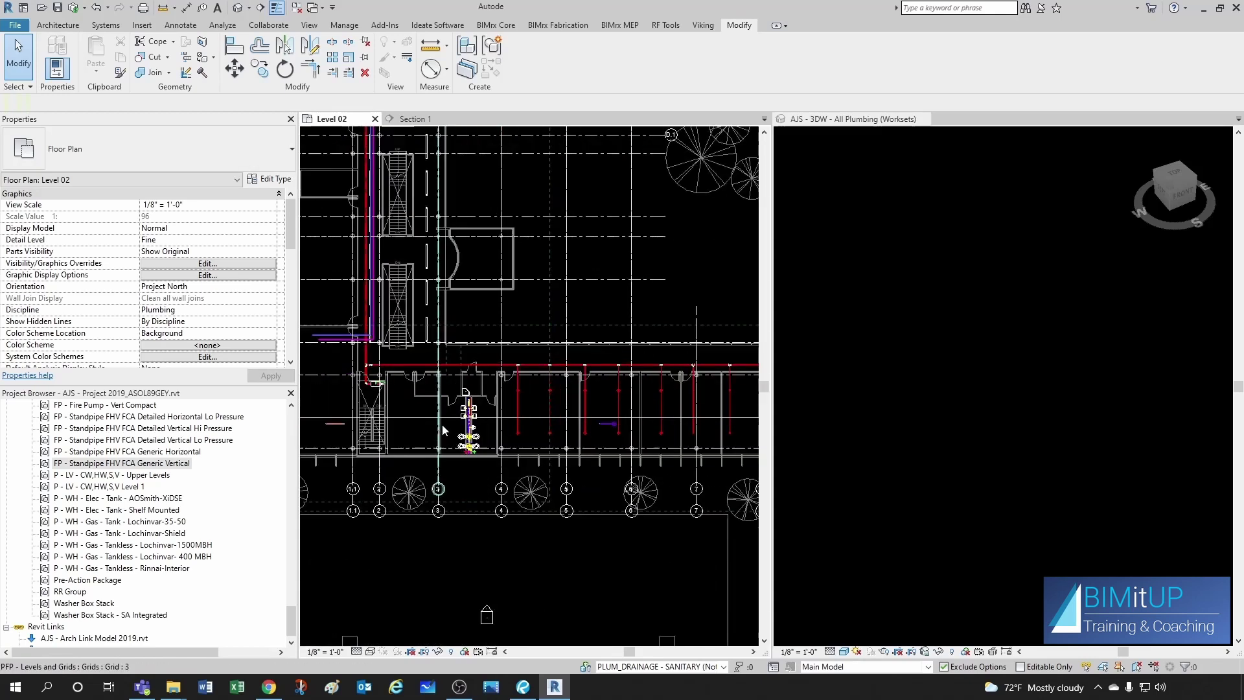
pyautogui.moveTo(492, 525); pyautogui.dragTo(554, 583, button='middle')
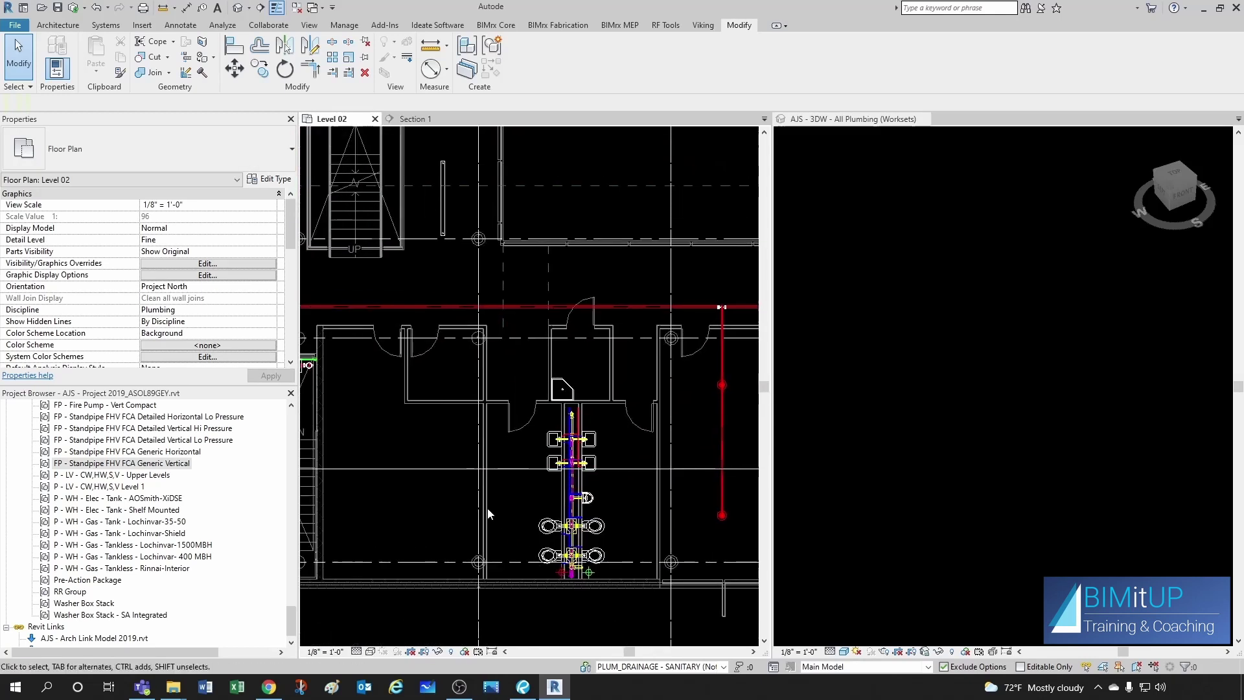
pyautogui.scroll(1, 112, 502)
pyautogui.click(112, 499)
pyautogui.rightClick(112, 499)
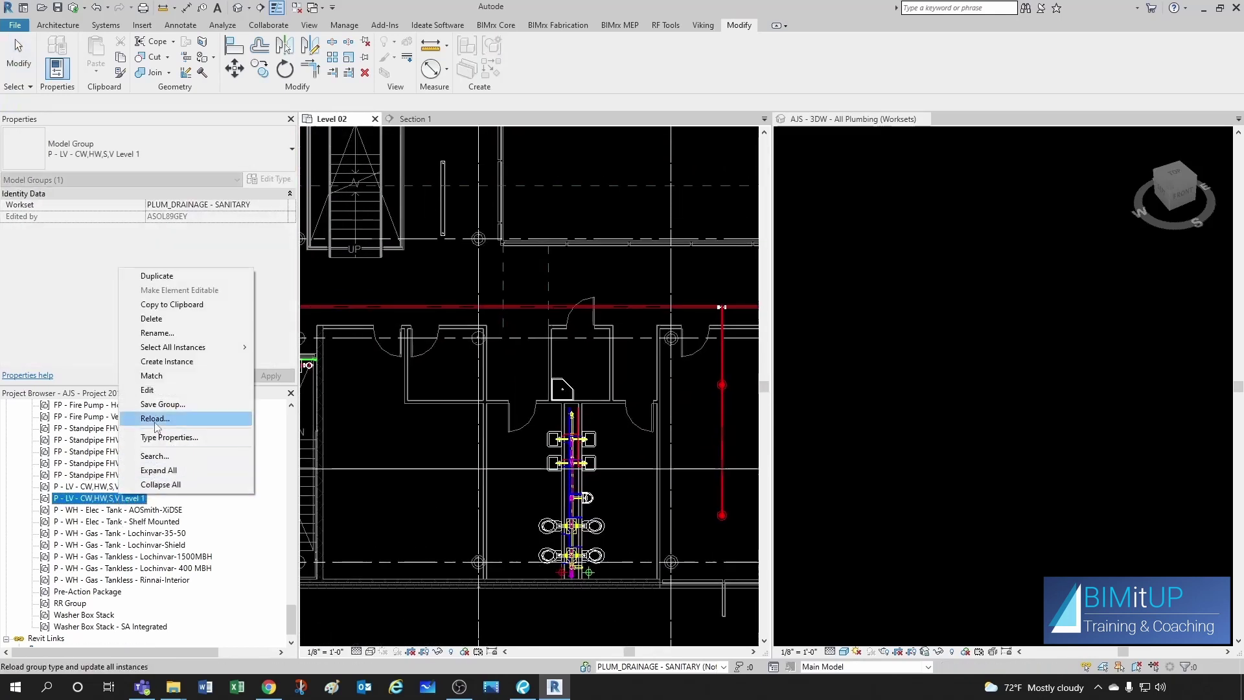
pyautogui.click(162, 334)
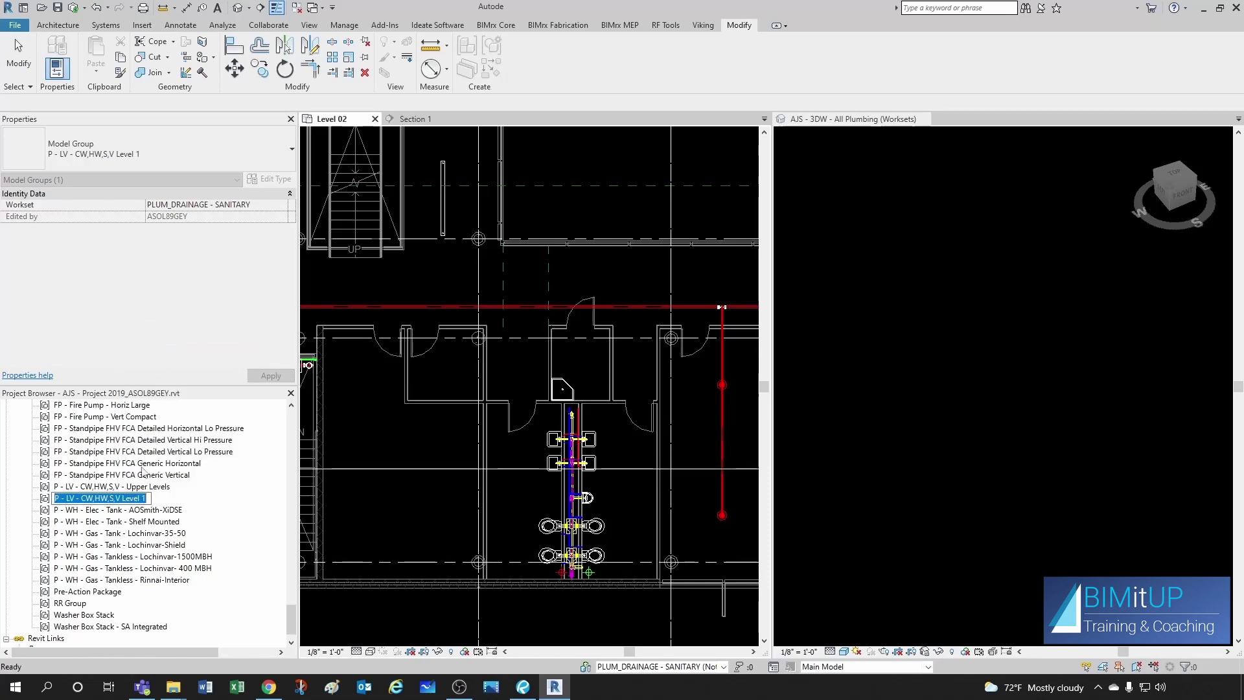
pyautogui.click(123, 499)
pyautogui.write('-')
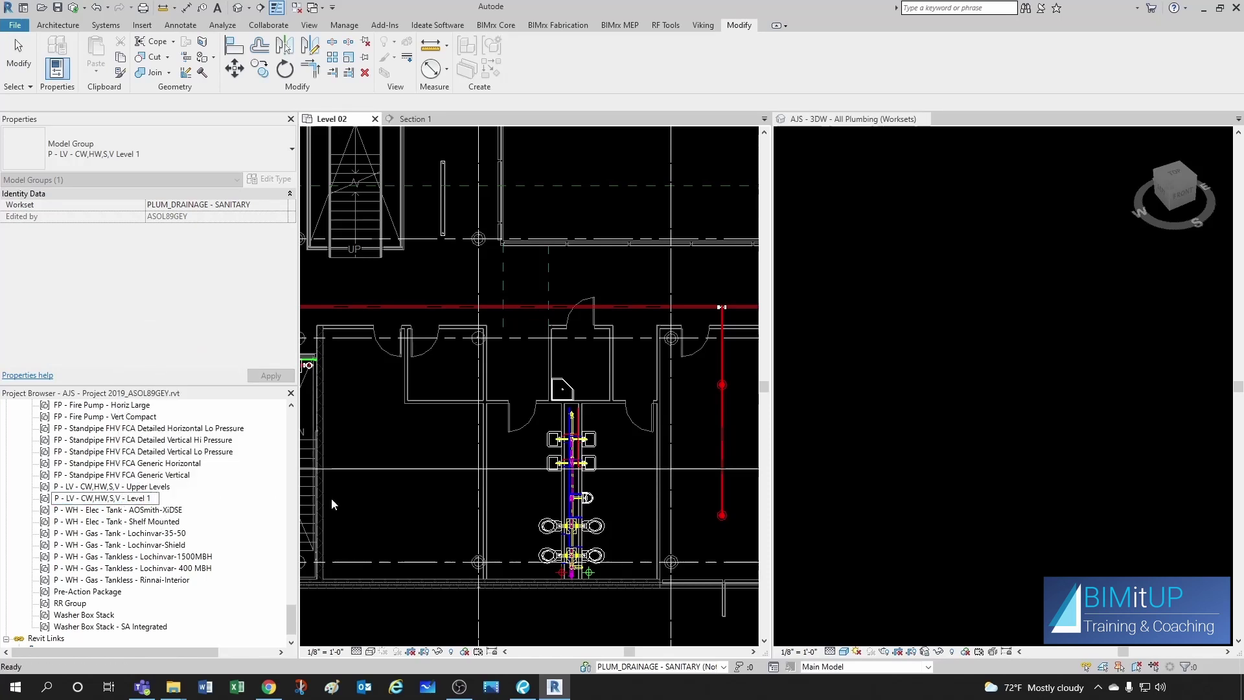
pyautogui.click(426, 503)
# Step: Place an instance of the "P - LV - CW,HW,S,V - Level 1" group in the open room west of the restrooms on Level 02
pyautogui.click(120, 498)
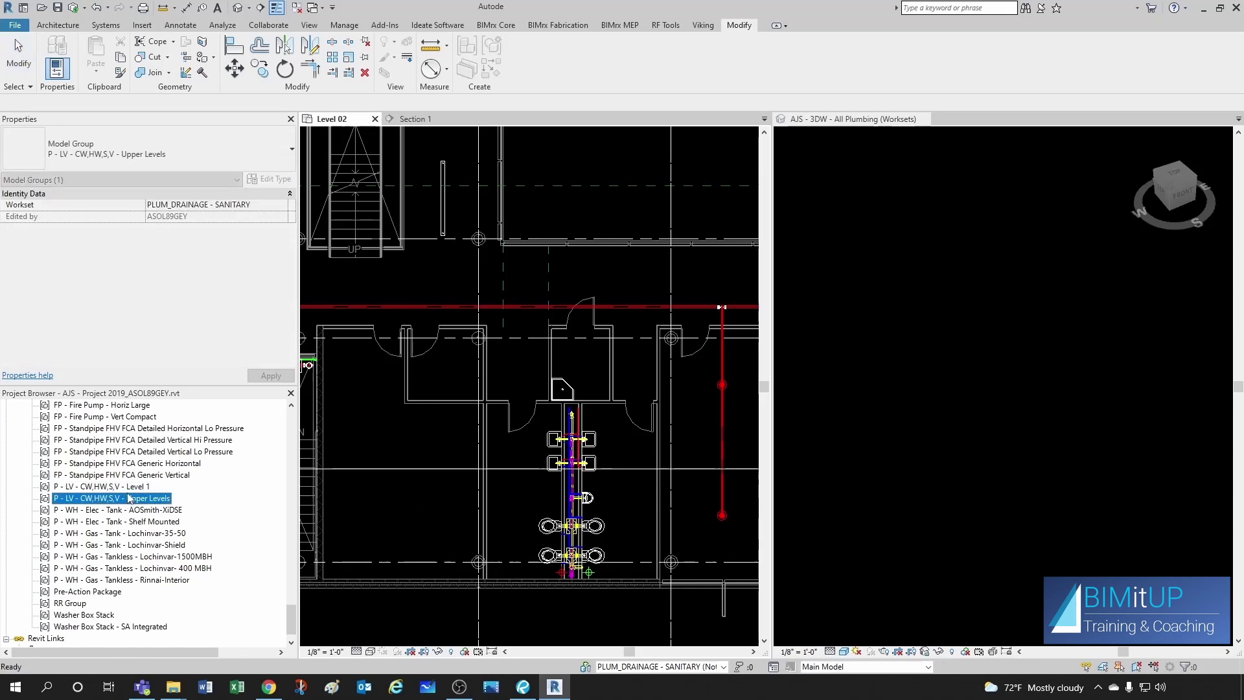
pyautogui.click(118, 487)
pyautogui.moveTo(118, 490); pyautogui.dragTo(388, 486)
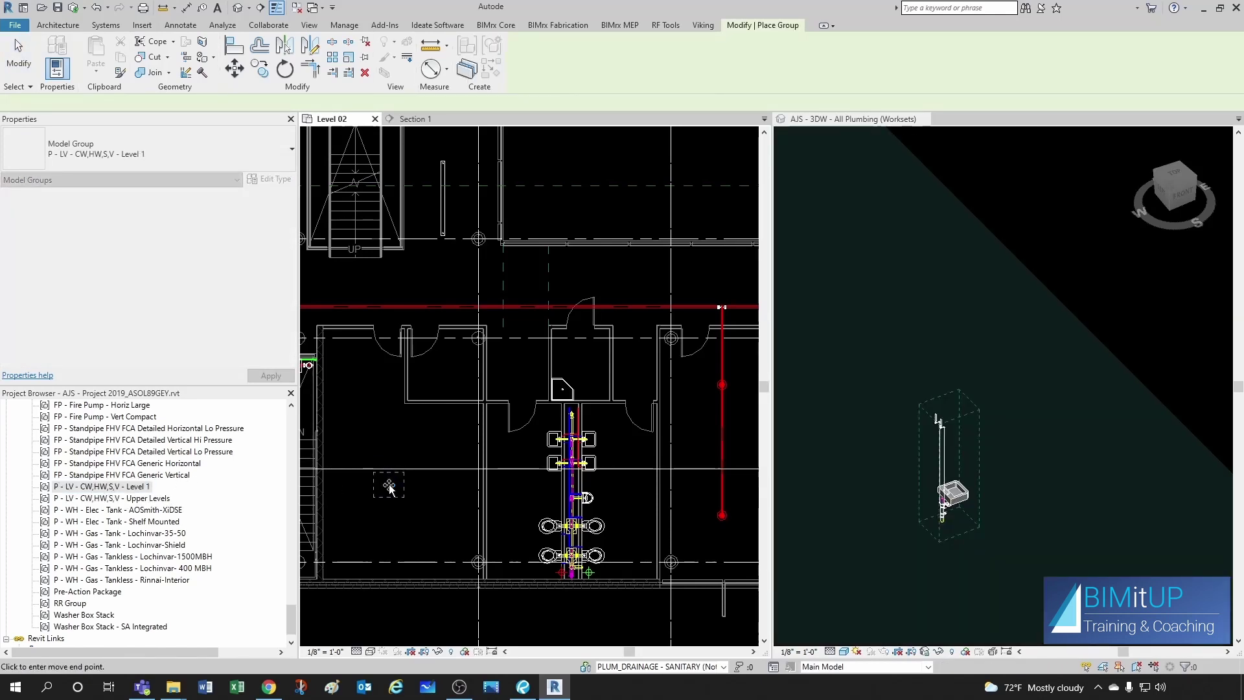
pyautogui.click(387, 486)
pyautogui.scroll(3, 389, 493)
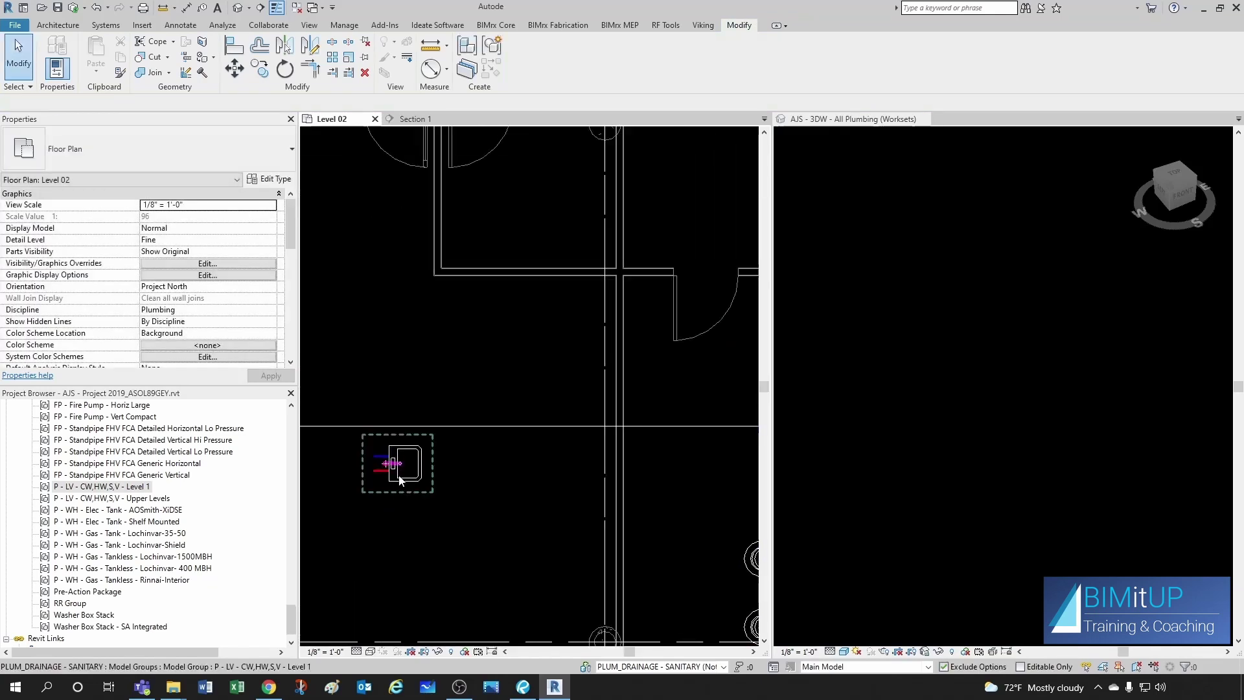
pyautogui.click(400, 487)
pyautogui.press('Escape')
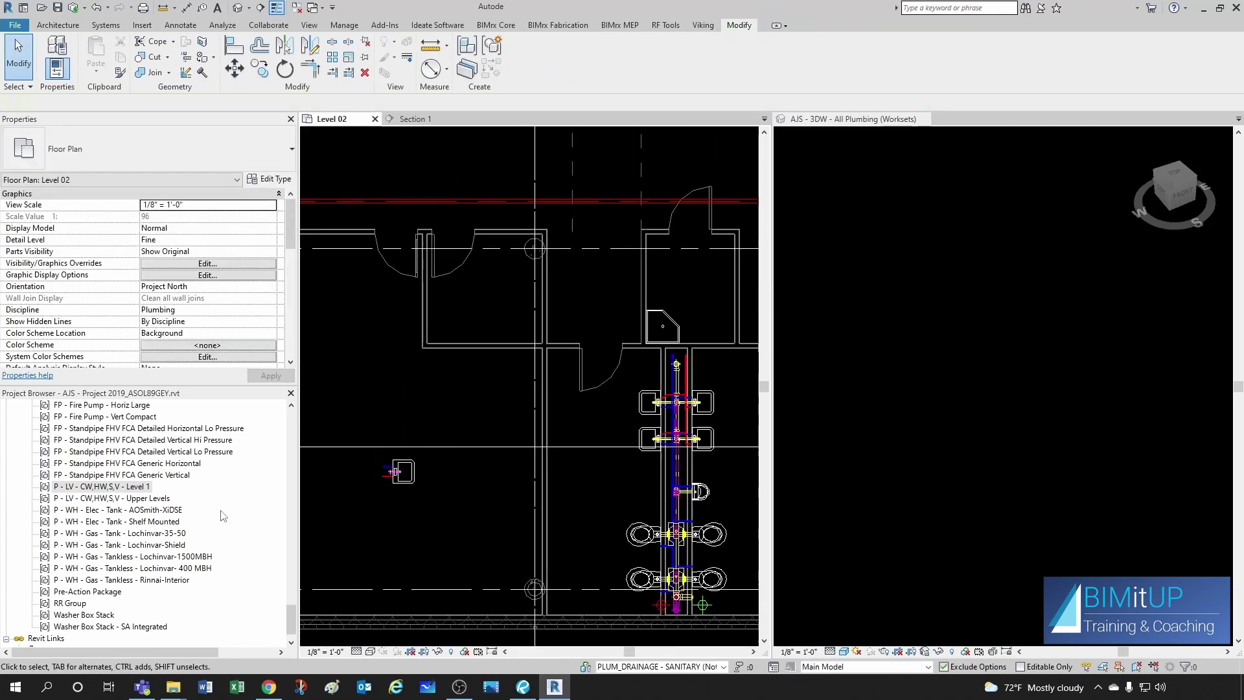
# Step: Place an instance of the "P - LV - CW,HW,S,V - Upper Levels" group just below the Level 1 lavatory group in the plan
pyautogui.click(143, 499)
pyautogui.moveTo(144, 504); pyautogui.dragTo(399, 512)
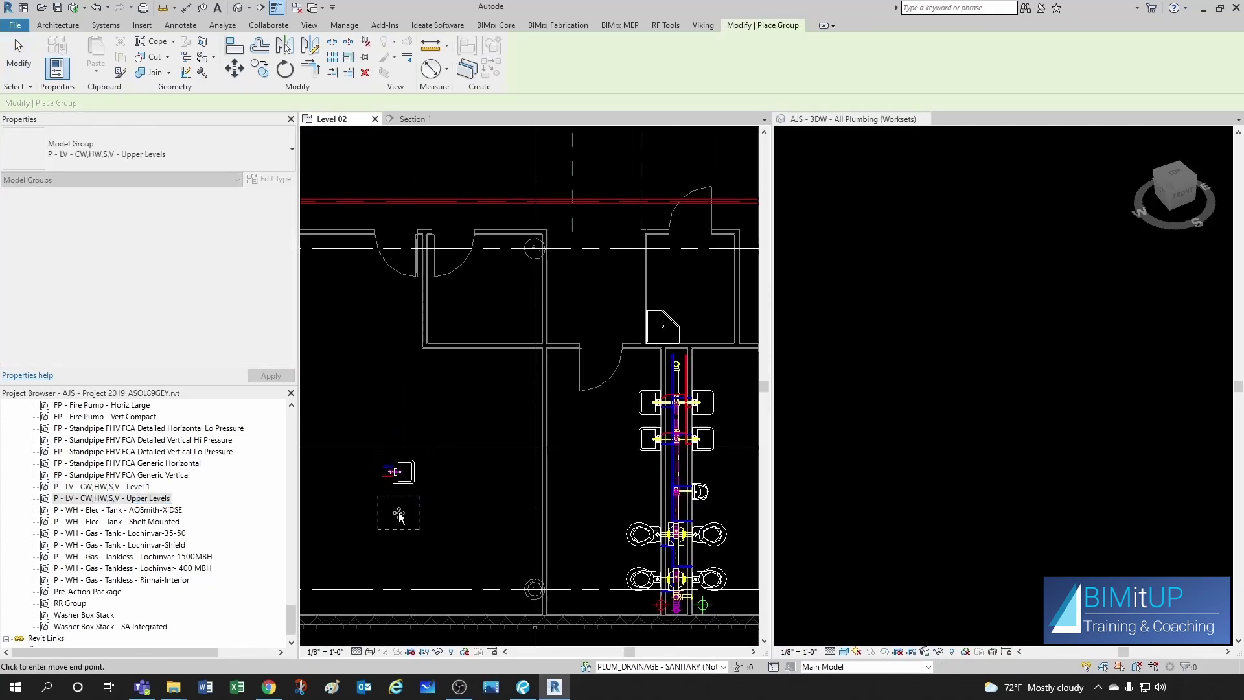
pyautogui.click(419, 524)
pyautogui.scroll(2, 446, 527)
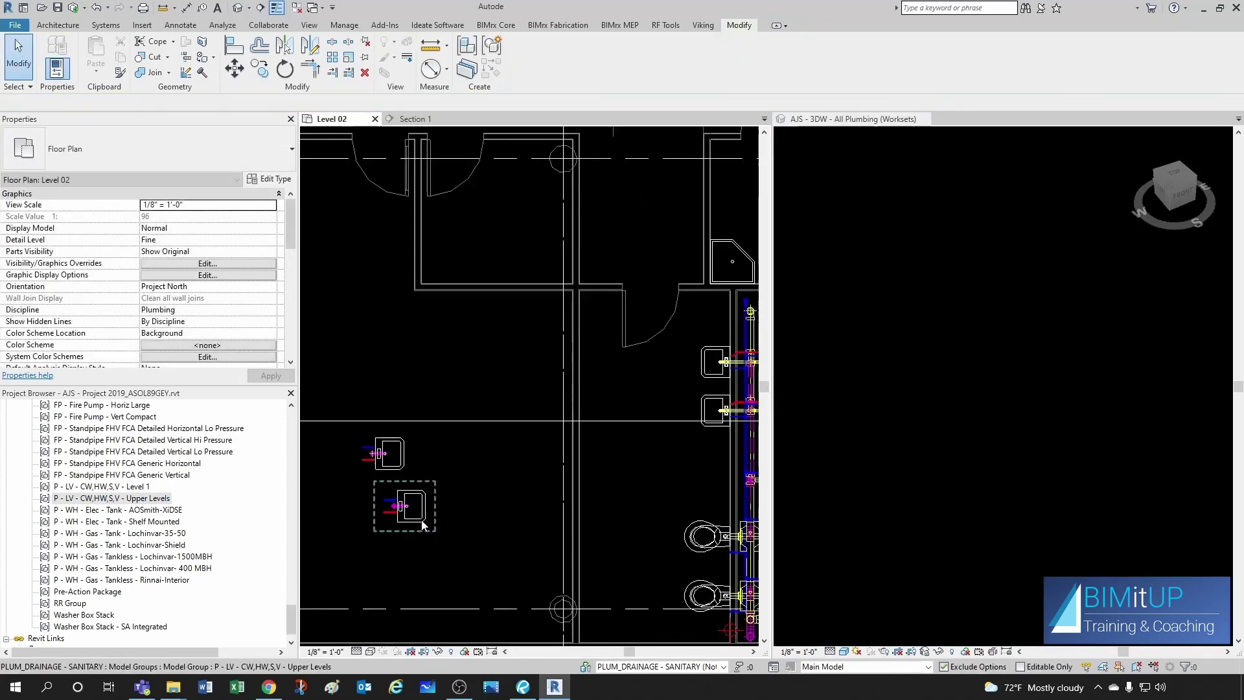